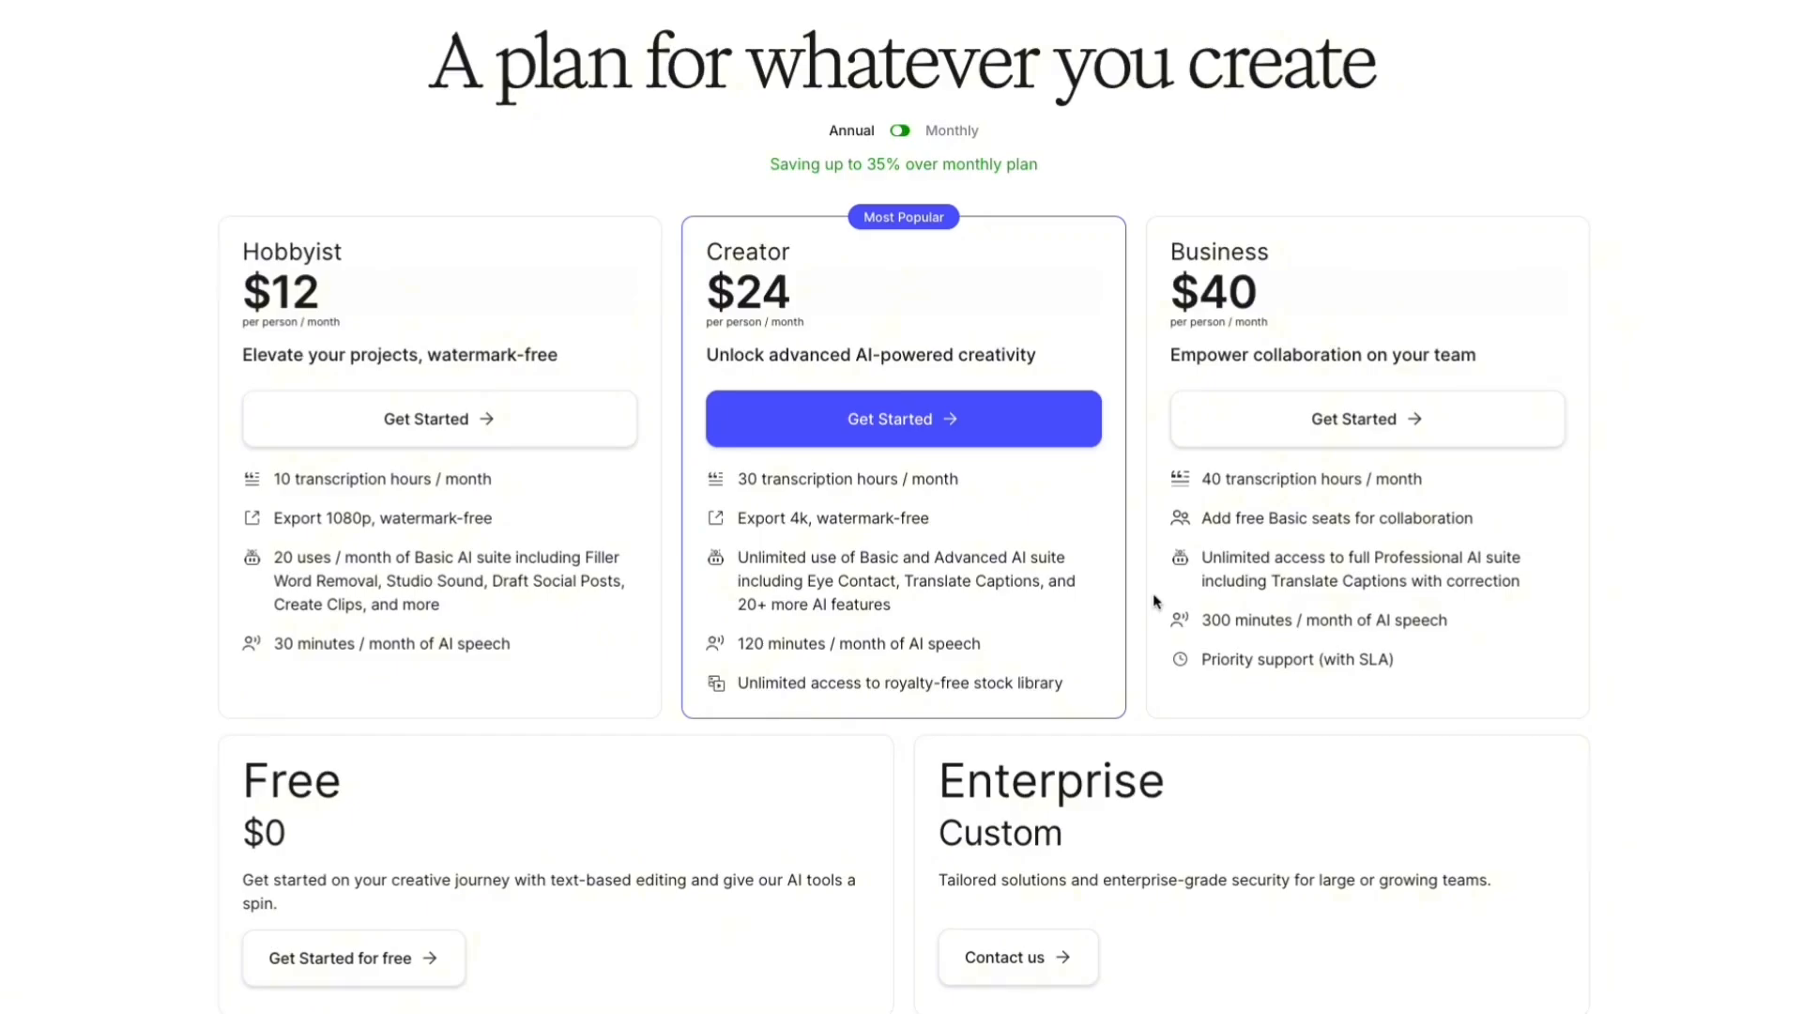
- Compare the monthly transcription hours of the Hobbyist, Creator and Business plans, and review the Free plan's details
triple_click(350, 482)
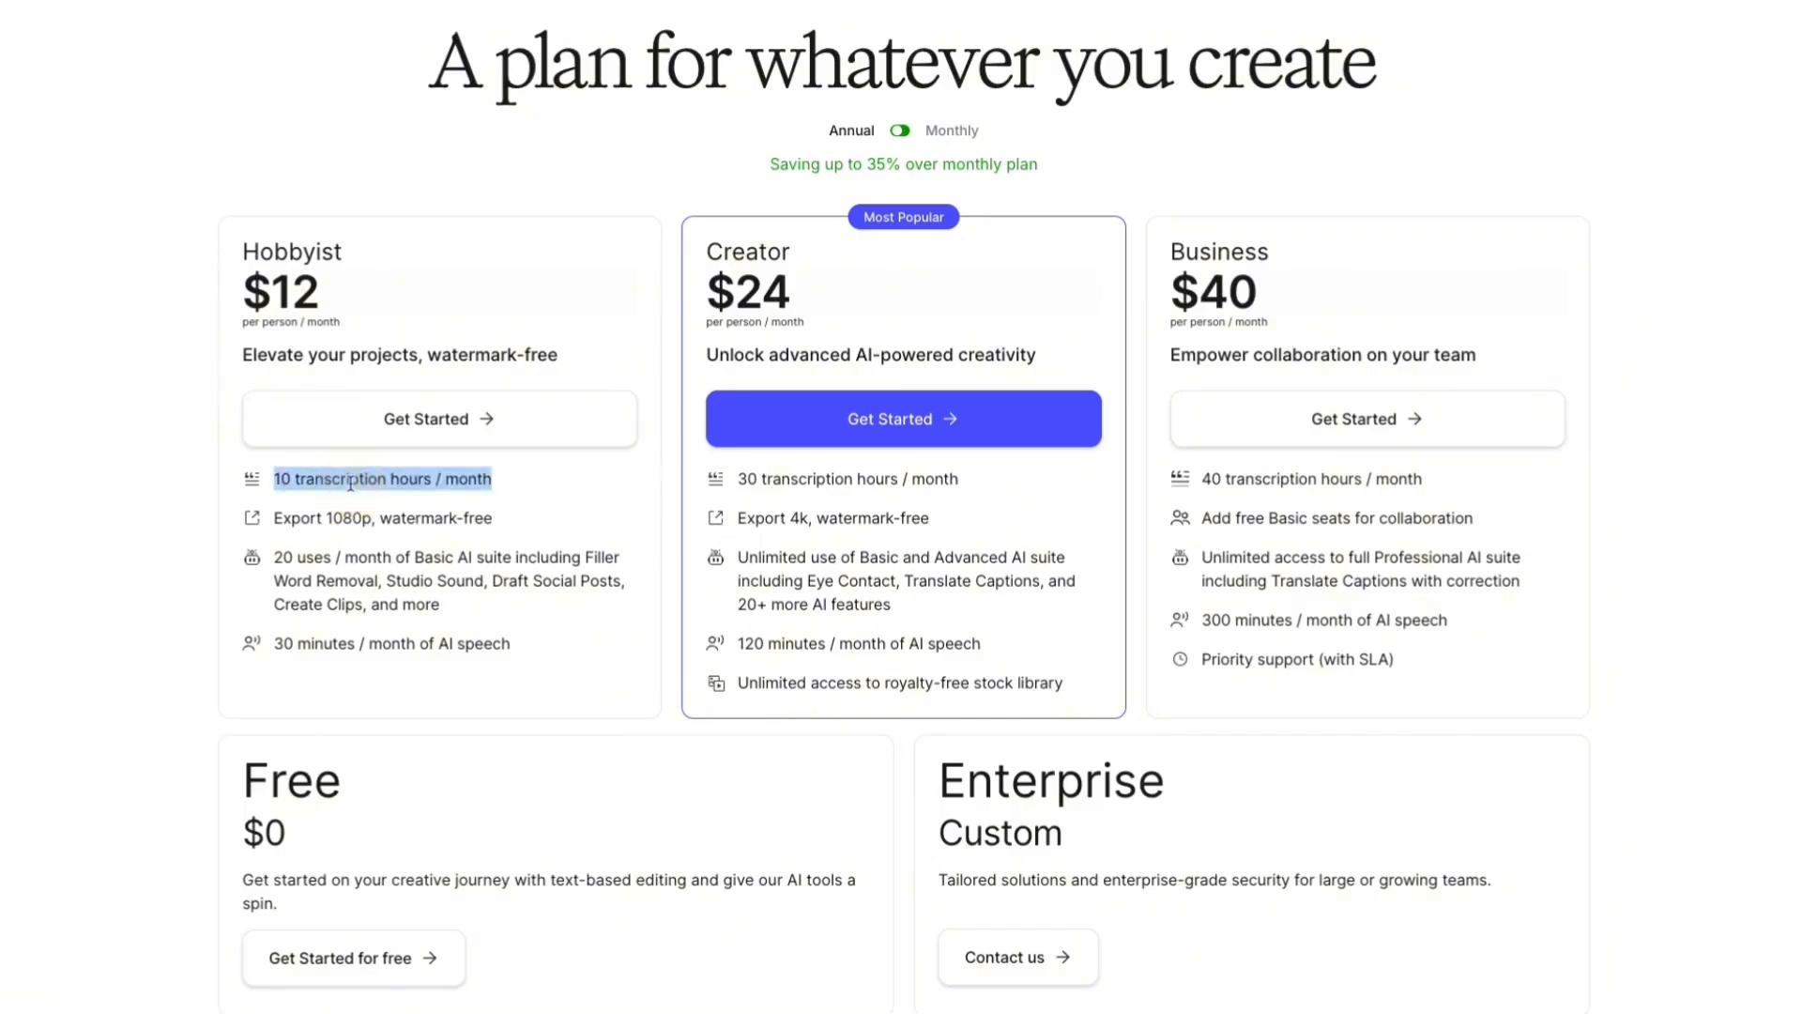
double_click(418, 481)
triple_click(908, 482)
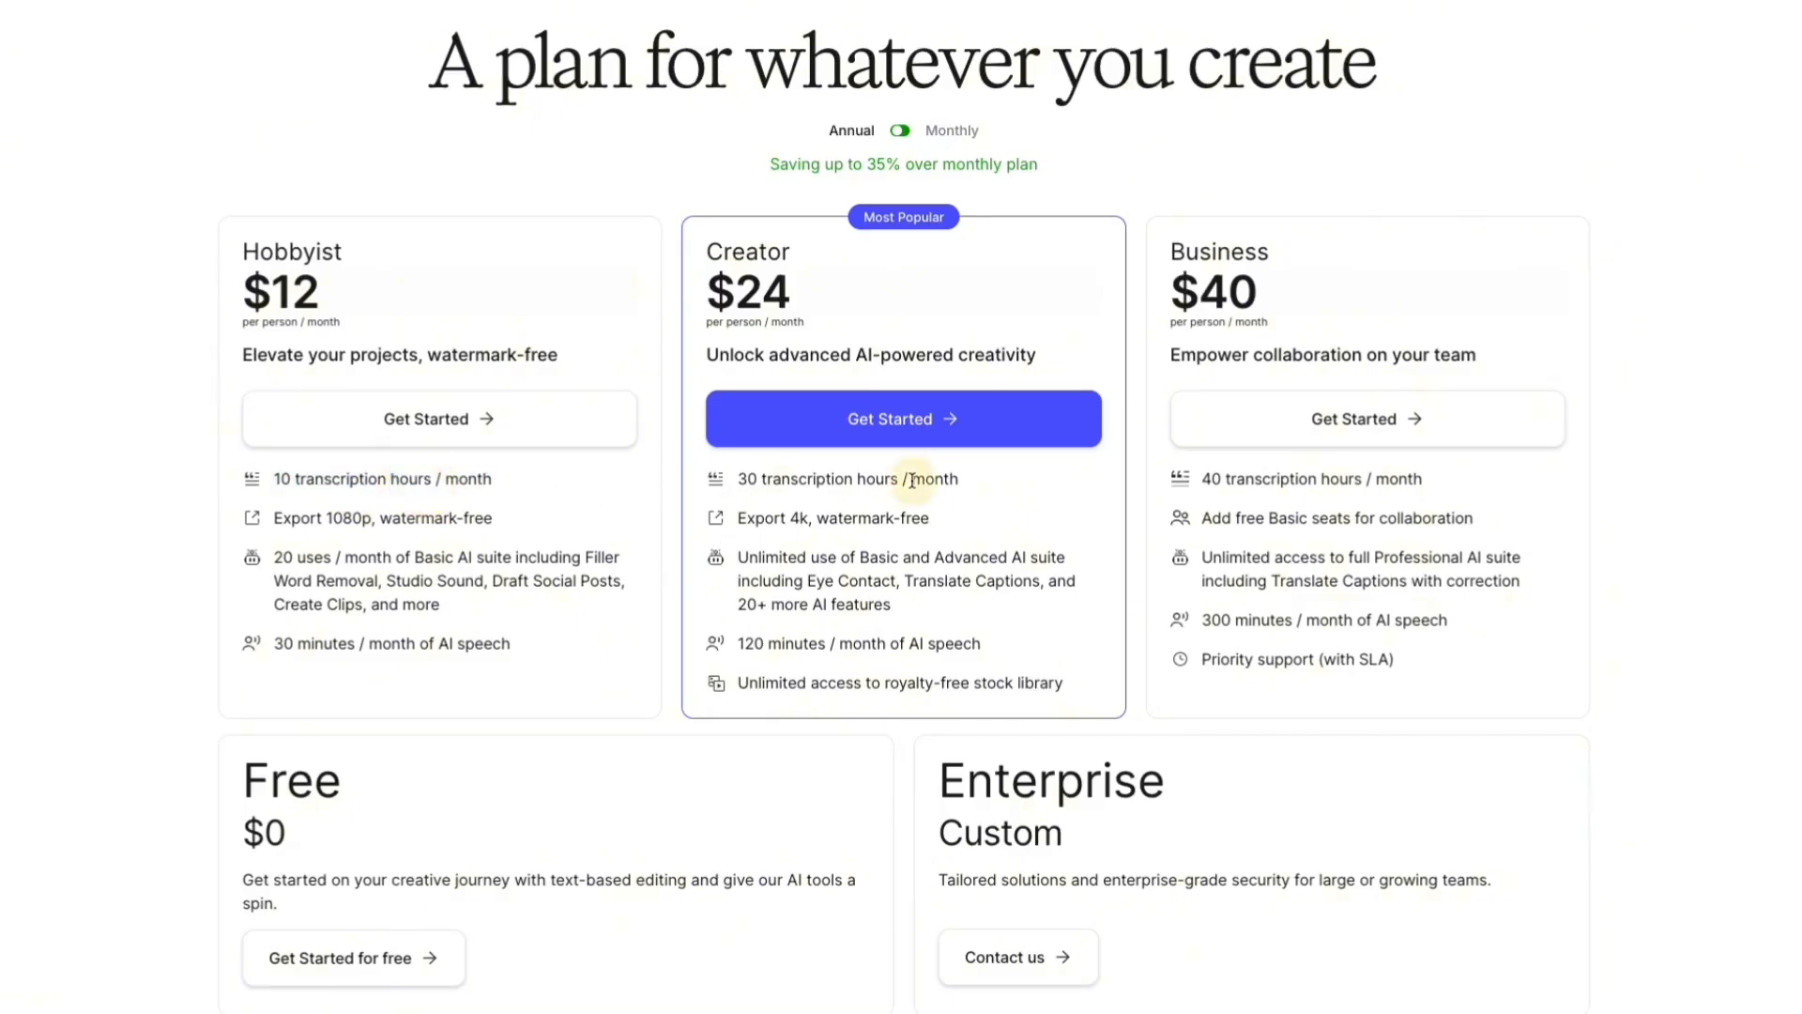
triple_click(1237, 481)
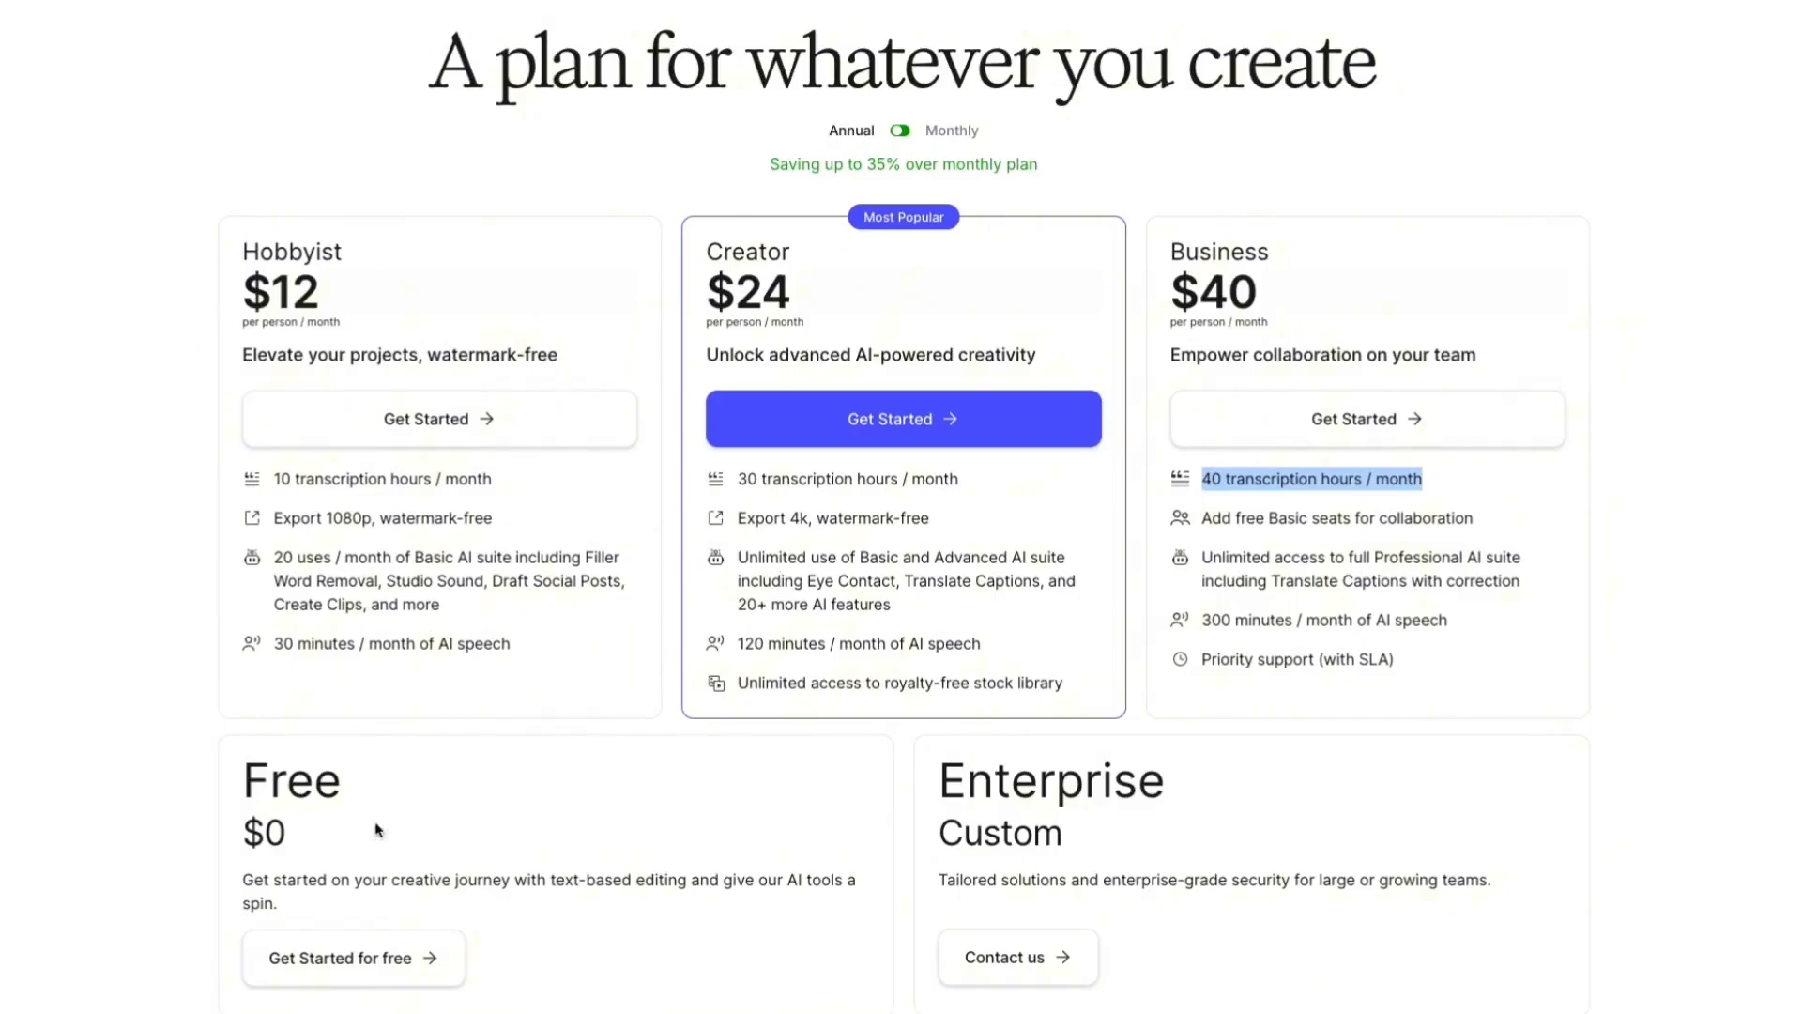
double_click(336, 801)
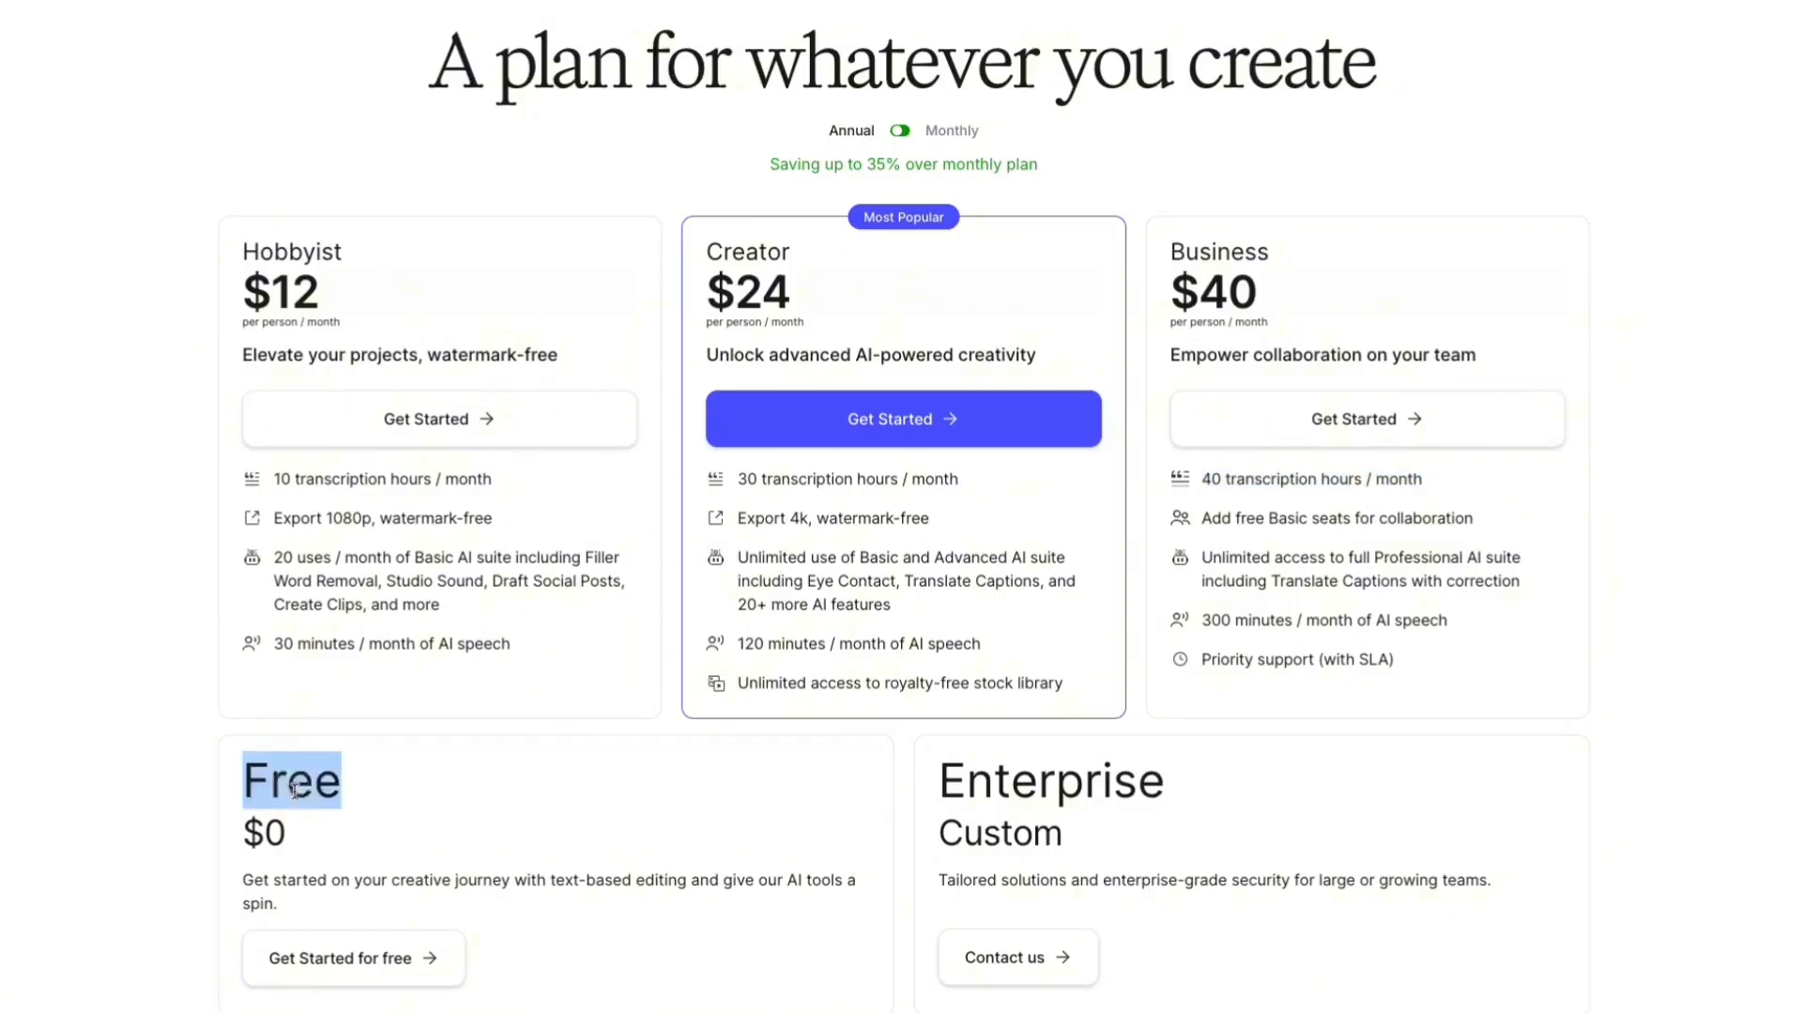
left_click(298, 839)
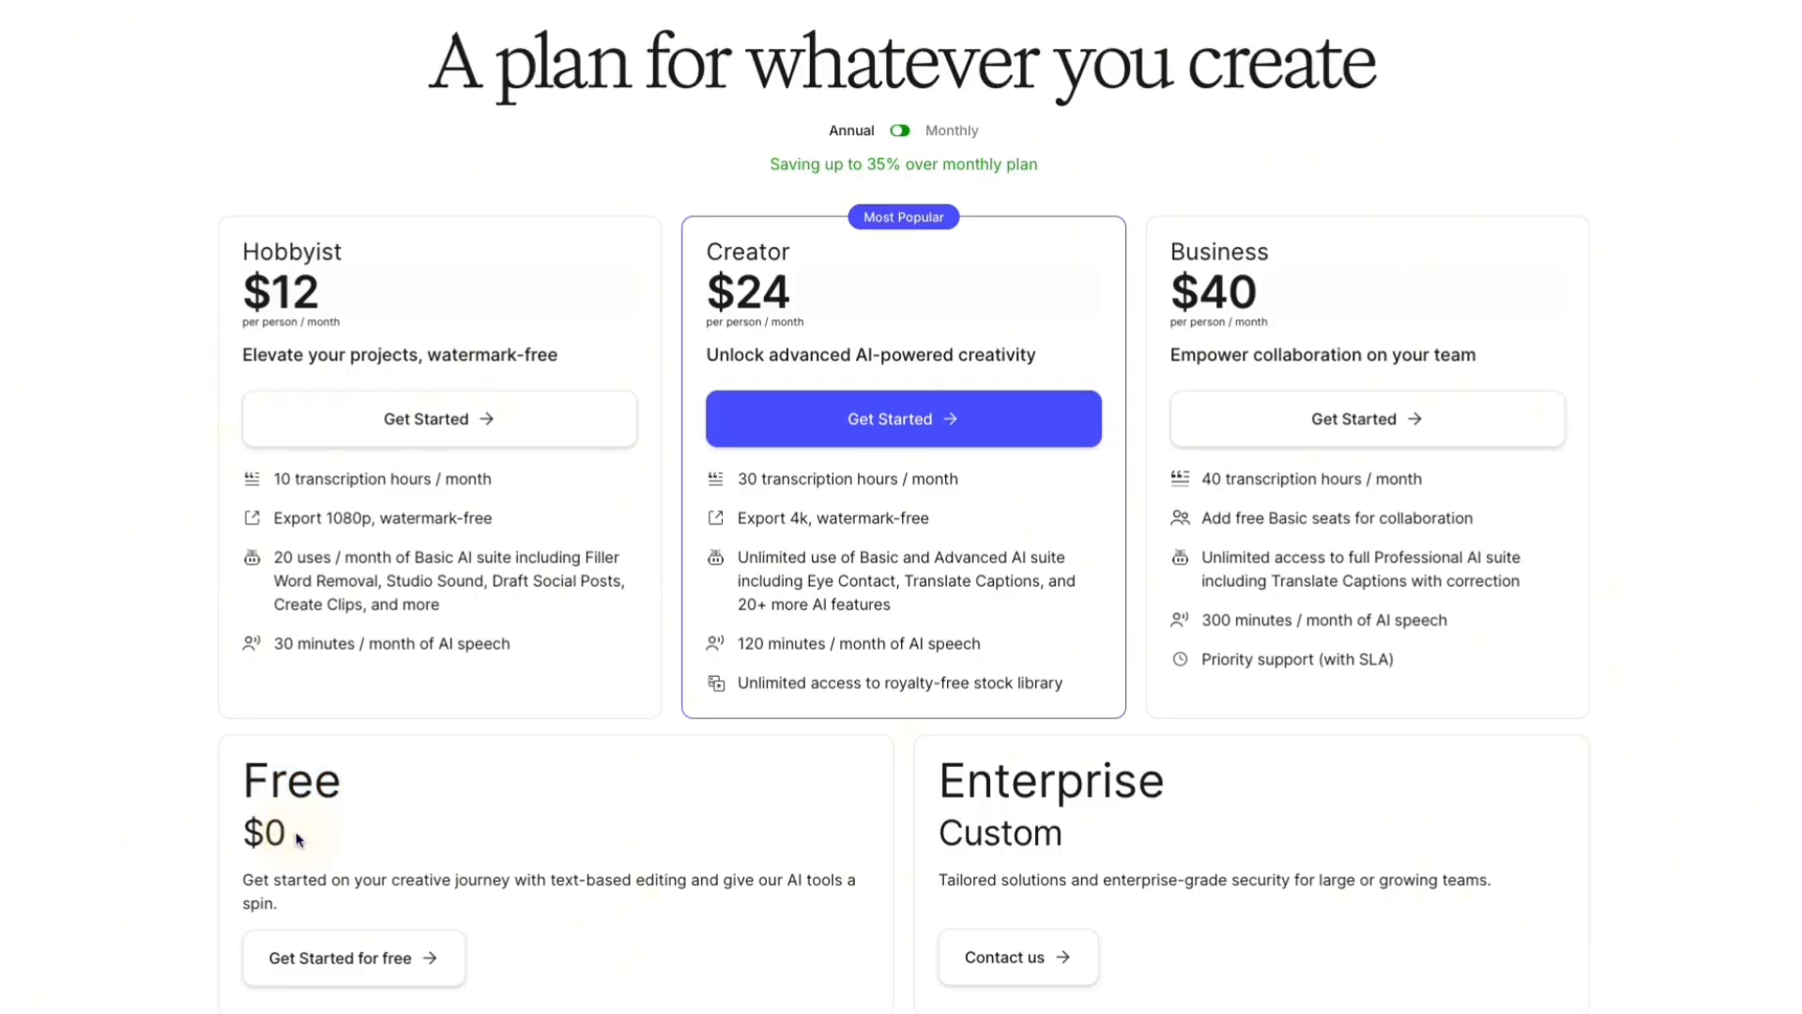
left_click_drag(299, 833, 229, 785)
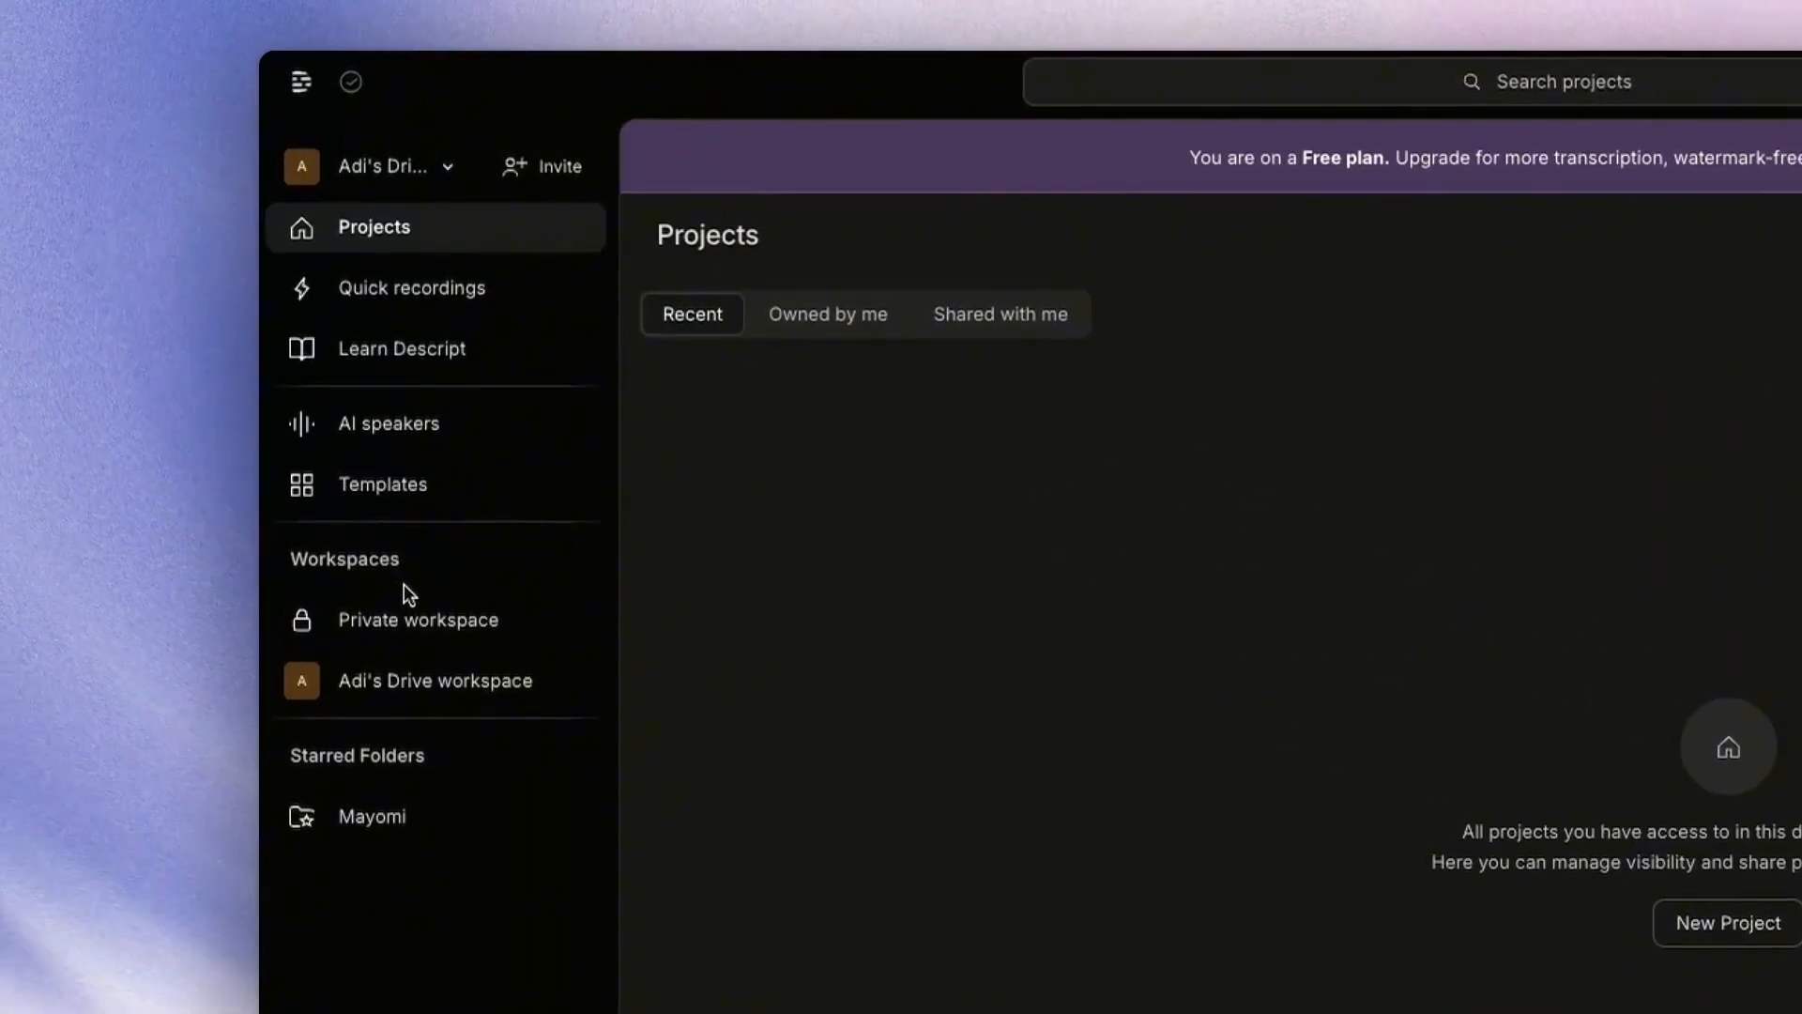
- Look through the Quick recordings page and the tutorial videos in Learn Descript
left_click(430, 284)
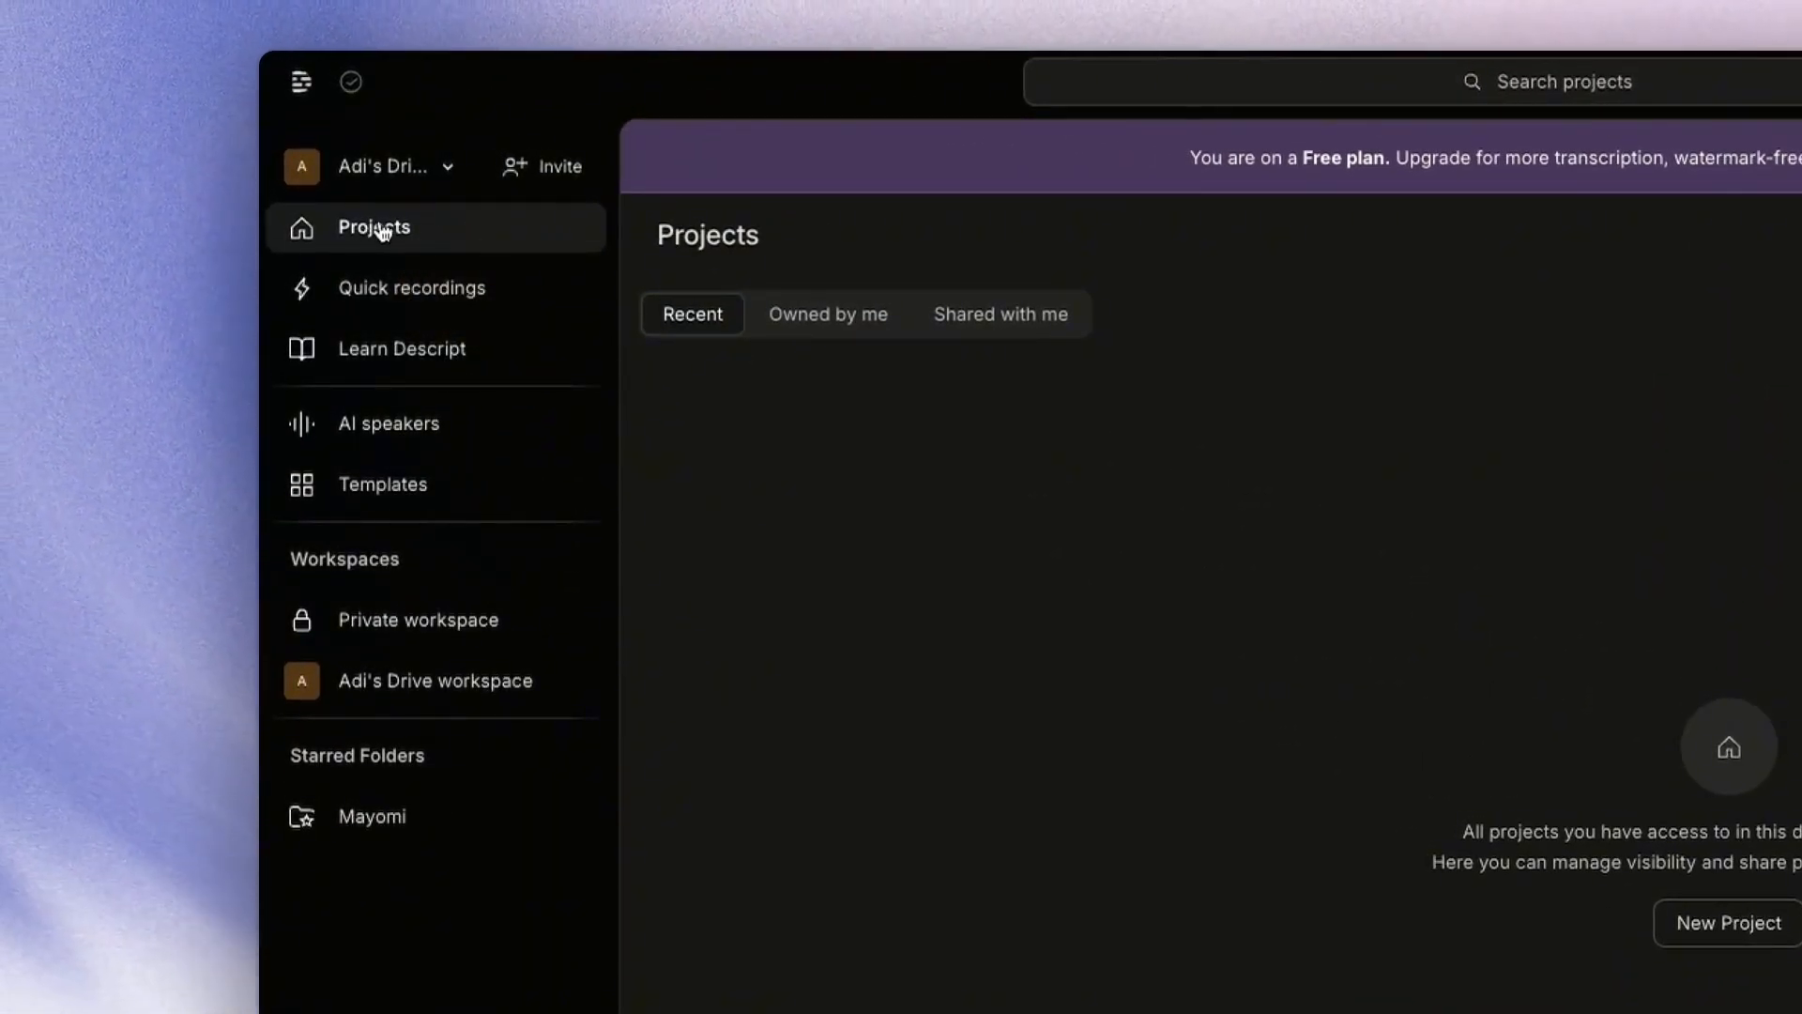
left_click(410, 283)
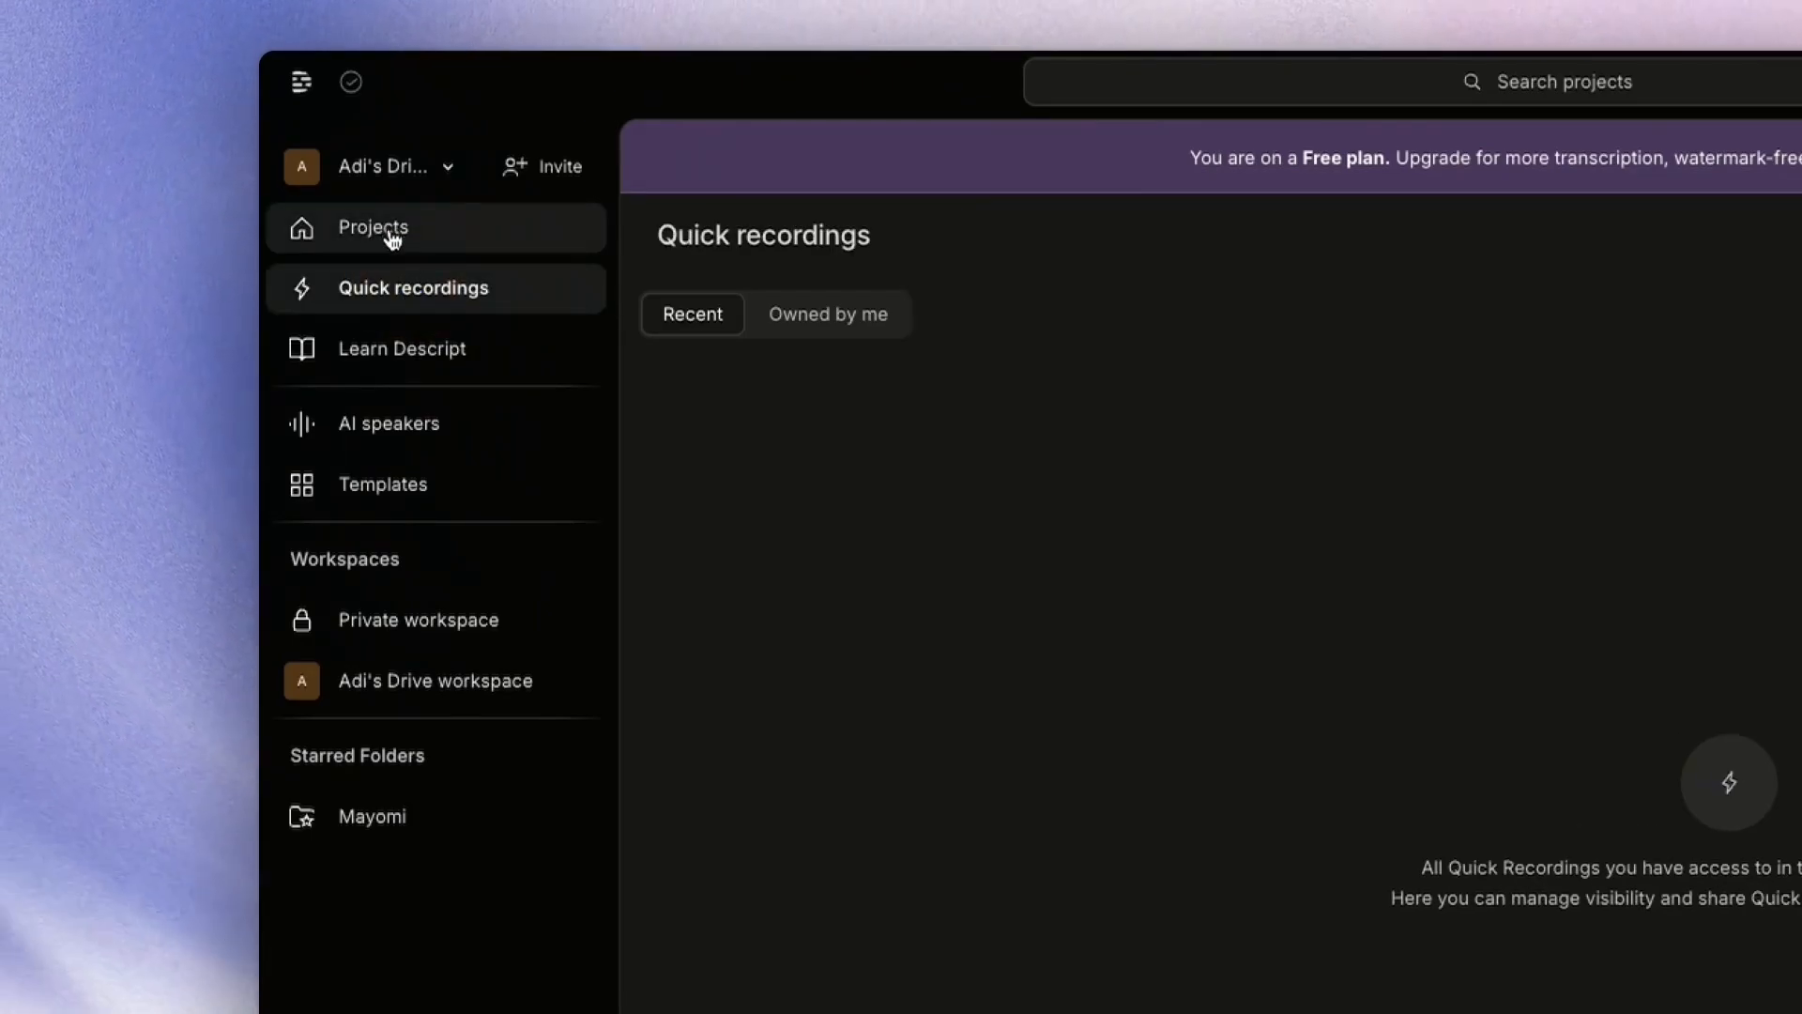
left_click(412, 354)
scroll(660, 535, "down", 10)
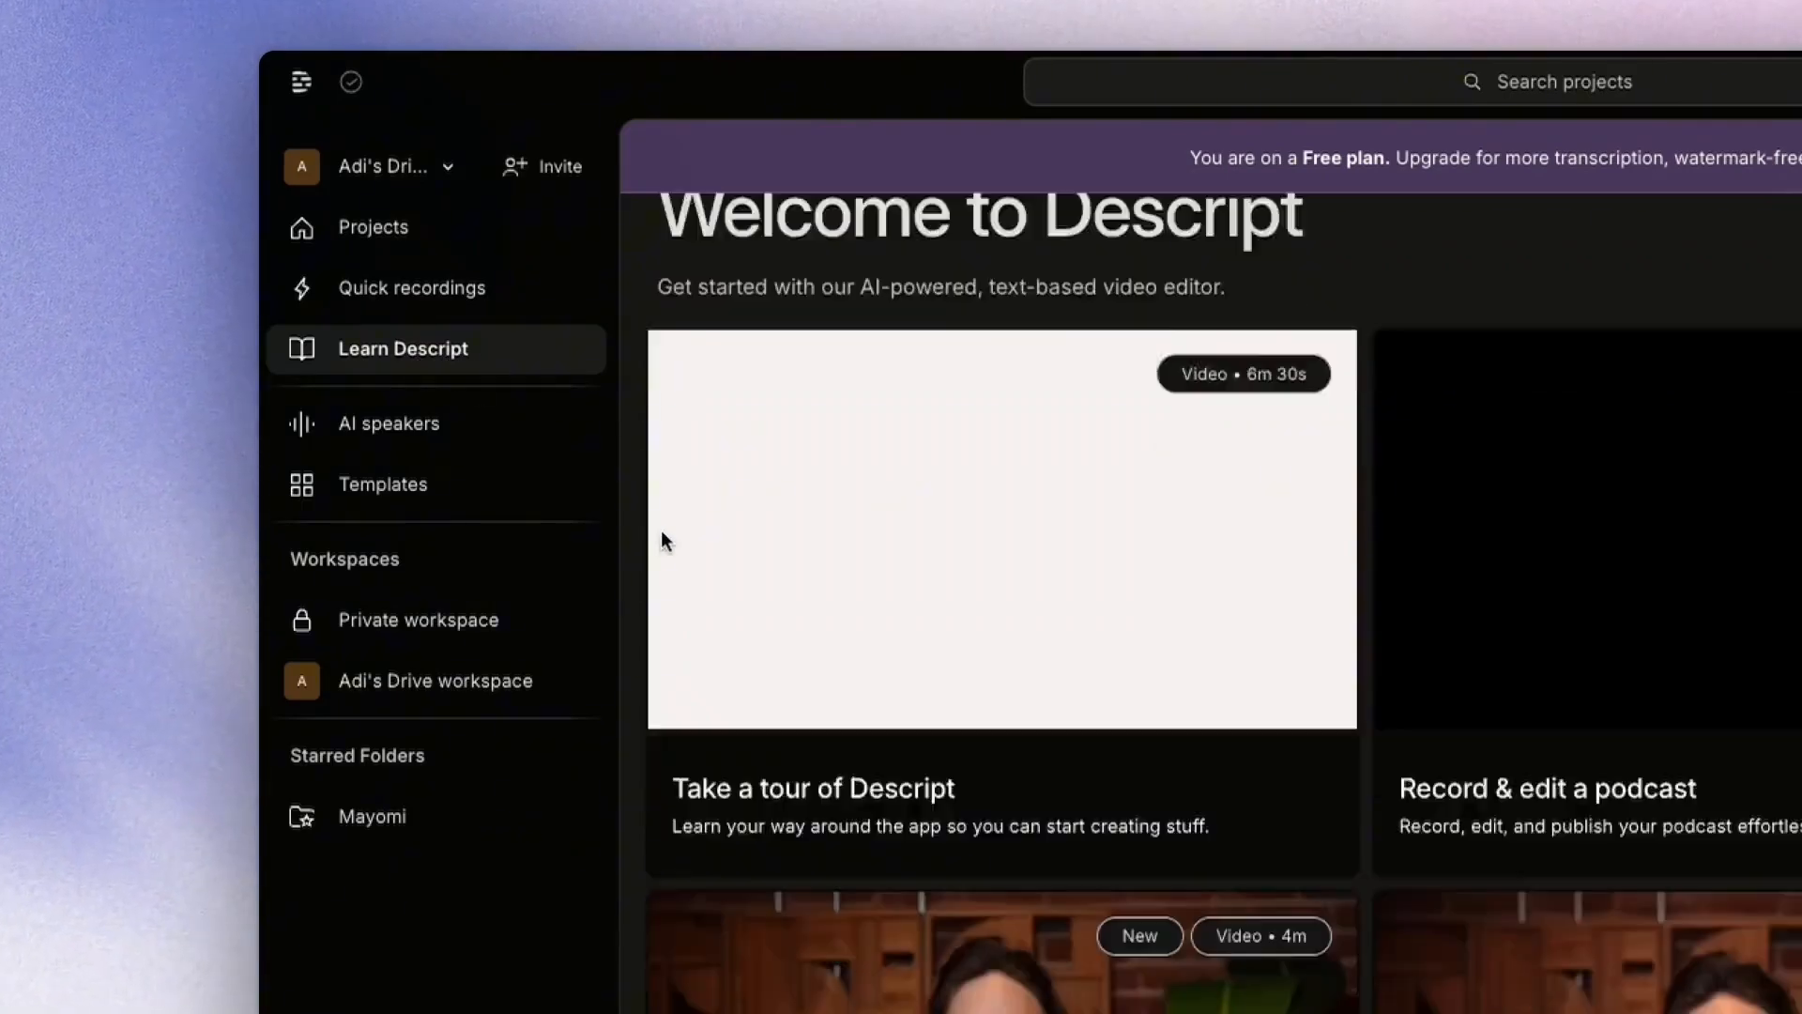
scroll(628, 380, "up", 5)
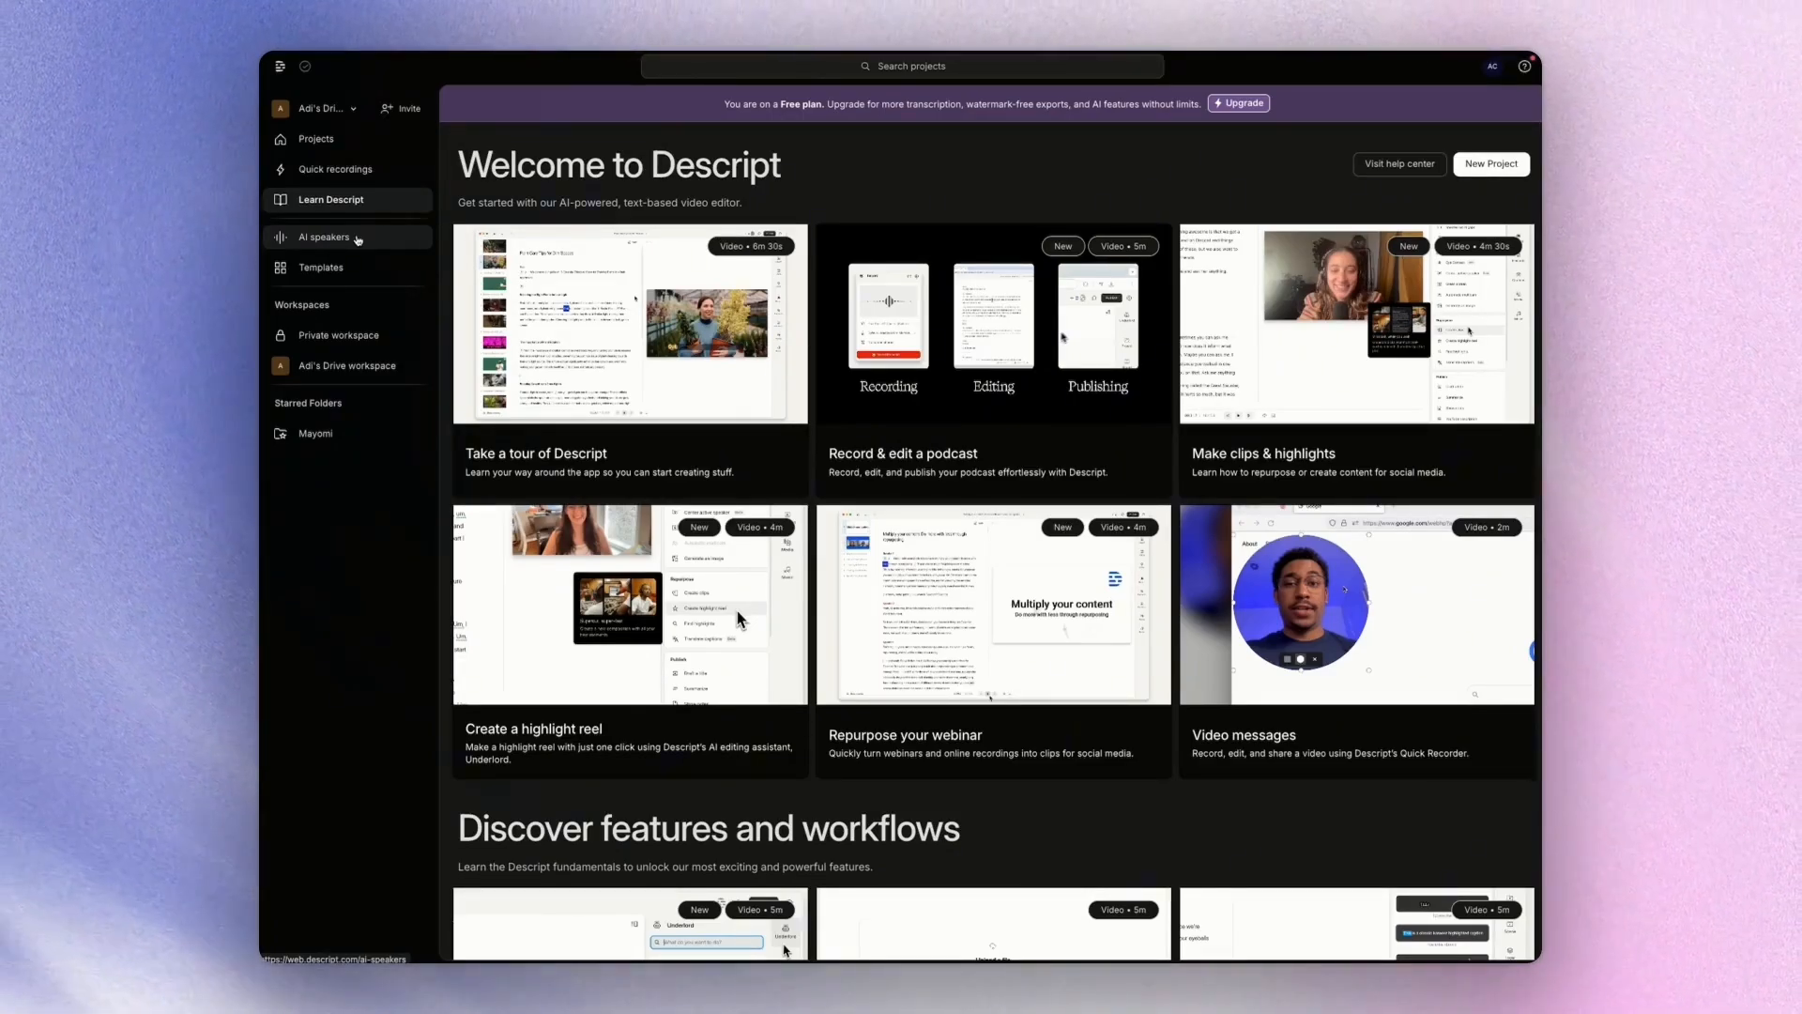
- View the AI speakers and Templates pages, and open the shared drive workspace
left_click(358, 239)
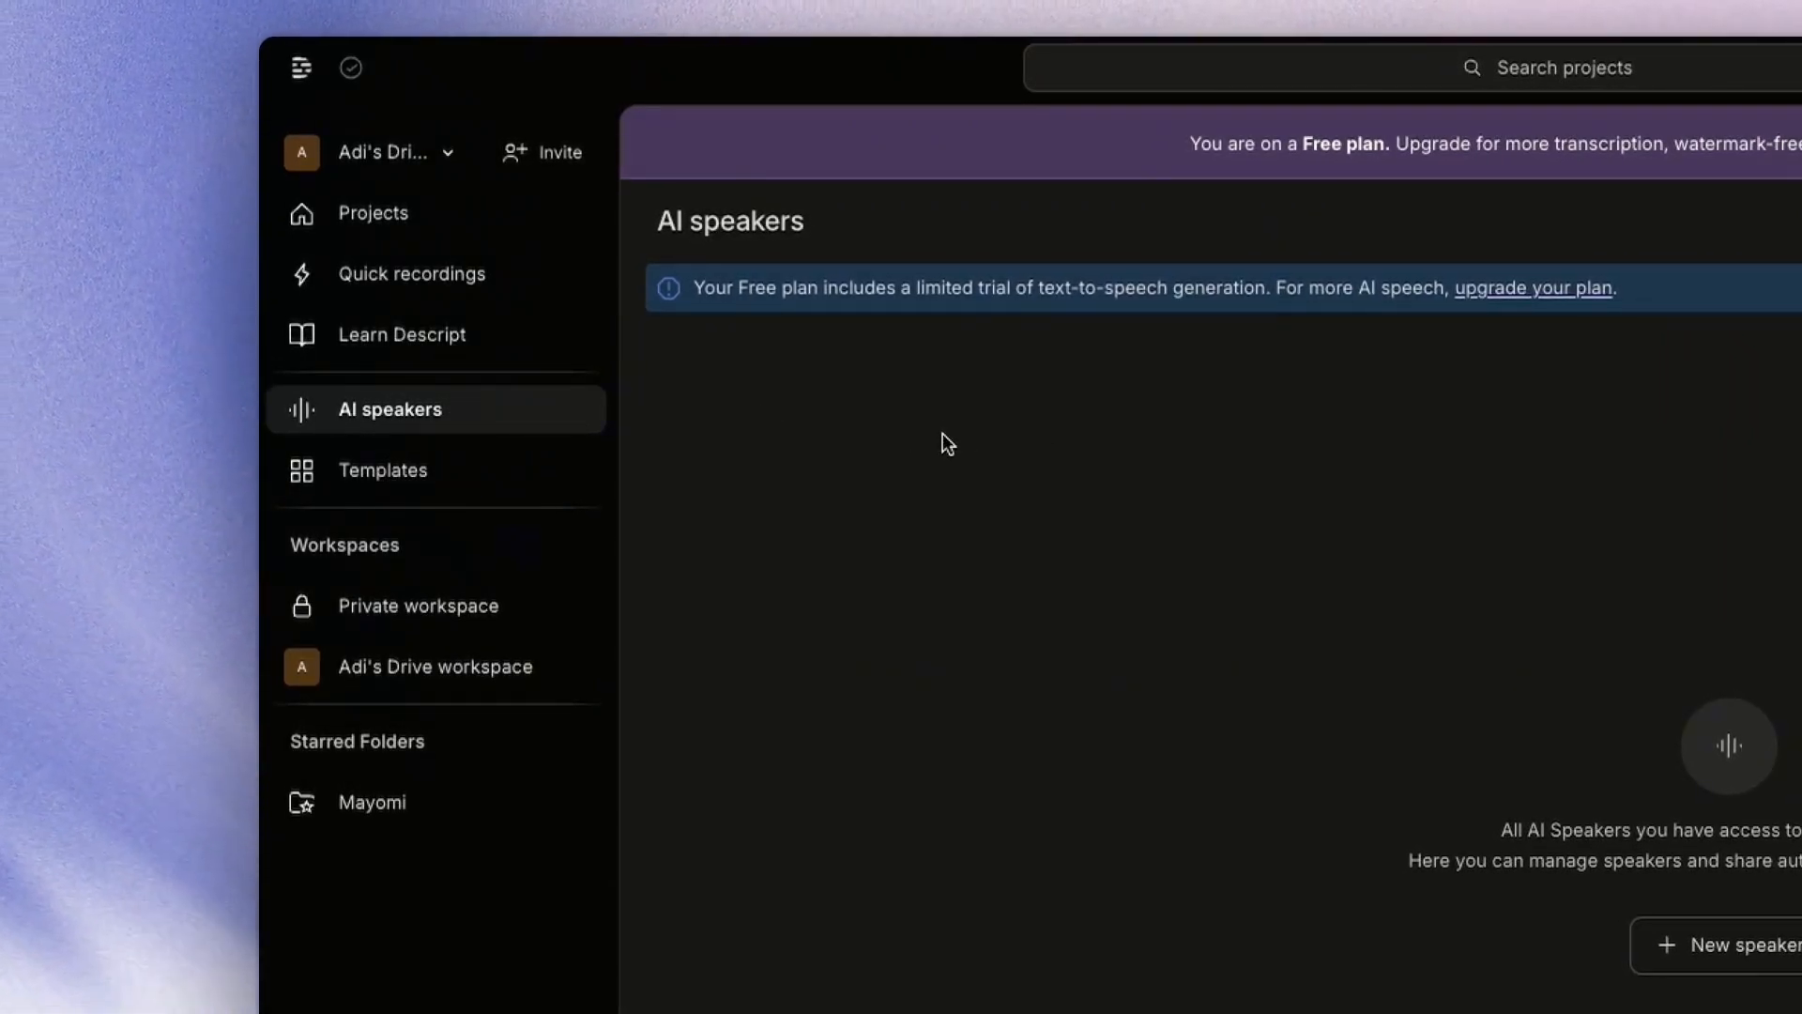
left_click(361, 473)
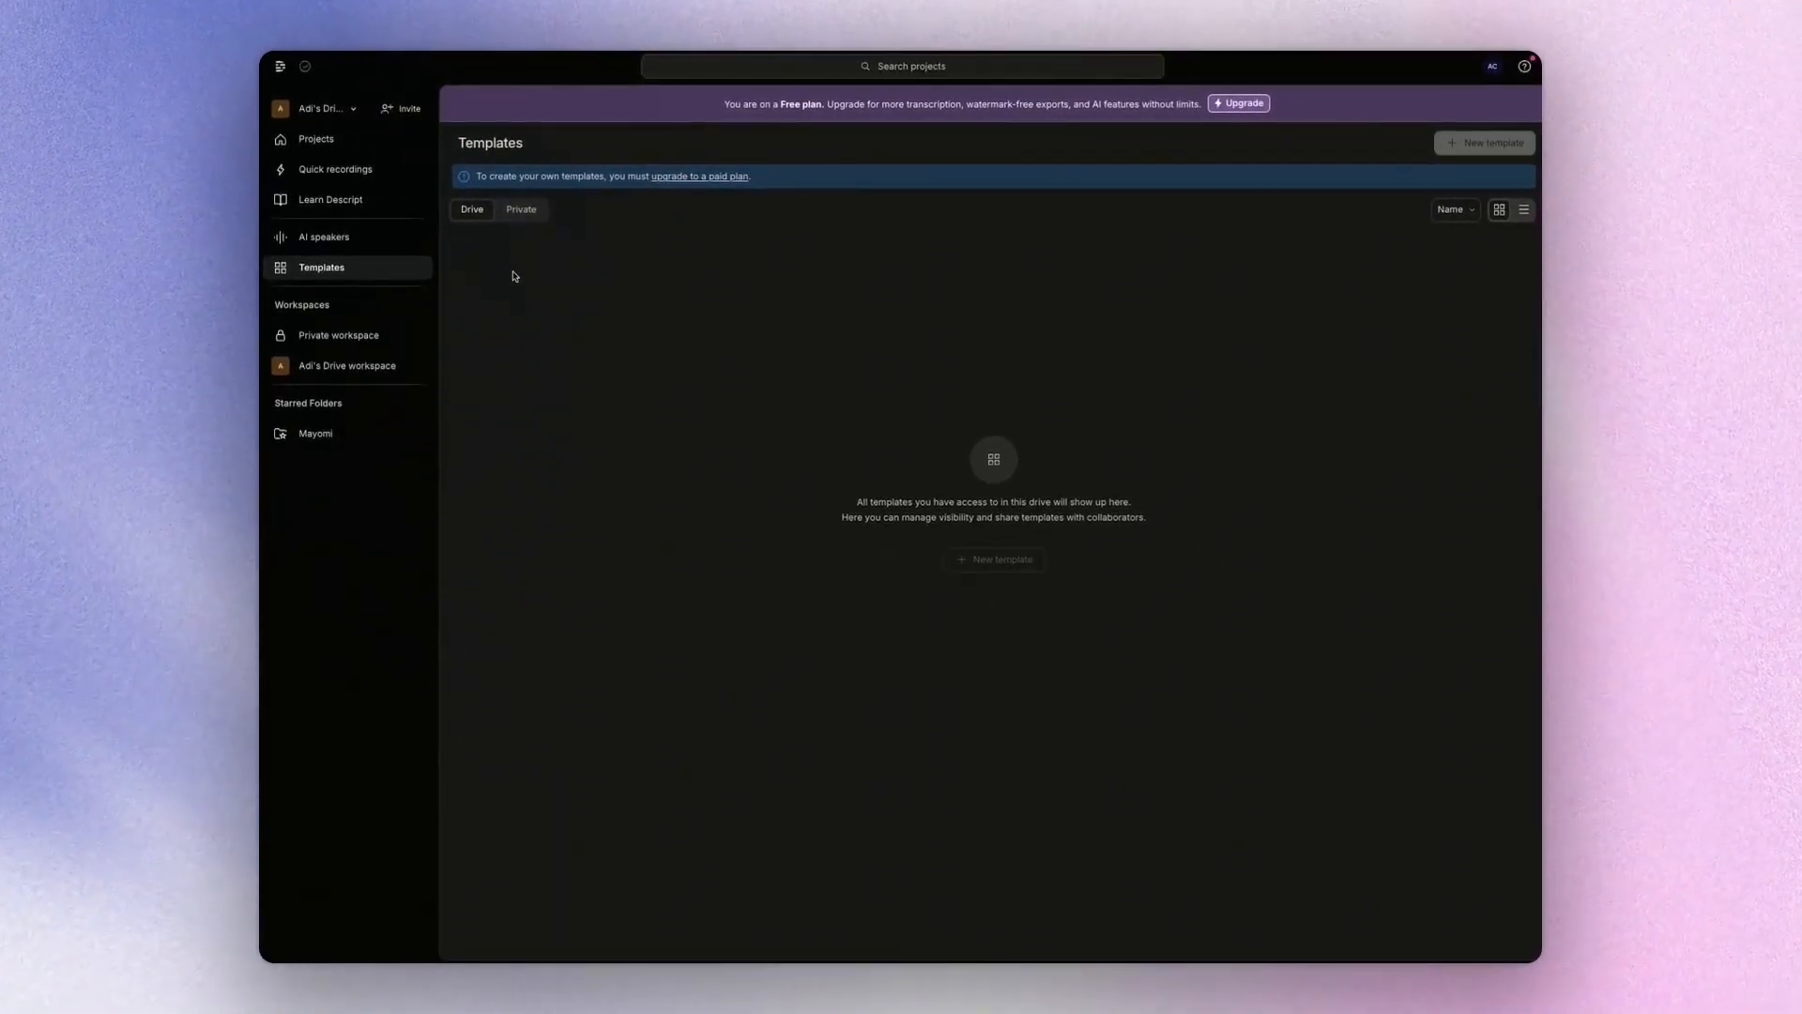
left_click(383, 367)
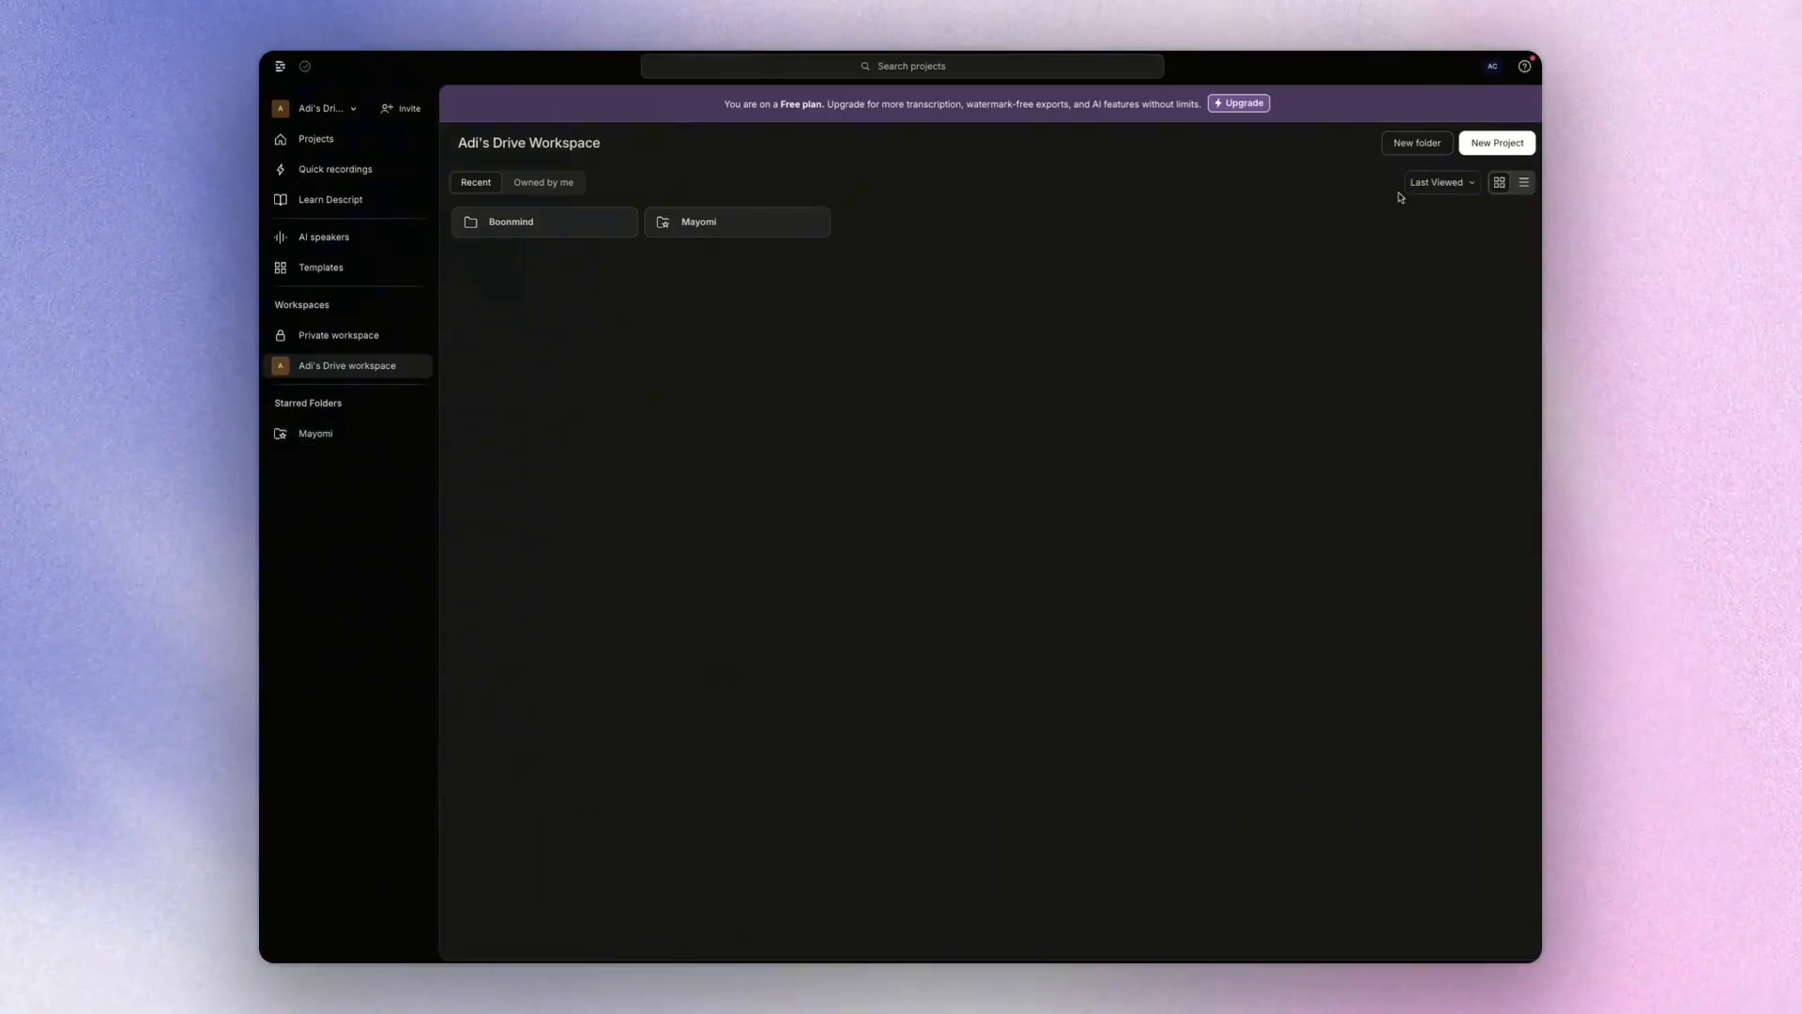
- Examine the help options, the action search and the project search without running anything
left_click(1524, 66)
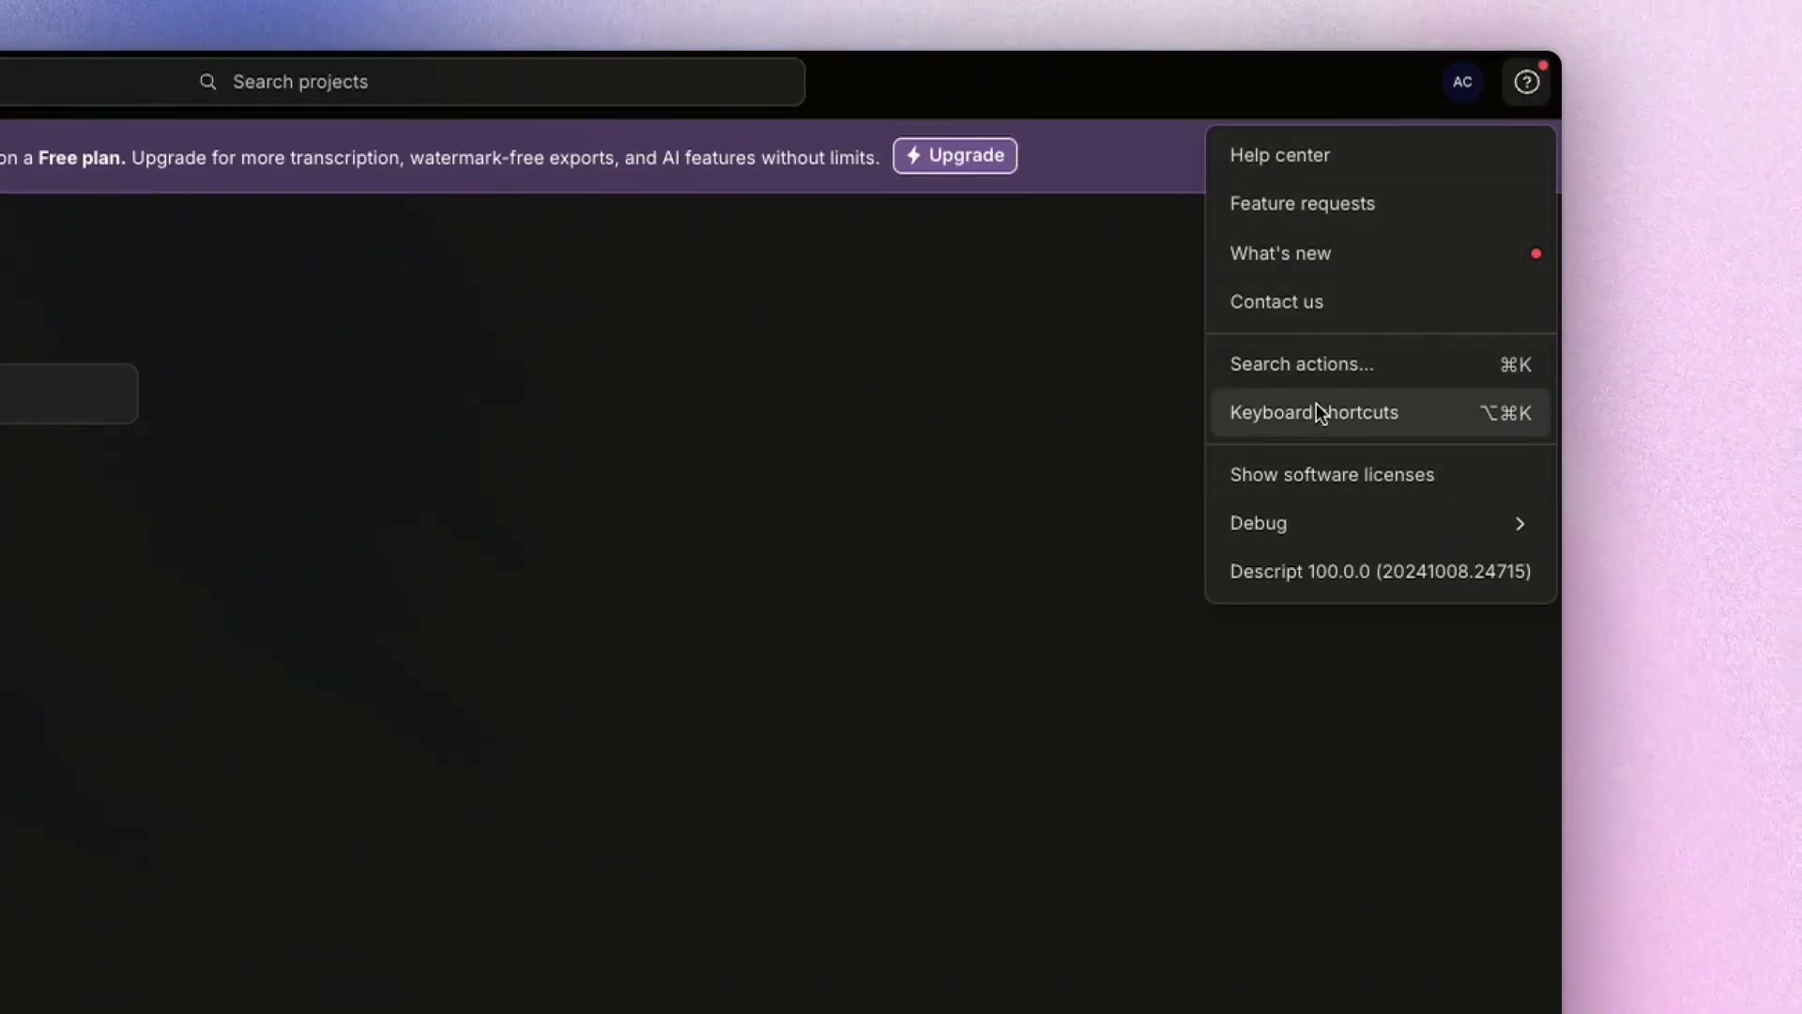
left_click(688, 559)
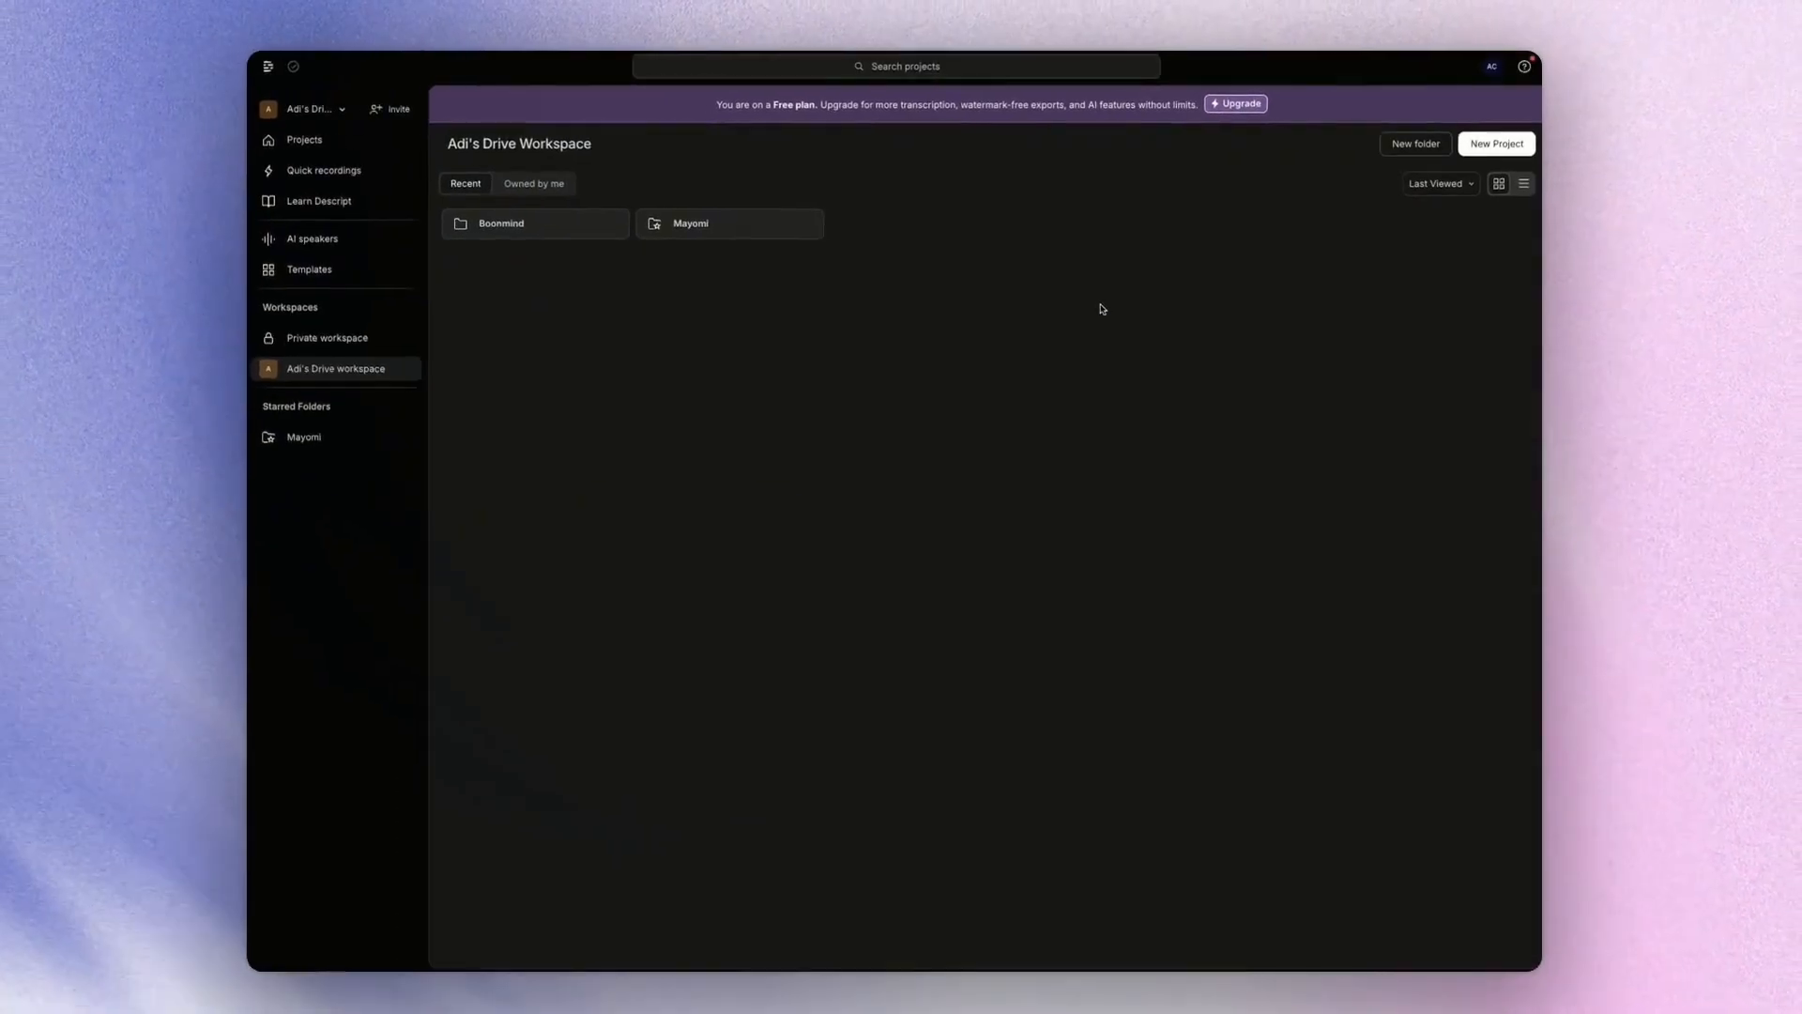
key("super+k")
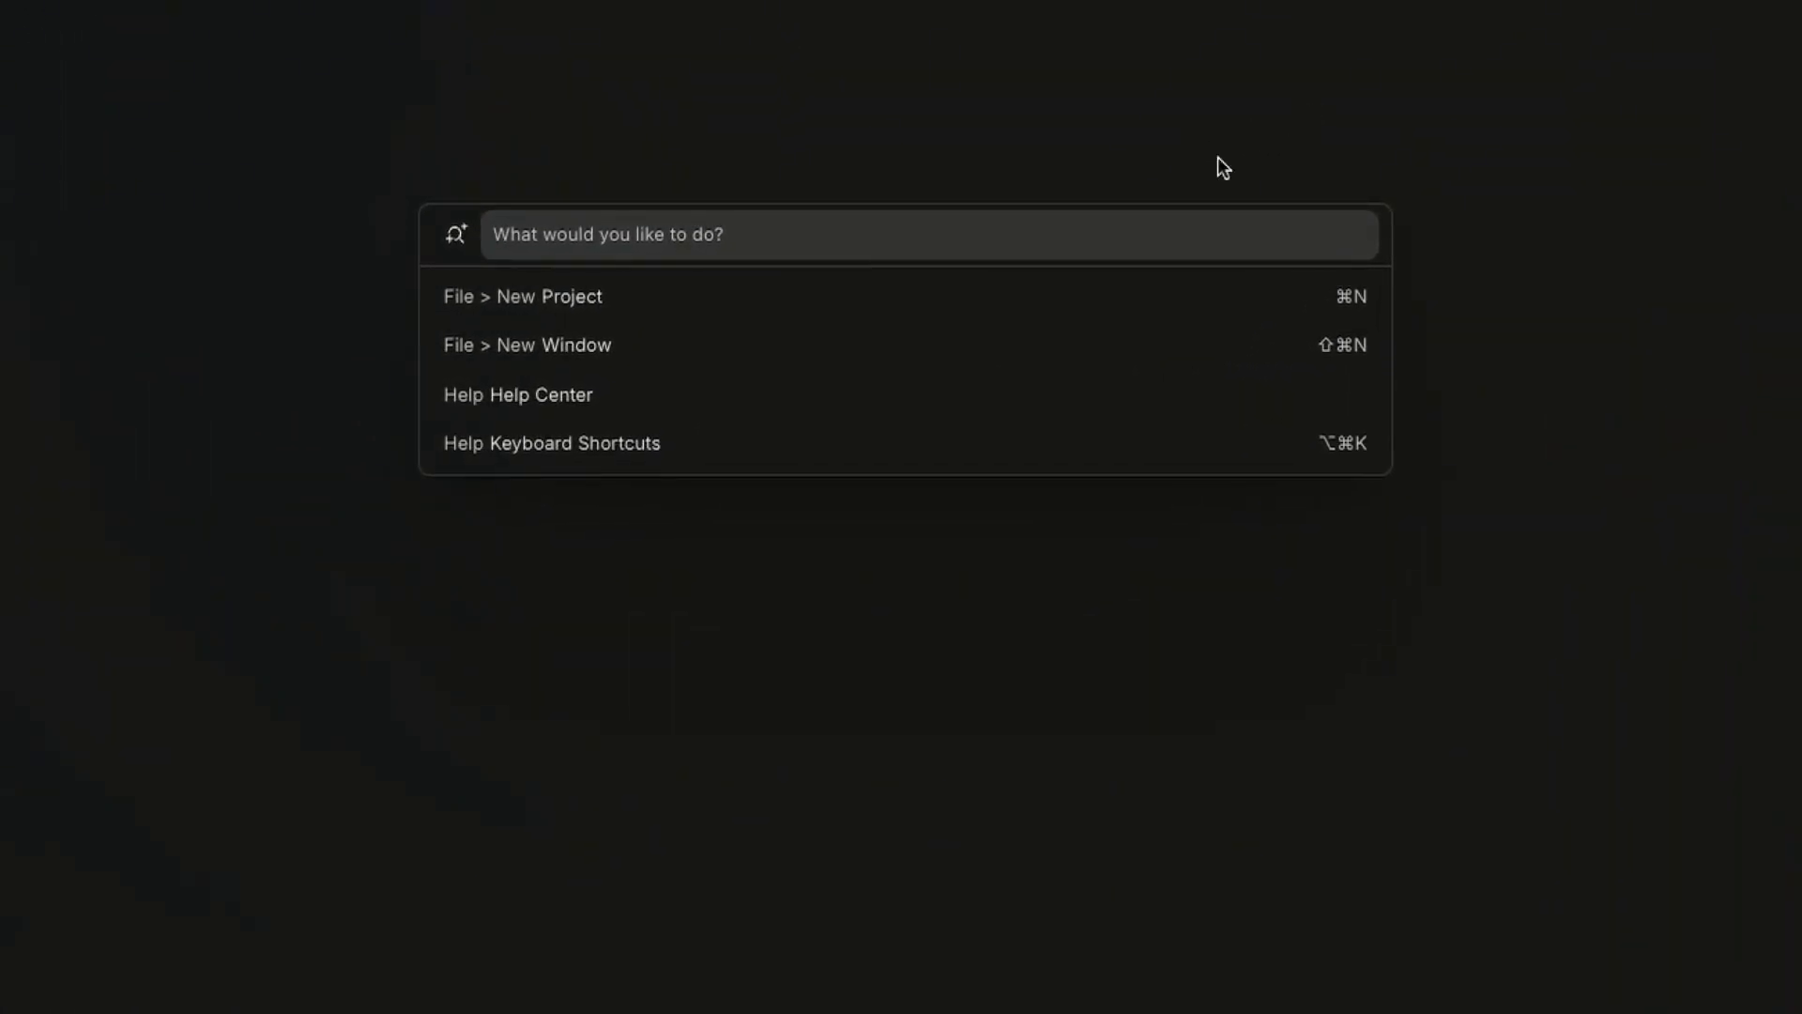
left_click(1062, 49)
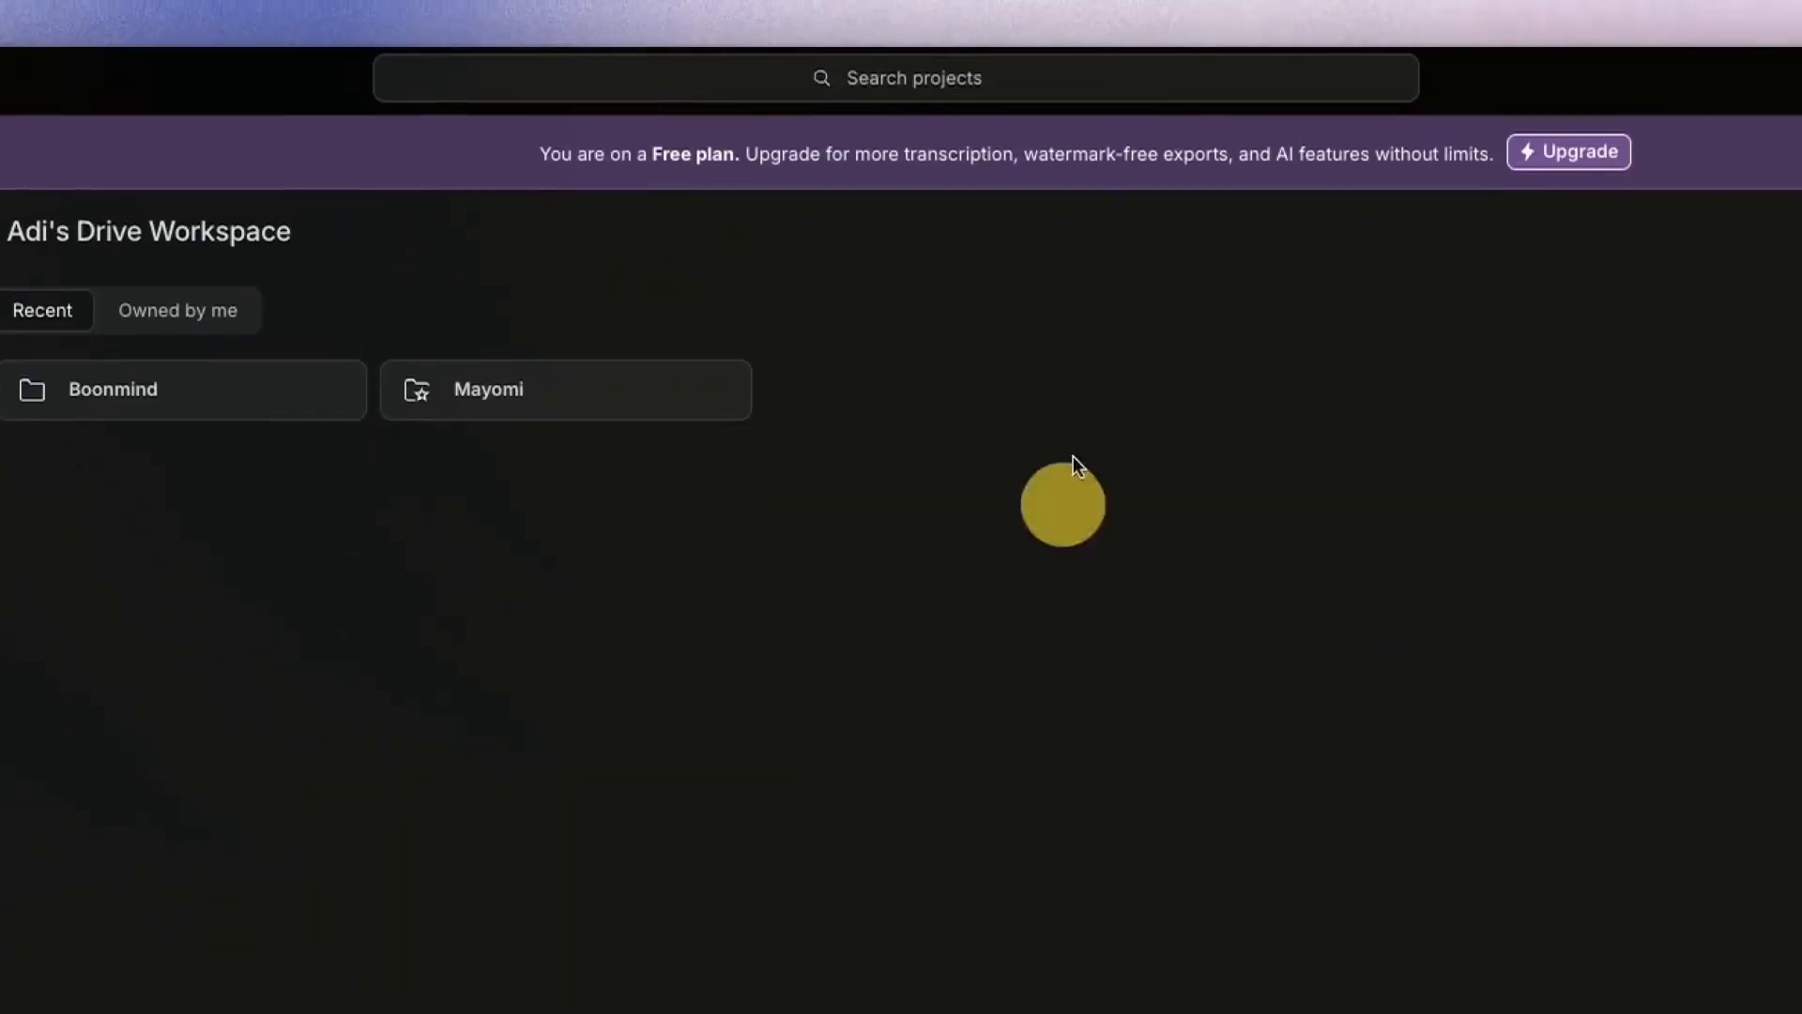
left_click(943, 81)
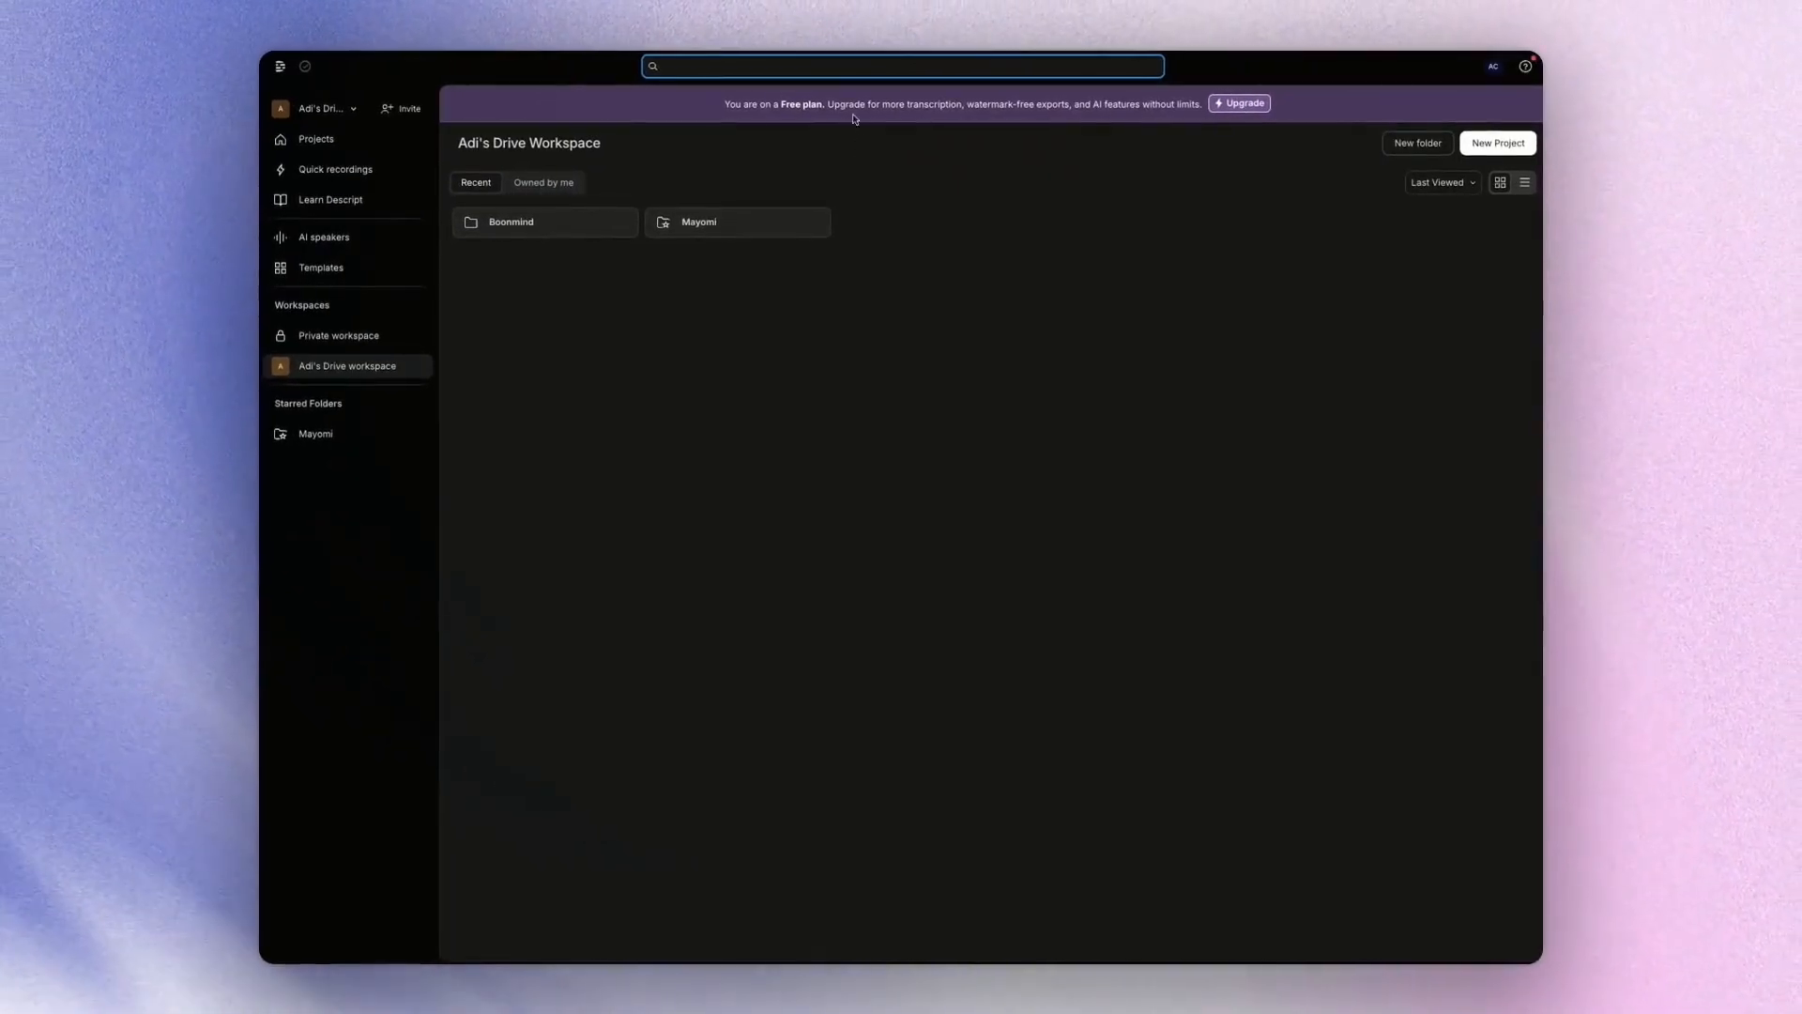
left_click(854, 121)
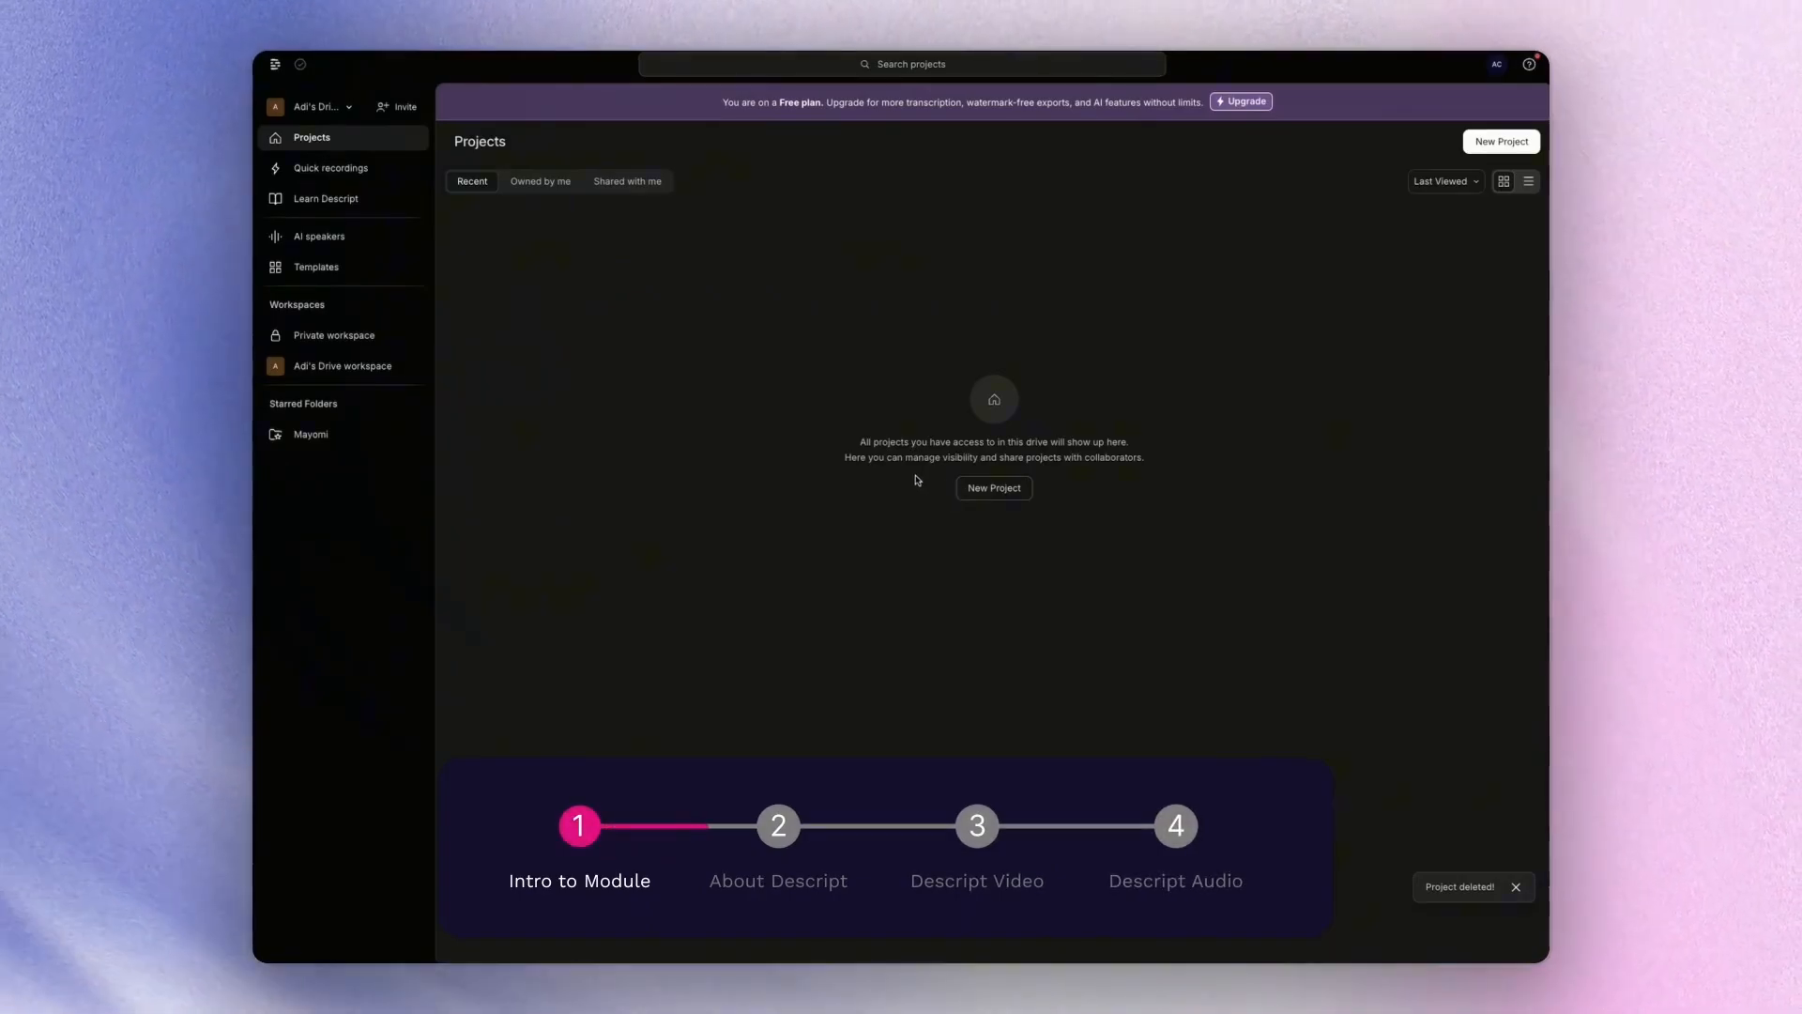
- Create a new video project and name the composition "Testing"
left_click(1492, 142)
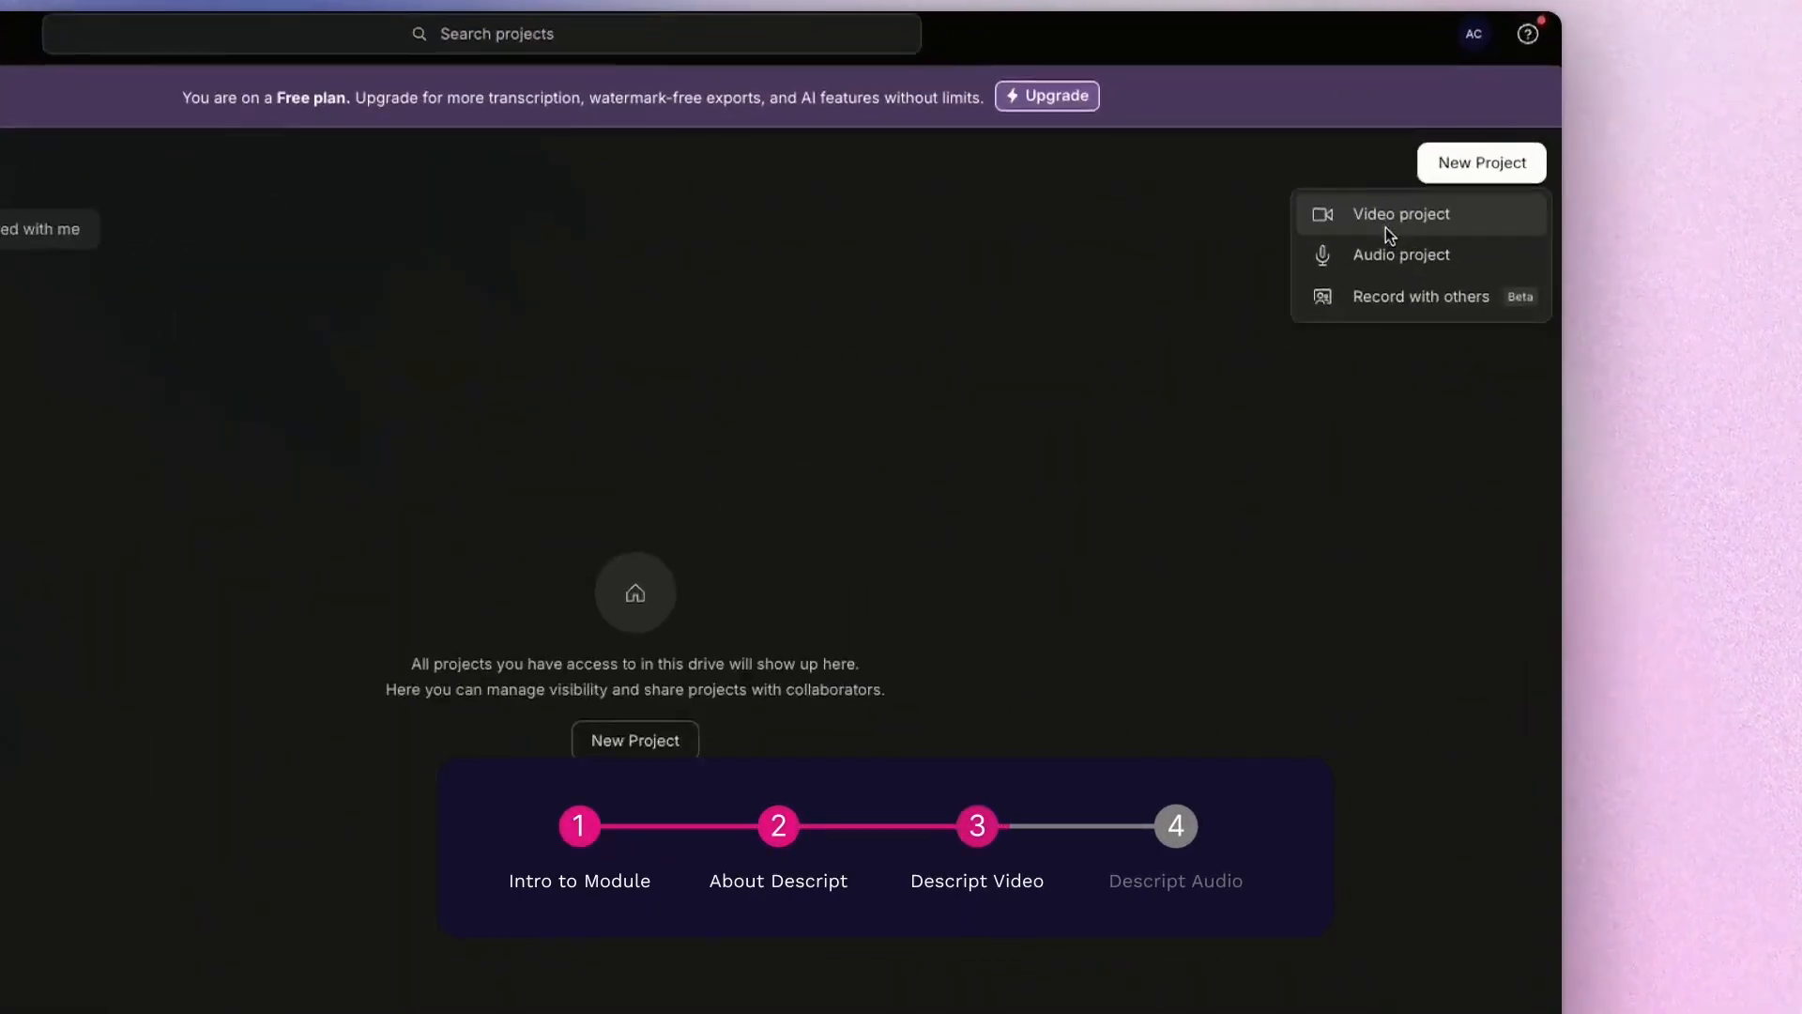
left_click(1446, 180)
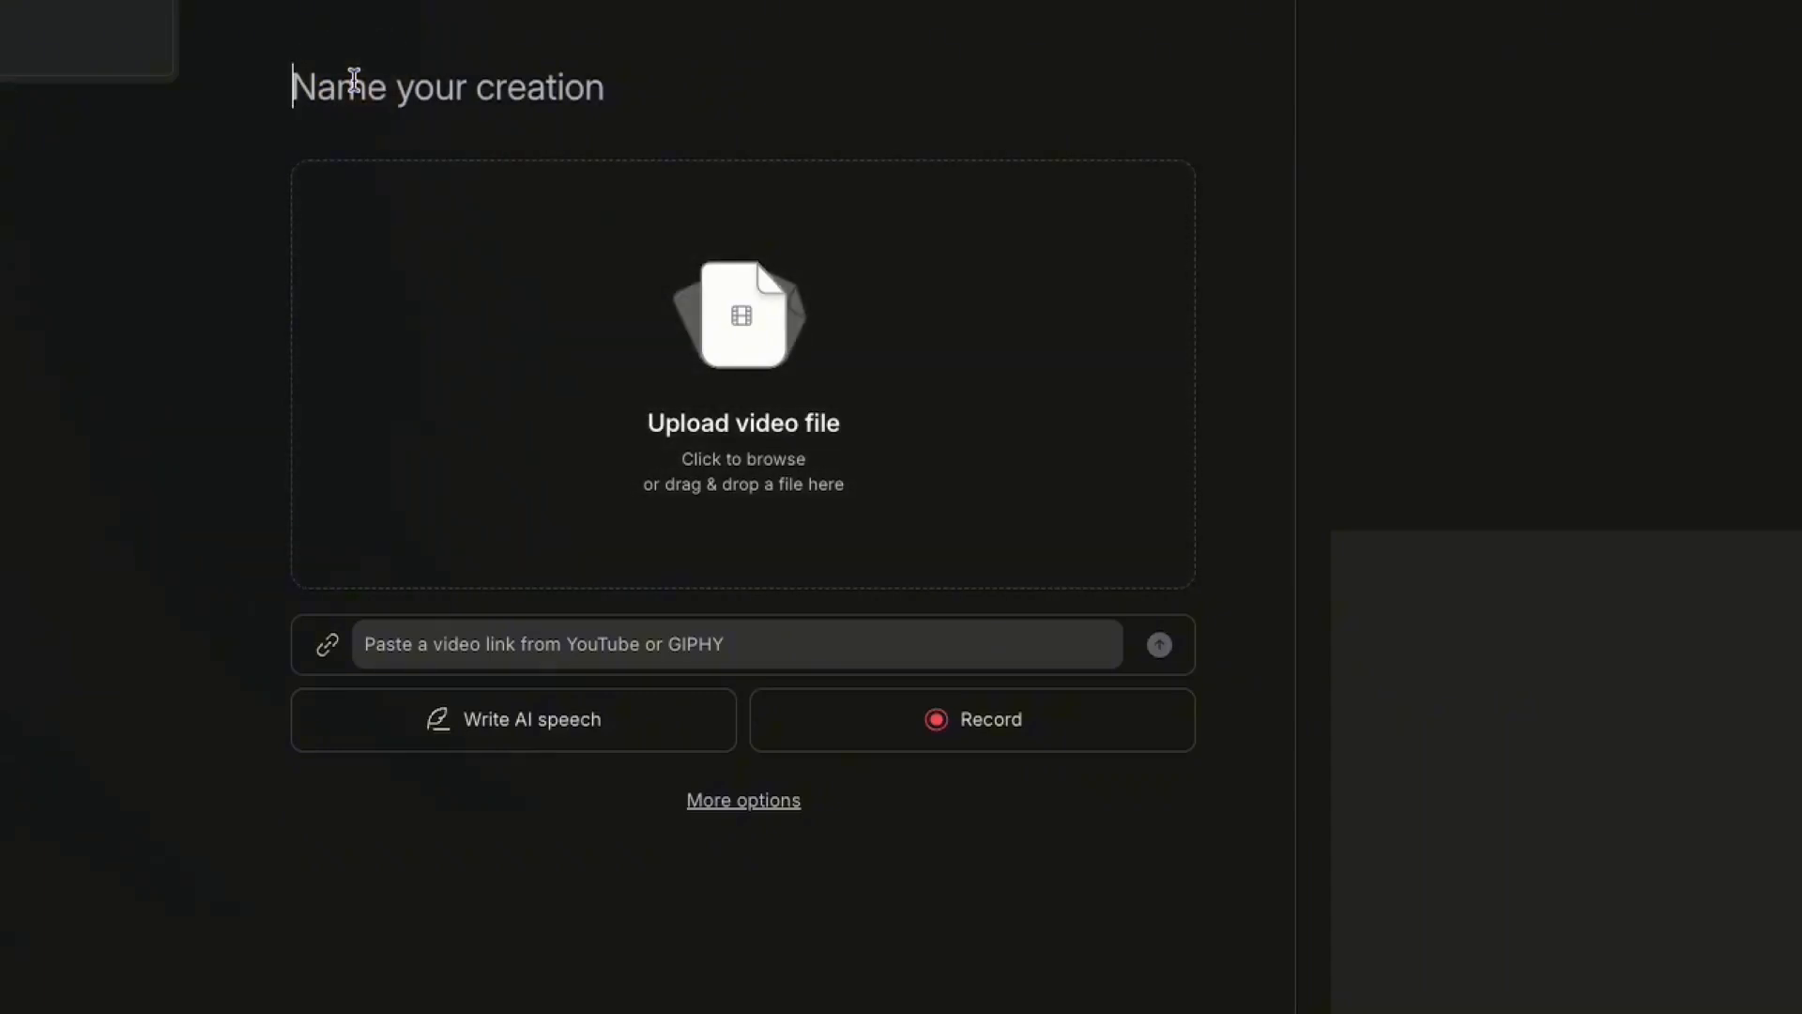
type("Testing")
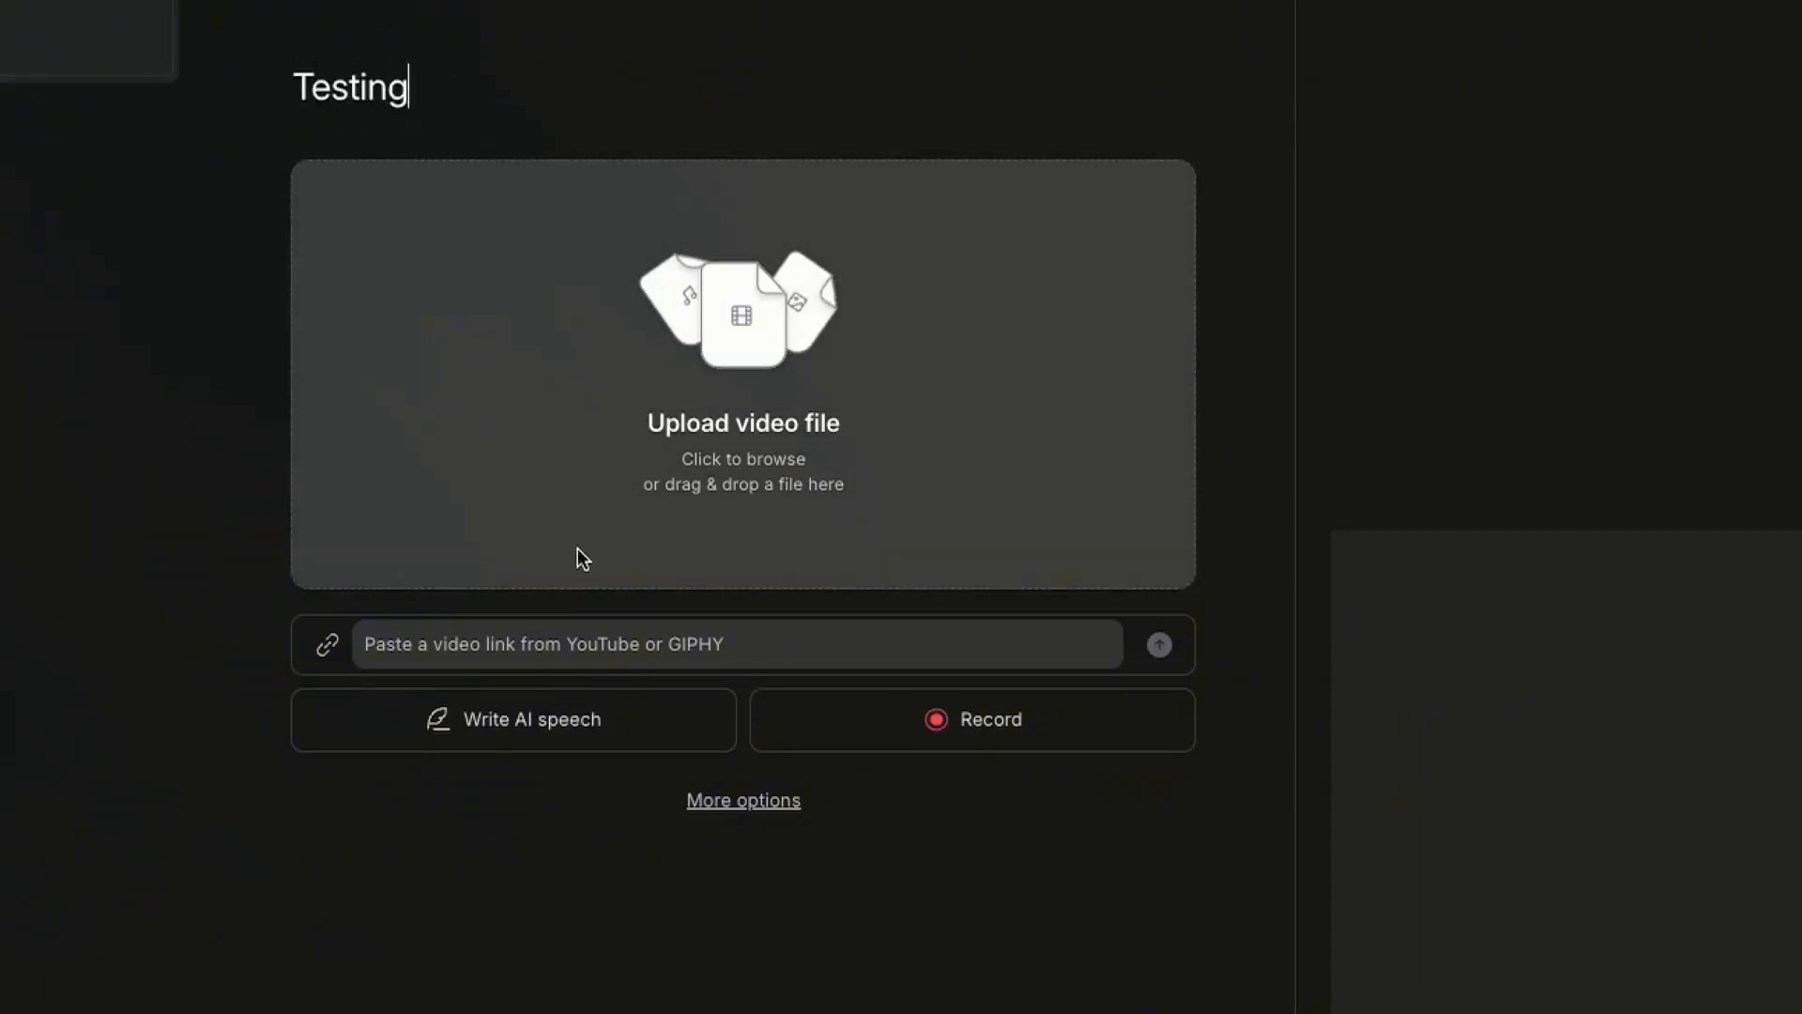
left_click(480, 655)
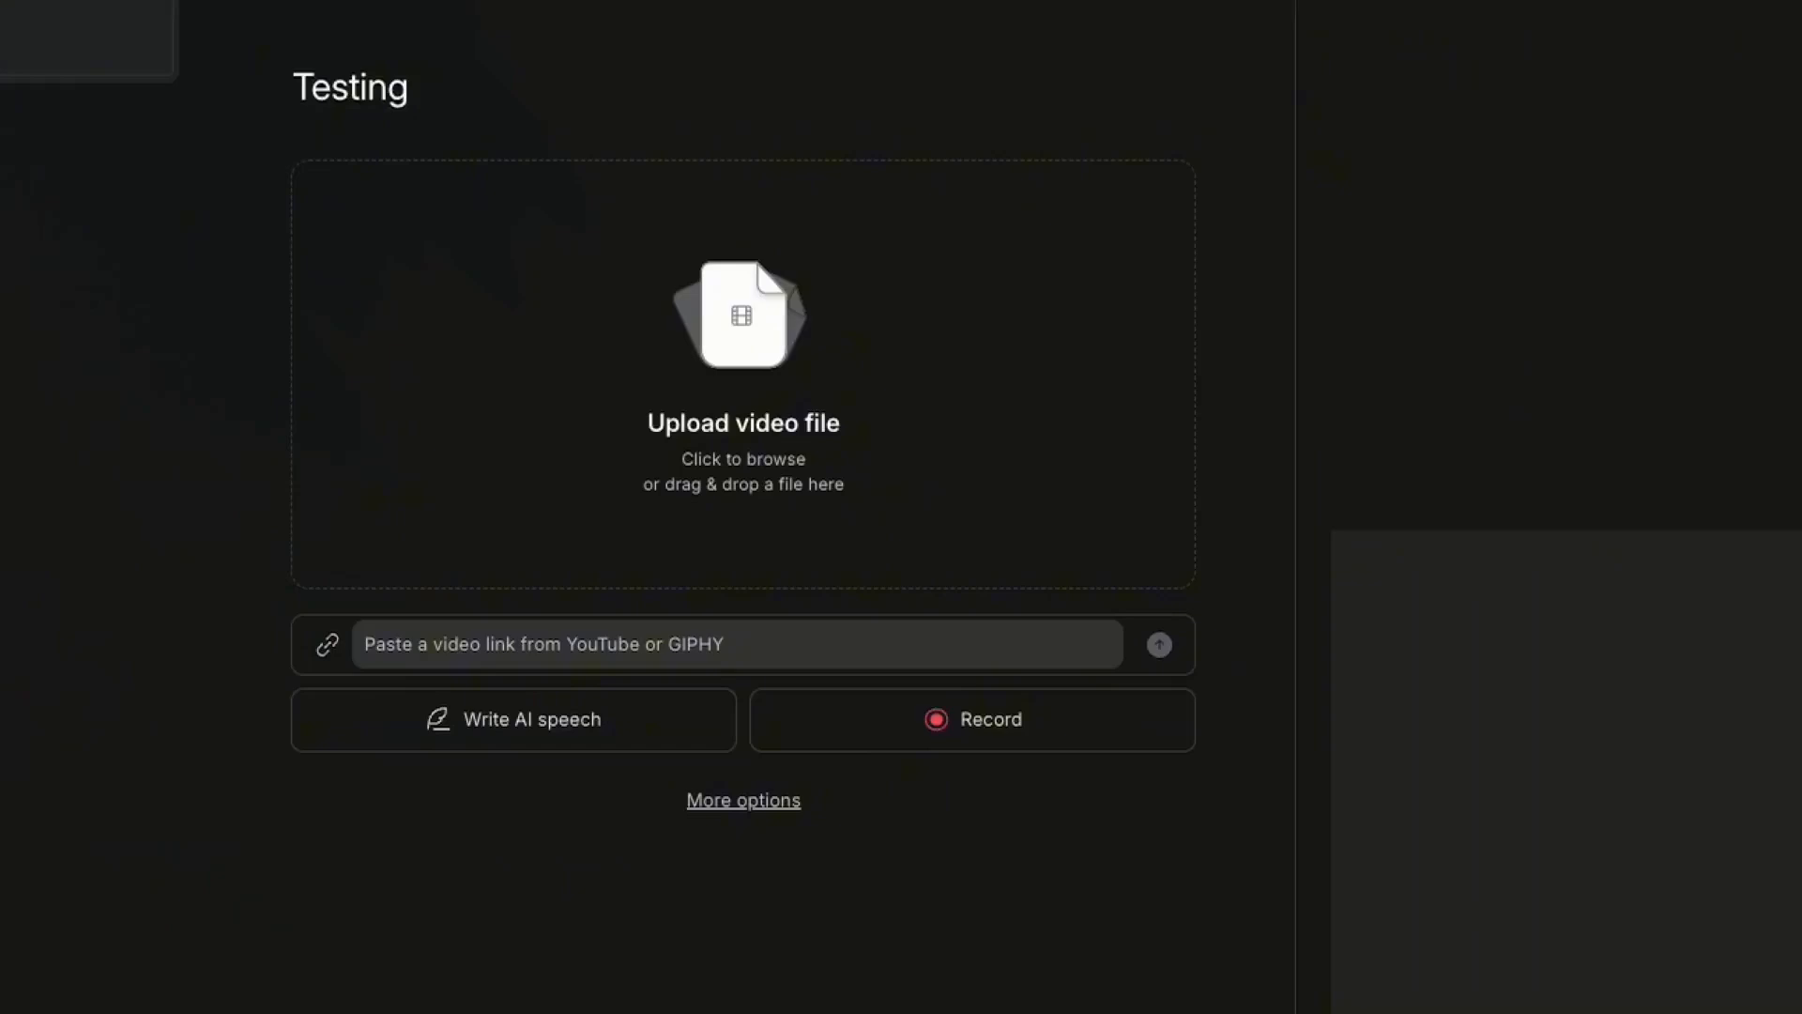
left_click(405, 849)
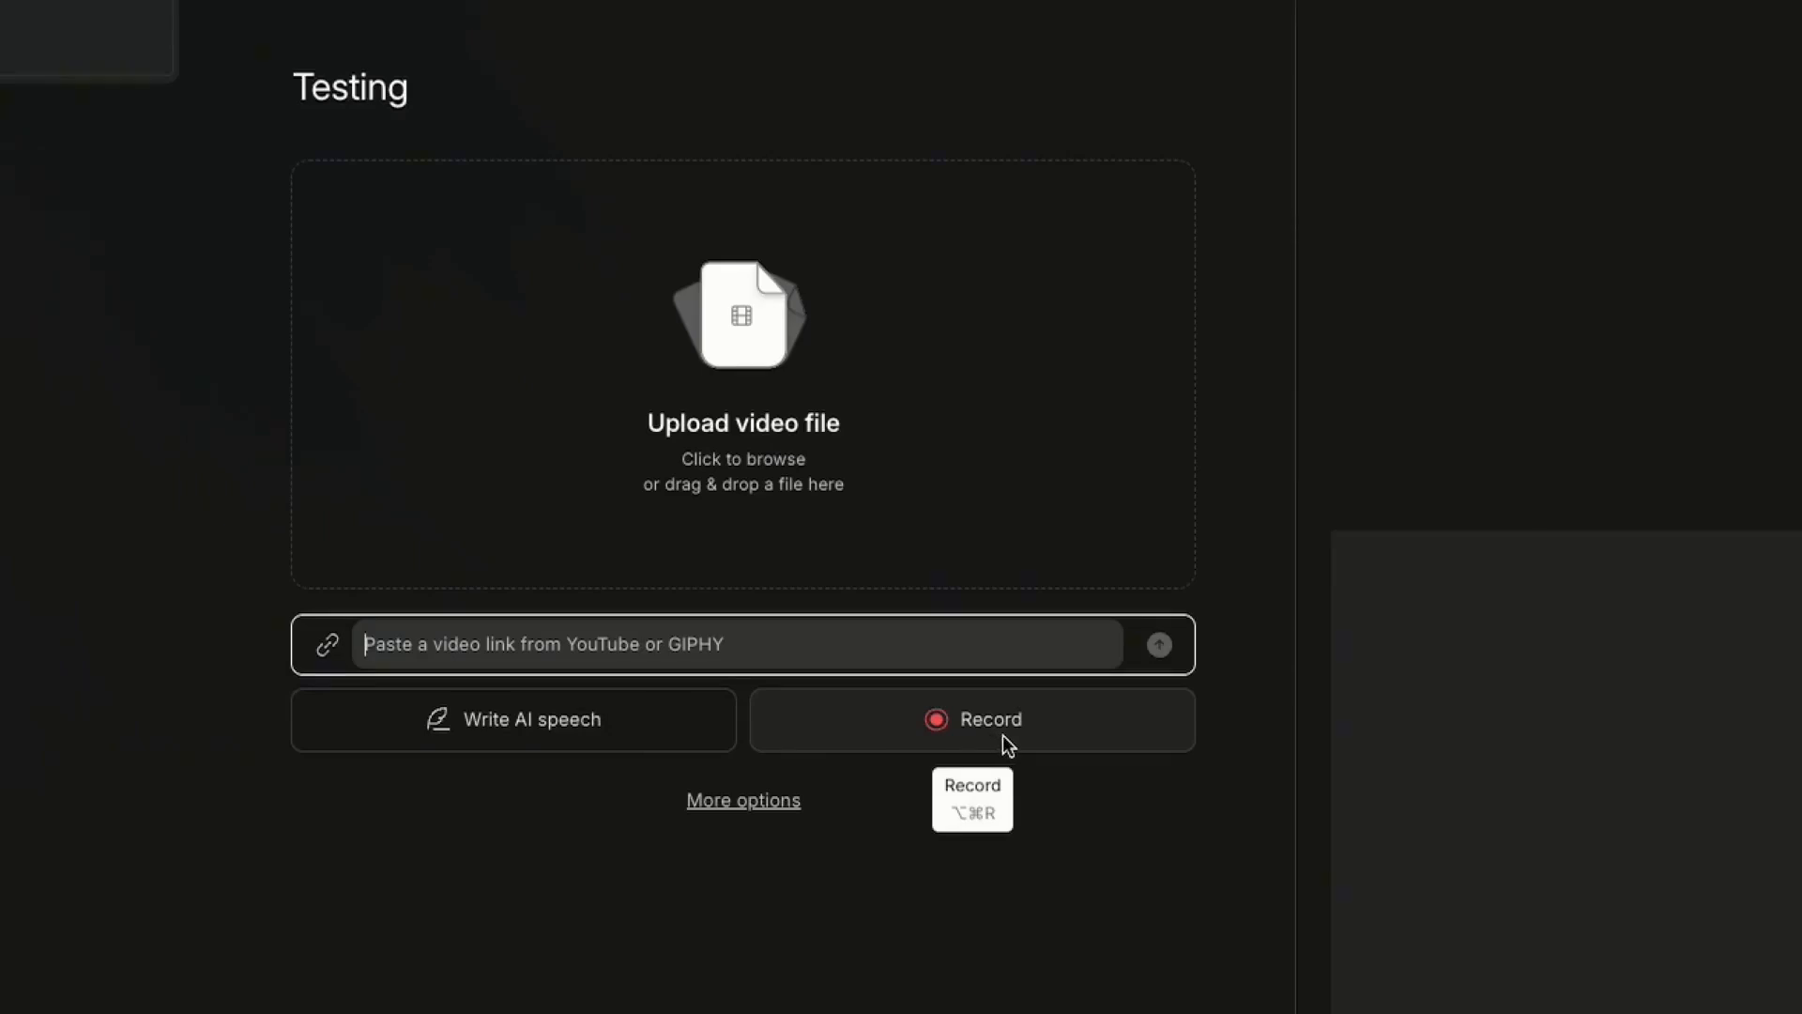
left_click(743, 799)
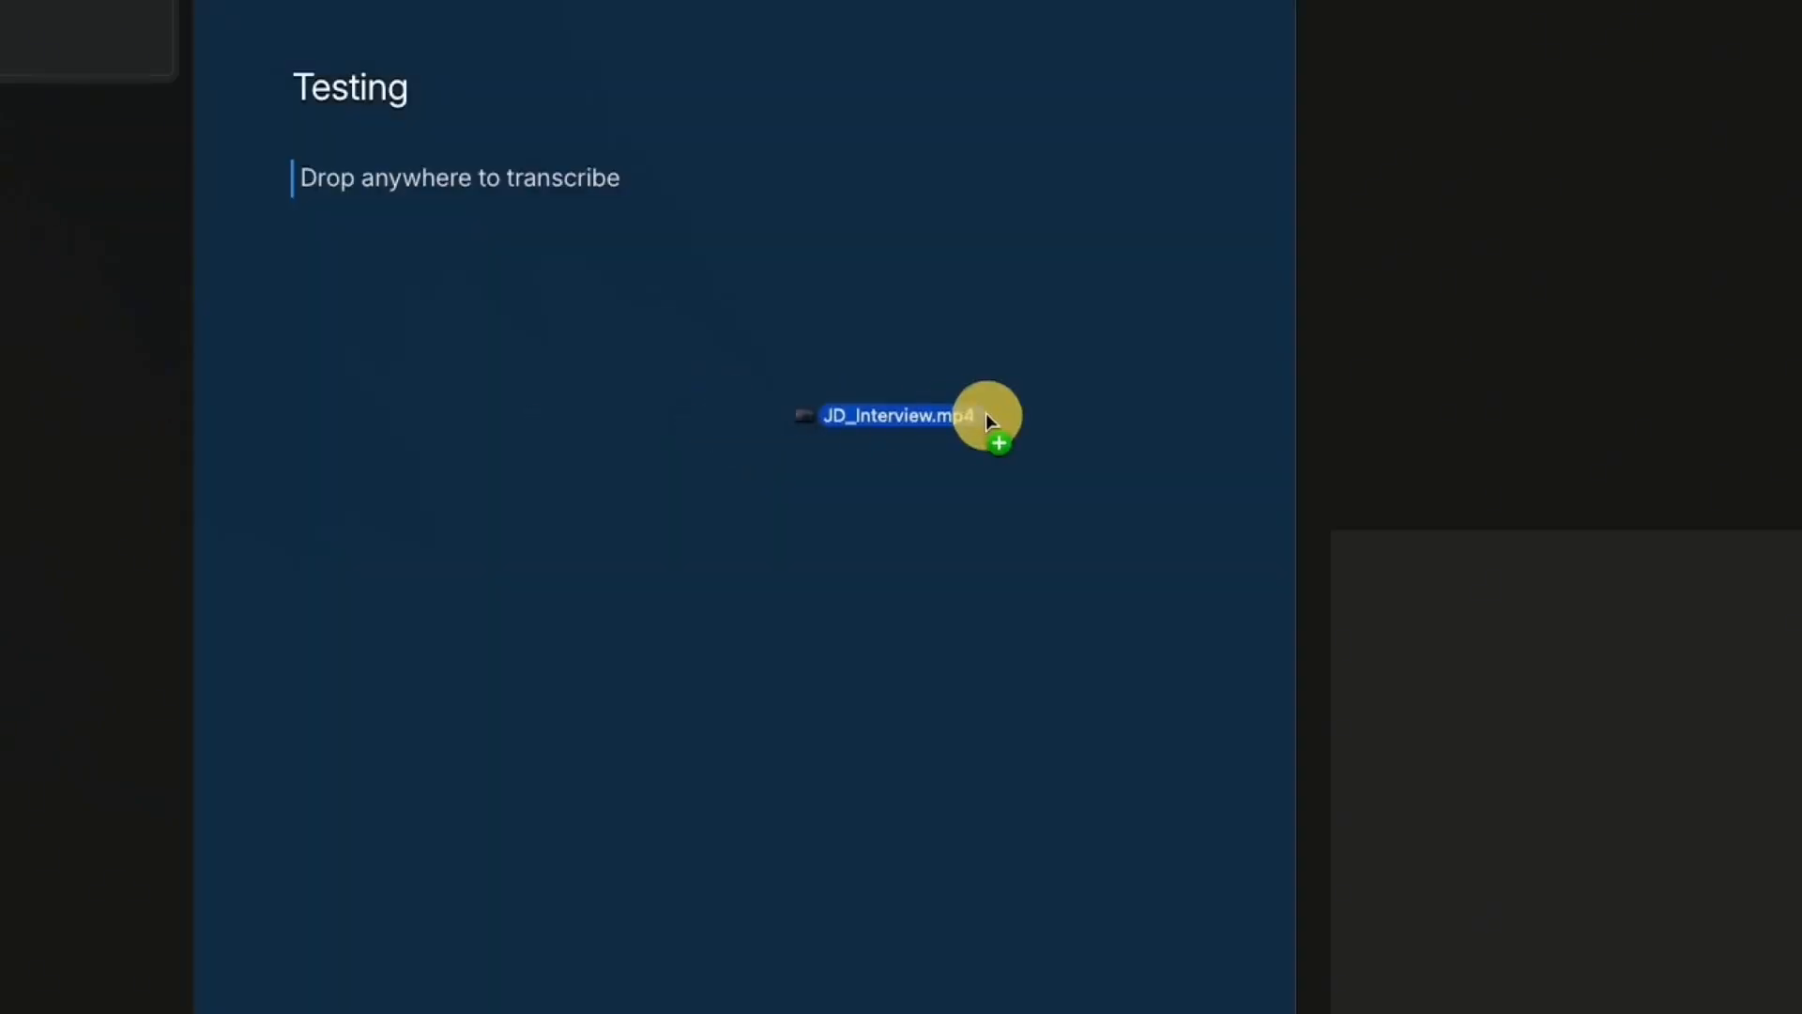
- Import JD_Interview.mp4 into the composition and transcribe it in English with one speaker, dismissing the Underlord introduction
left_click_drag(986, 413, 965, 411)
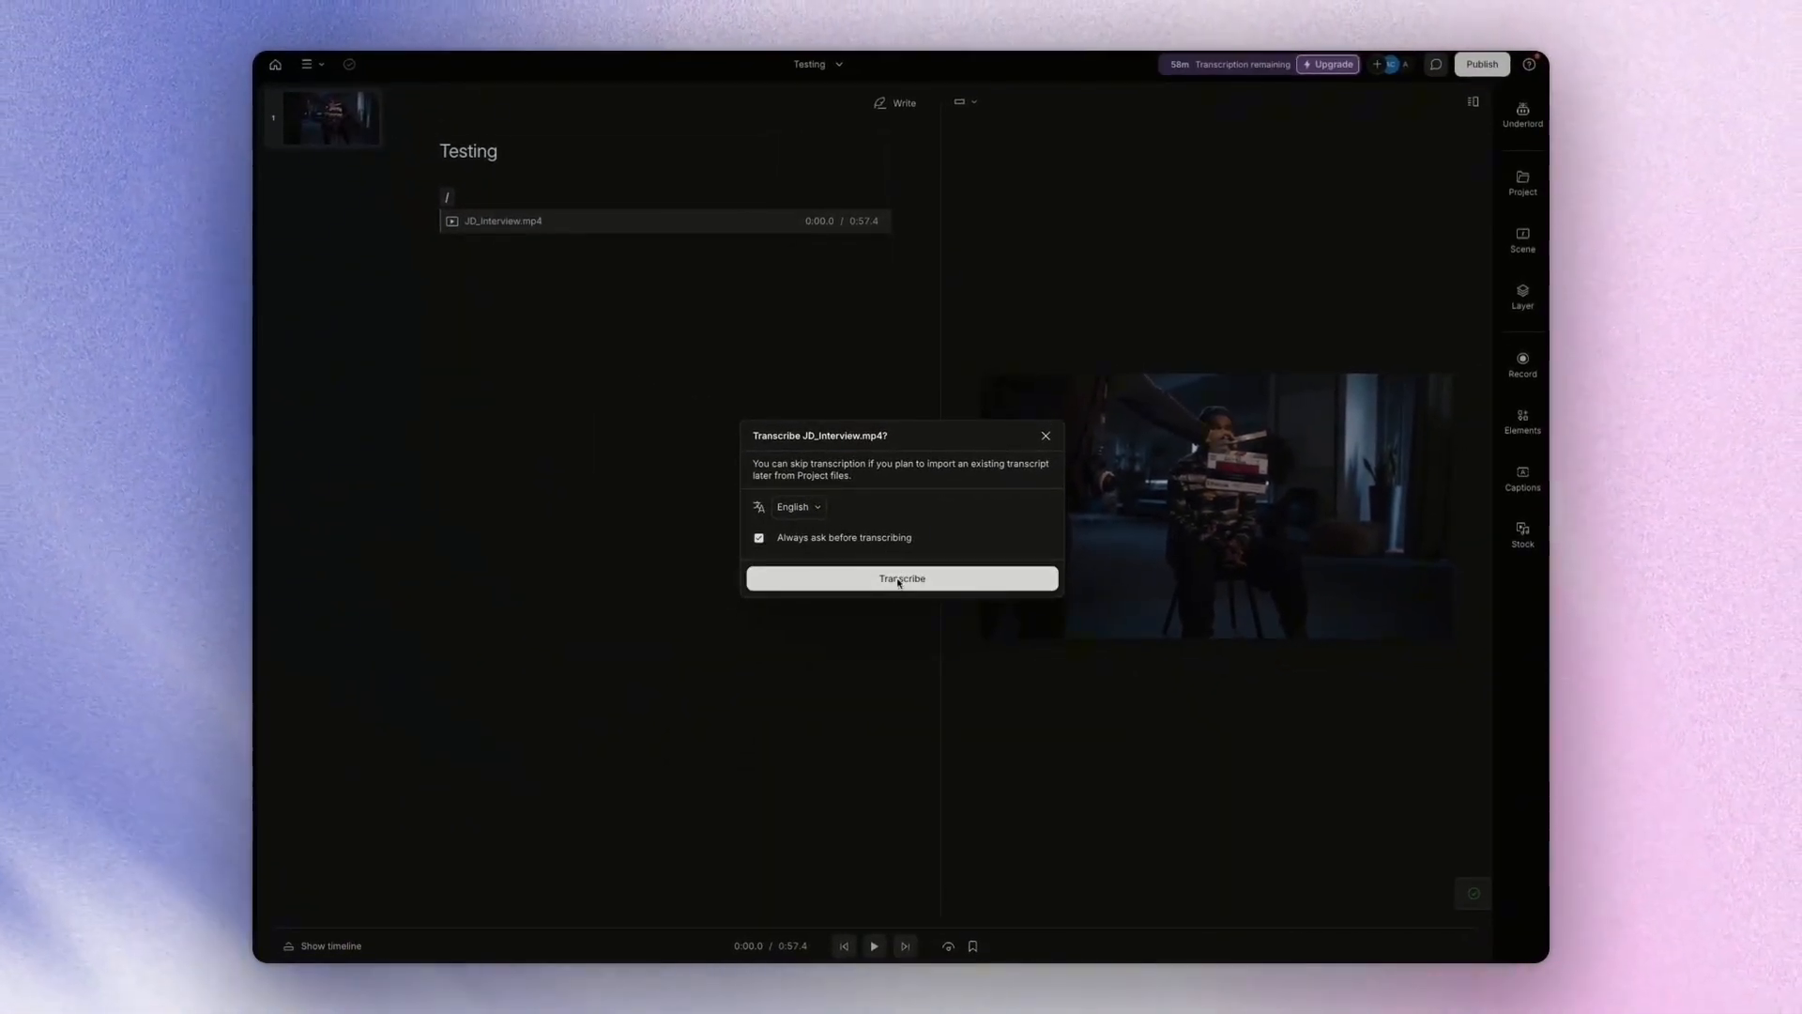
left_click(899, 588)
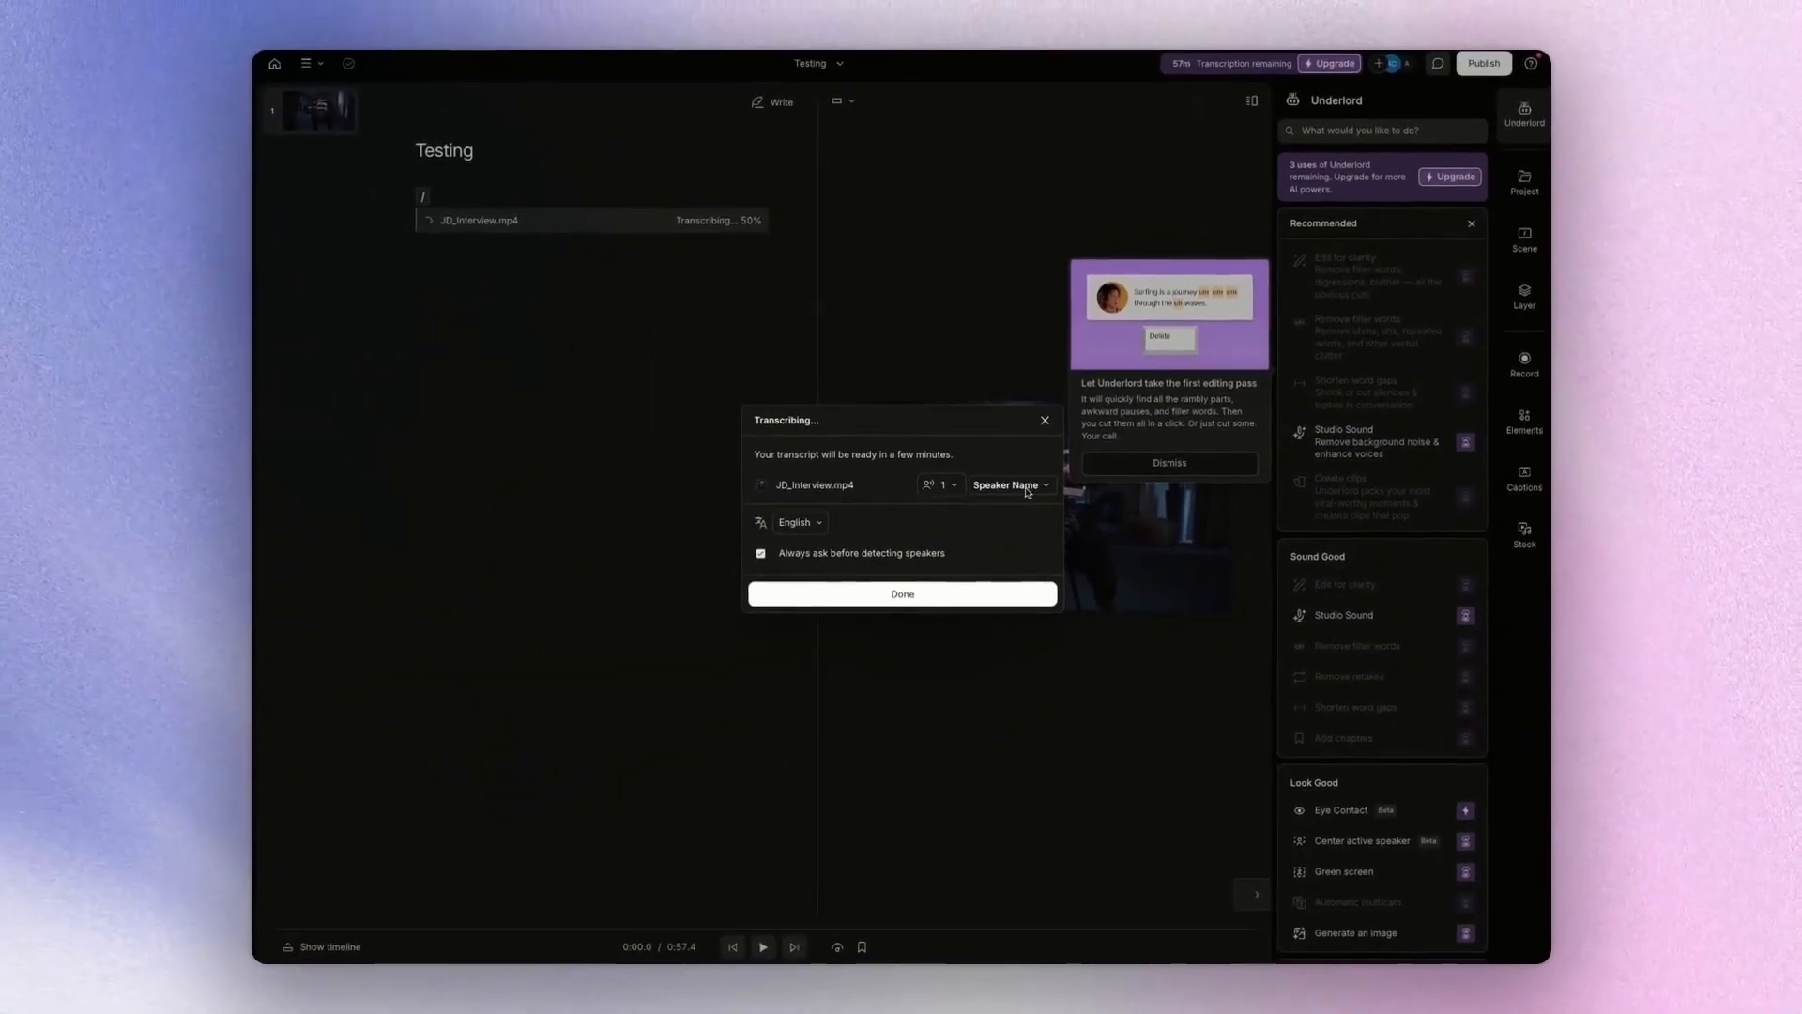
left_click(893, 594)
left_click(1184, 462)
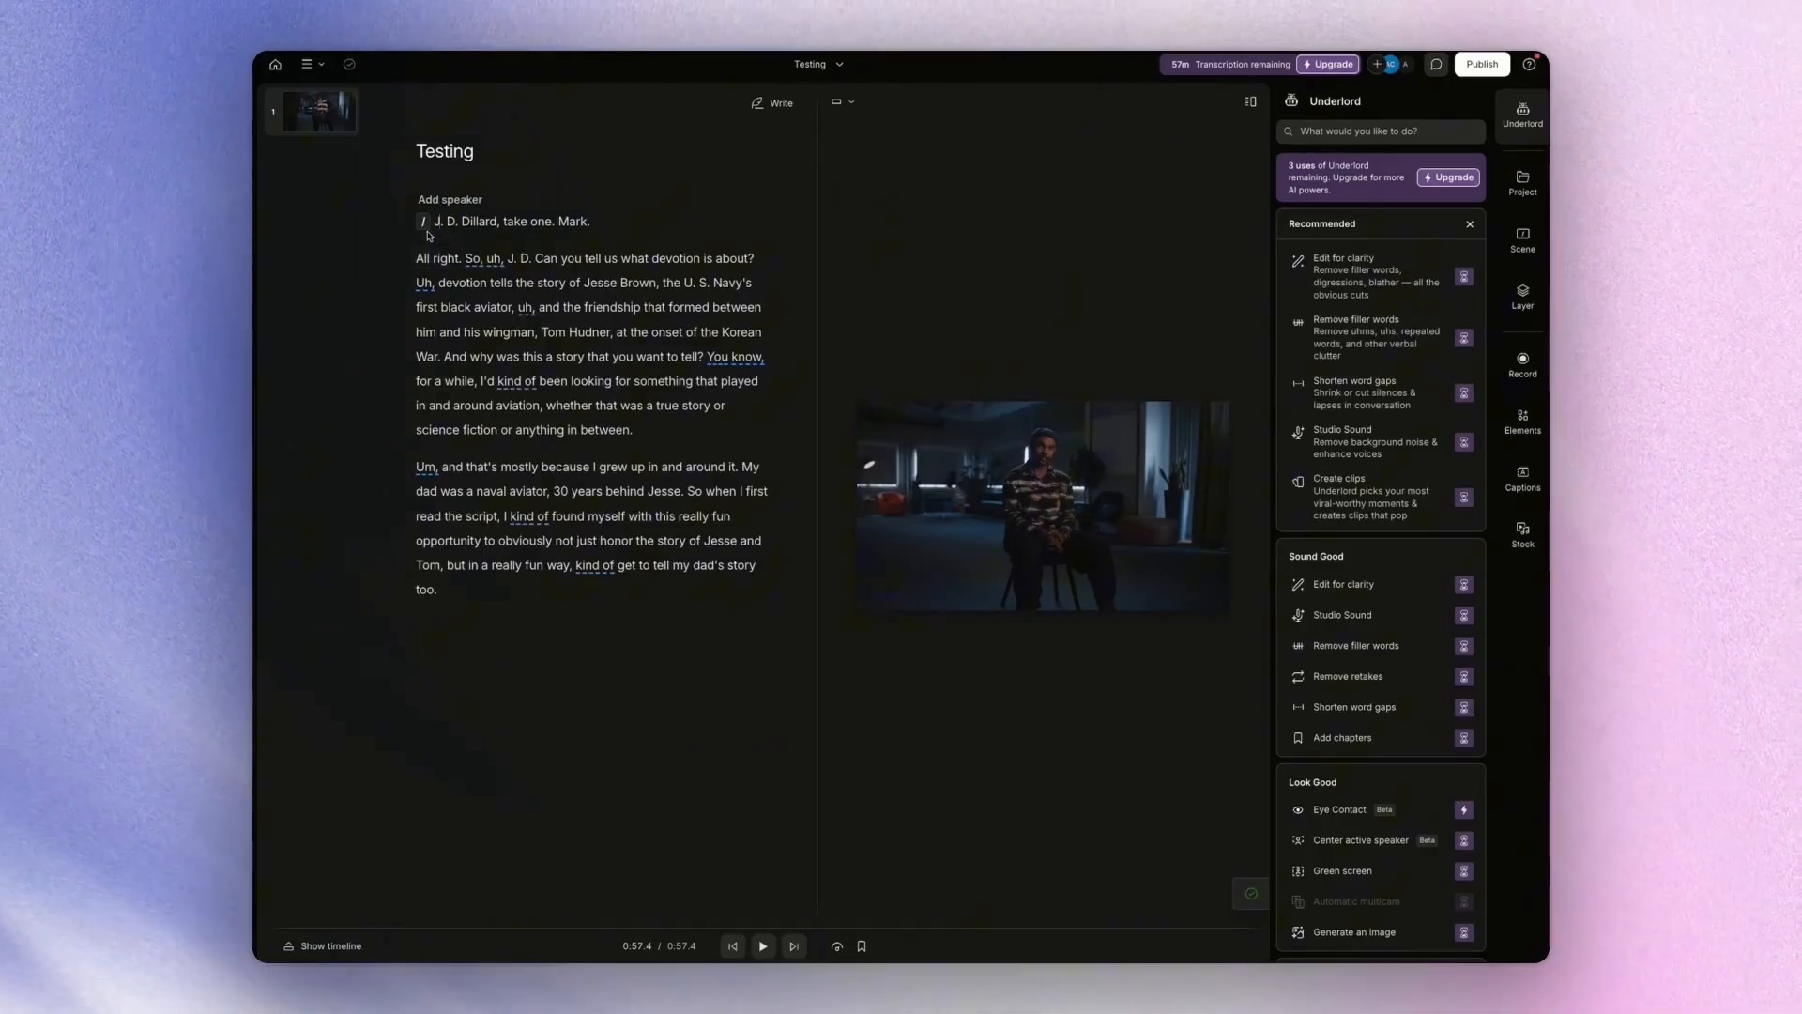
- Delete the opening slate line and the words "All right." from the start of the transcript
left_click(465, 258)
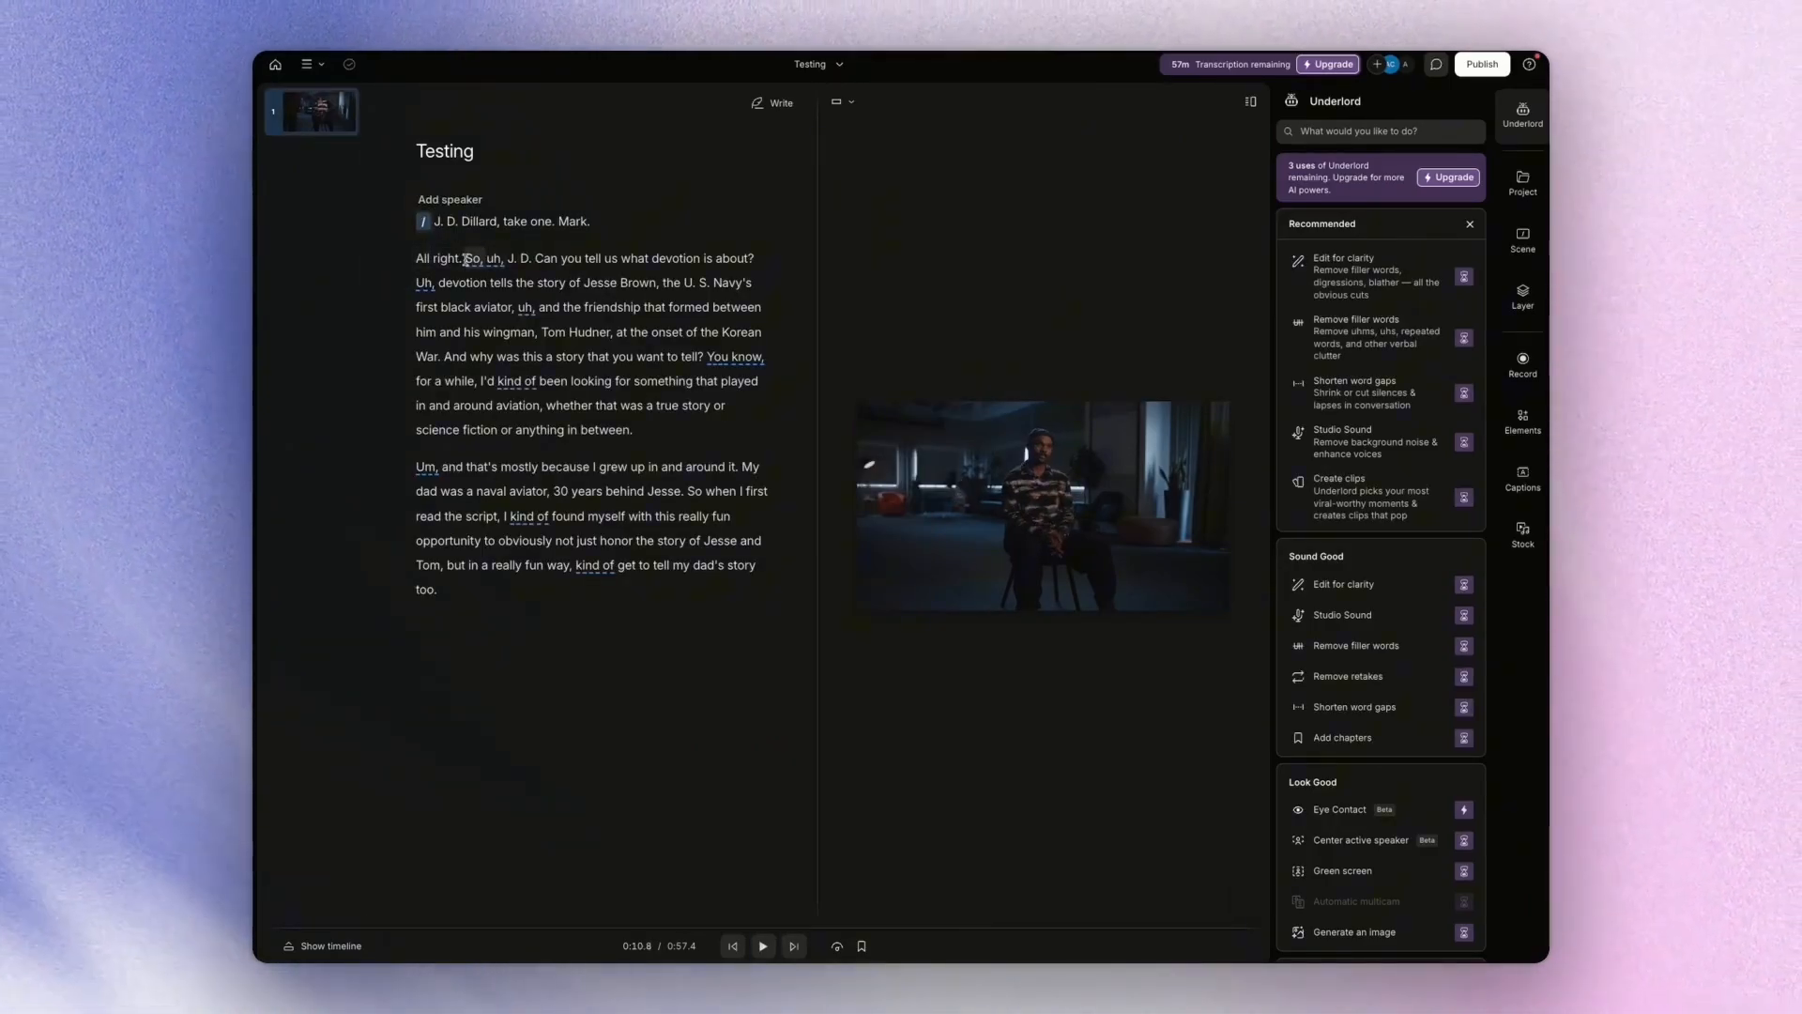
left_click_drag(448, 257, 431, 218)
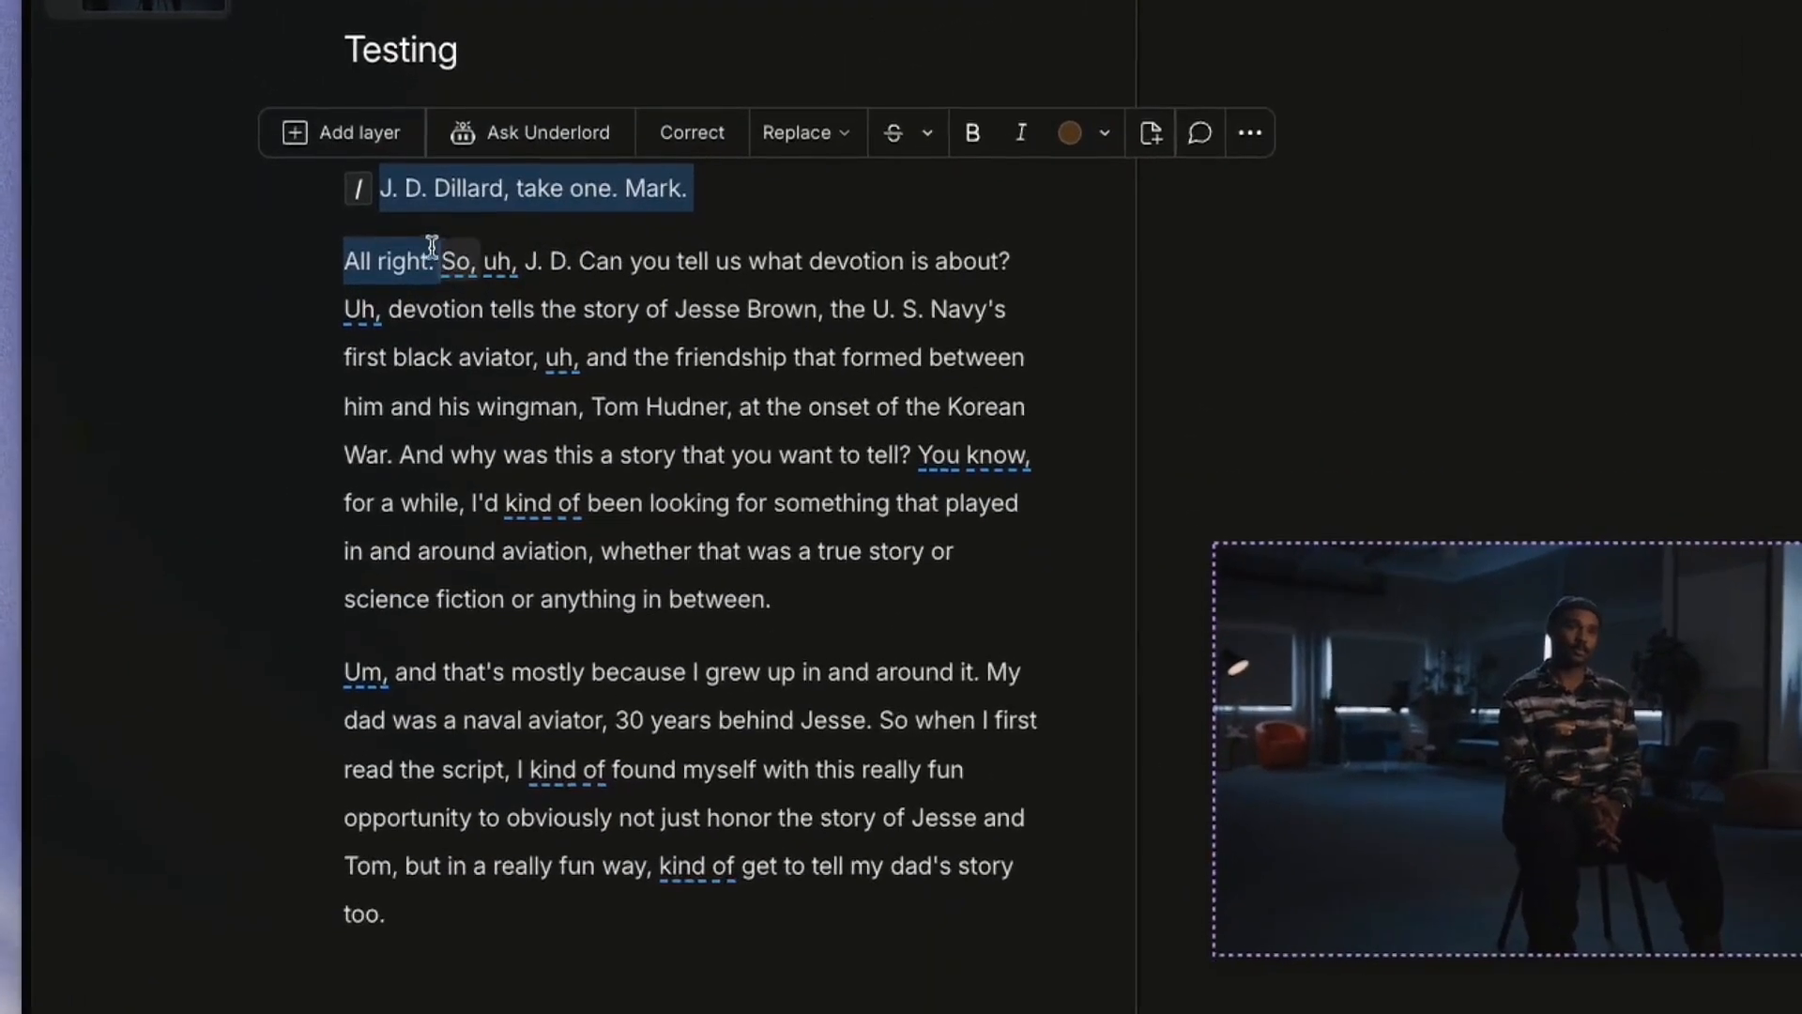
key("BackSpace")
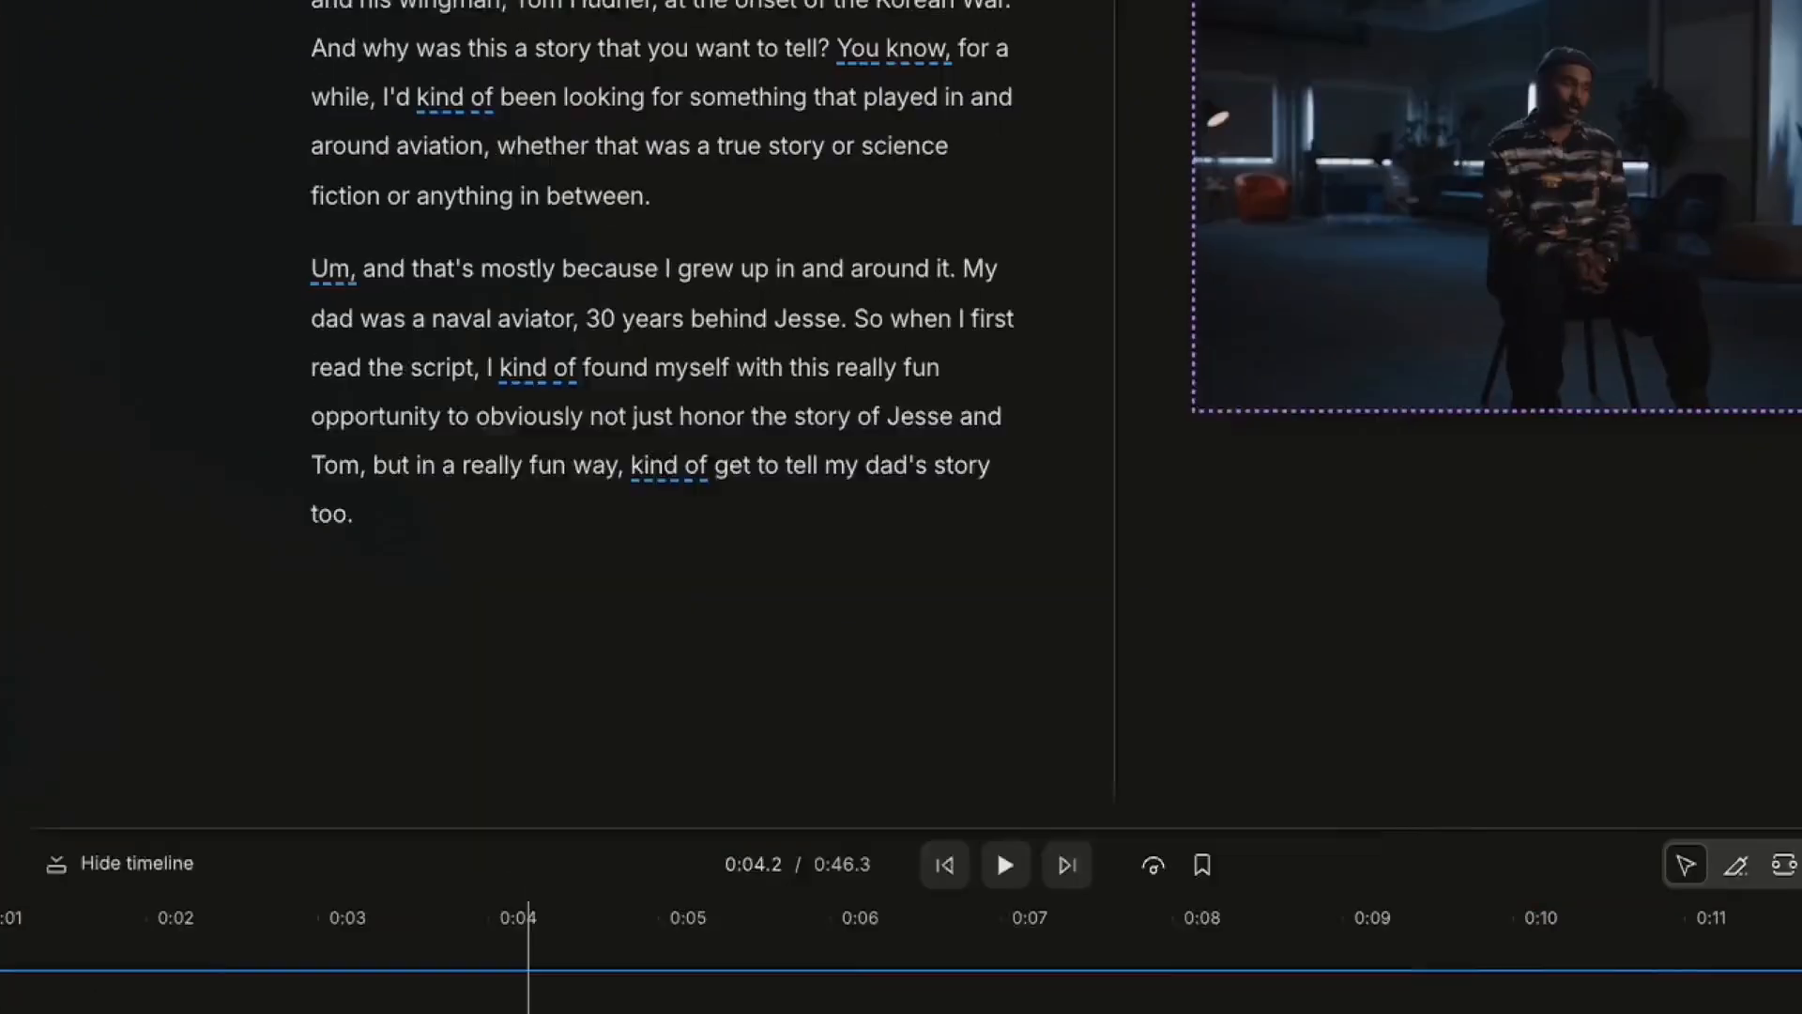
- Check the word count and duration of the transcript passage from "Can you tell us" through "in between"
left_click_drag(469, 156, 692, 515)
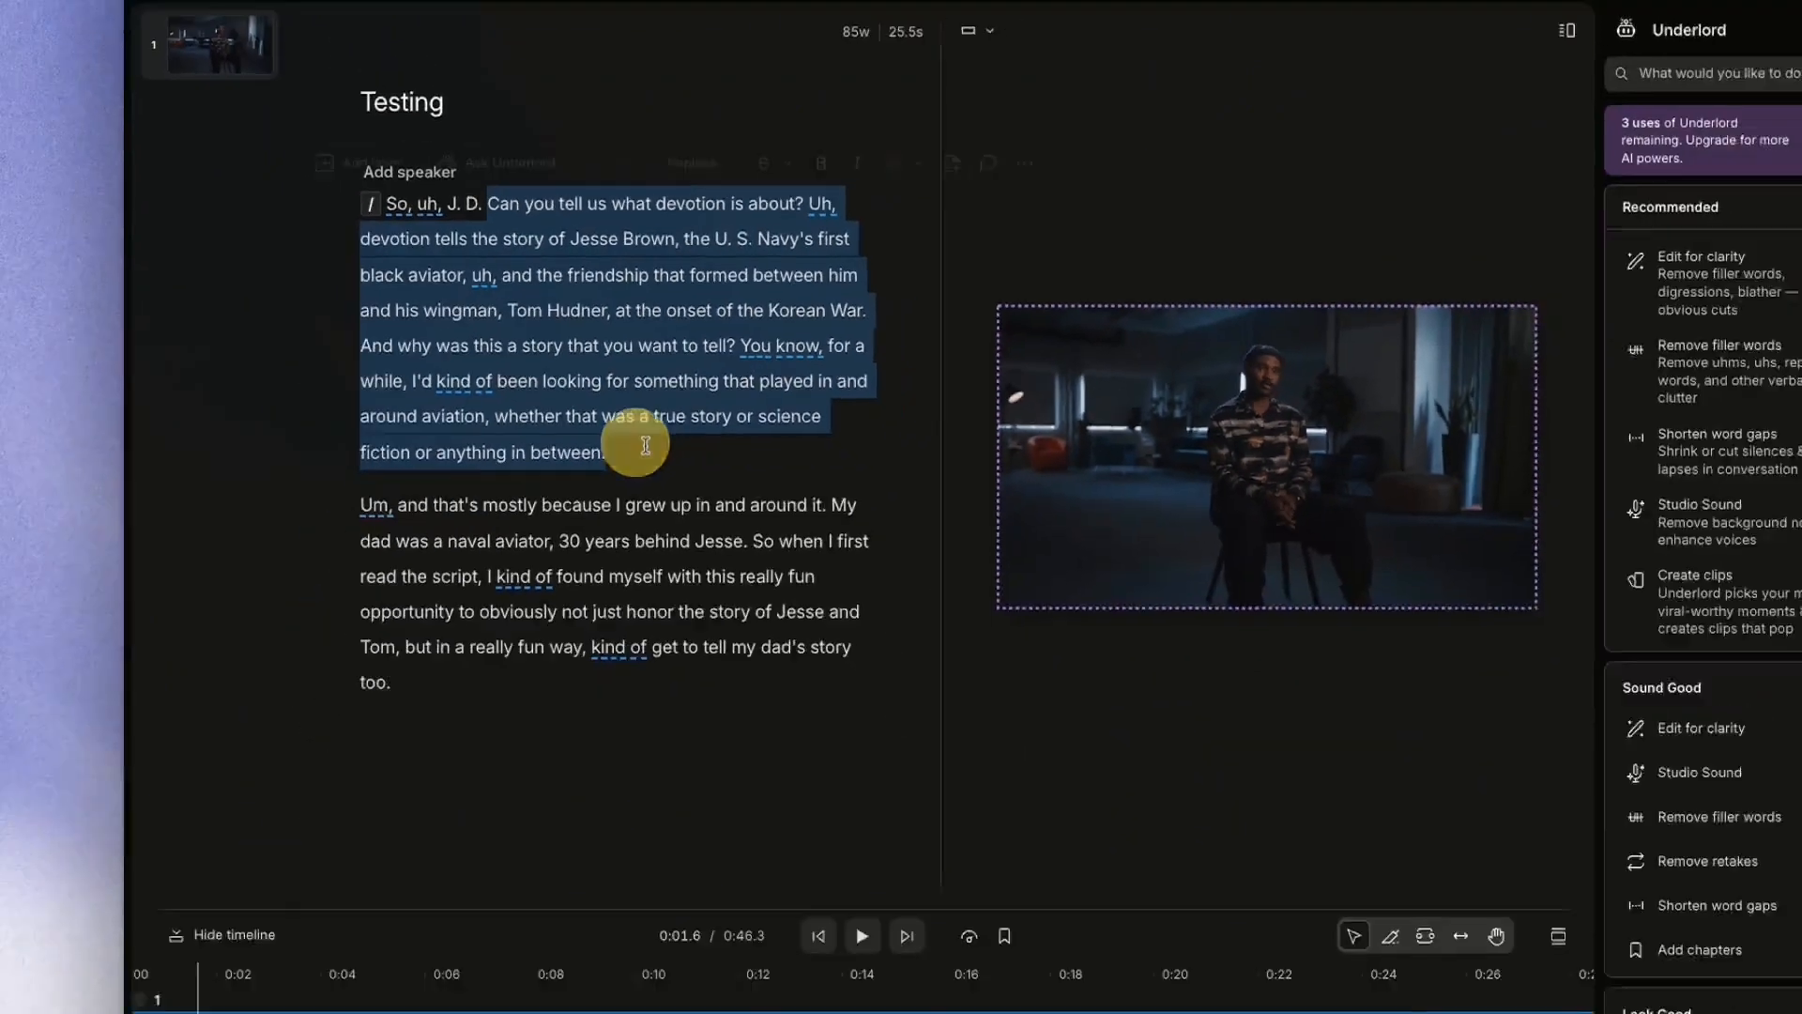
left_click(711, 528)
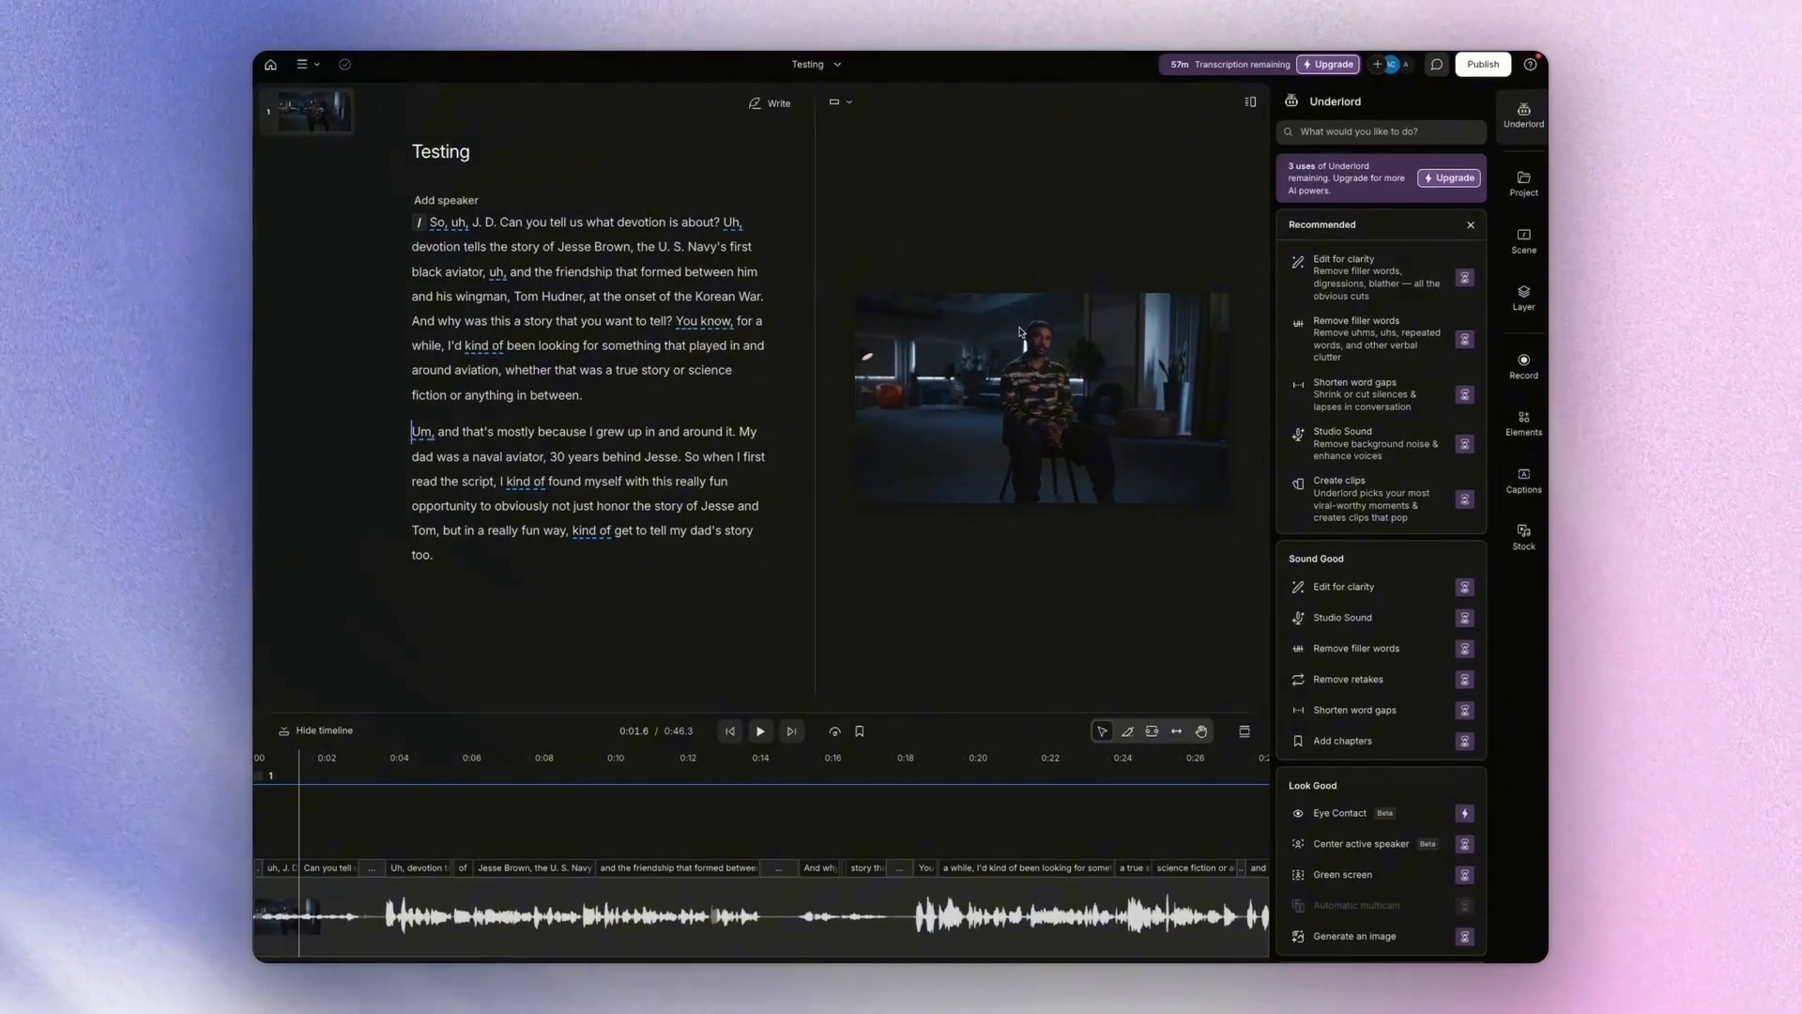
- Look over the Underlord AI tools in the Recommended, Sound Good, Look Good, Repurpose, Publish and Write groups, including Eye Contact
scroll(1366, 286, "down", 5)
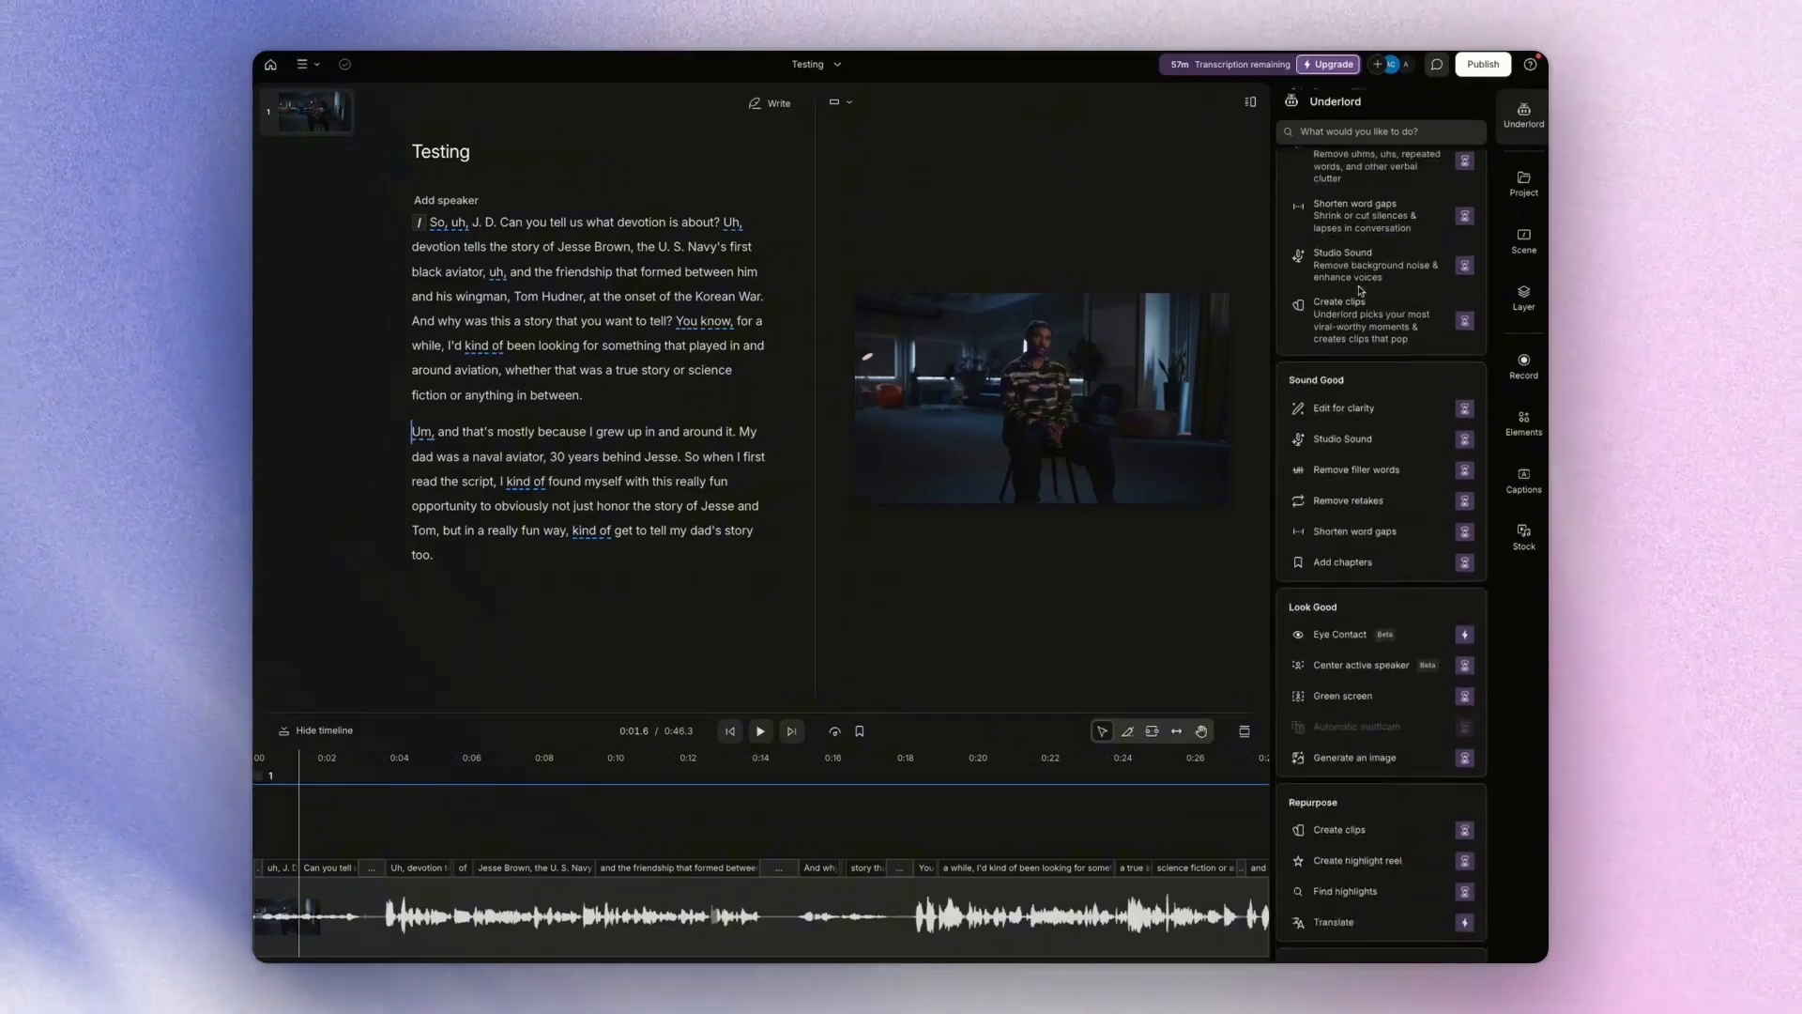
scroll(1360, 290, "down", 1)
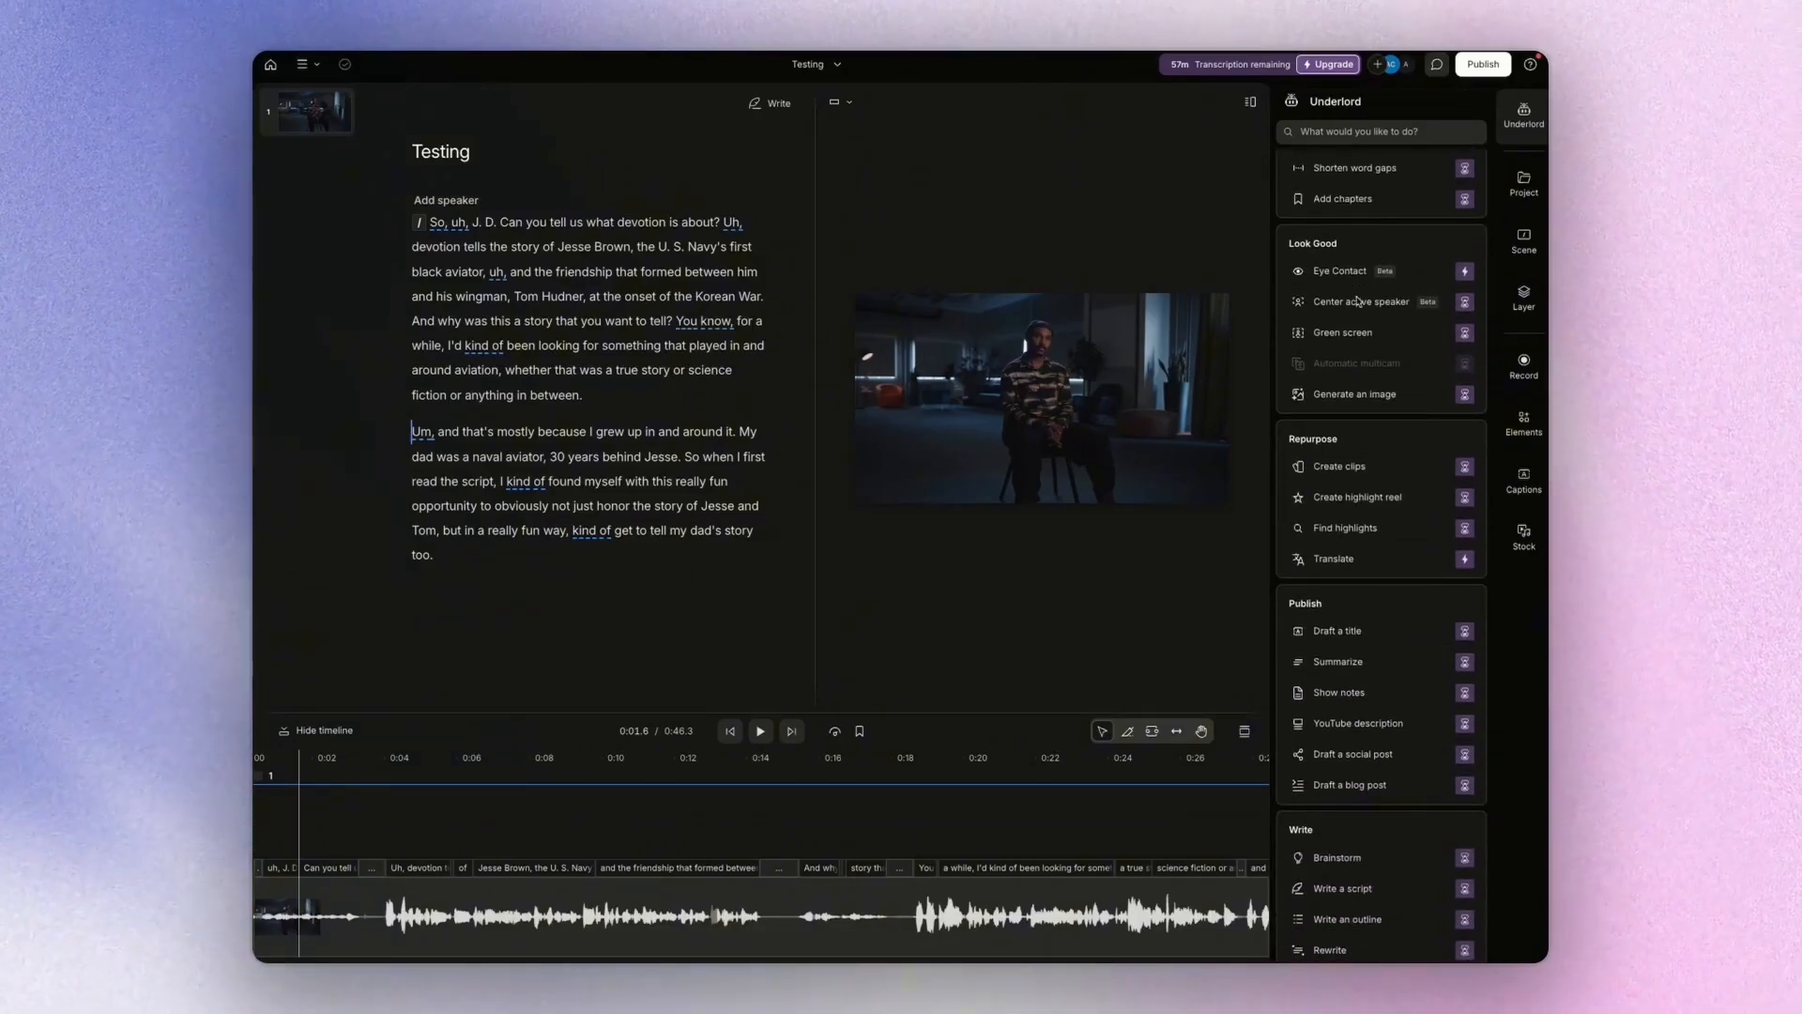
scroll(1358, 301, "up", 2)
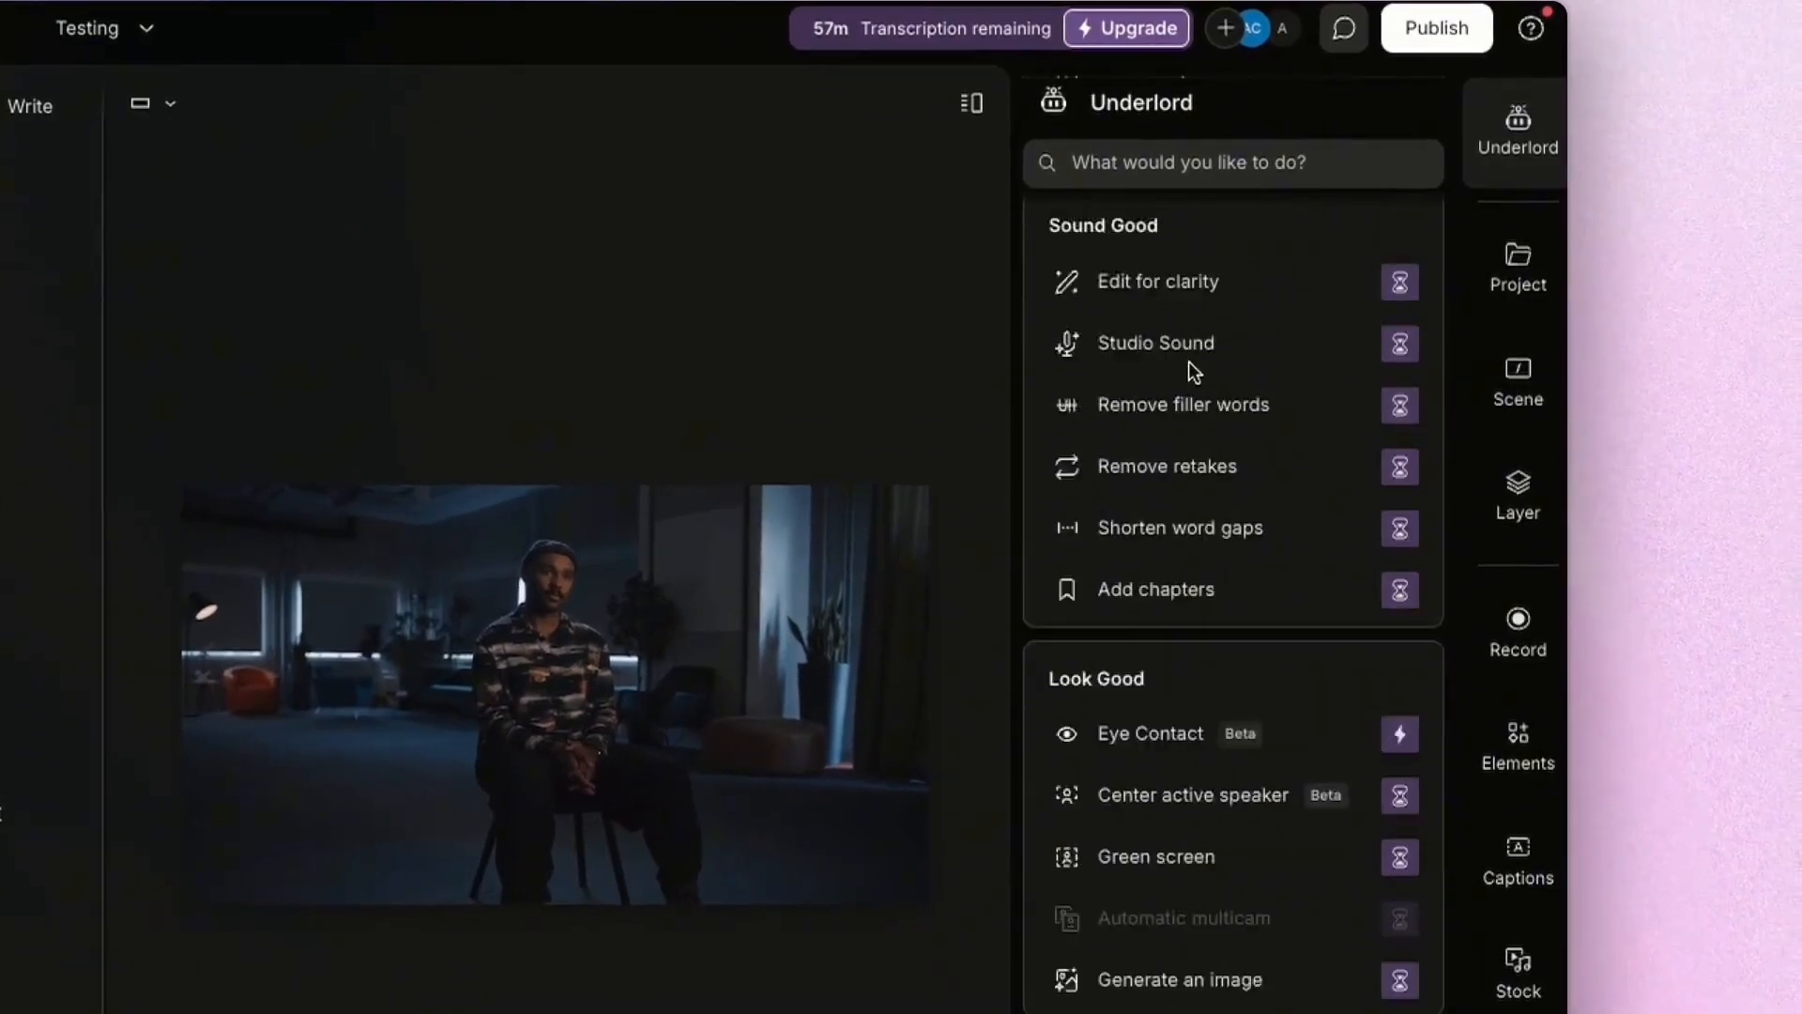
scroll(1190, 376, "down", 3)
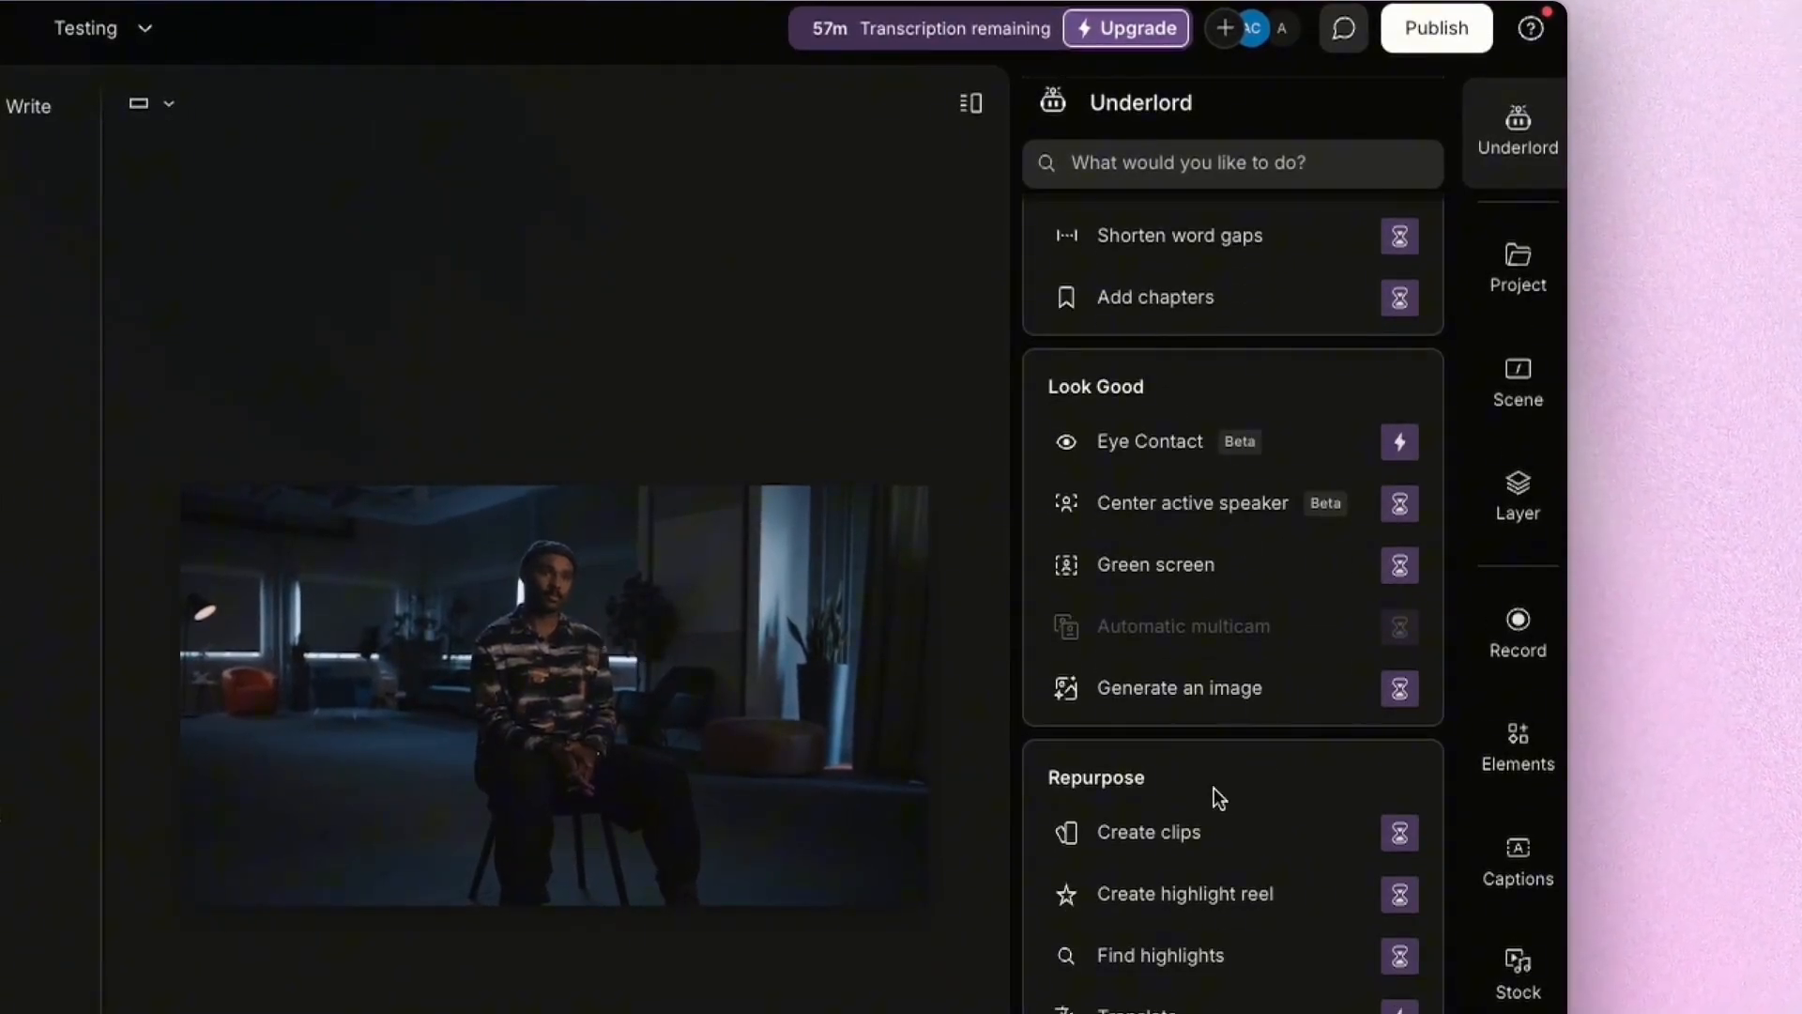
scroll(1232, 601, "up", 10)
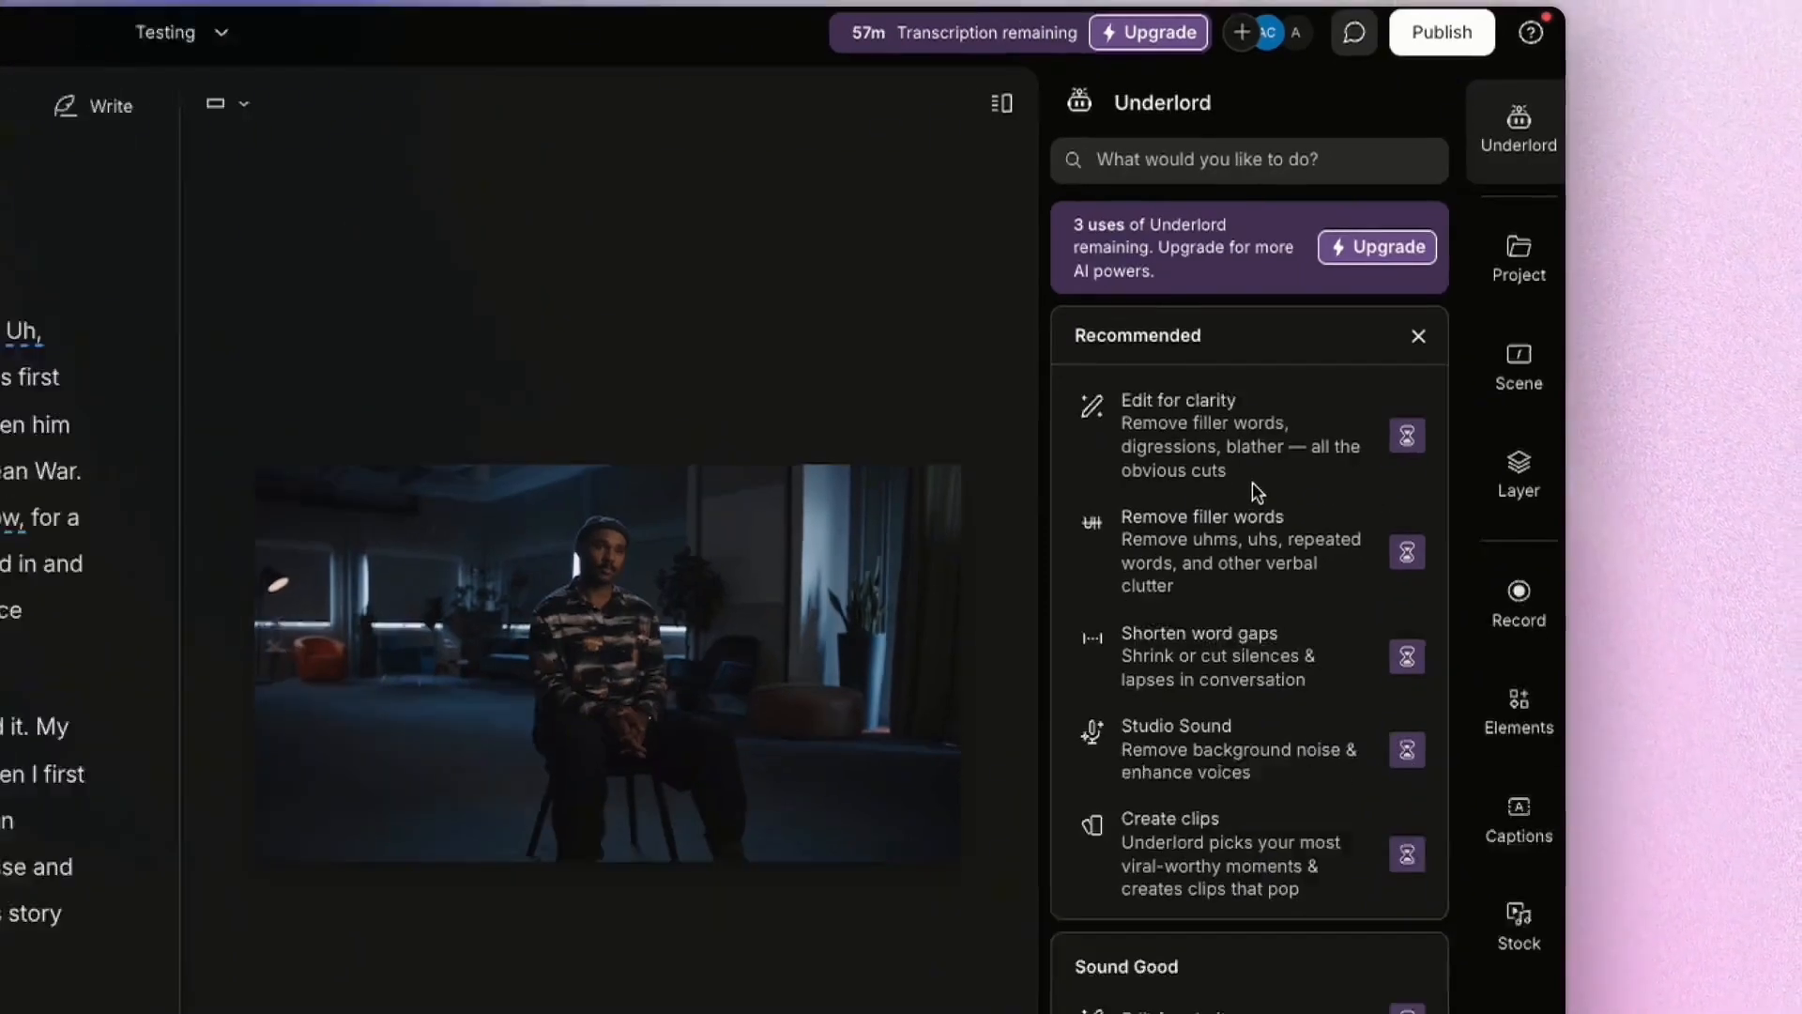
scroll(1235, 515, "down", 8)
mouse_move(1141, 702)
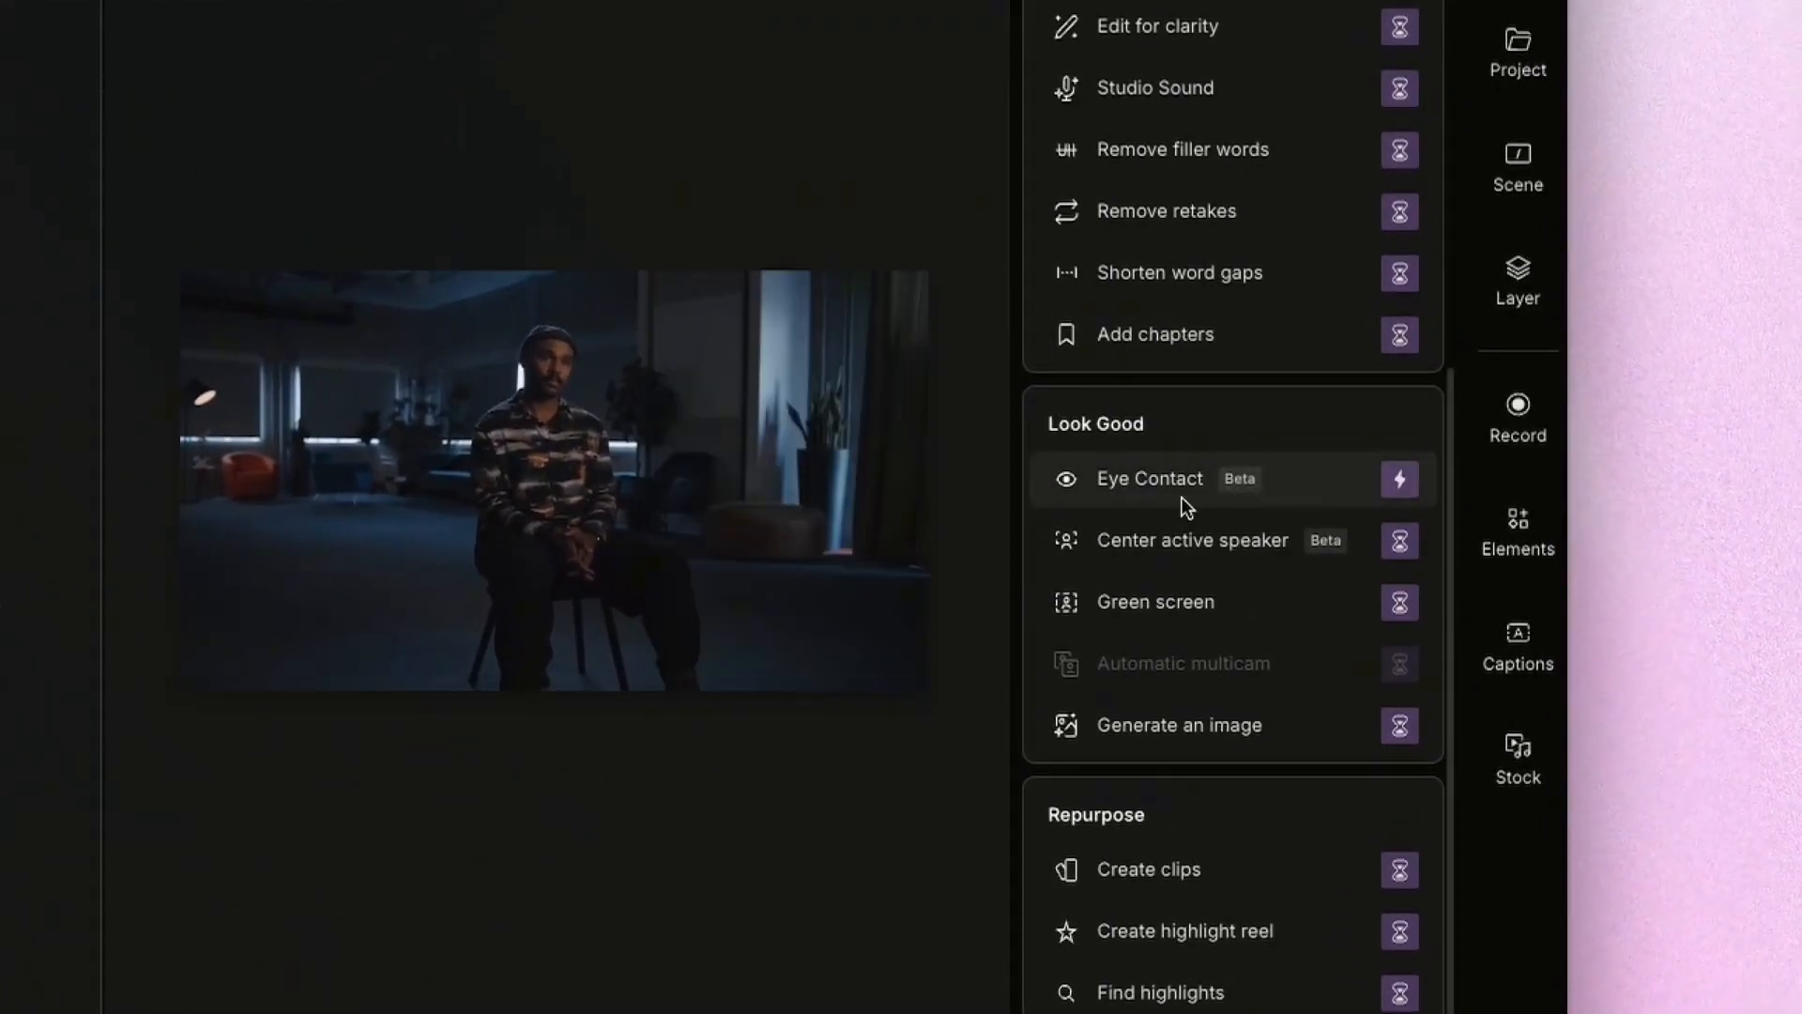
mouse_move(1153, 483)
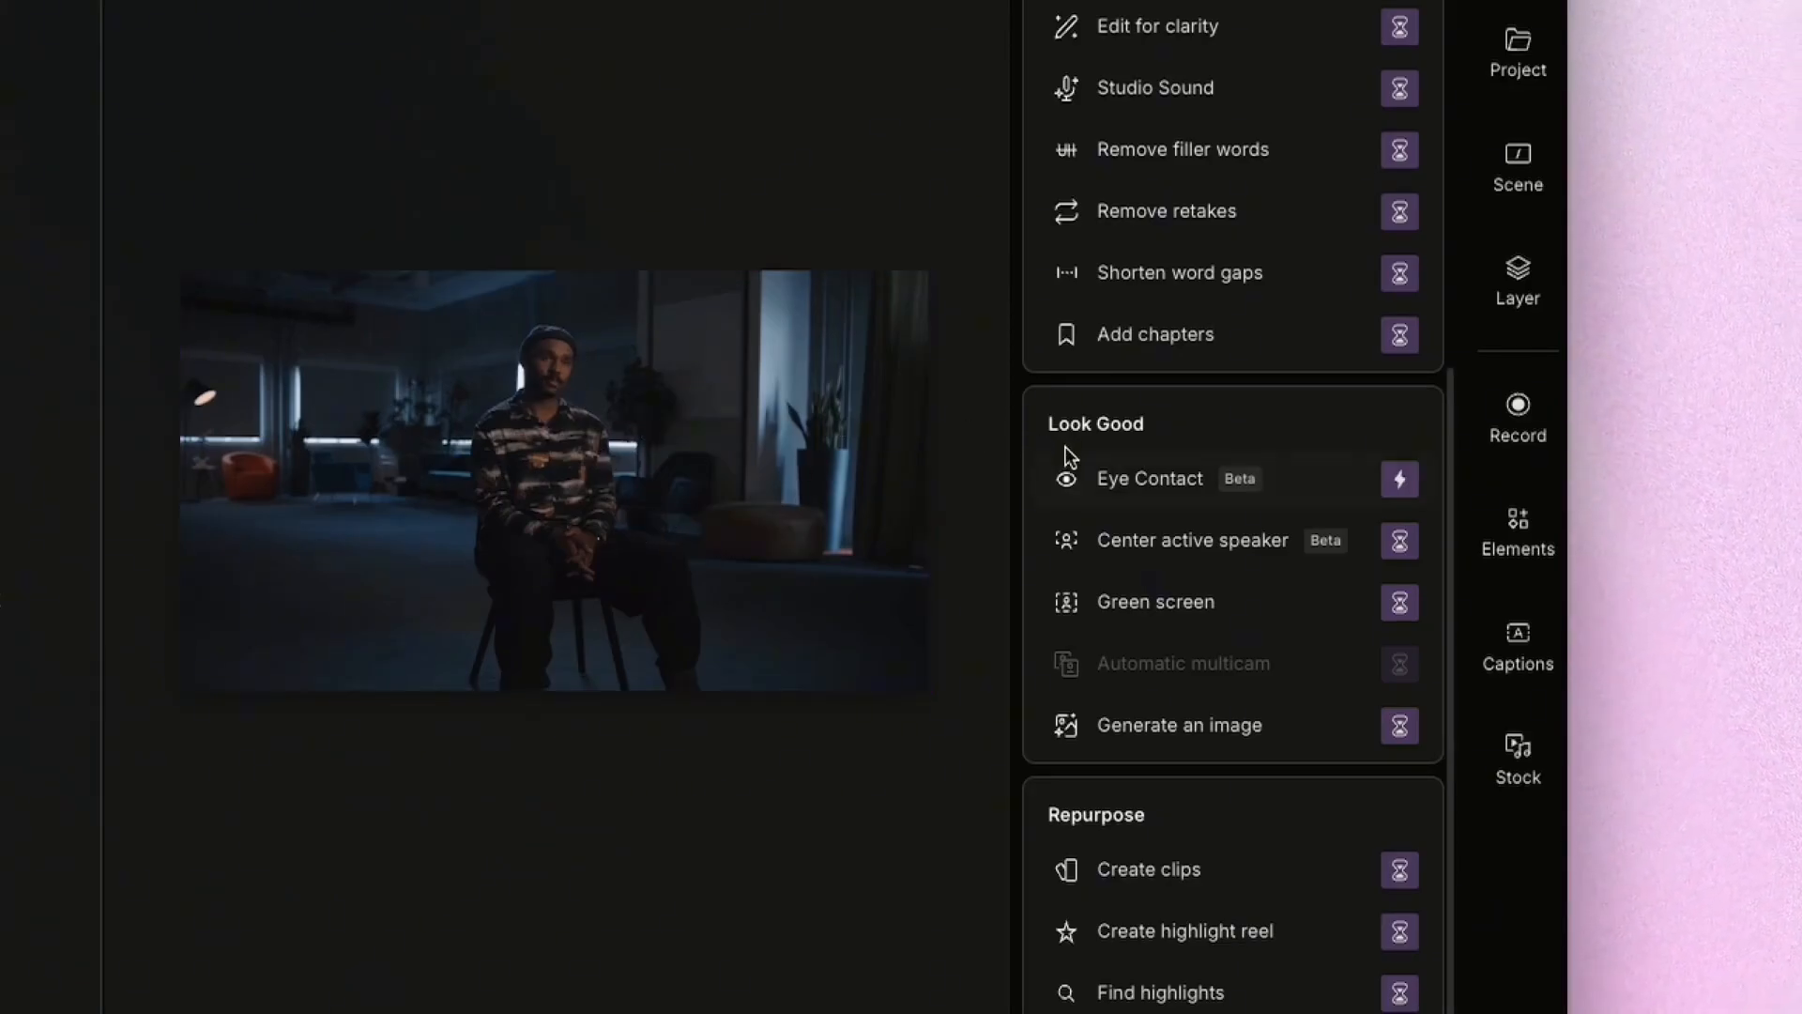
scroll(1158, 922, "down", 3)
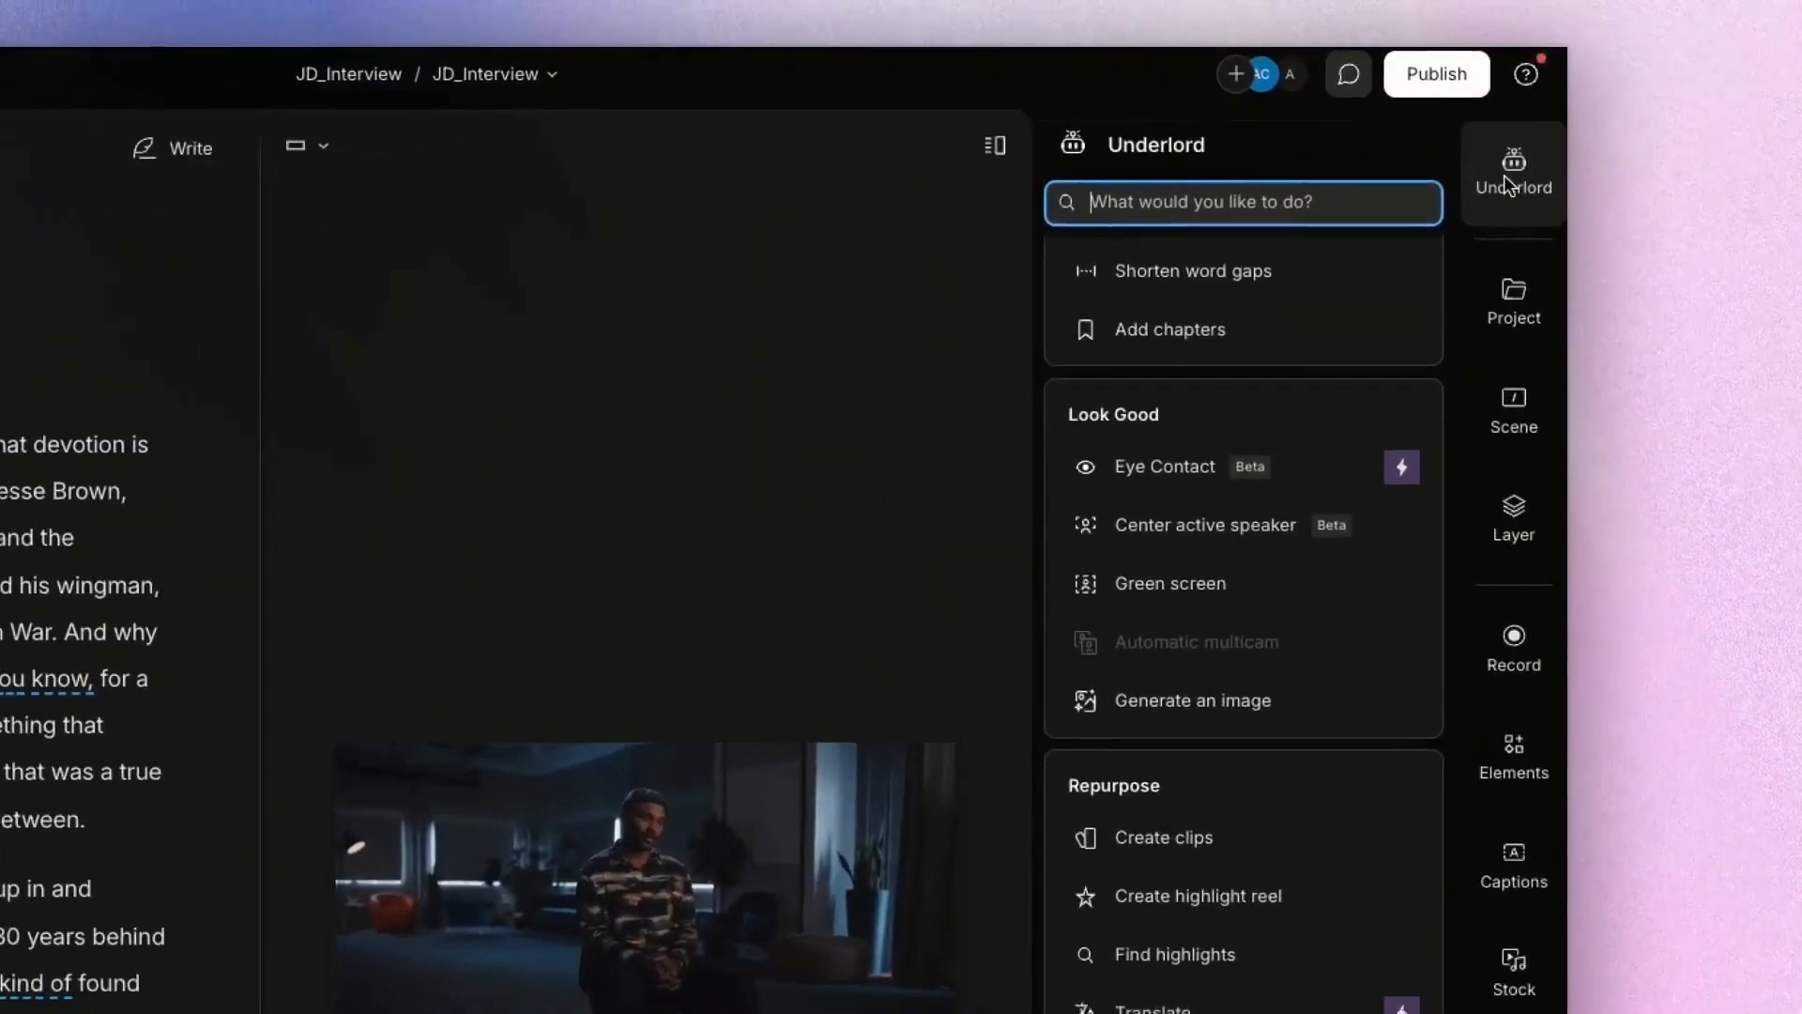
- Create one 15-second clip from the JD_Interview composition with Underlord in the preselected colorful caption layout, without a topic, then preview and accept it
left_click(1469, 120)
left_click(1469, 122)
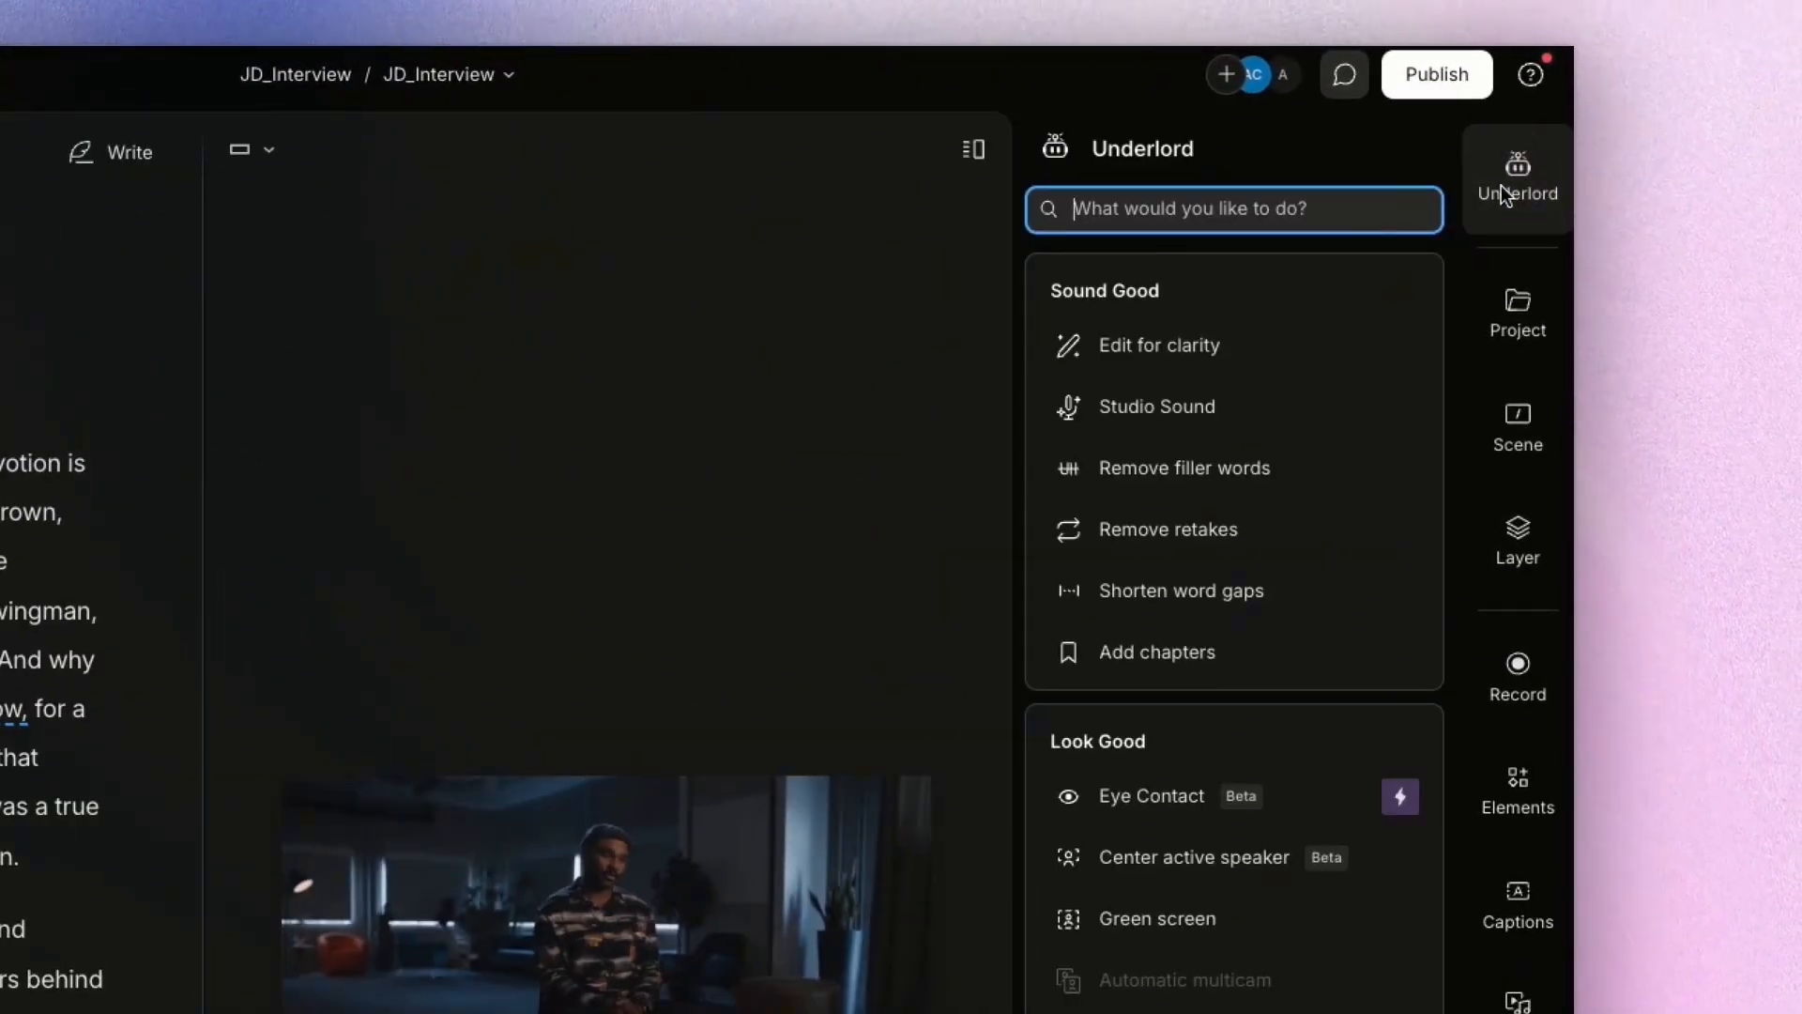
left_click(1505, 195)
left_click(1506, 194)
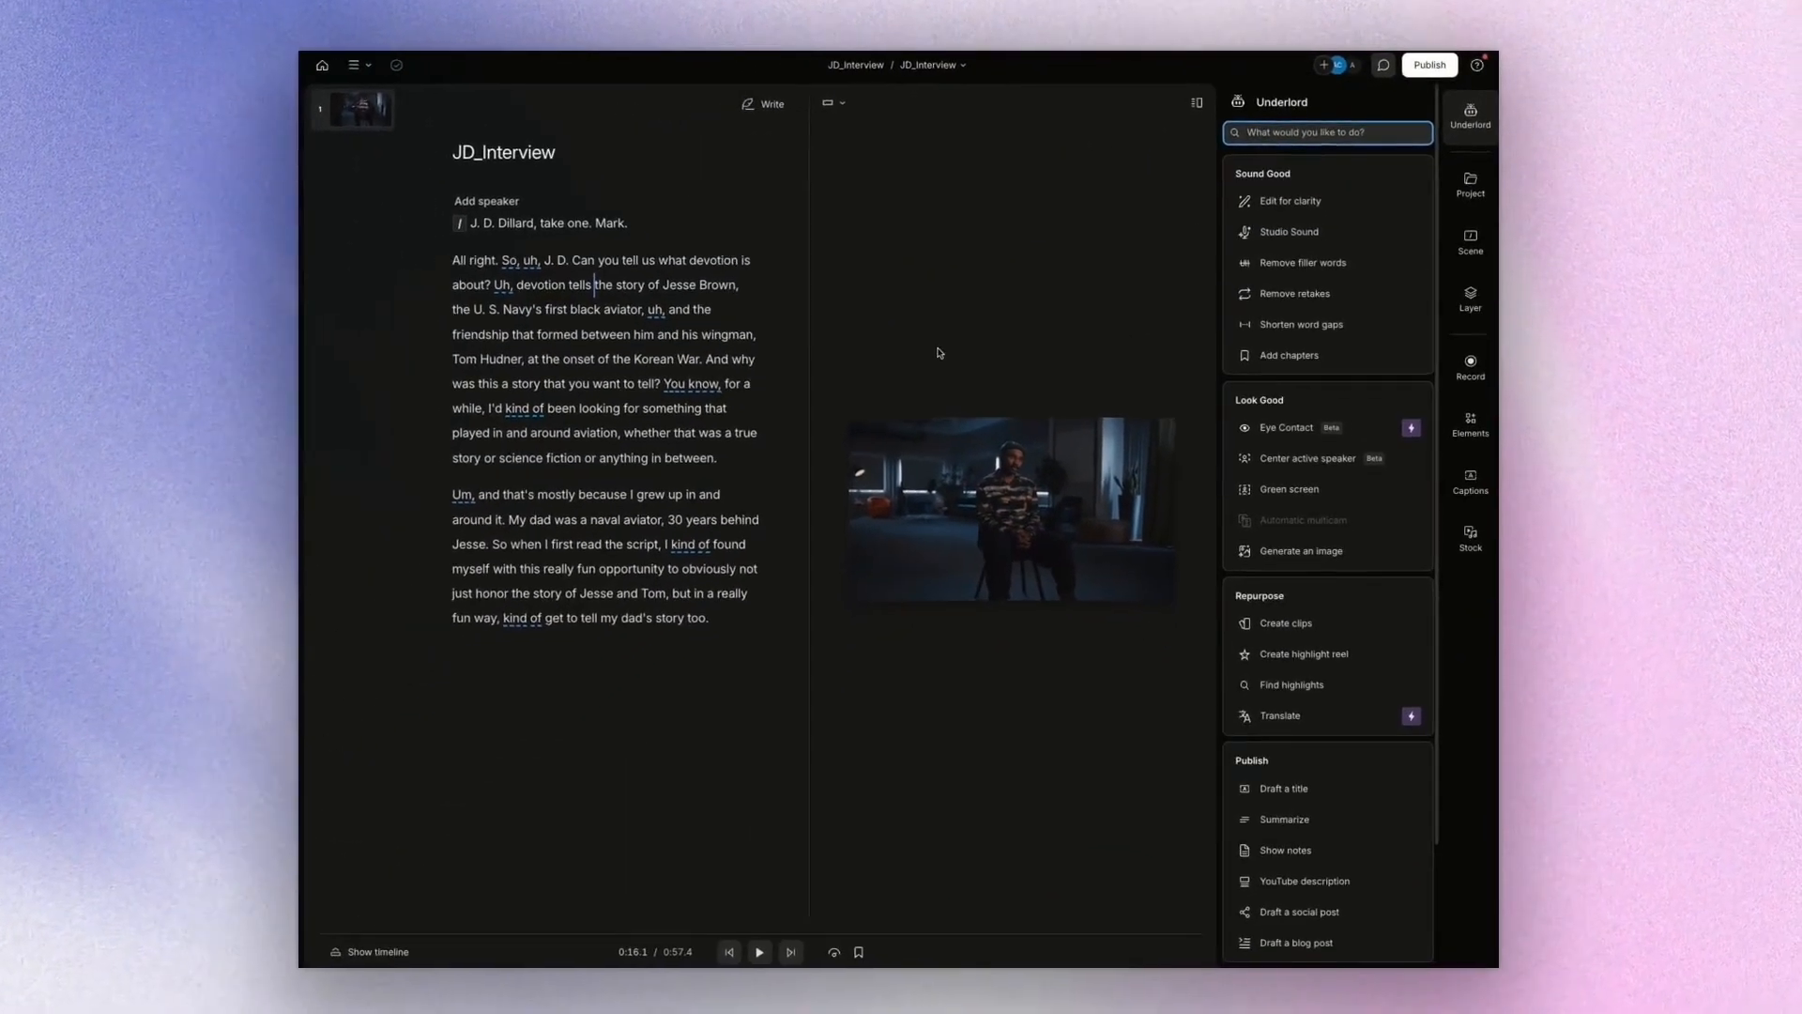
scroll(1227, 297, "down", 2)
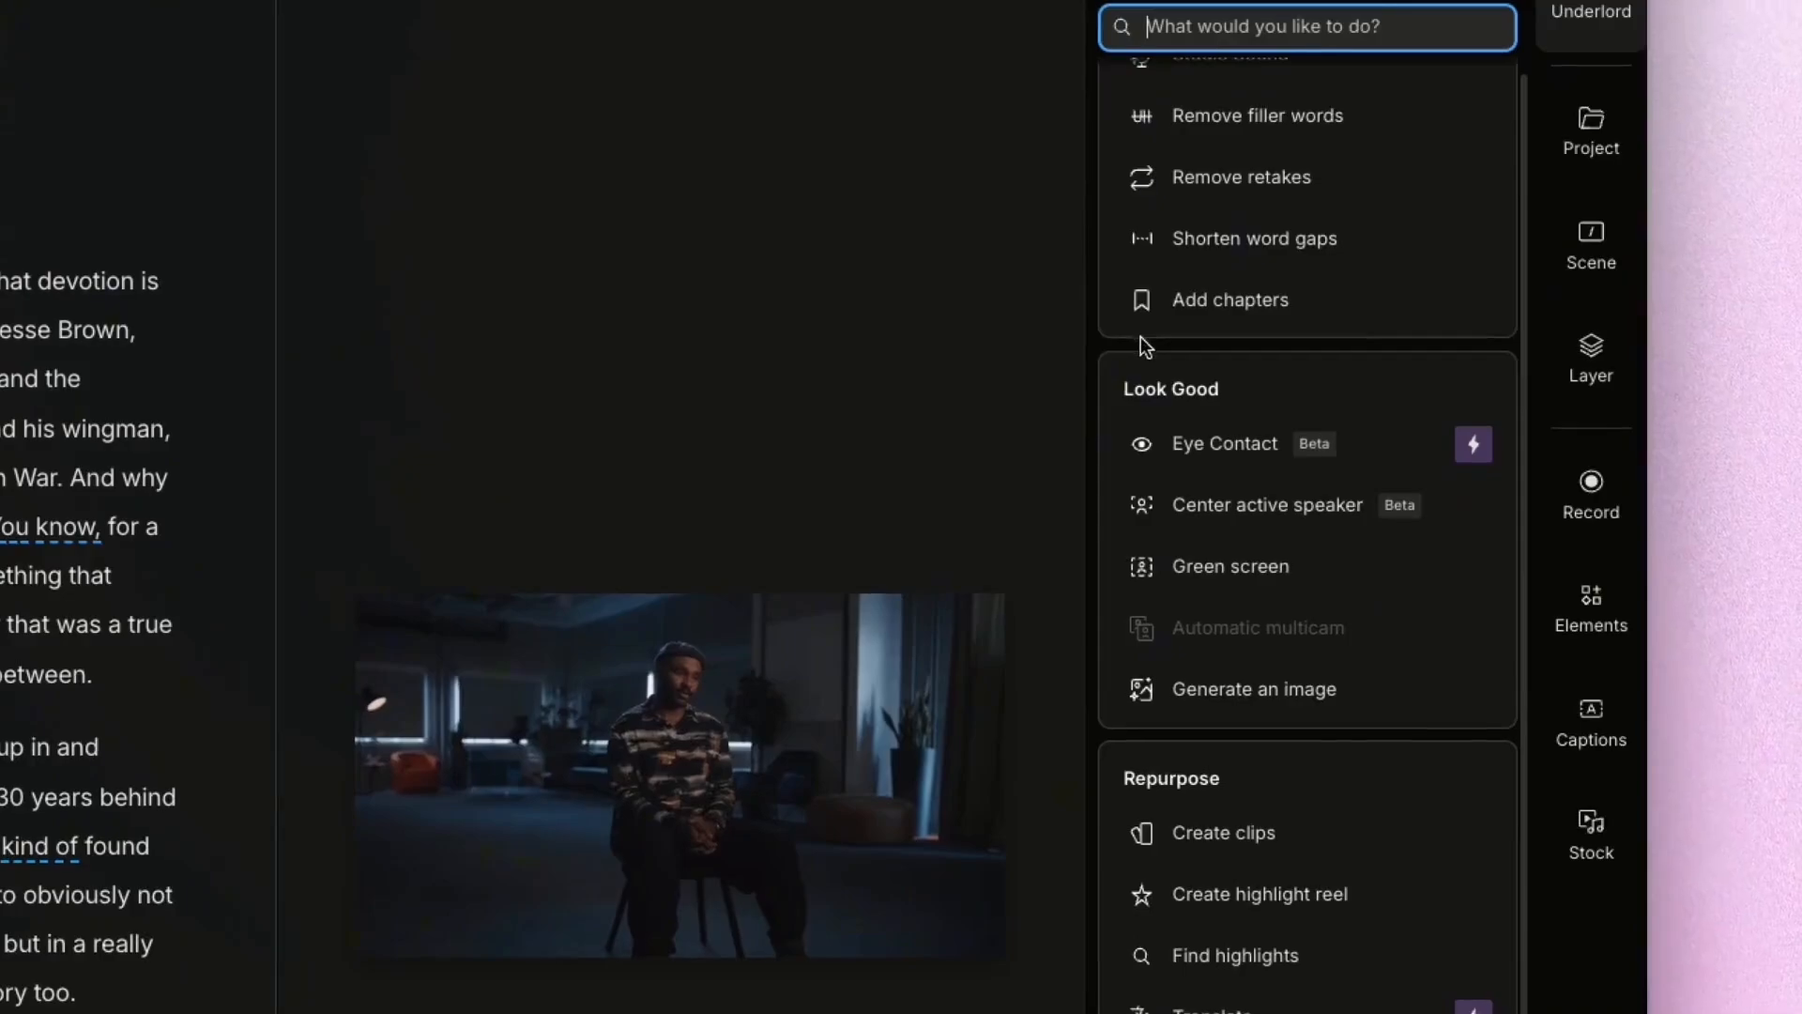
scroll(1270, 405, "down", 2)
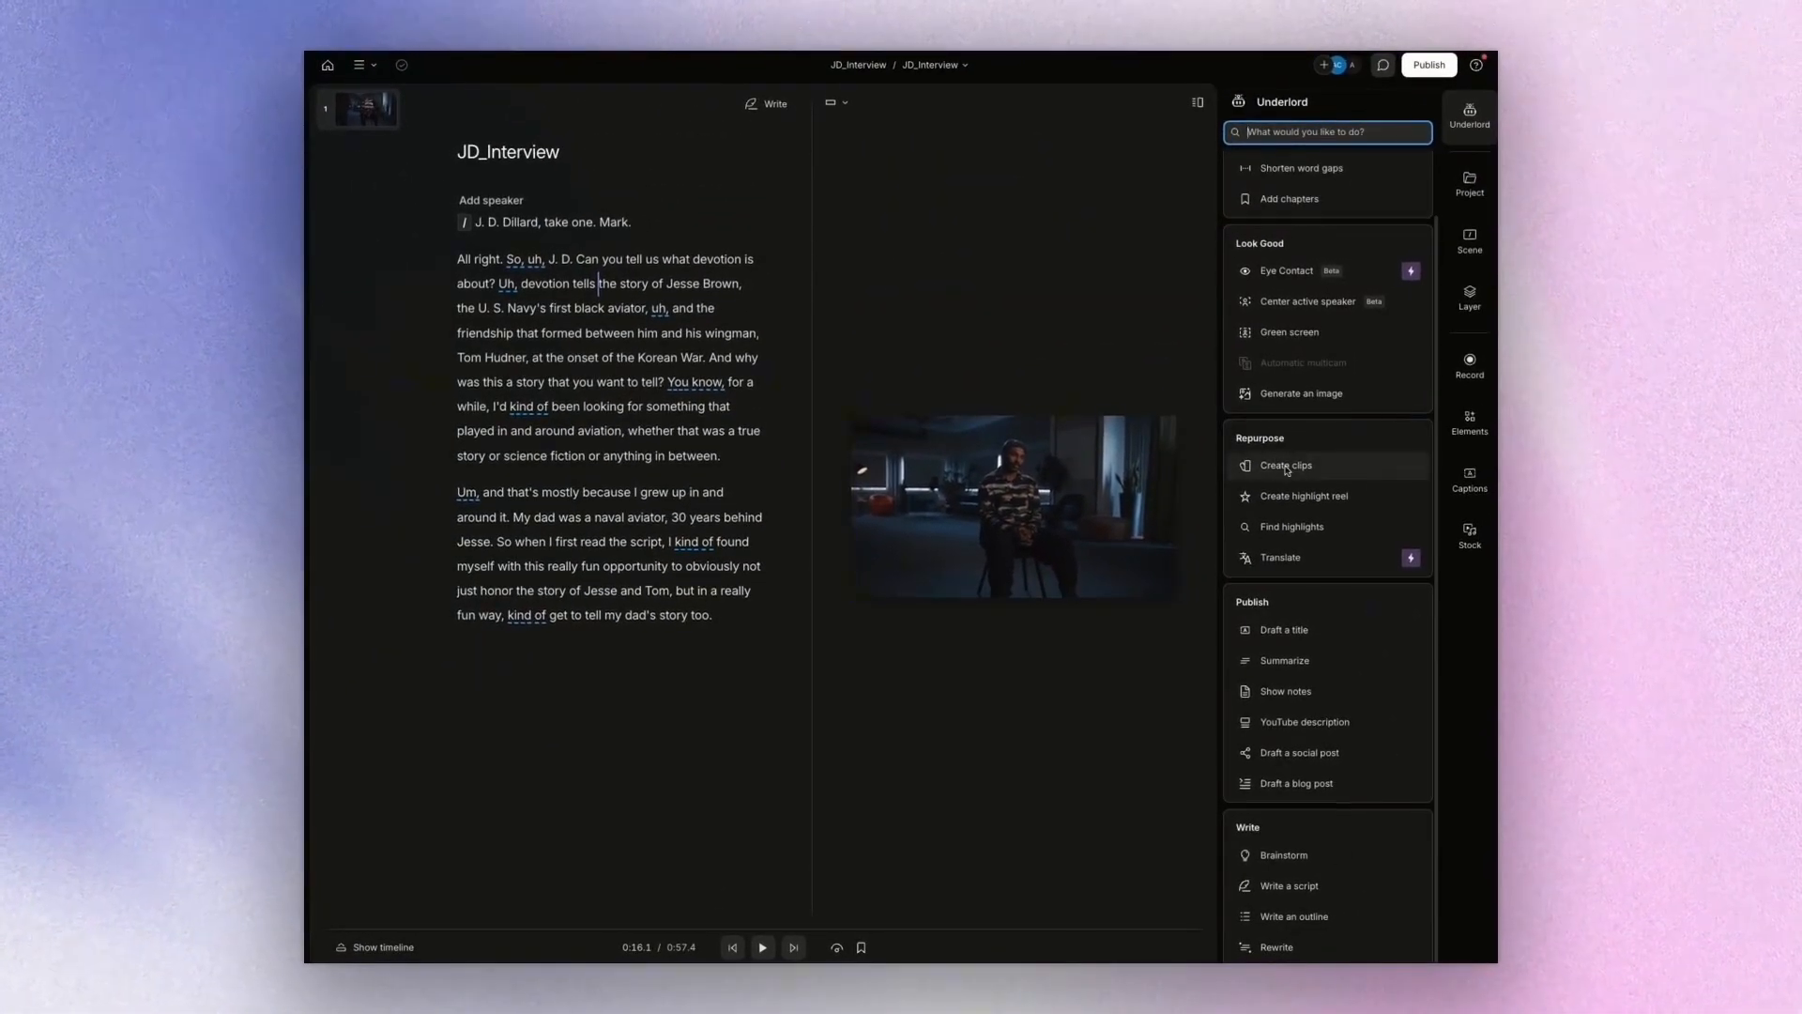
left_click(1286, 466)
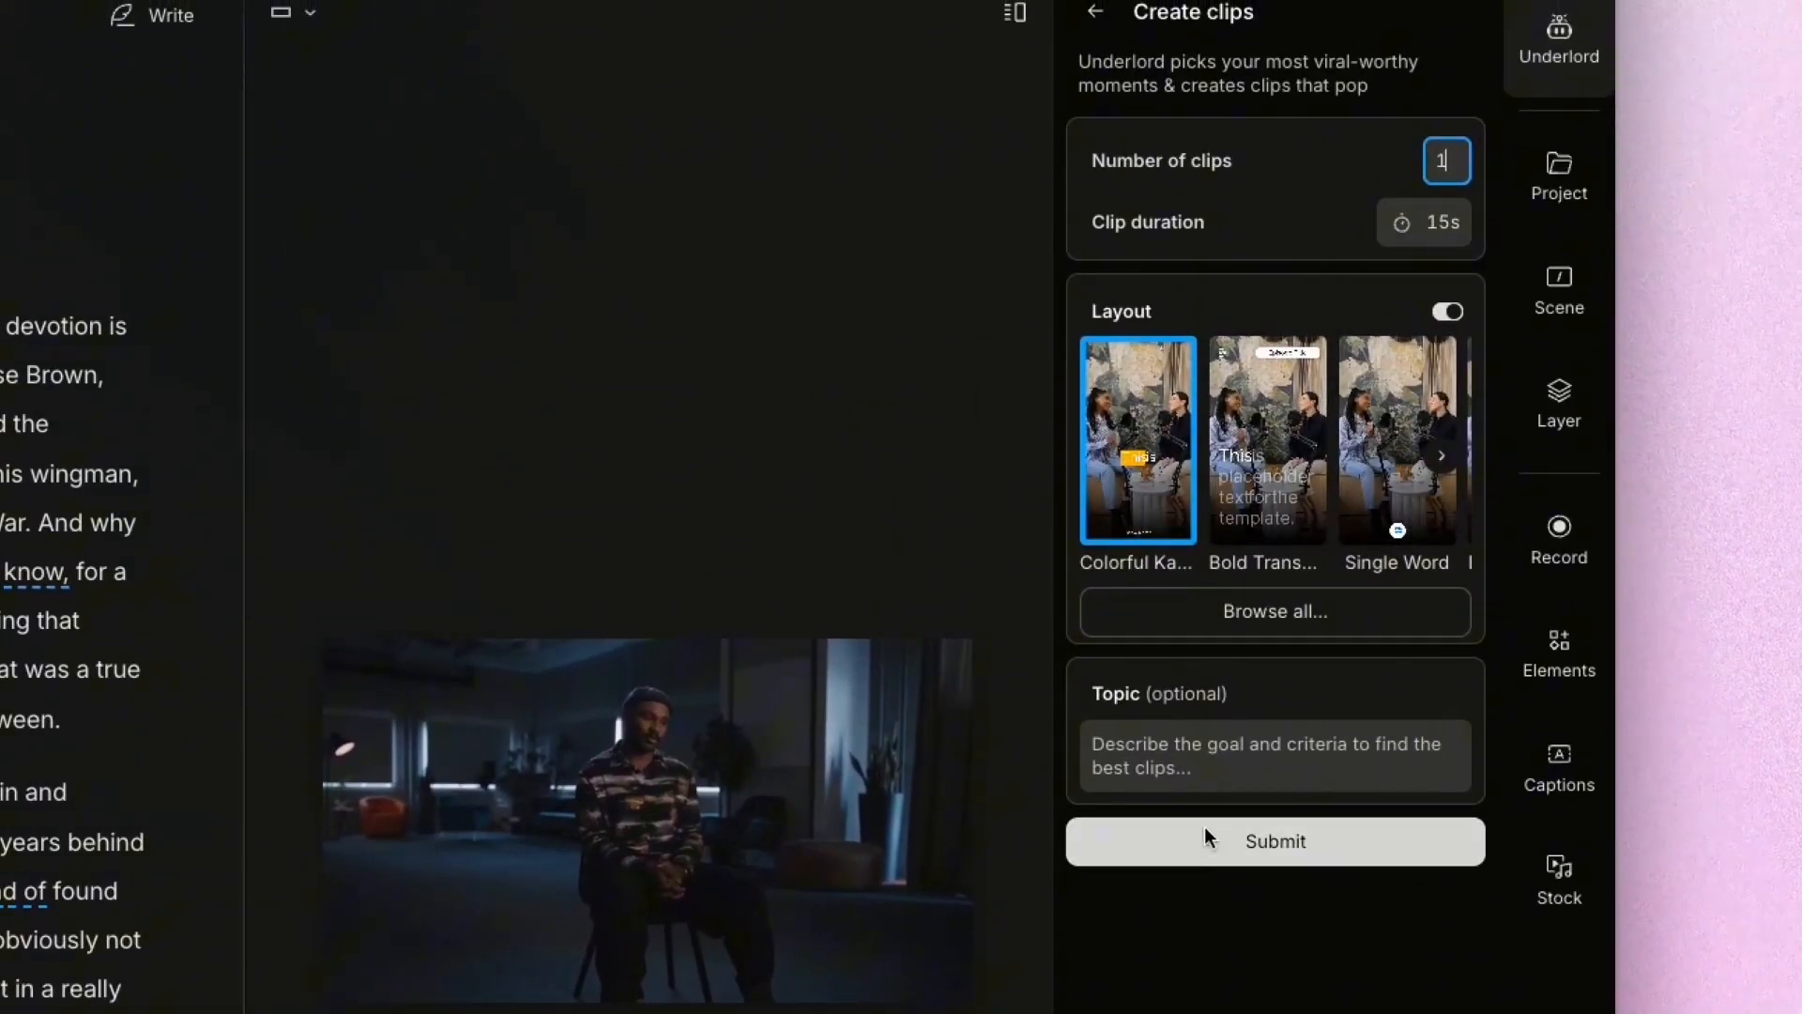
left_click(1143, 760)
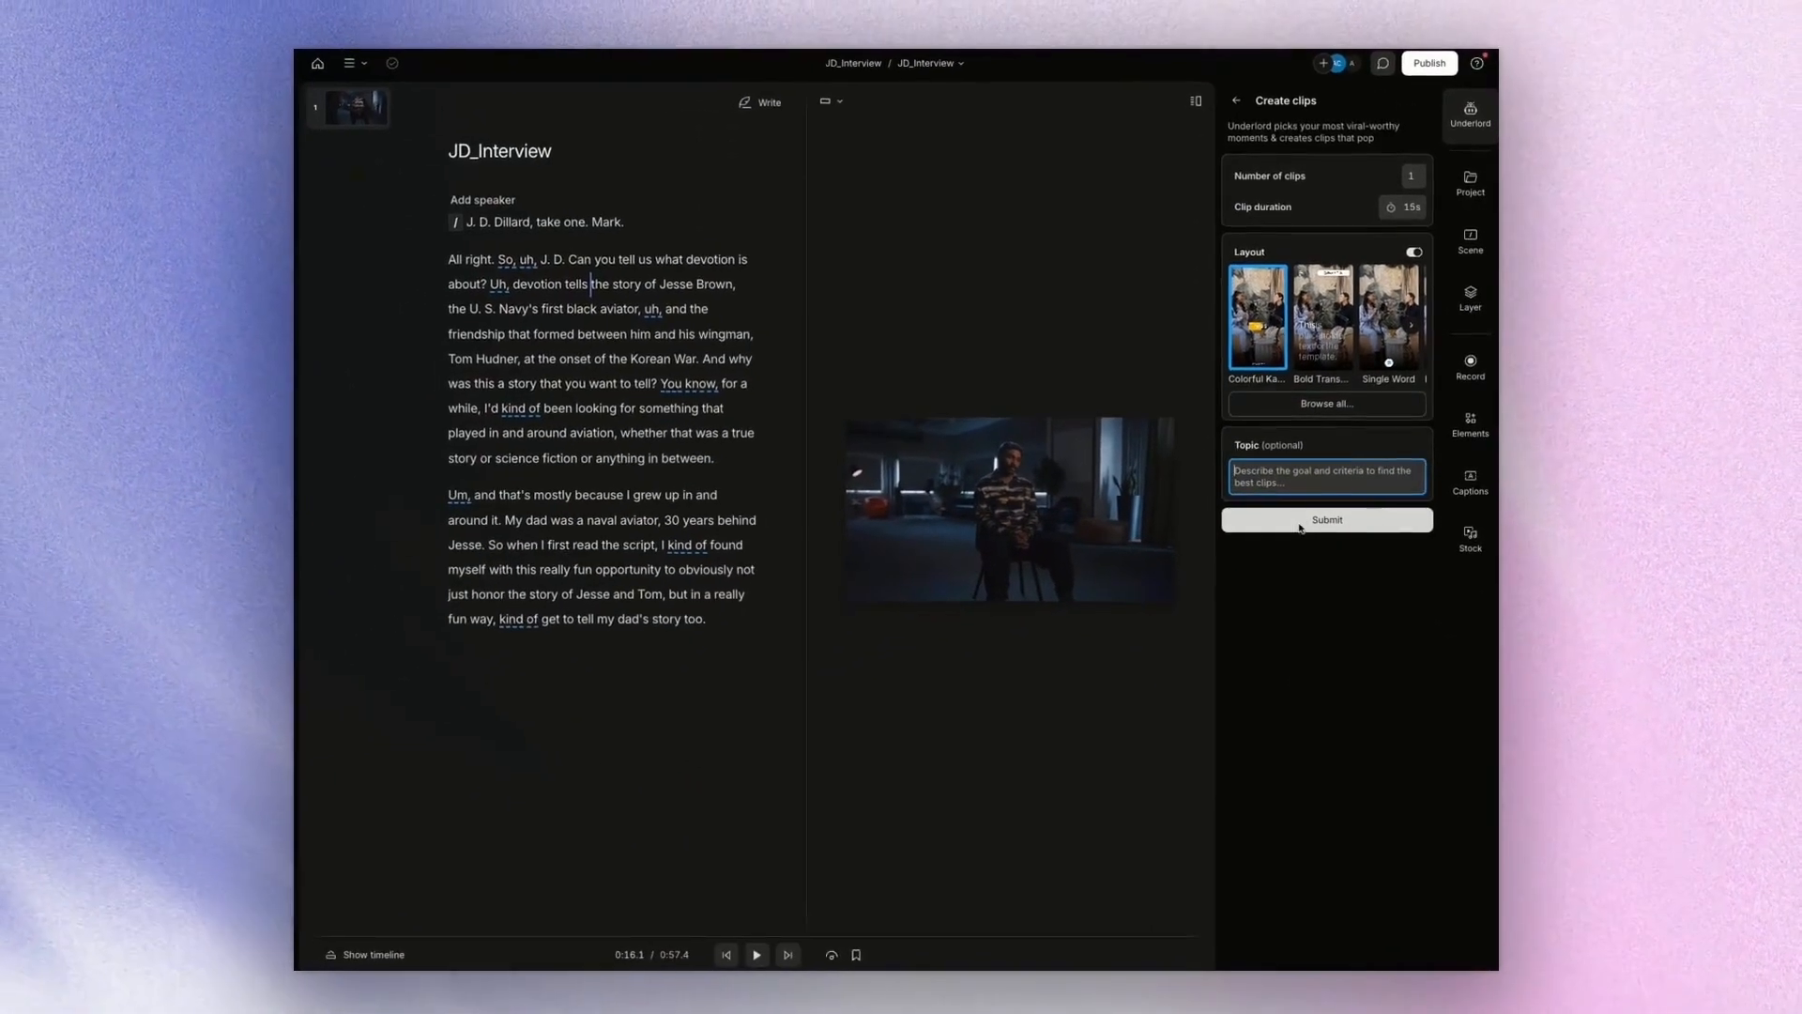
left_click(1210, 849)
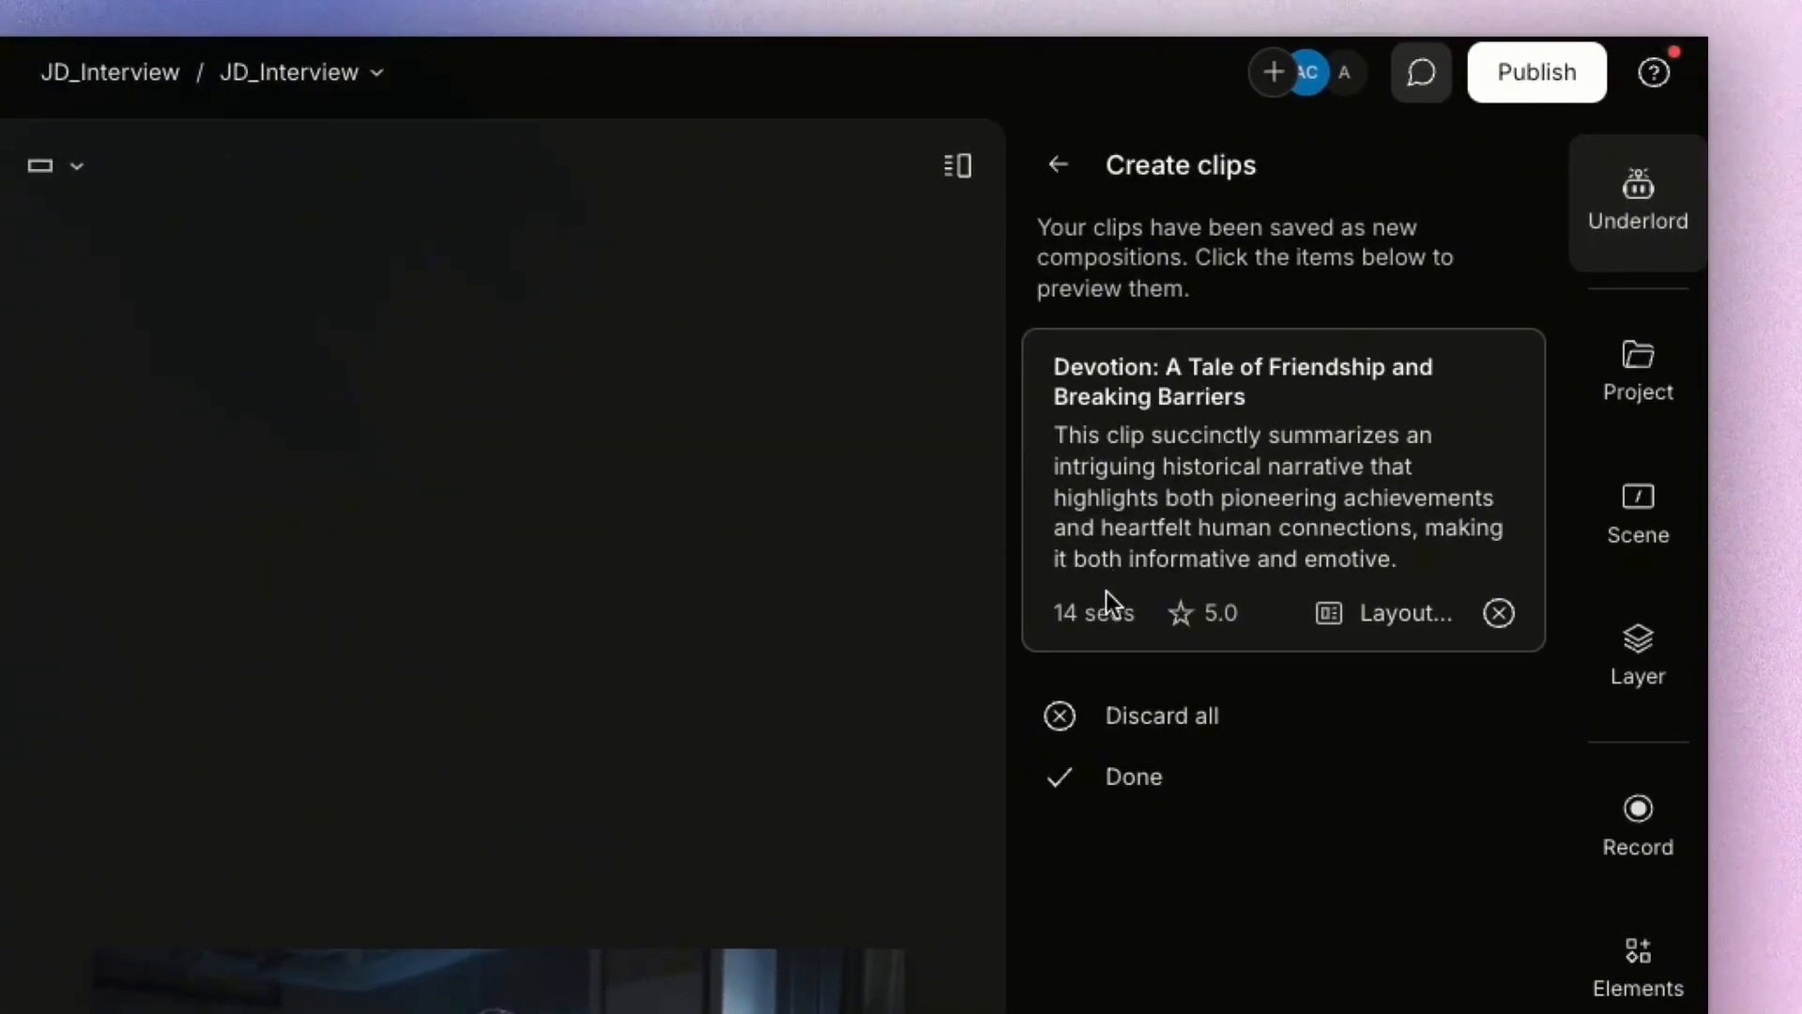
left_click(1215, 398)
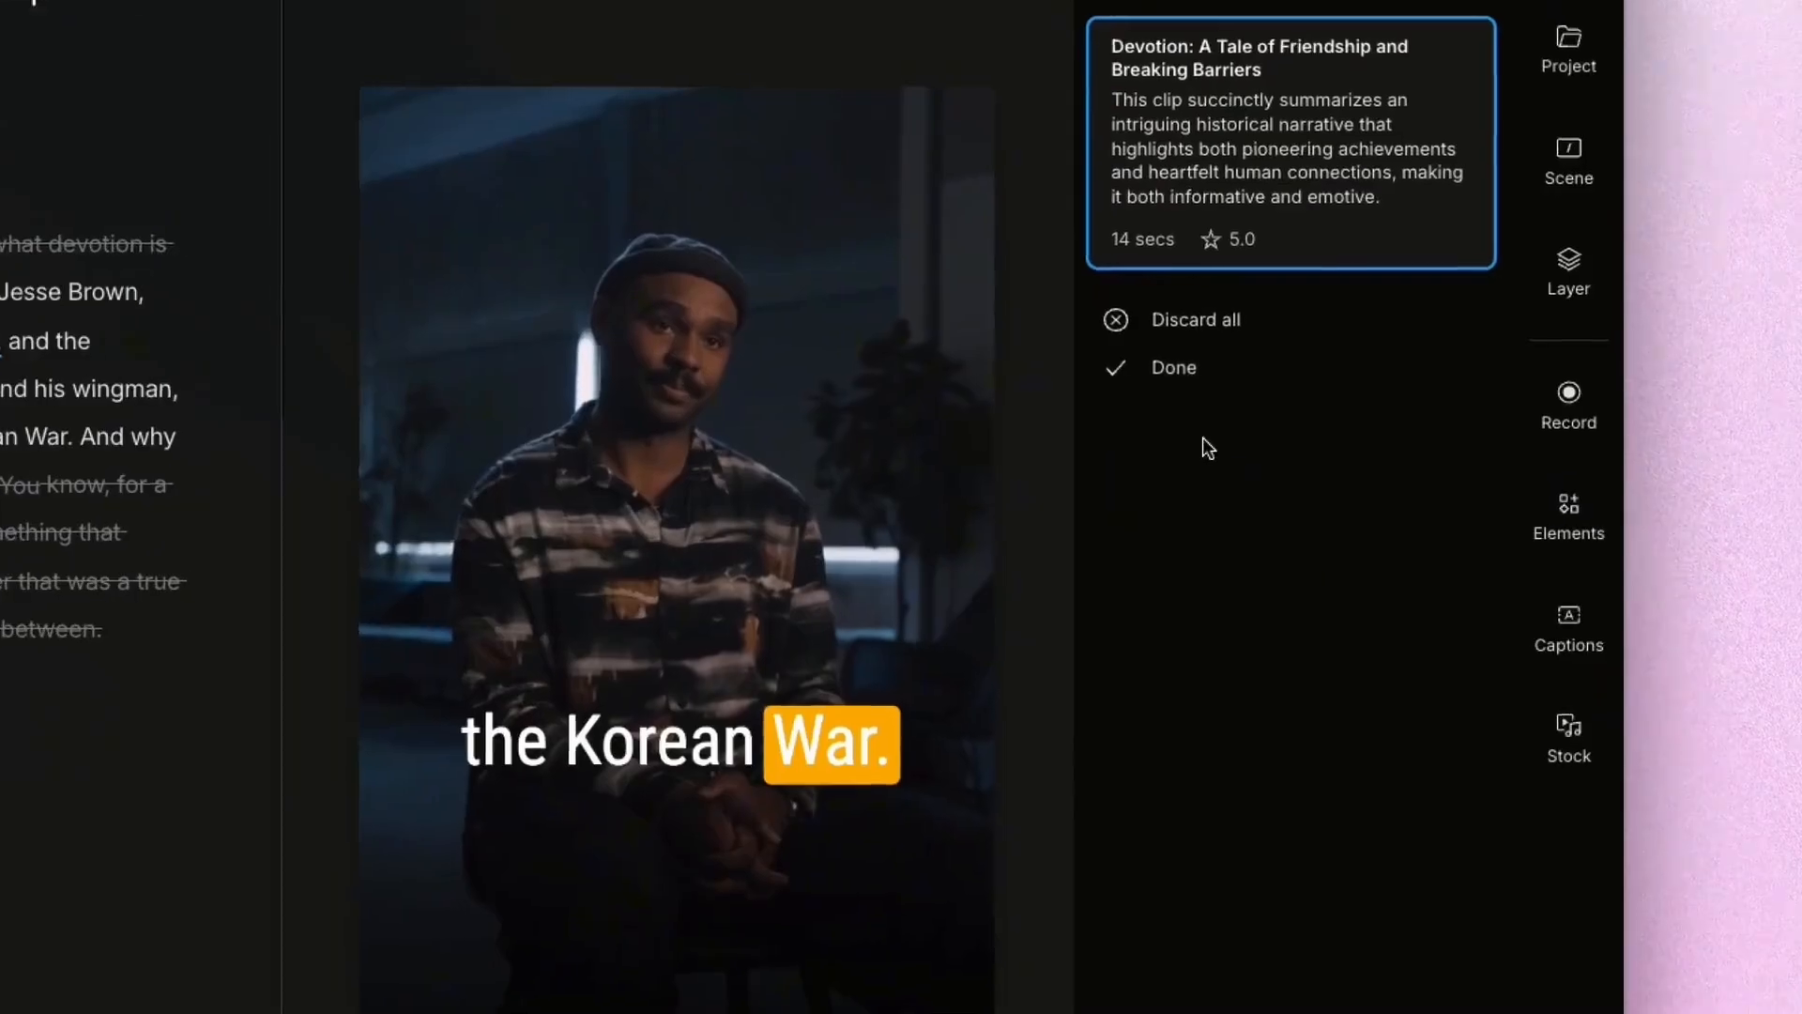
left_click(1158, 366)
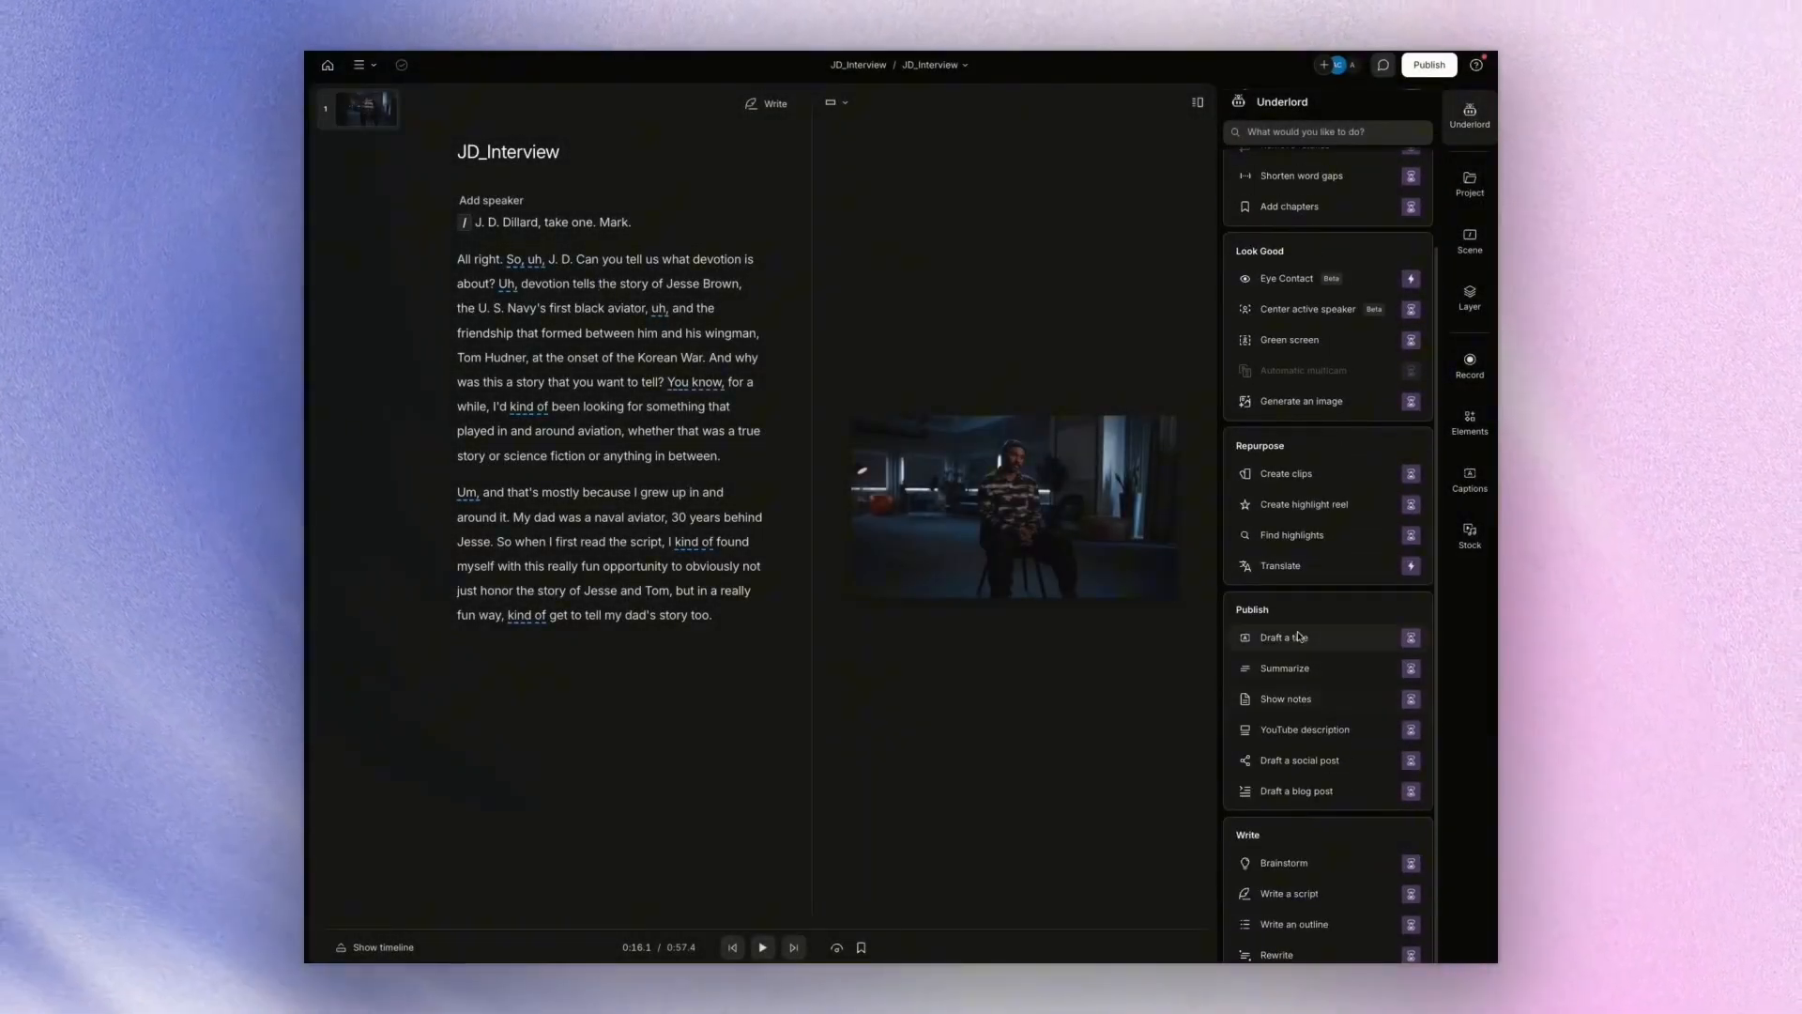
- Have Underlord find two highlights in the JD_Interview transcript without a topic, and keep both
scroll(1317, 558, "up", 1)
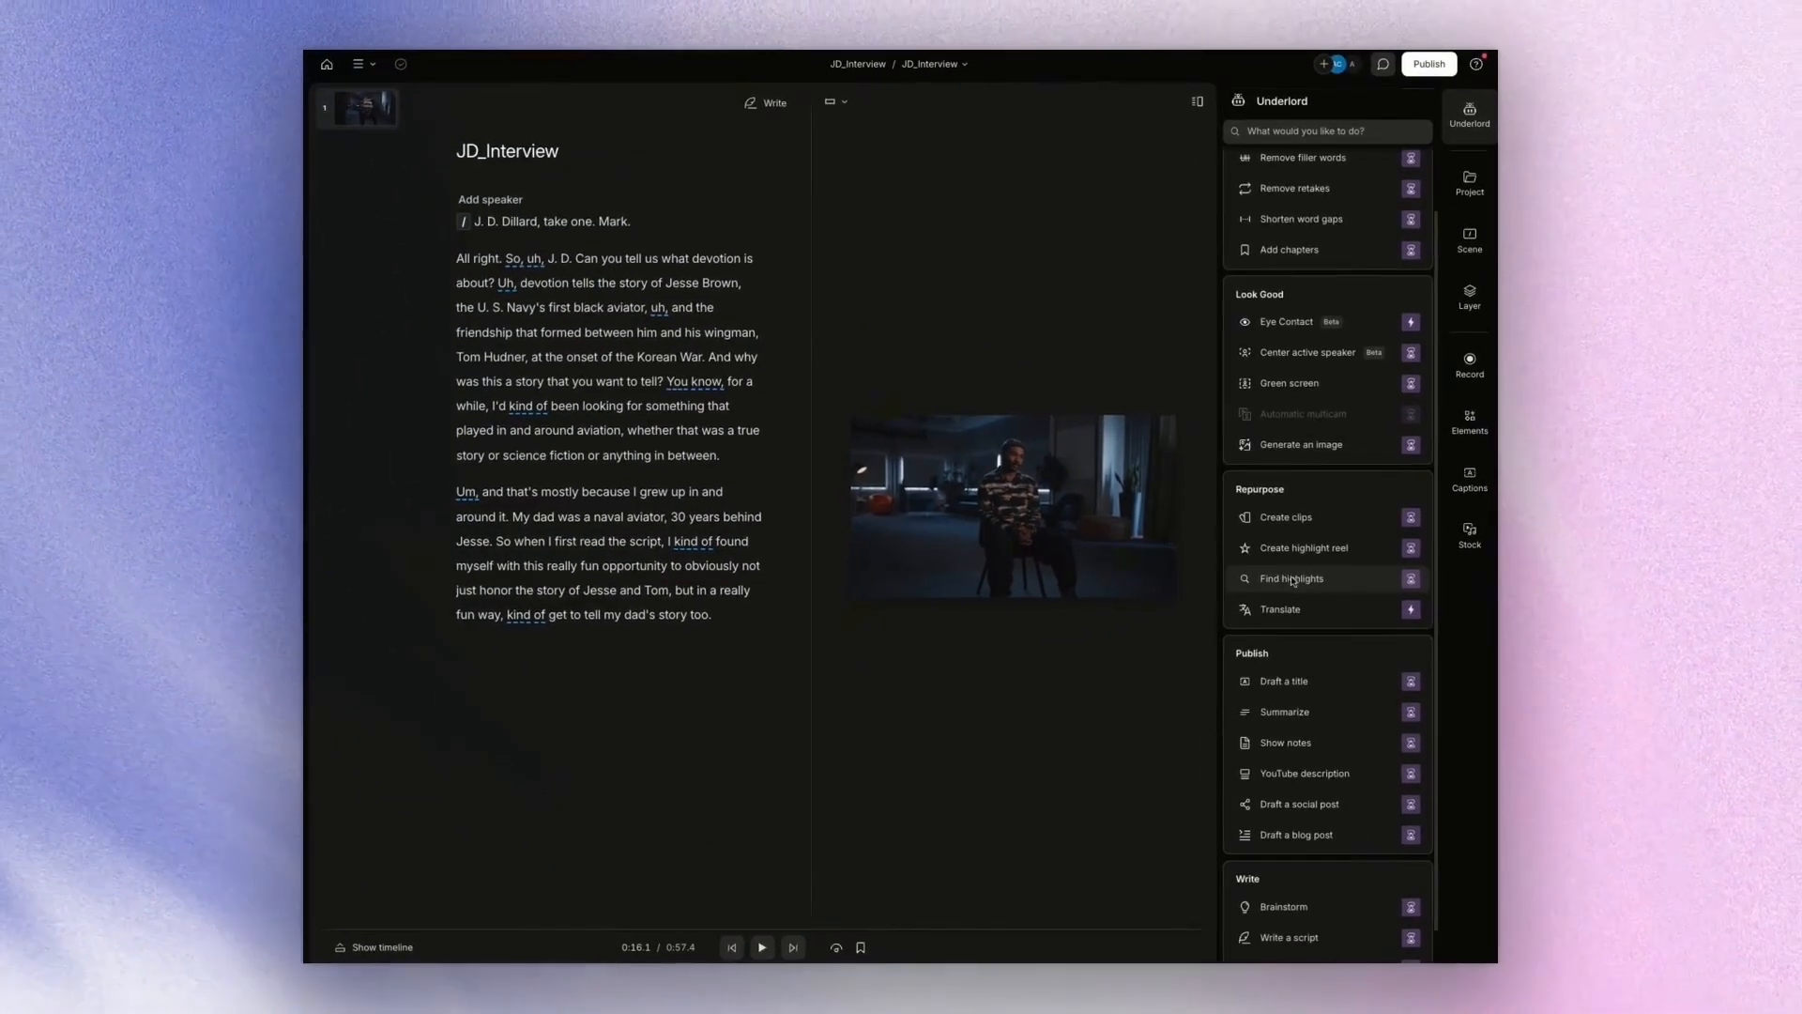
left_click(1293, 579)
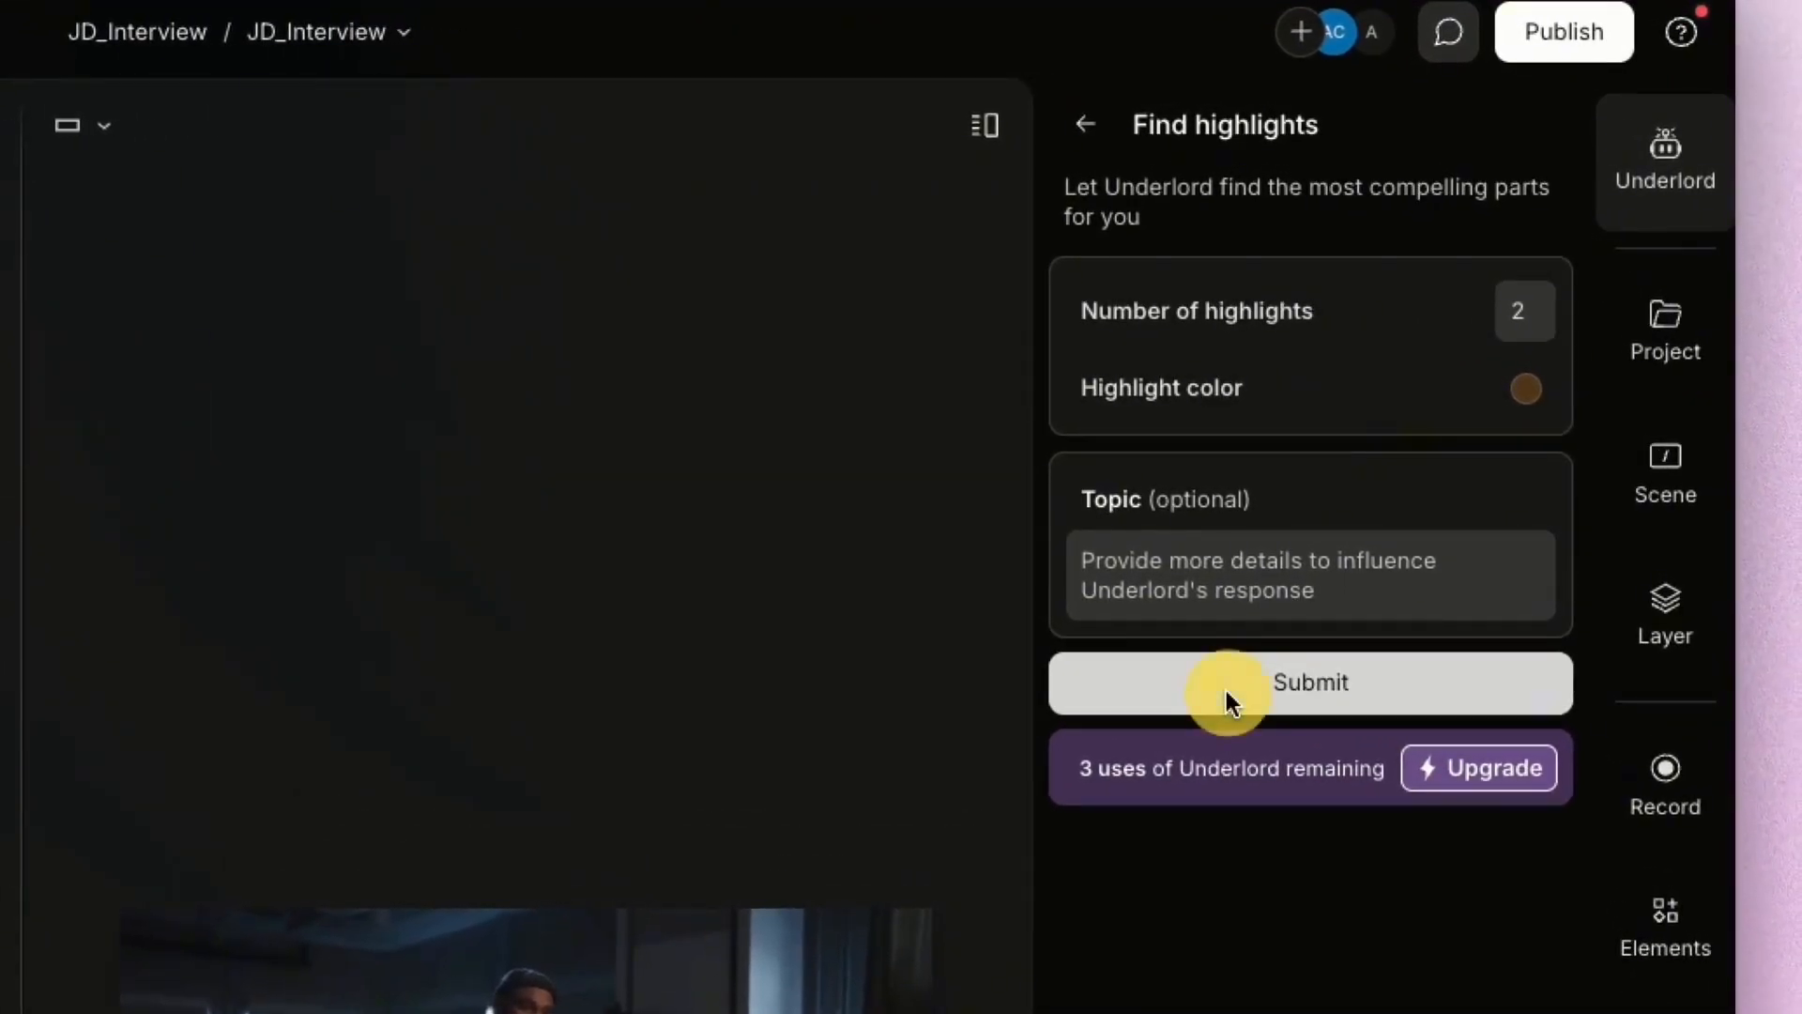
left_click(1226, 692)
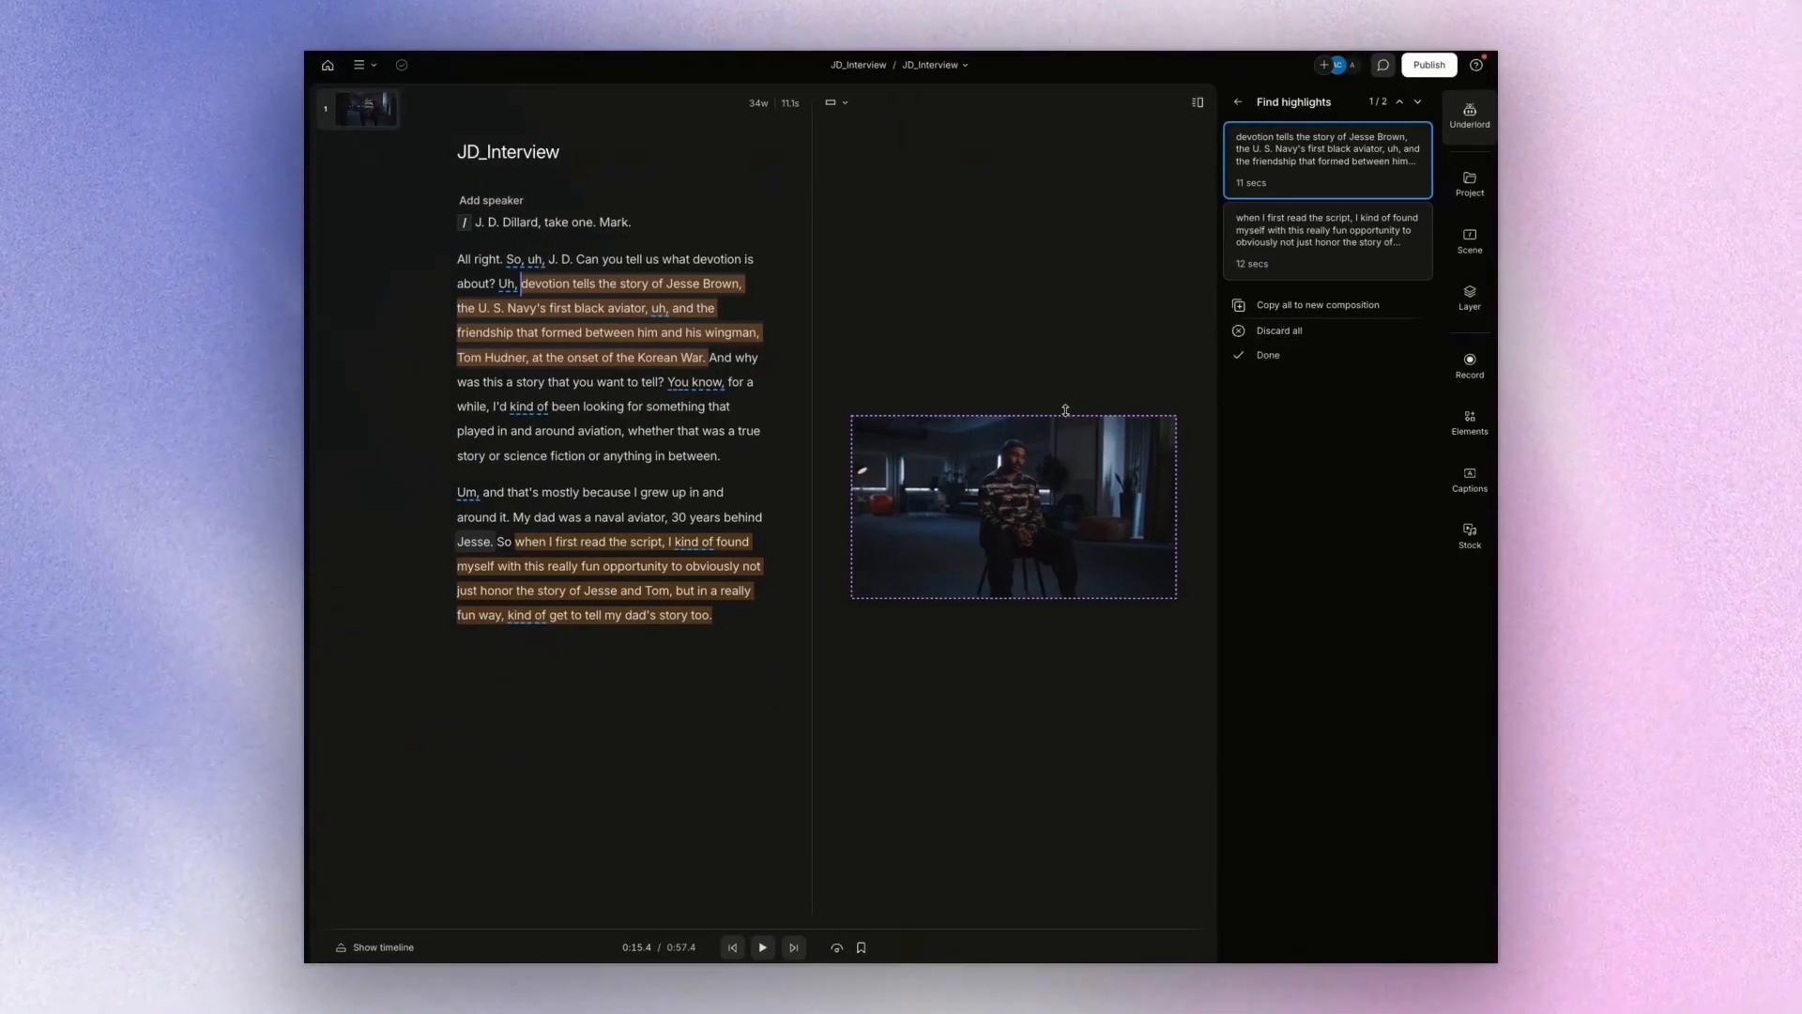
left_click(1264, 362)
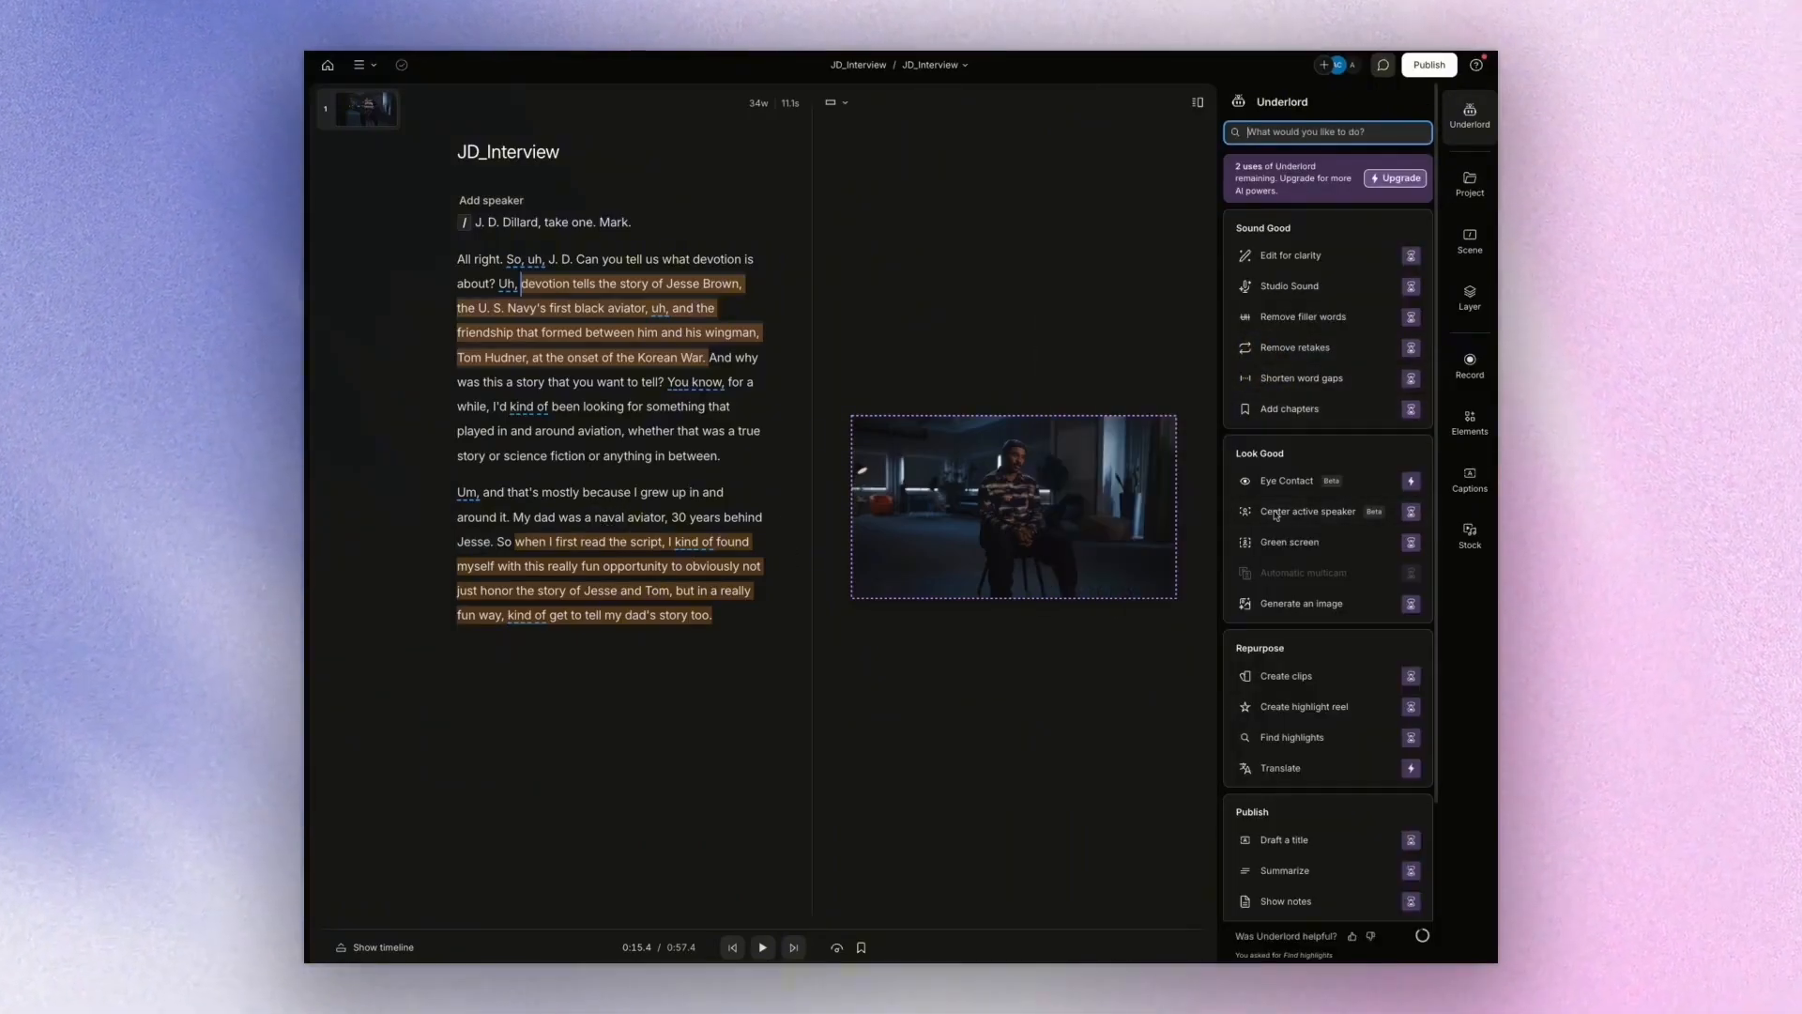
- Generate a YouTube description of the interview with Underlord, without examples or custom instructions, and copy it to the clipboard
scroll(1337, 605, "down", 2)
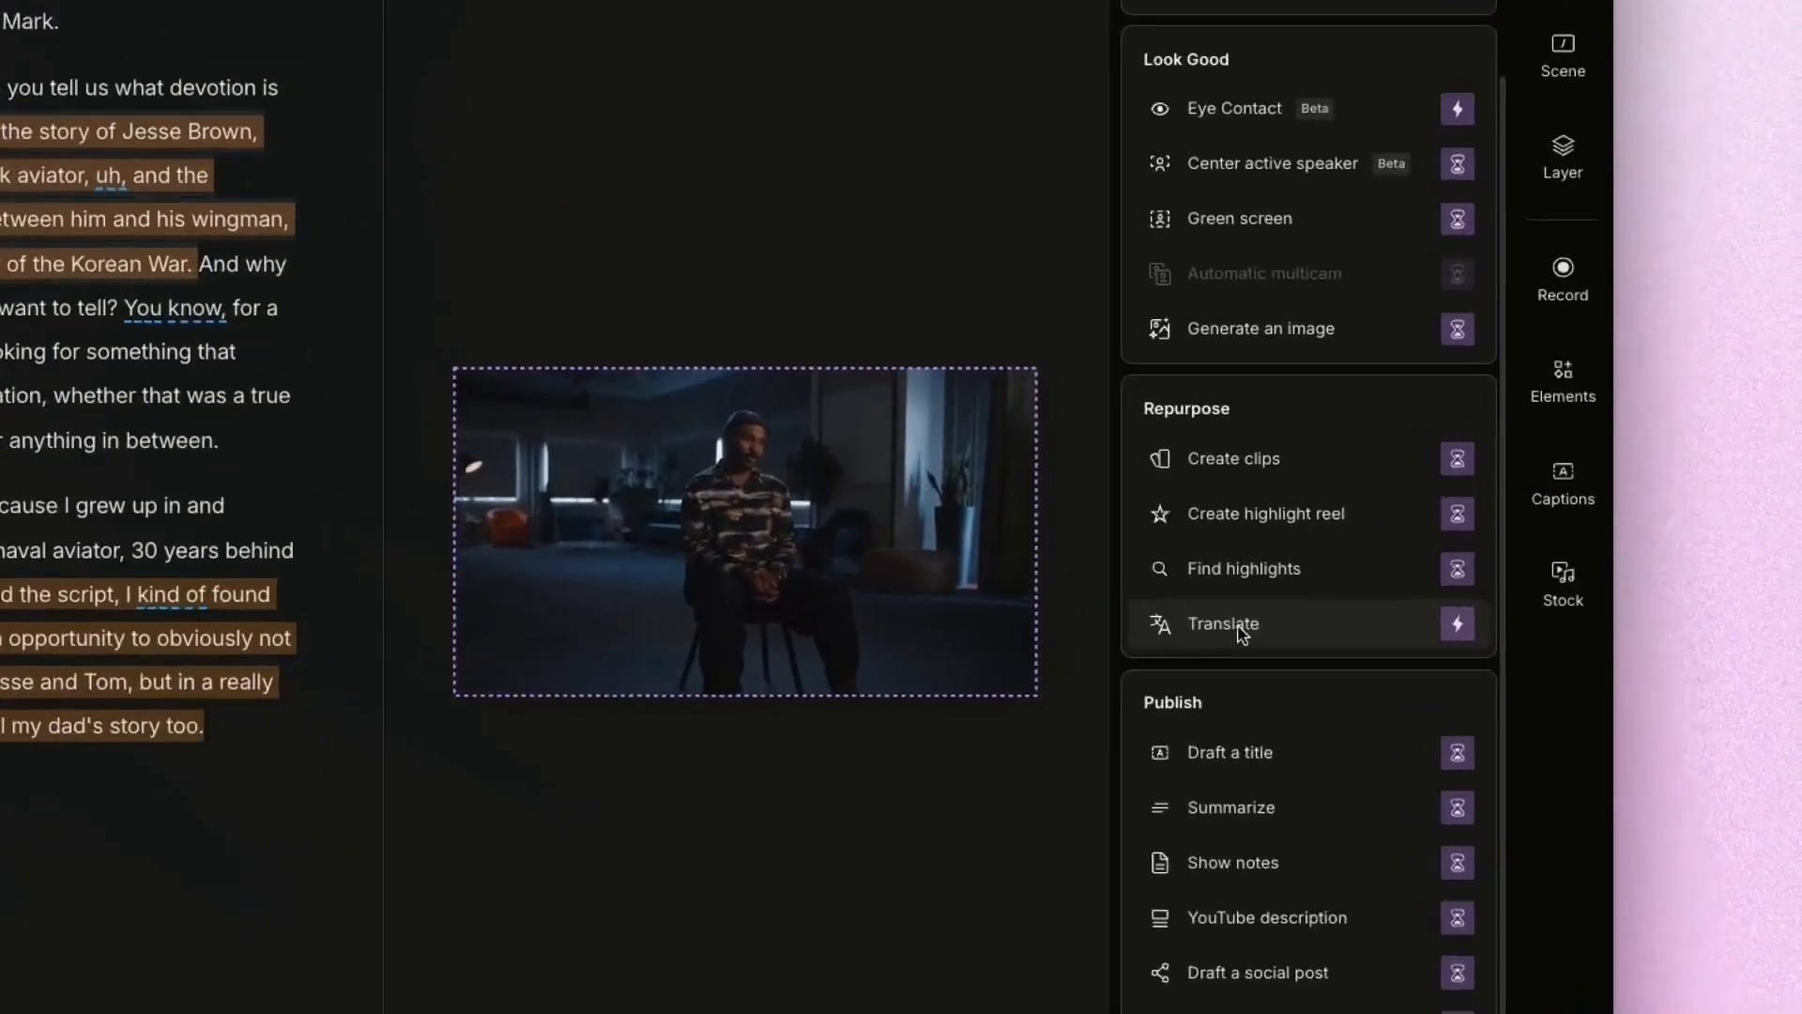
mouse_move(1291, 558)
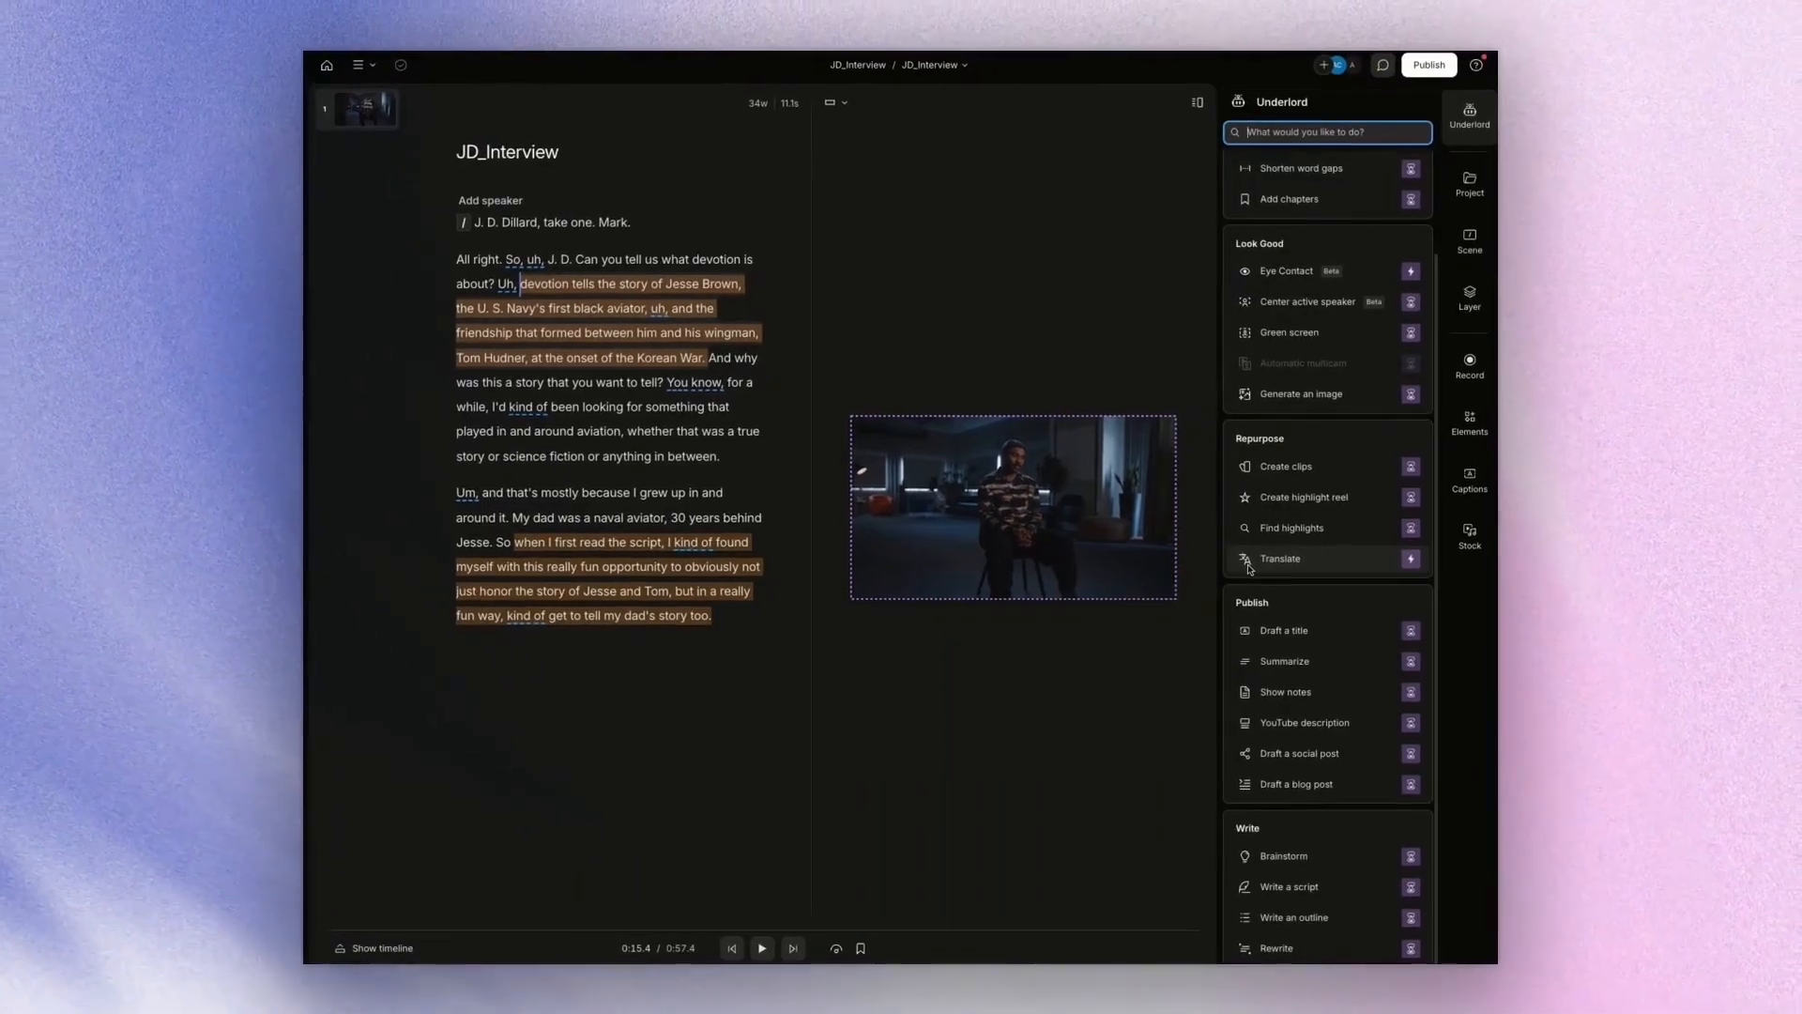
mouse_move(1145, 662)
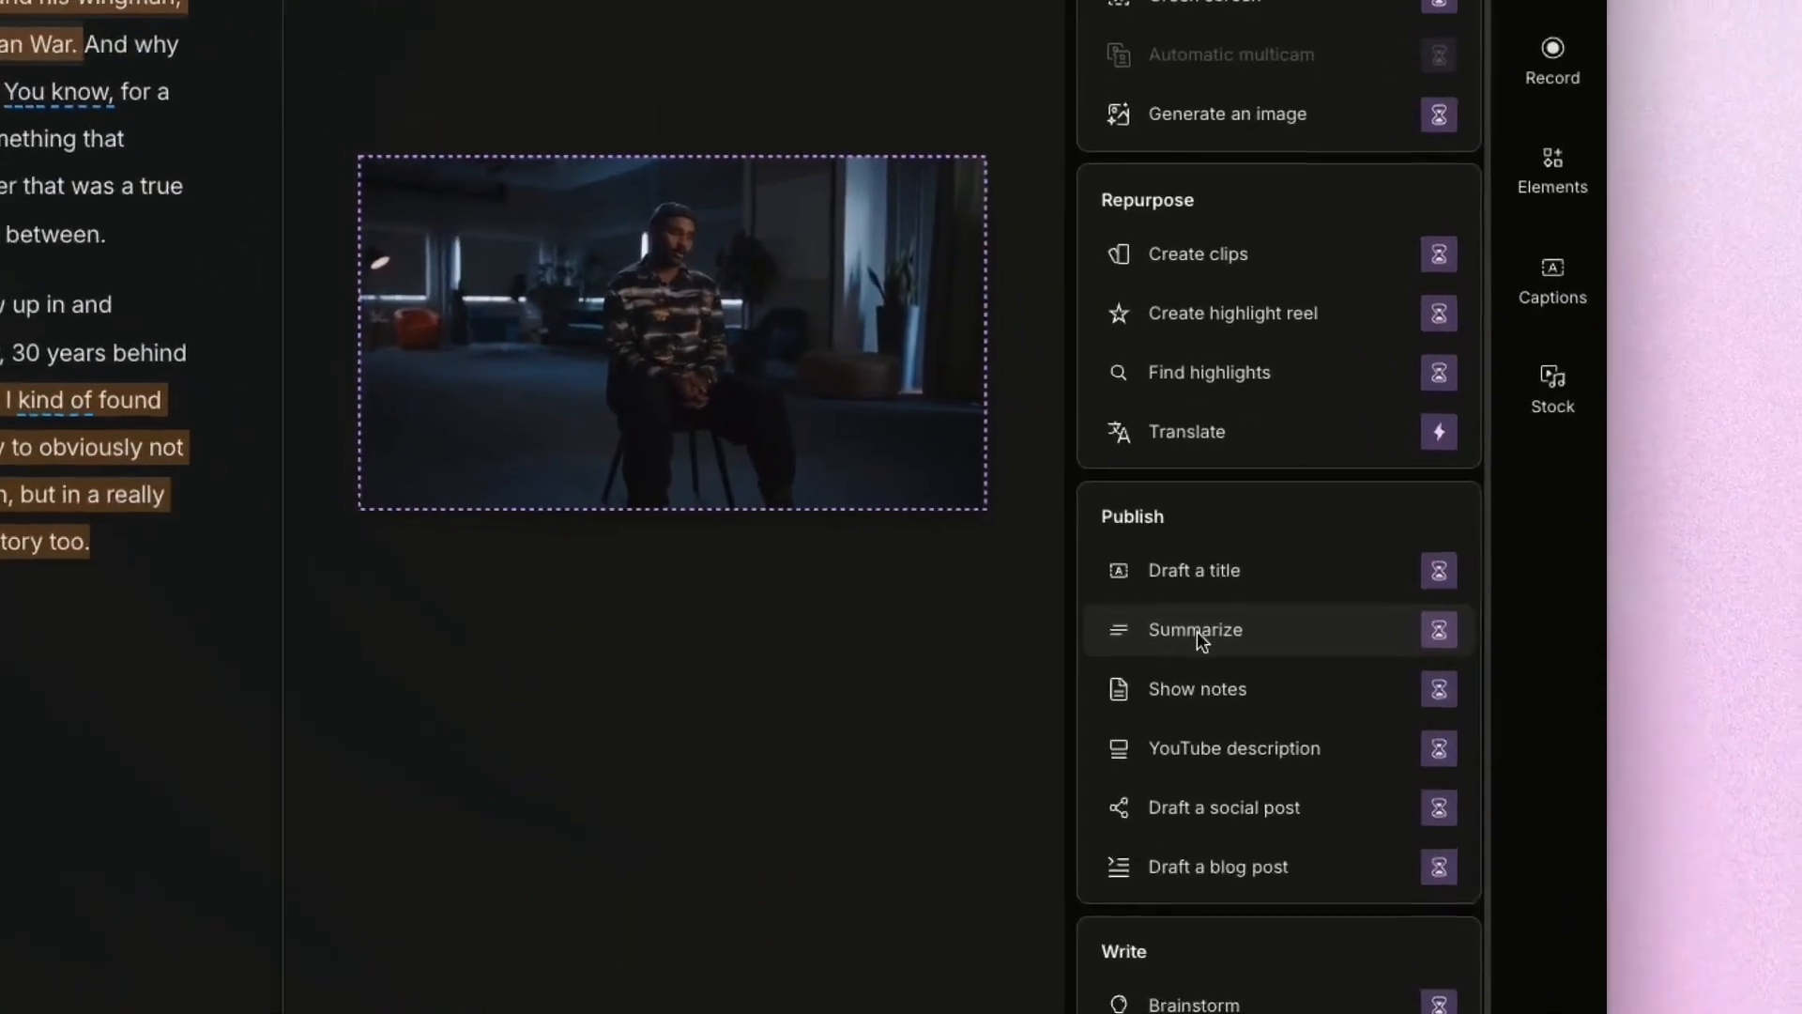
mouse_move(1290, 657)
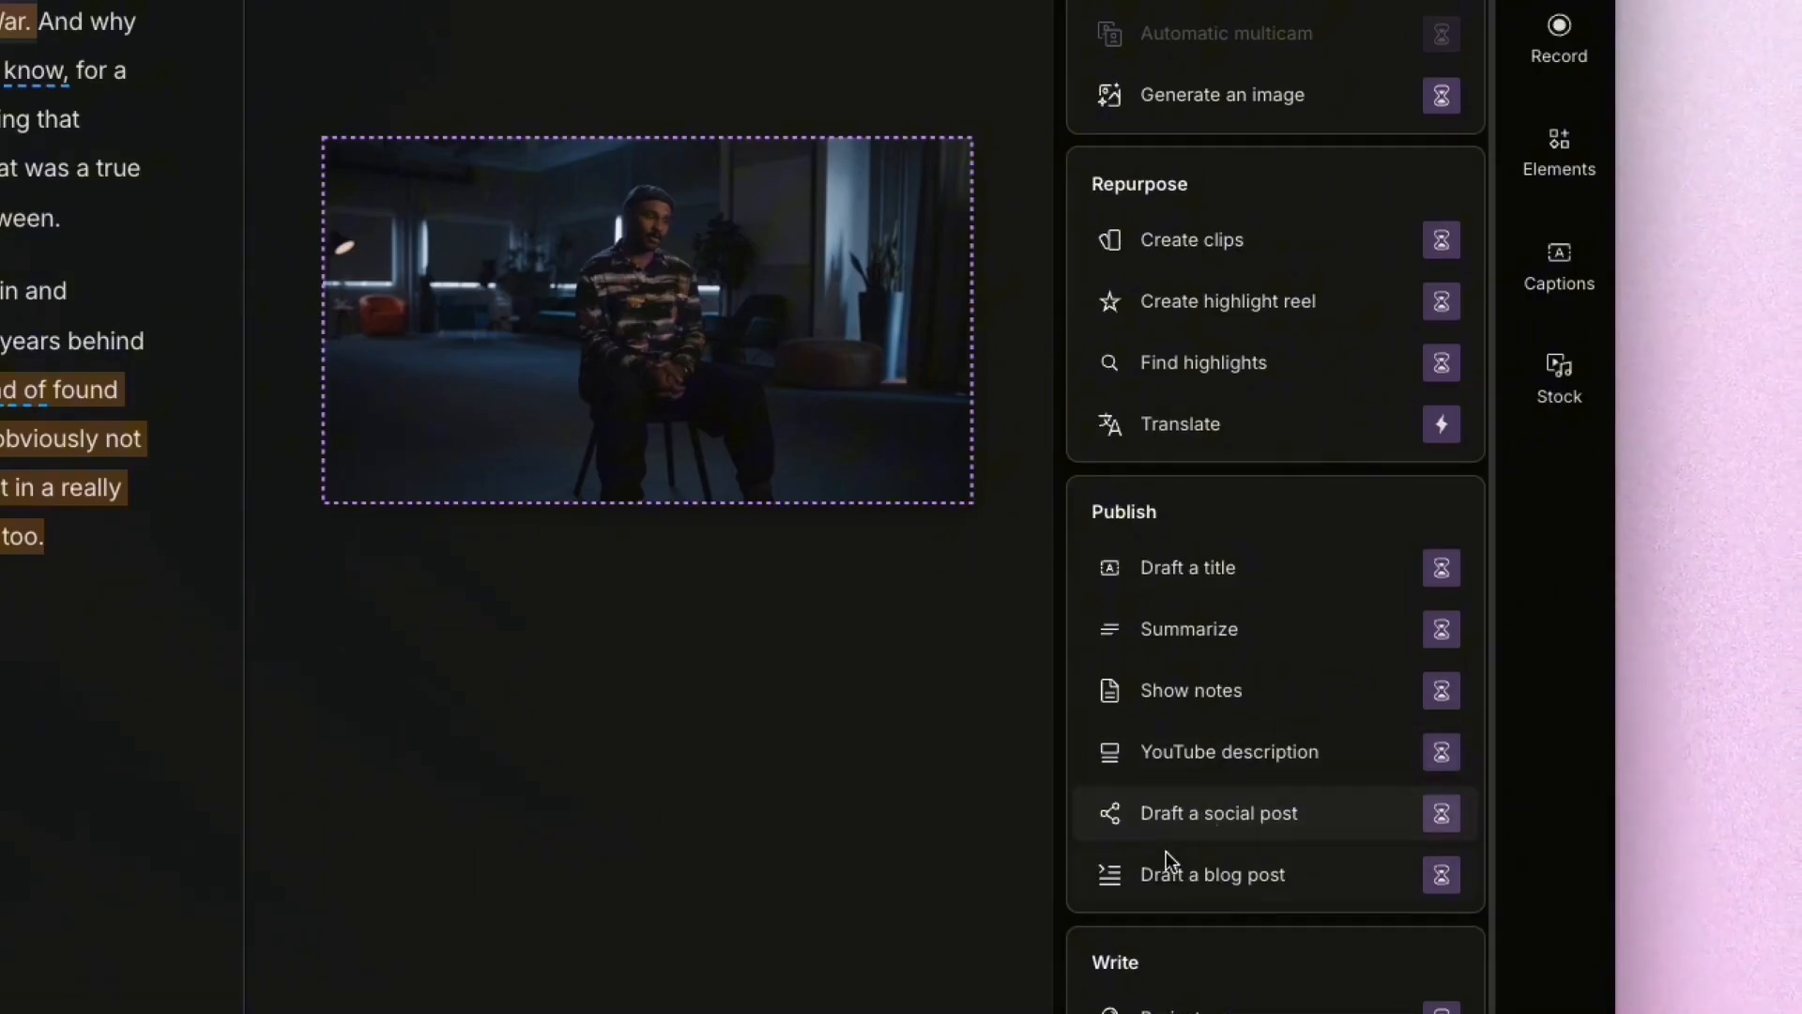
scroll(1244, 677, "up", 1)
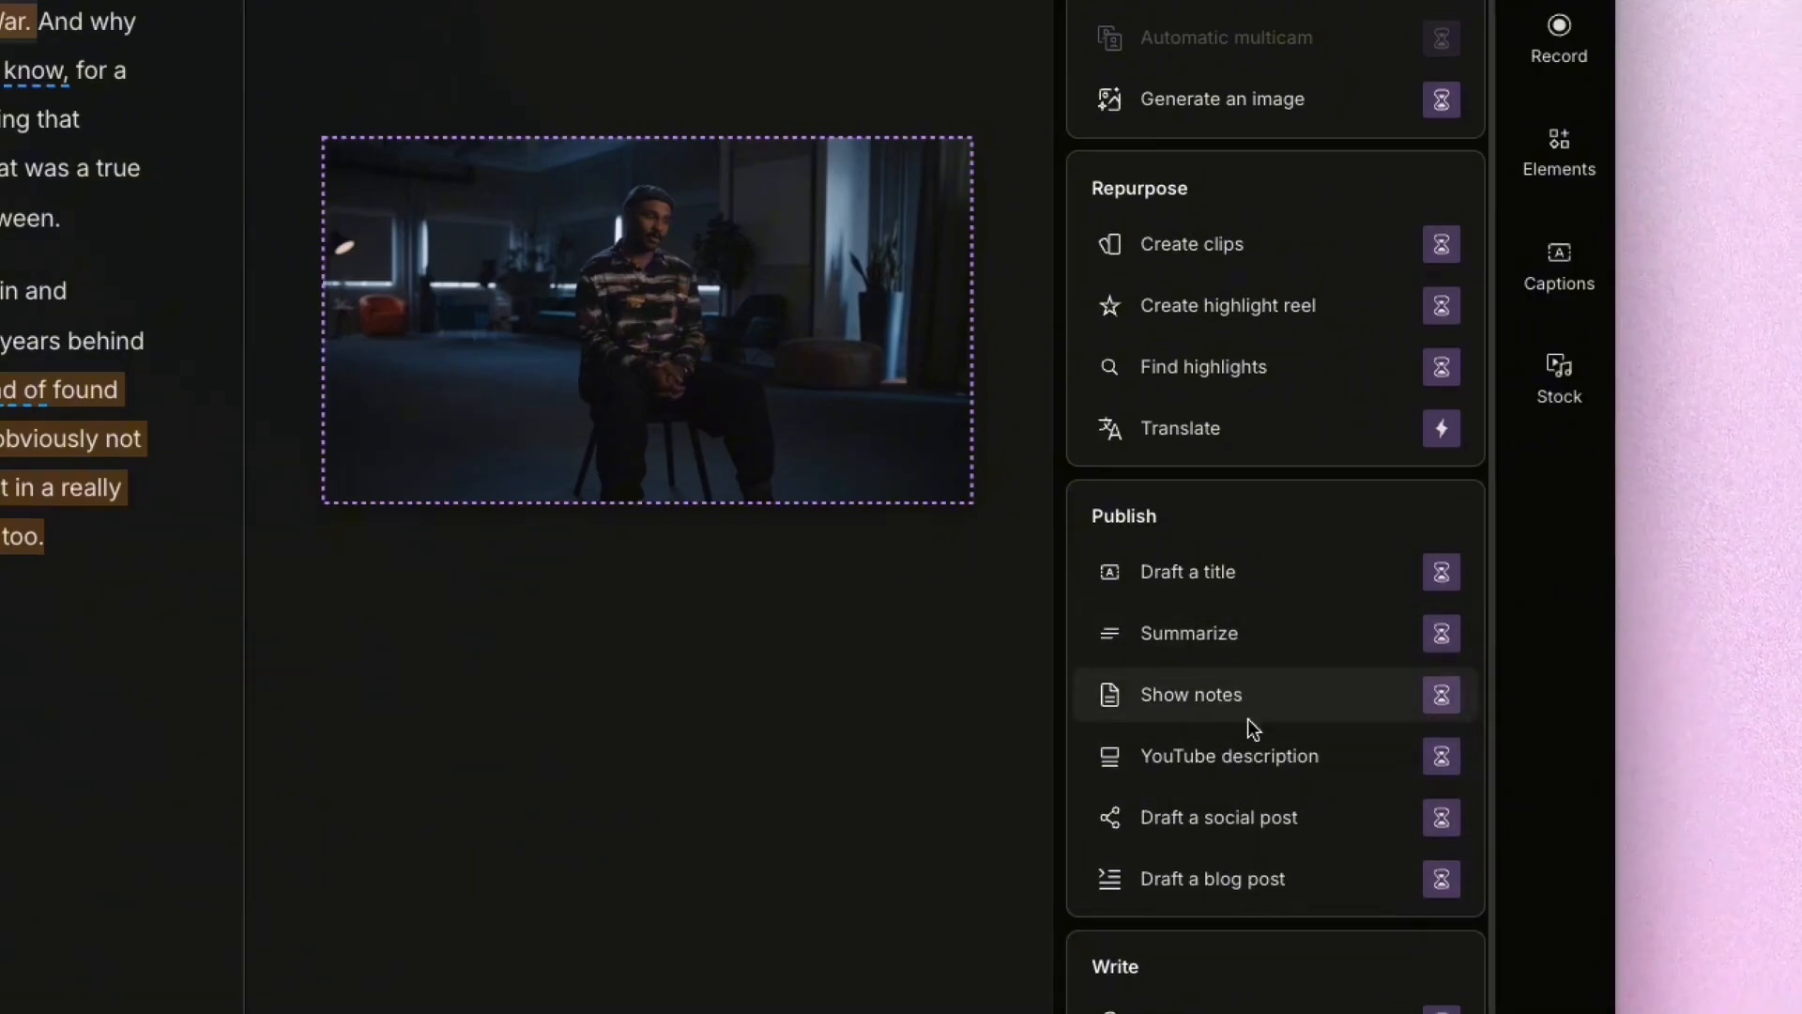
left_click(1240, 764)
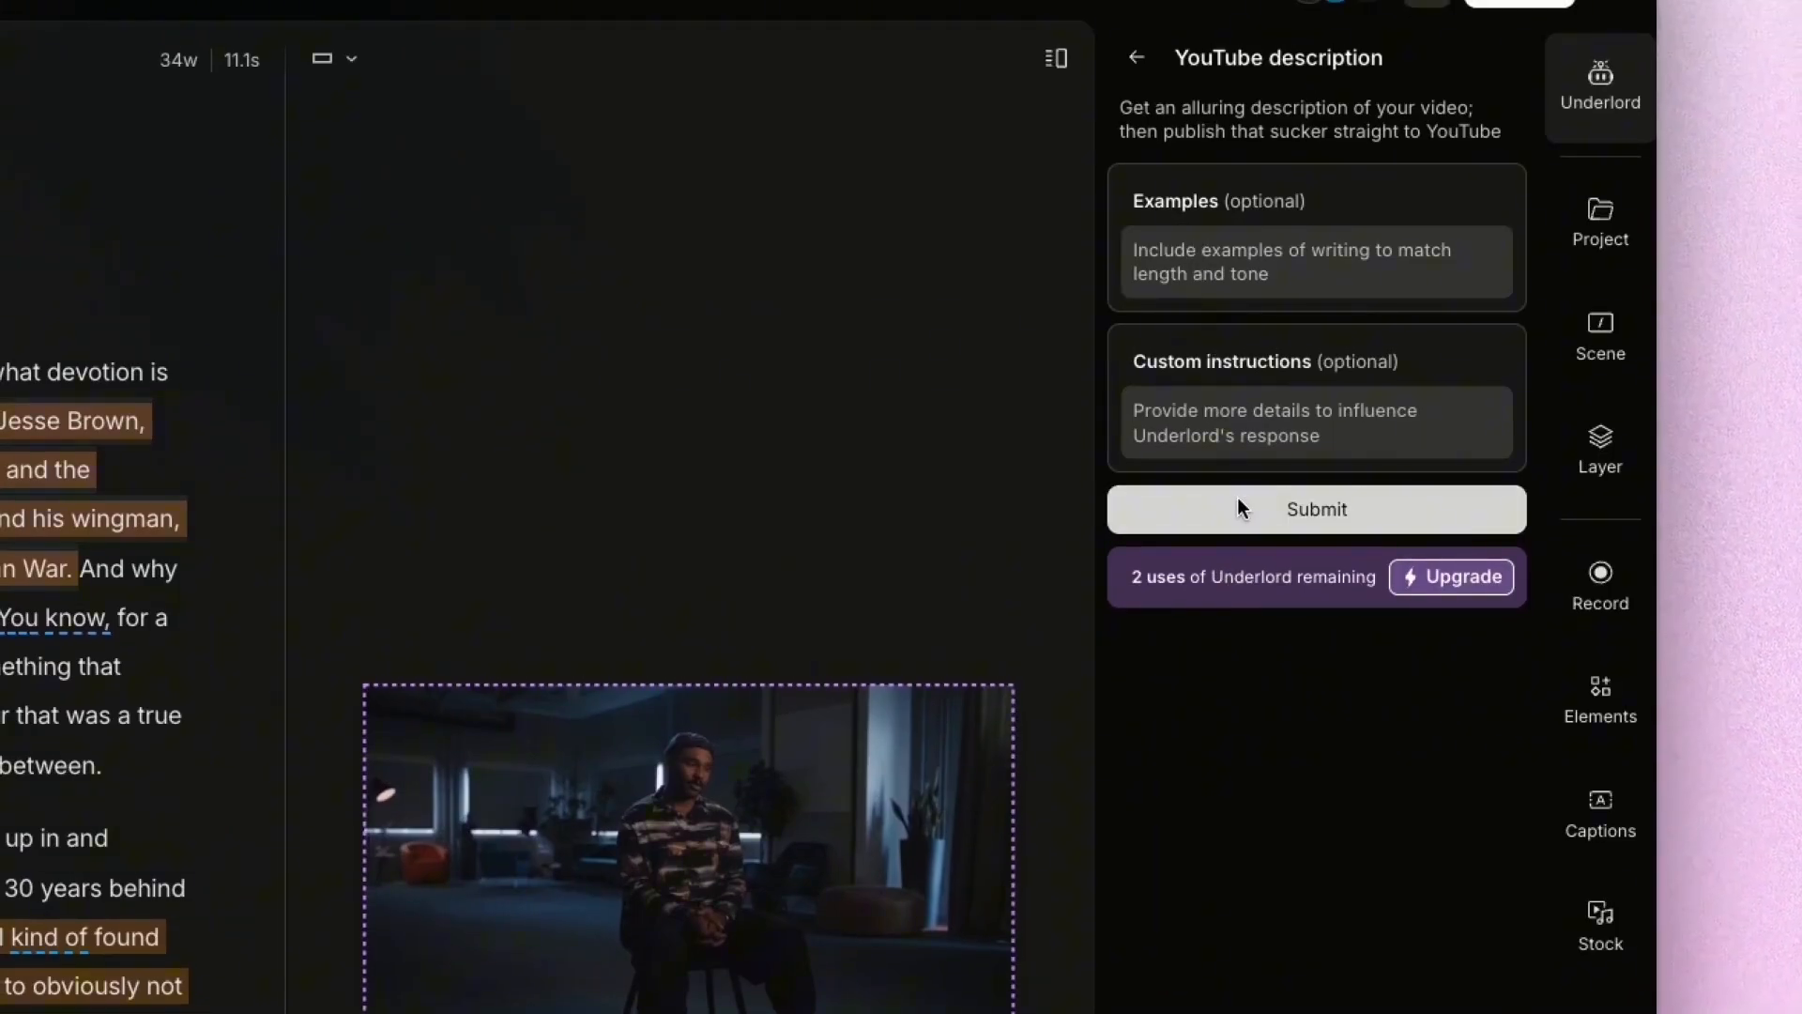
left_click(1288, 511)
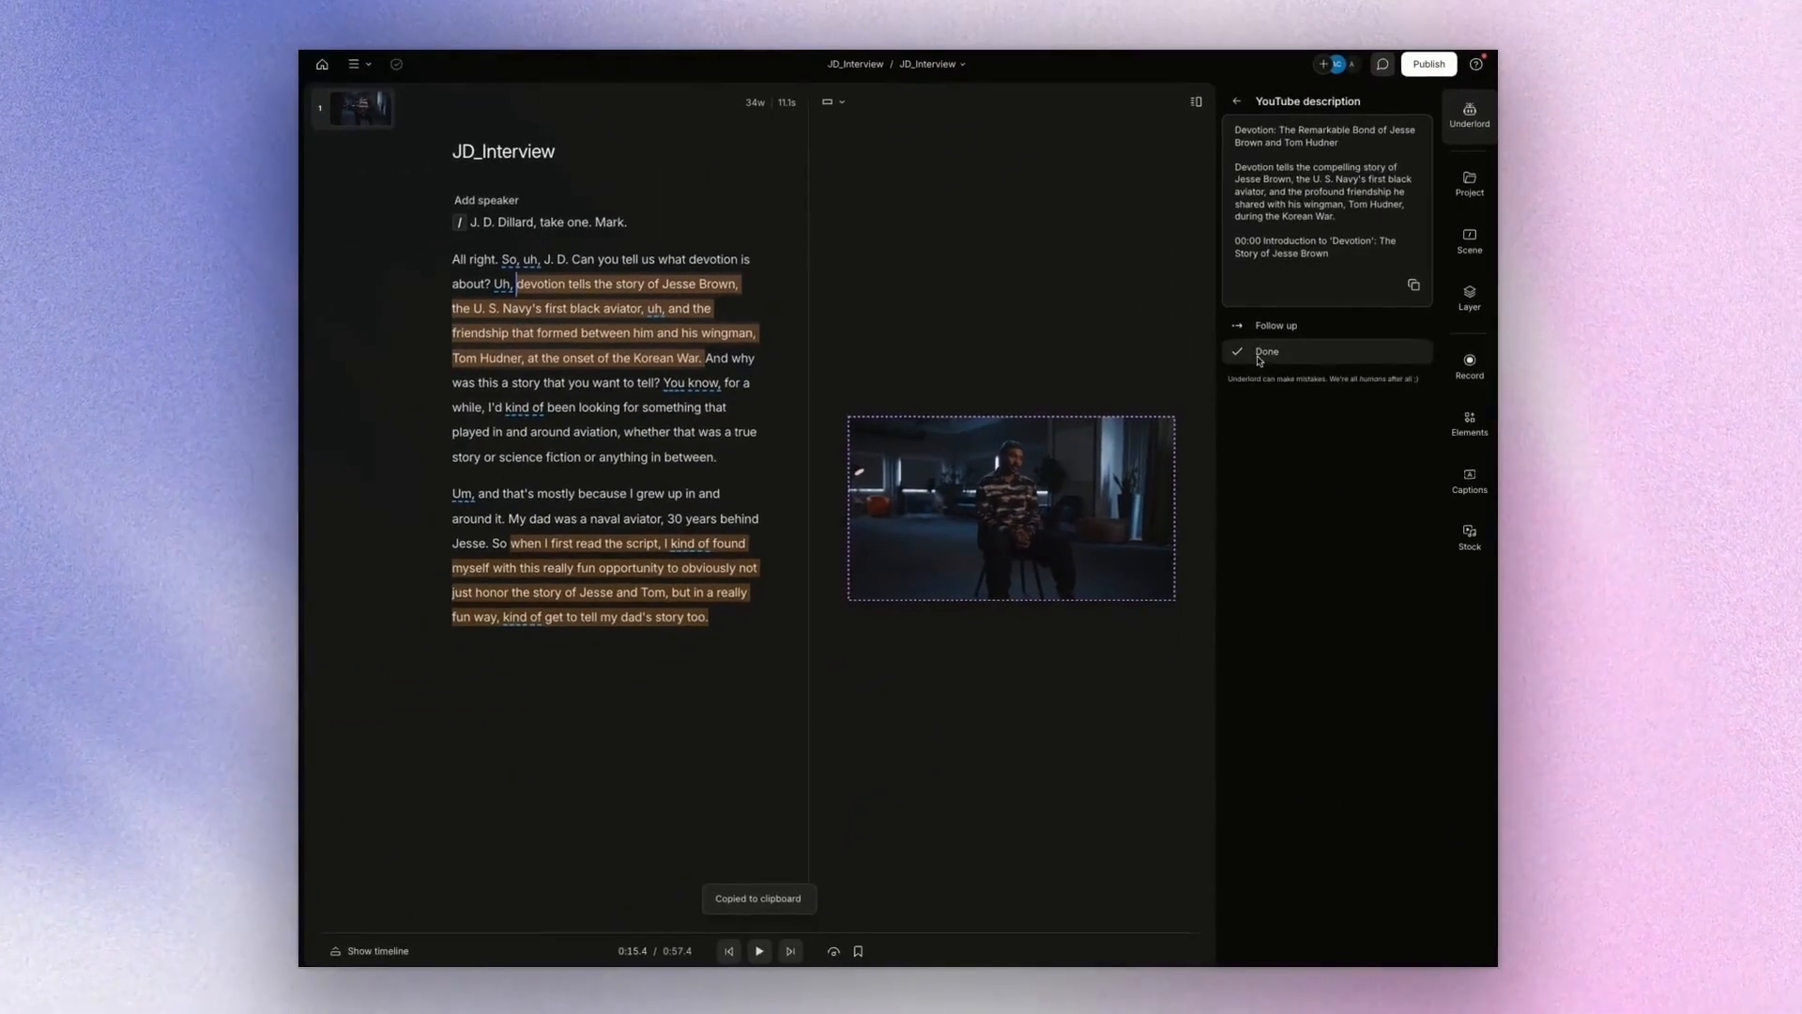
left_click(1197, 557)
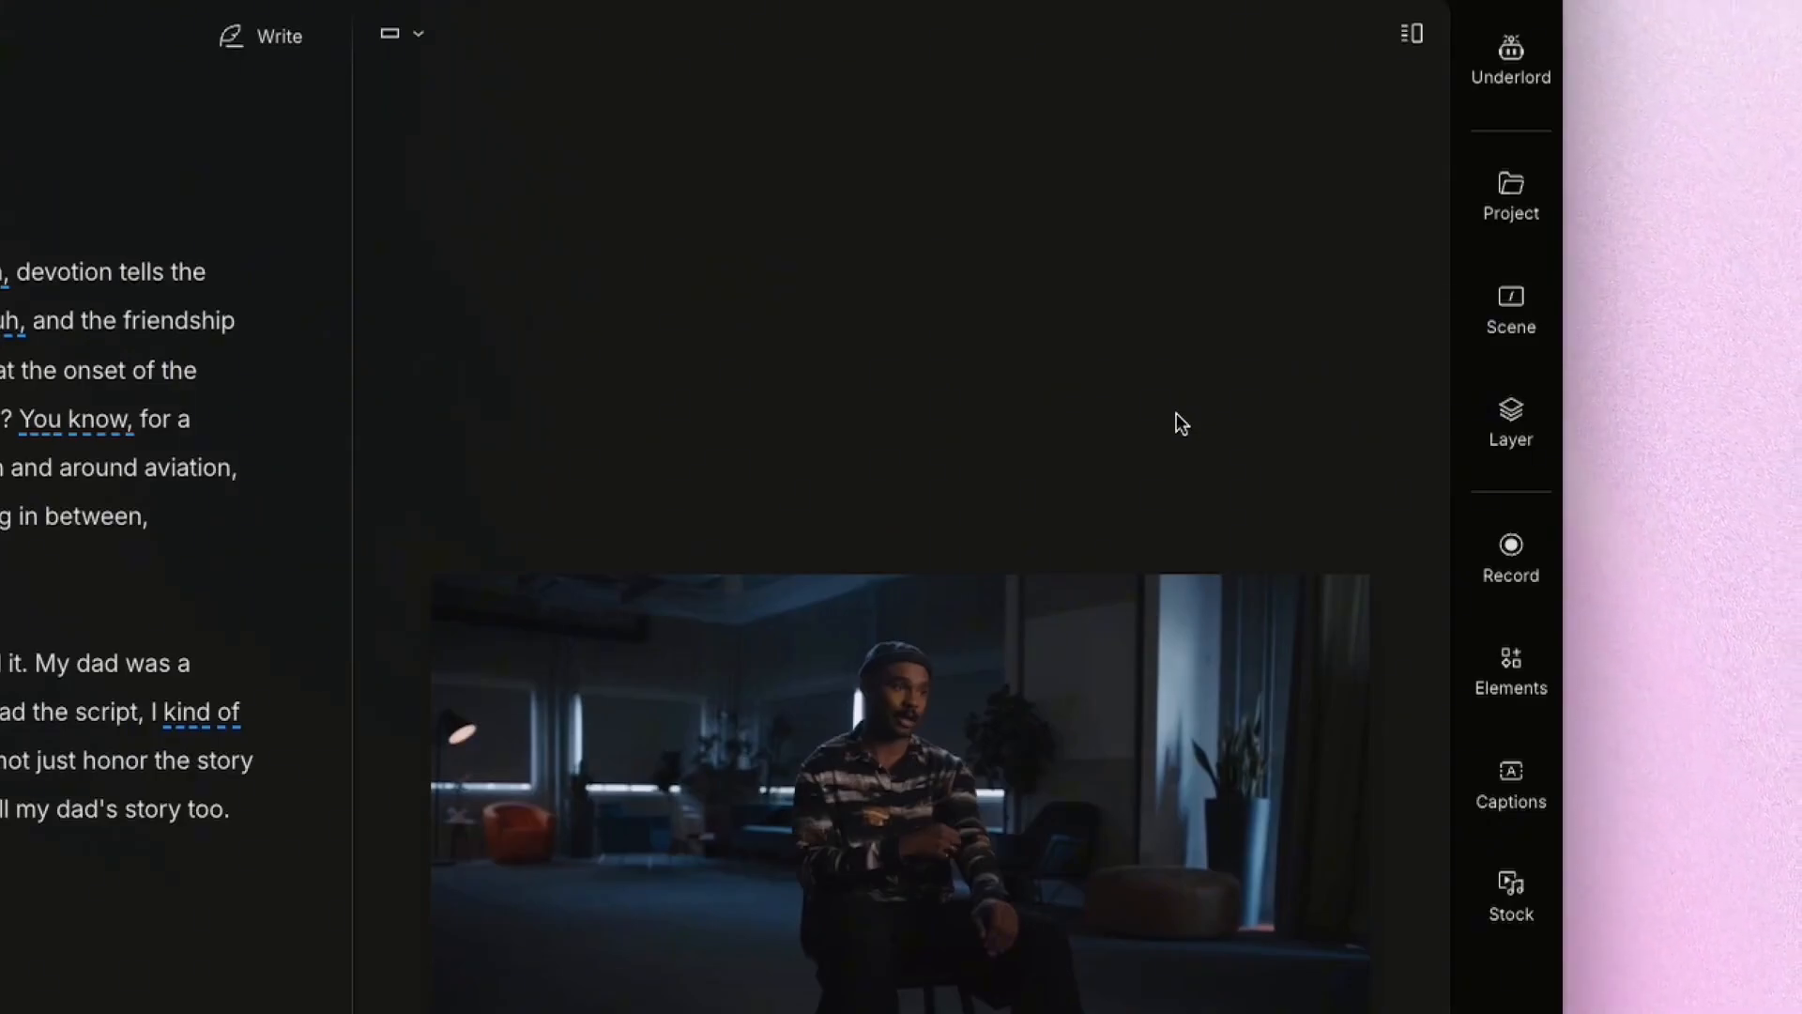
- Reopen the Underlord tools for the Testing composition and browse the available AI actions
left_click(1513, 92)
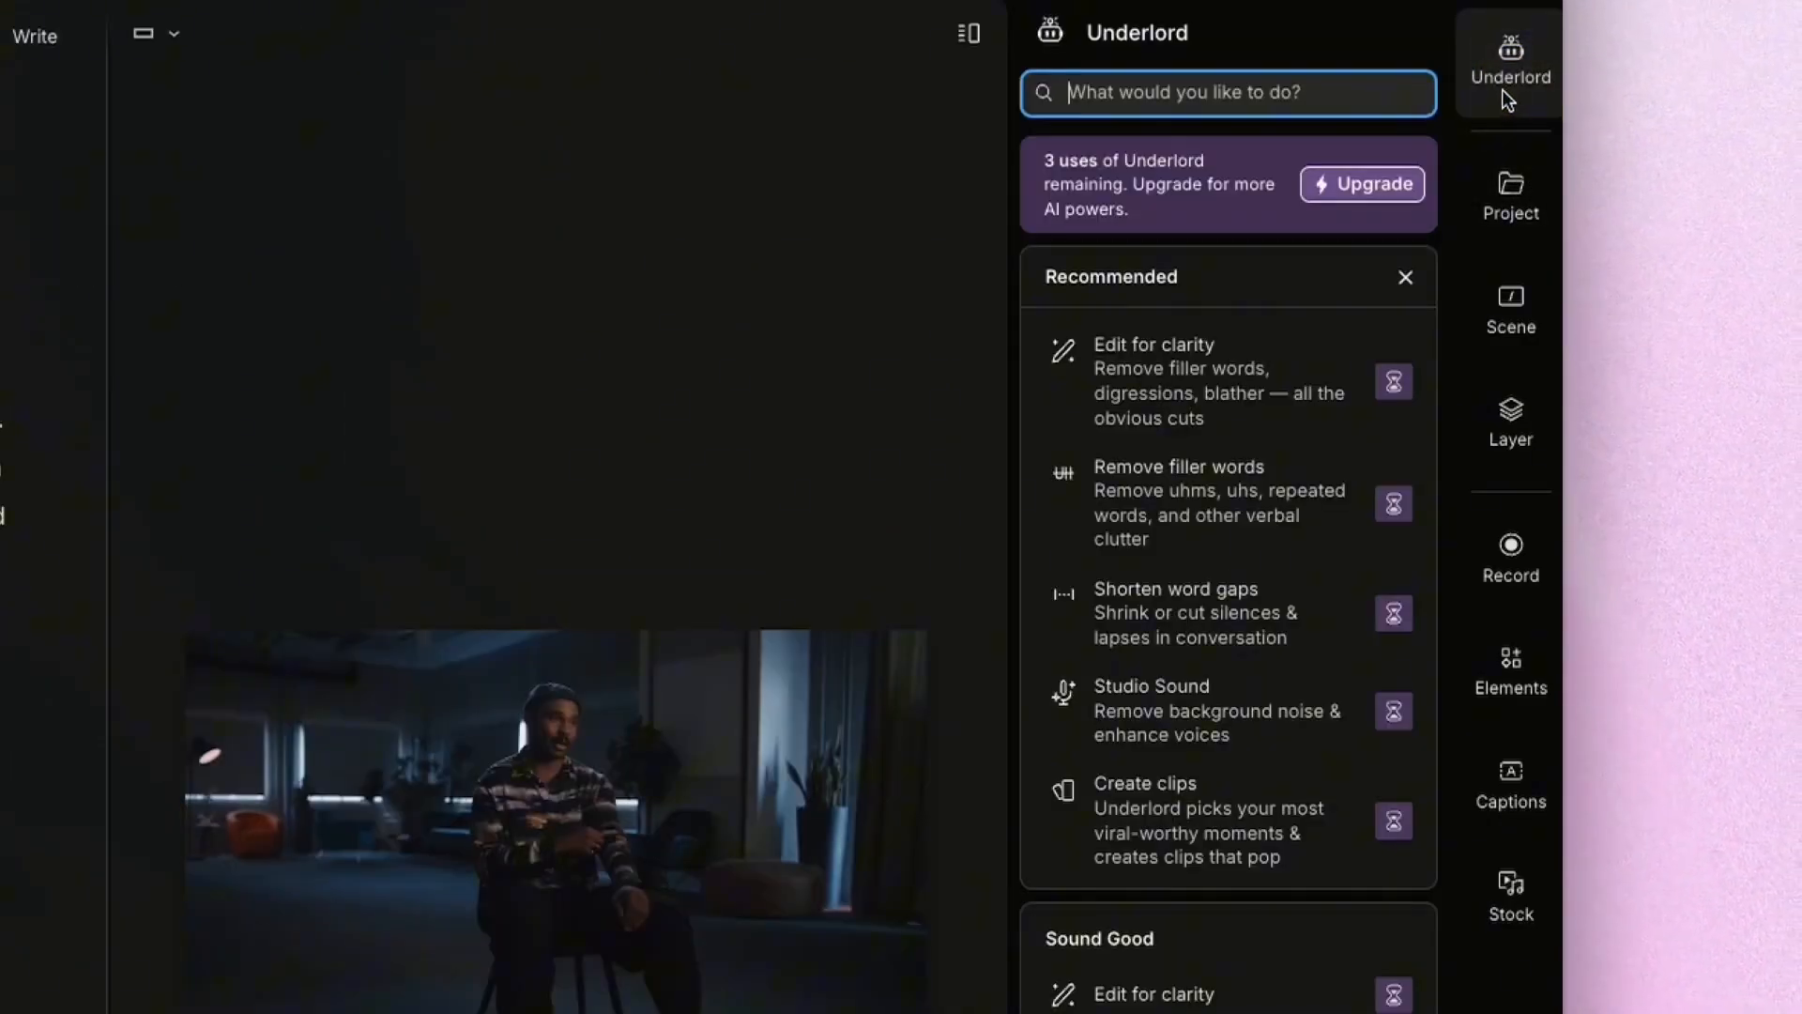
scroll(1173, 394, "down", 6)
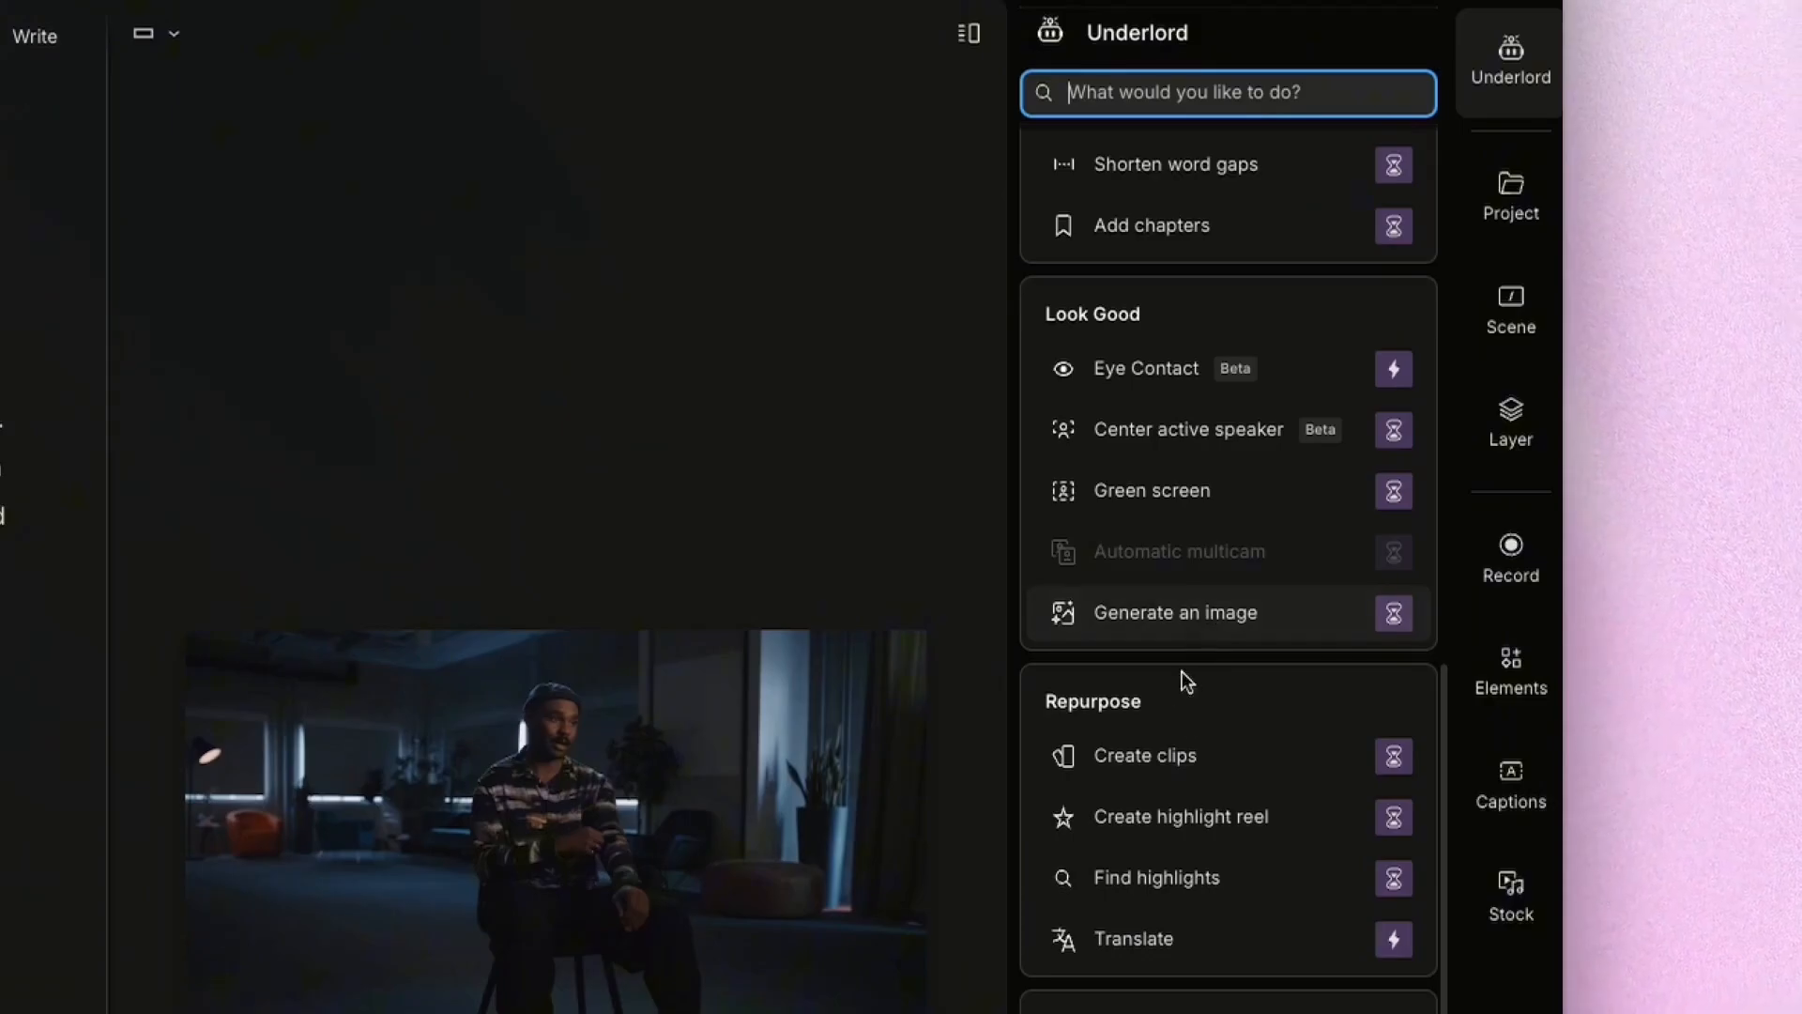
scroll(1184, 674, "up", 10)
scroll(1184, 488, "down", 8)
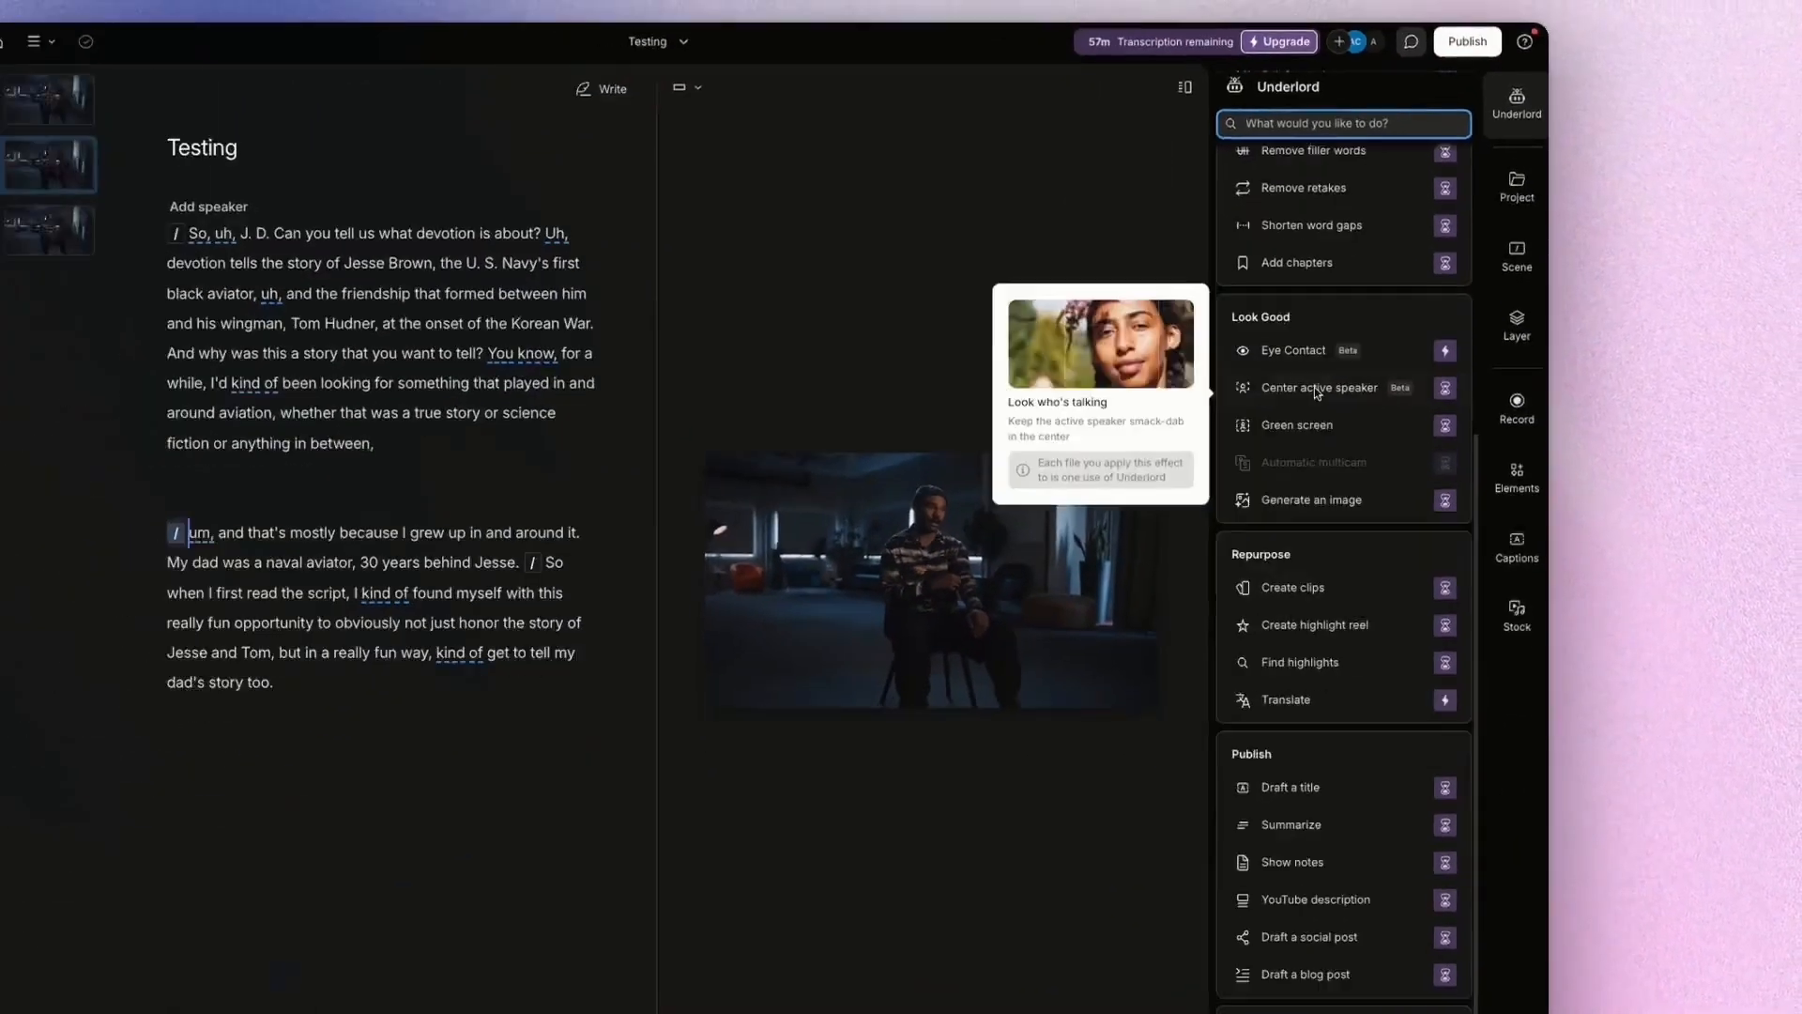
scroll(1314, 392, "up", 7)
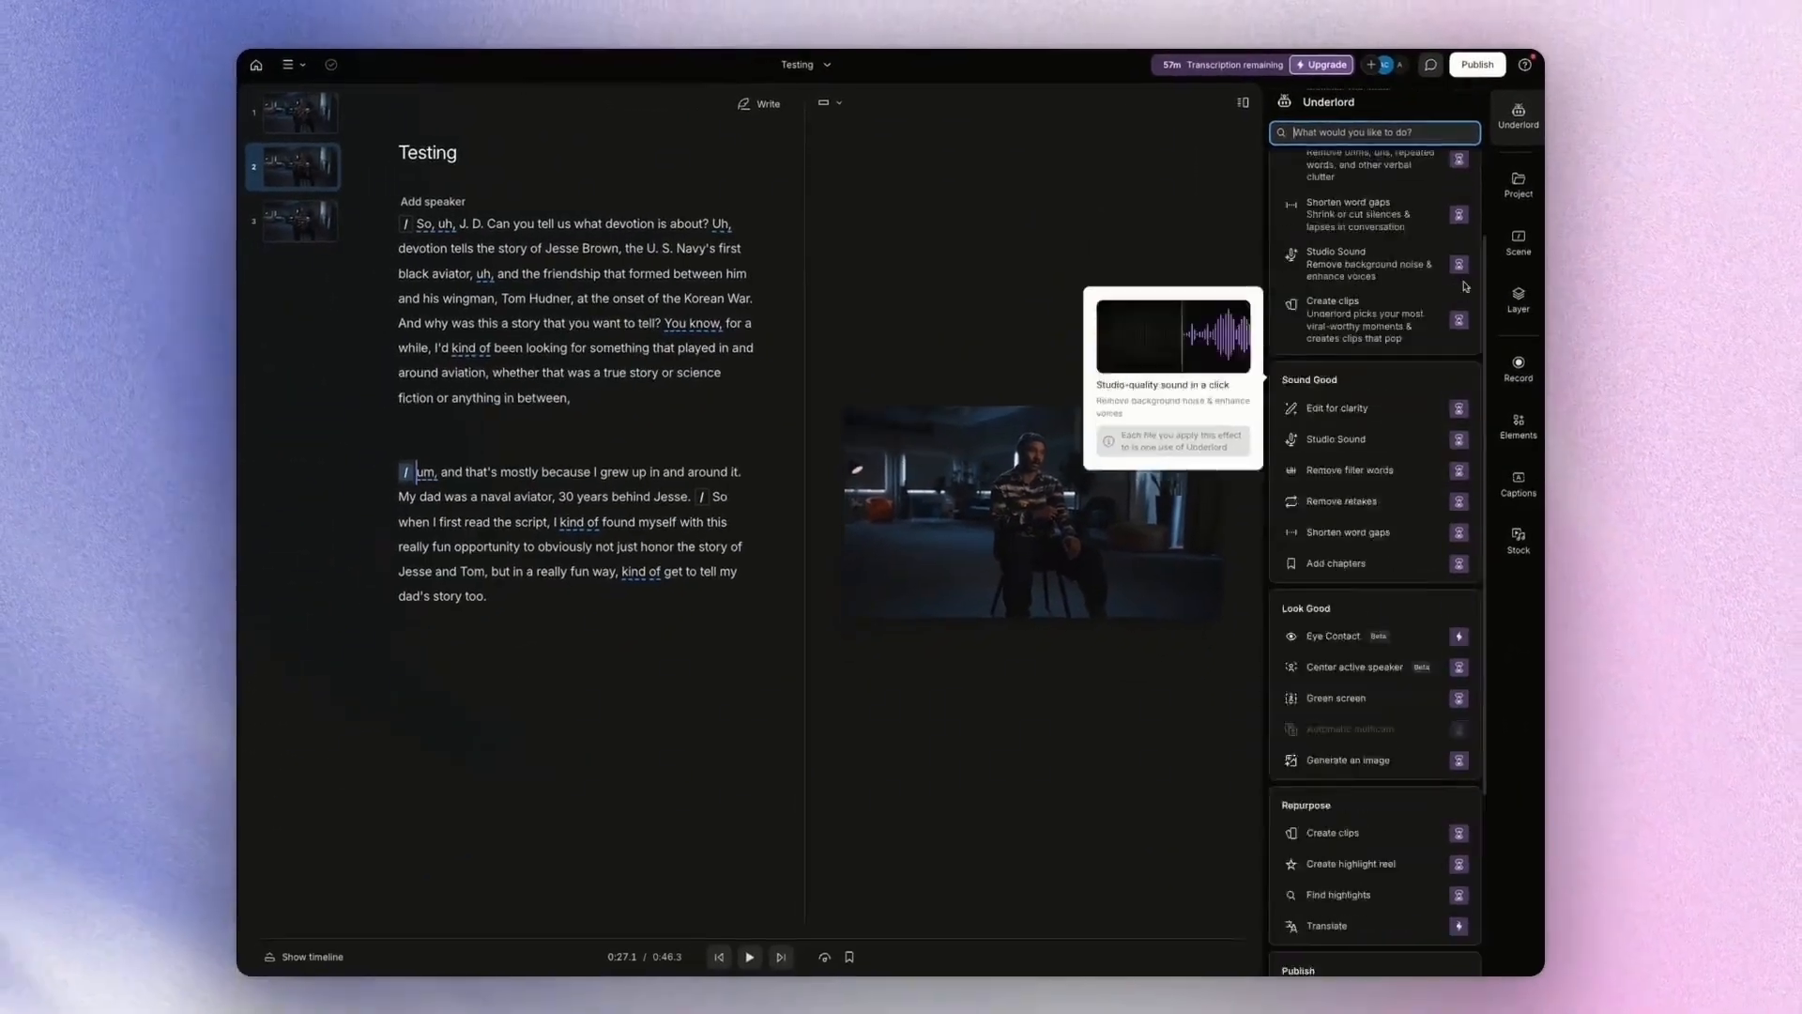
- Review the project's compositions and files, plus the current scene's layout, duration and background settings
left_click(1517, 186)
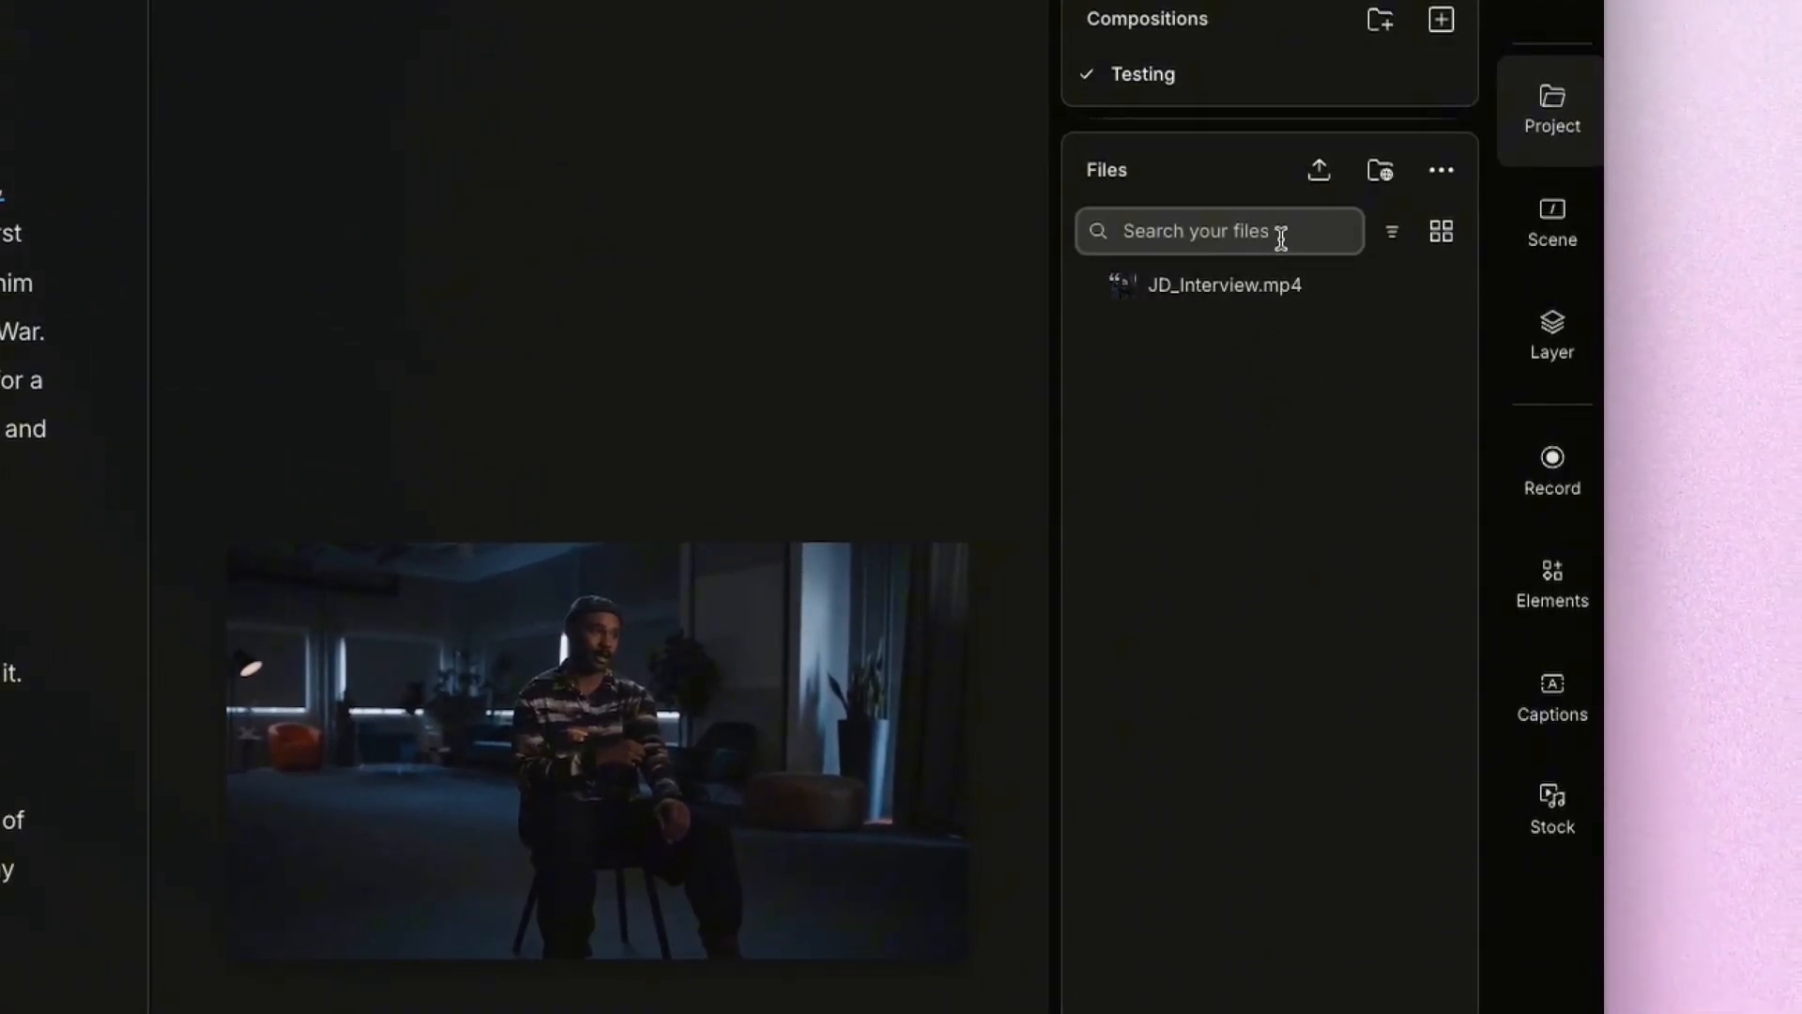
left_click(1557, 231)
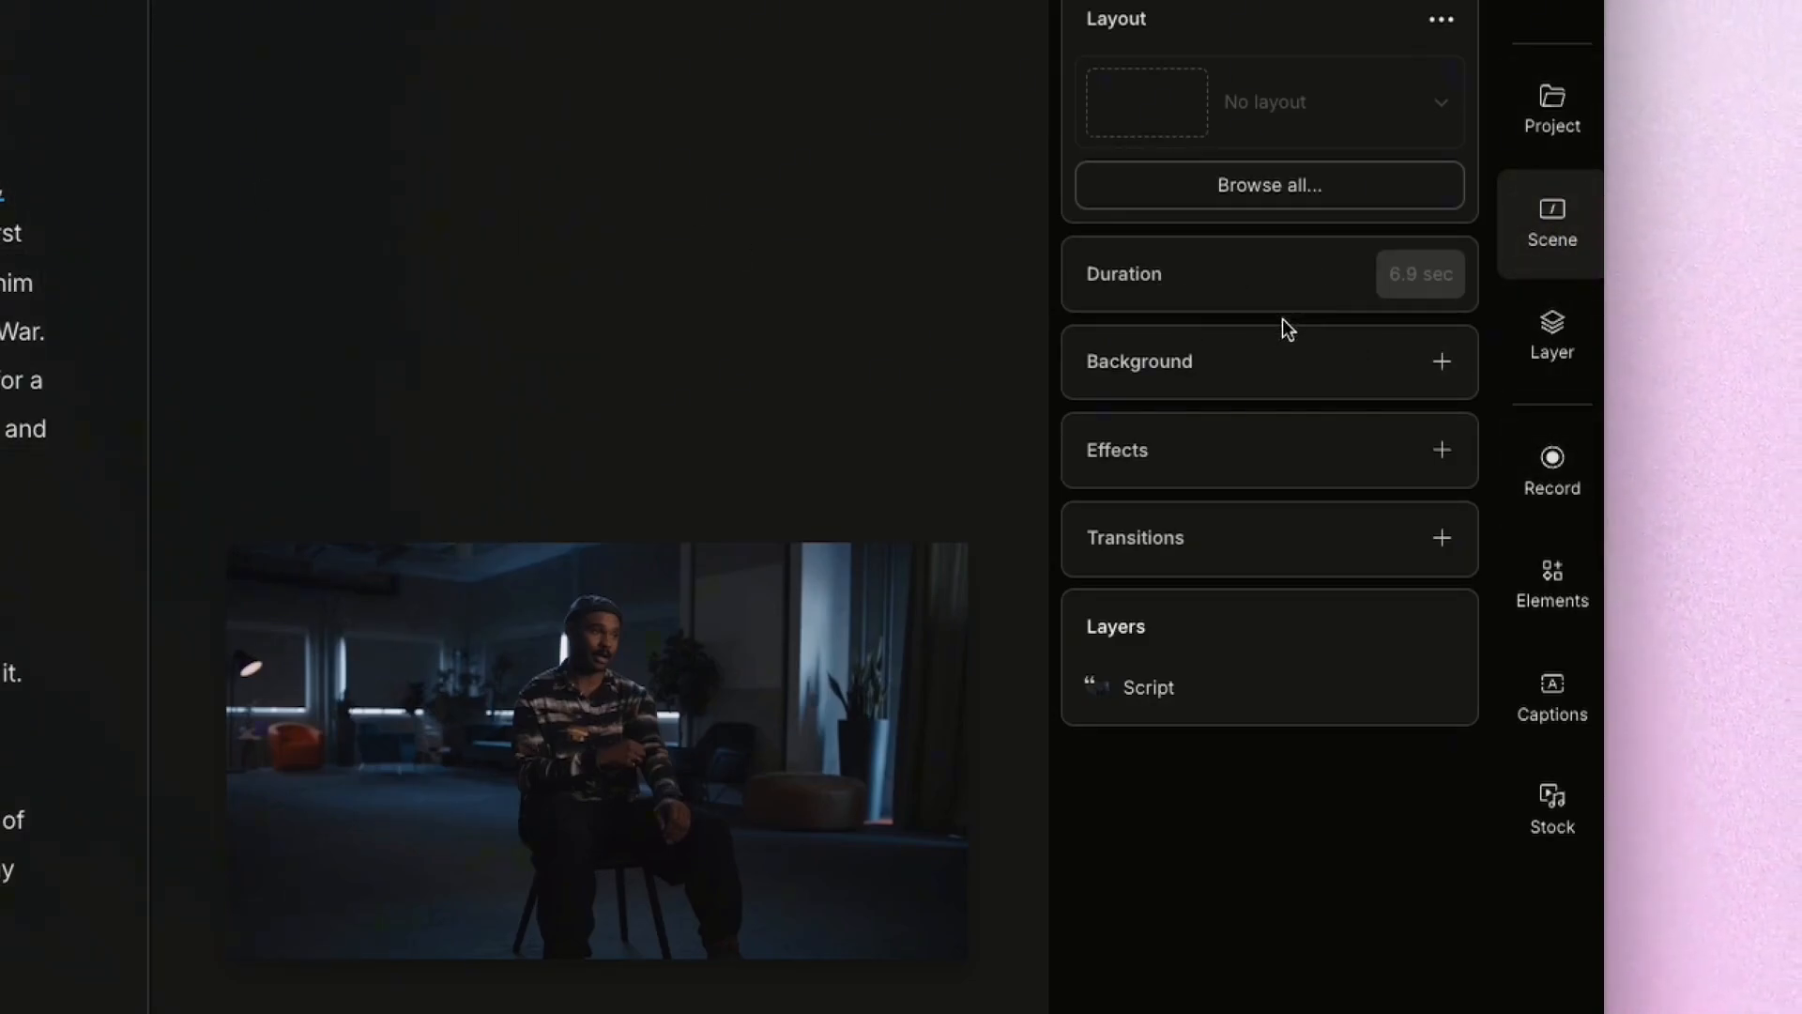
left_click(1387, 371)
left_click(1422, 369)
- Try the Pixelate effect on the current scene and undo it
left_click(1398, 457)
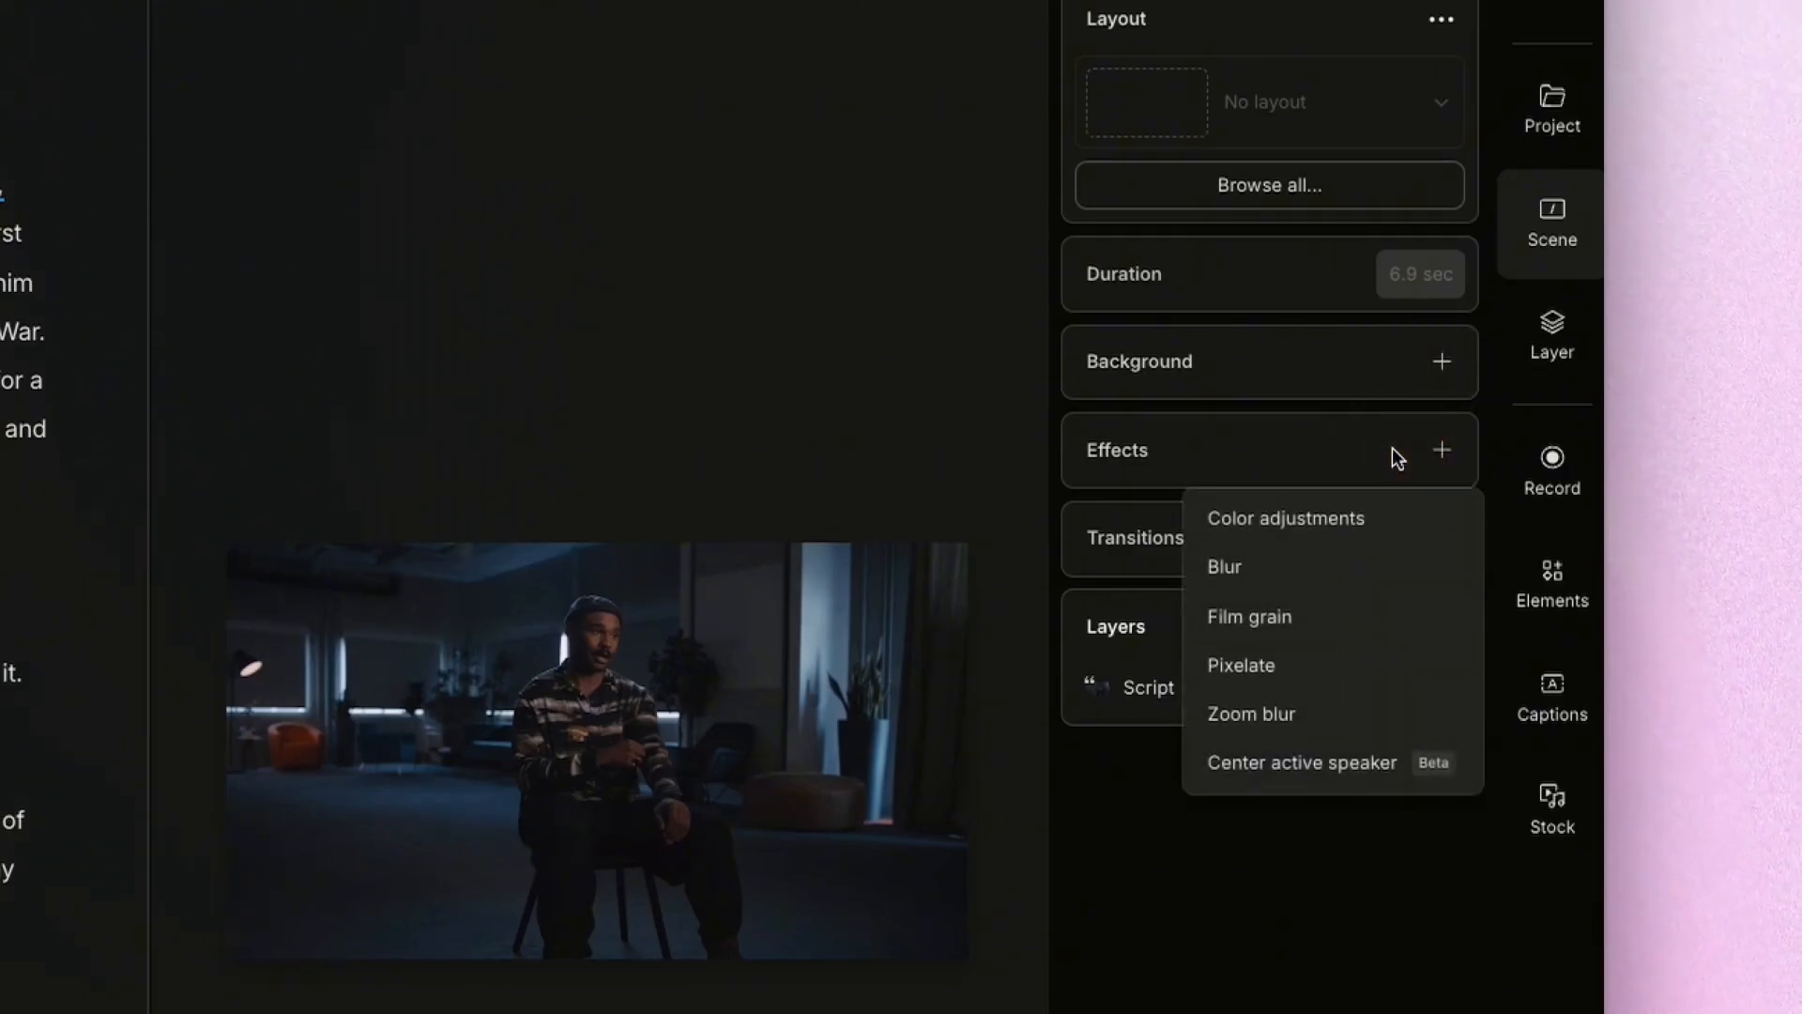
left_click(1257, 667)
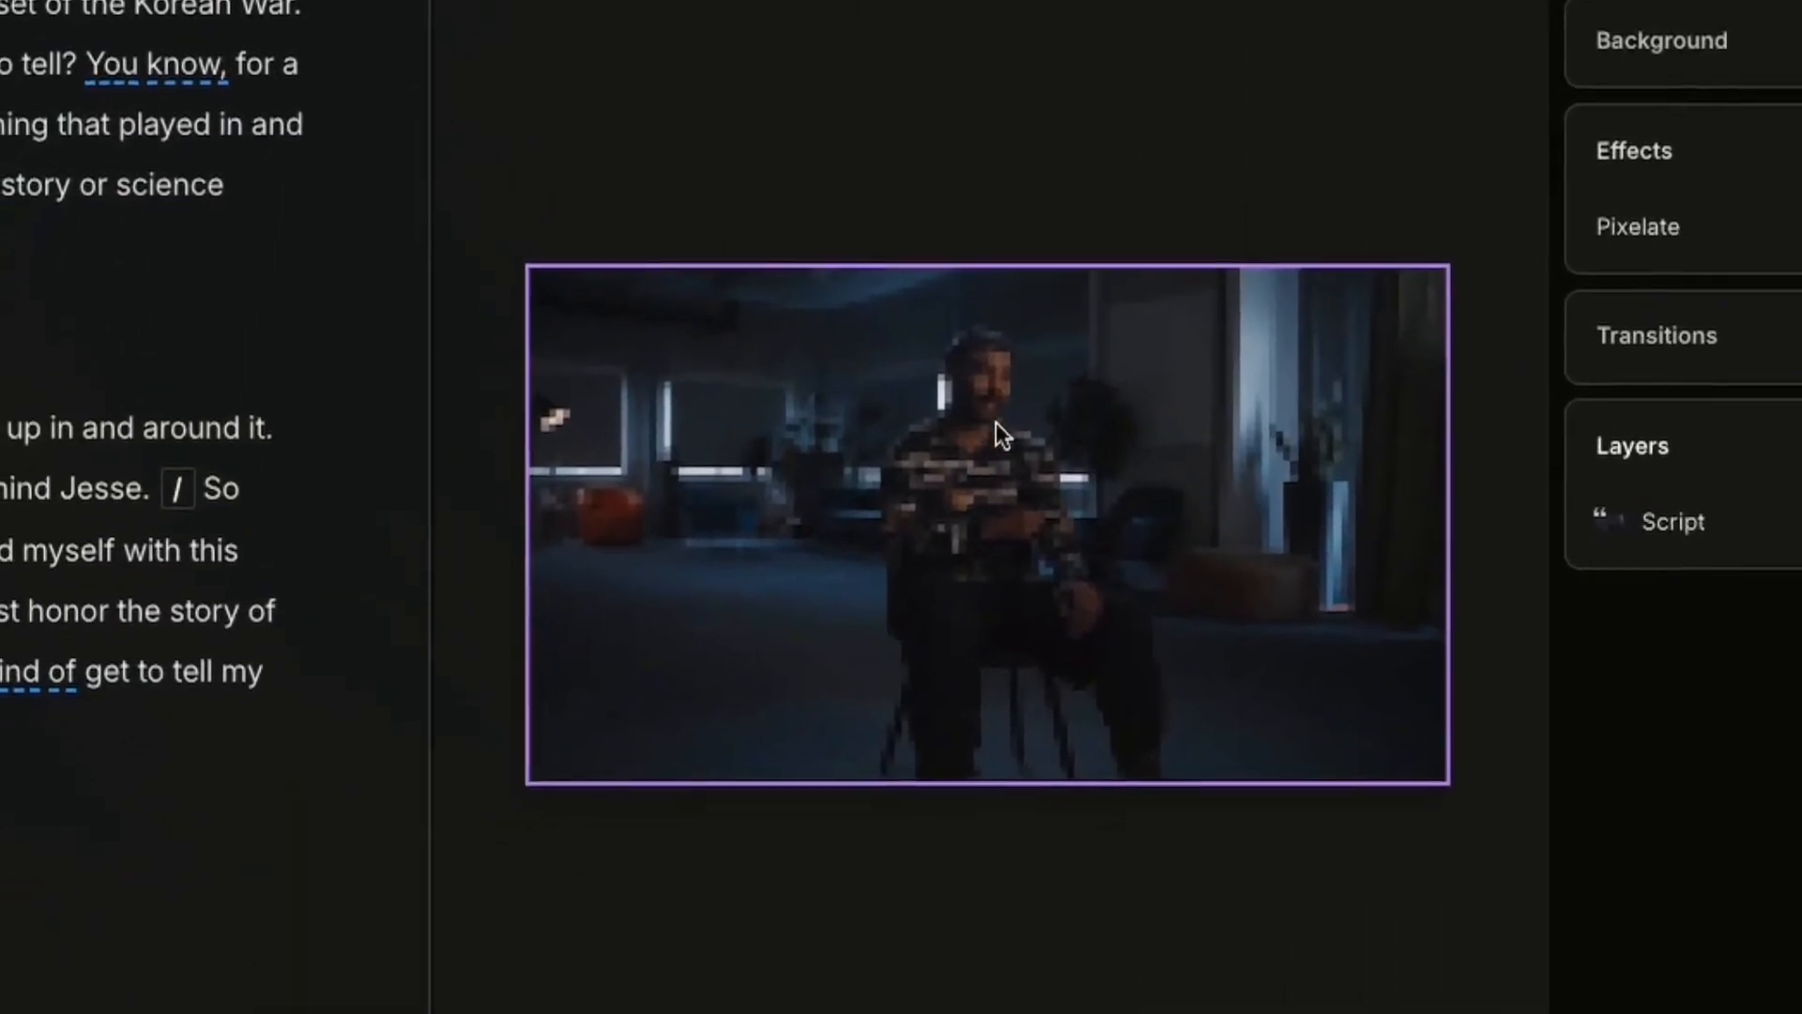
key("ctrl+z")
- Add the Film grain effect to the current scene and switch it off
left_click(1801, 143)
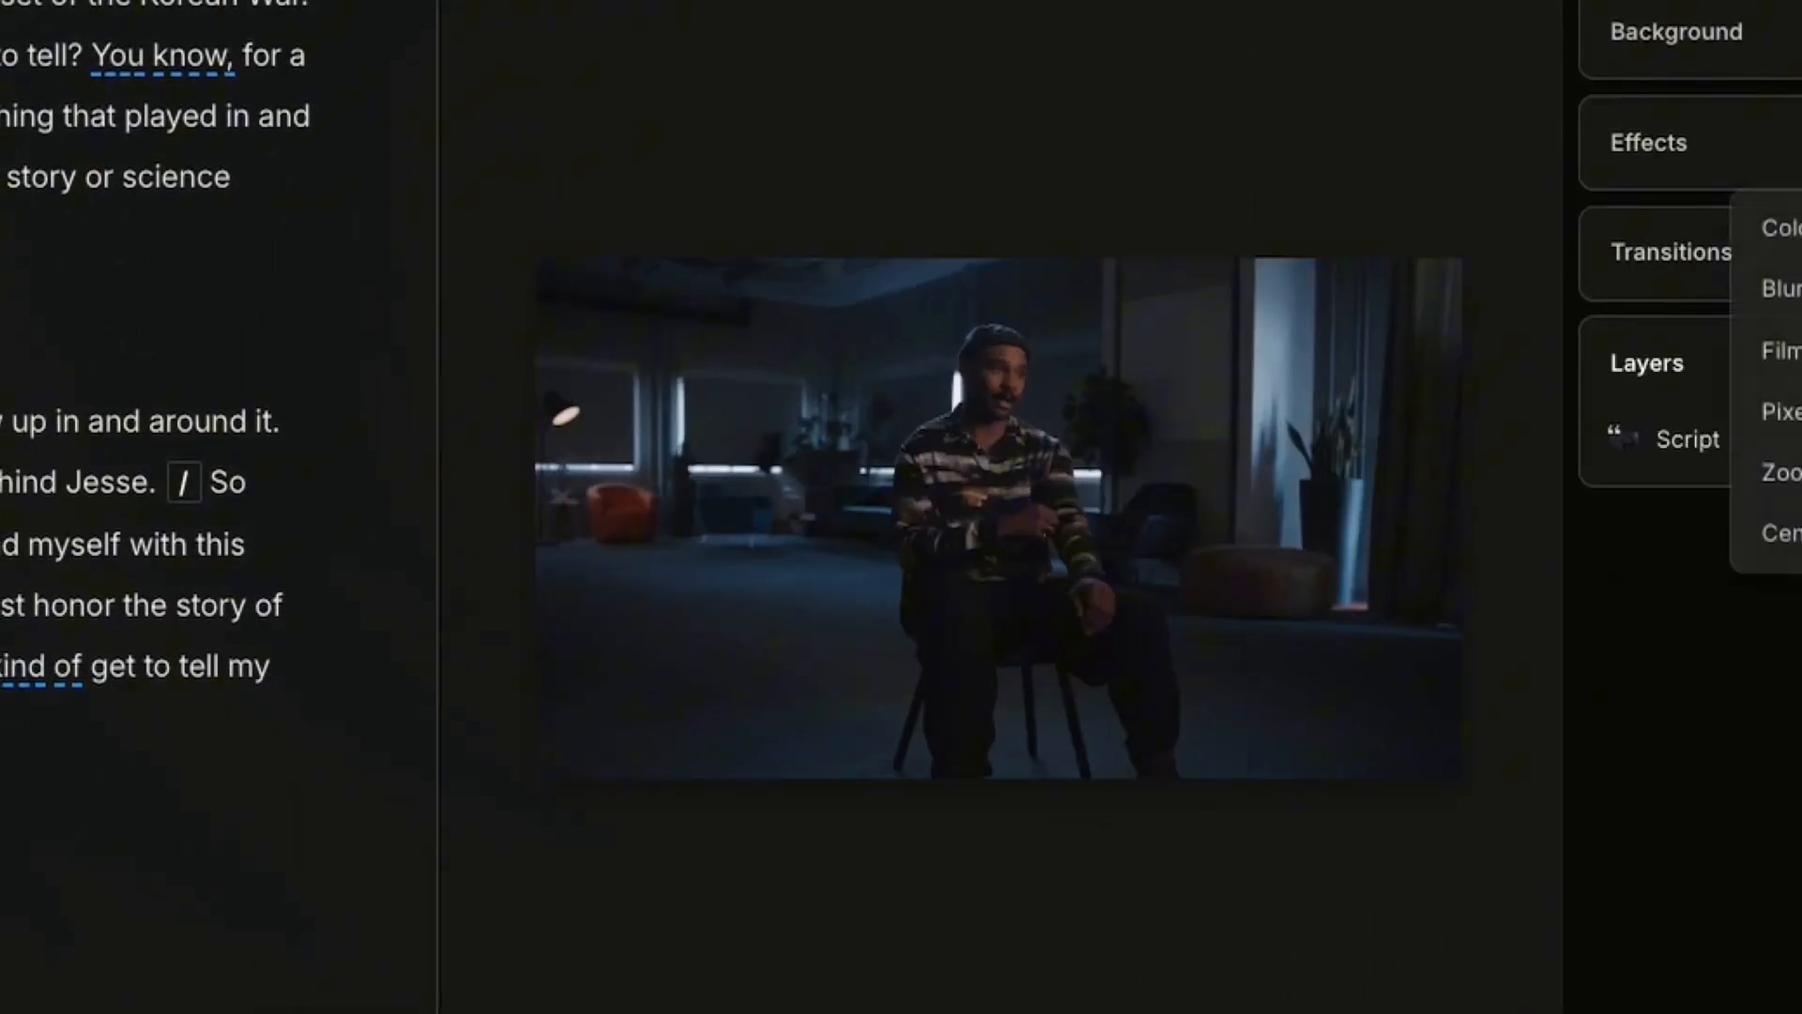
left_click(1783, 350)
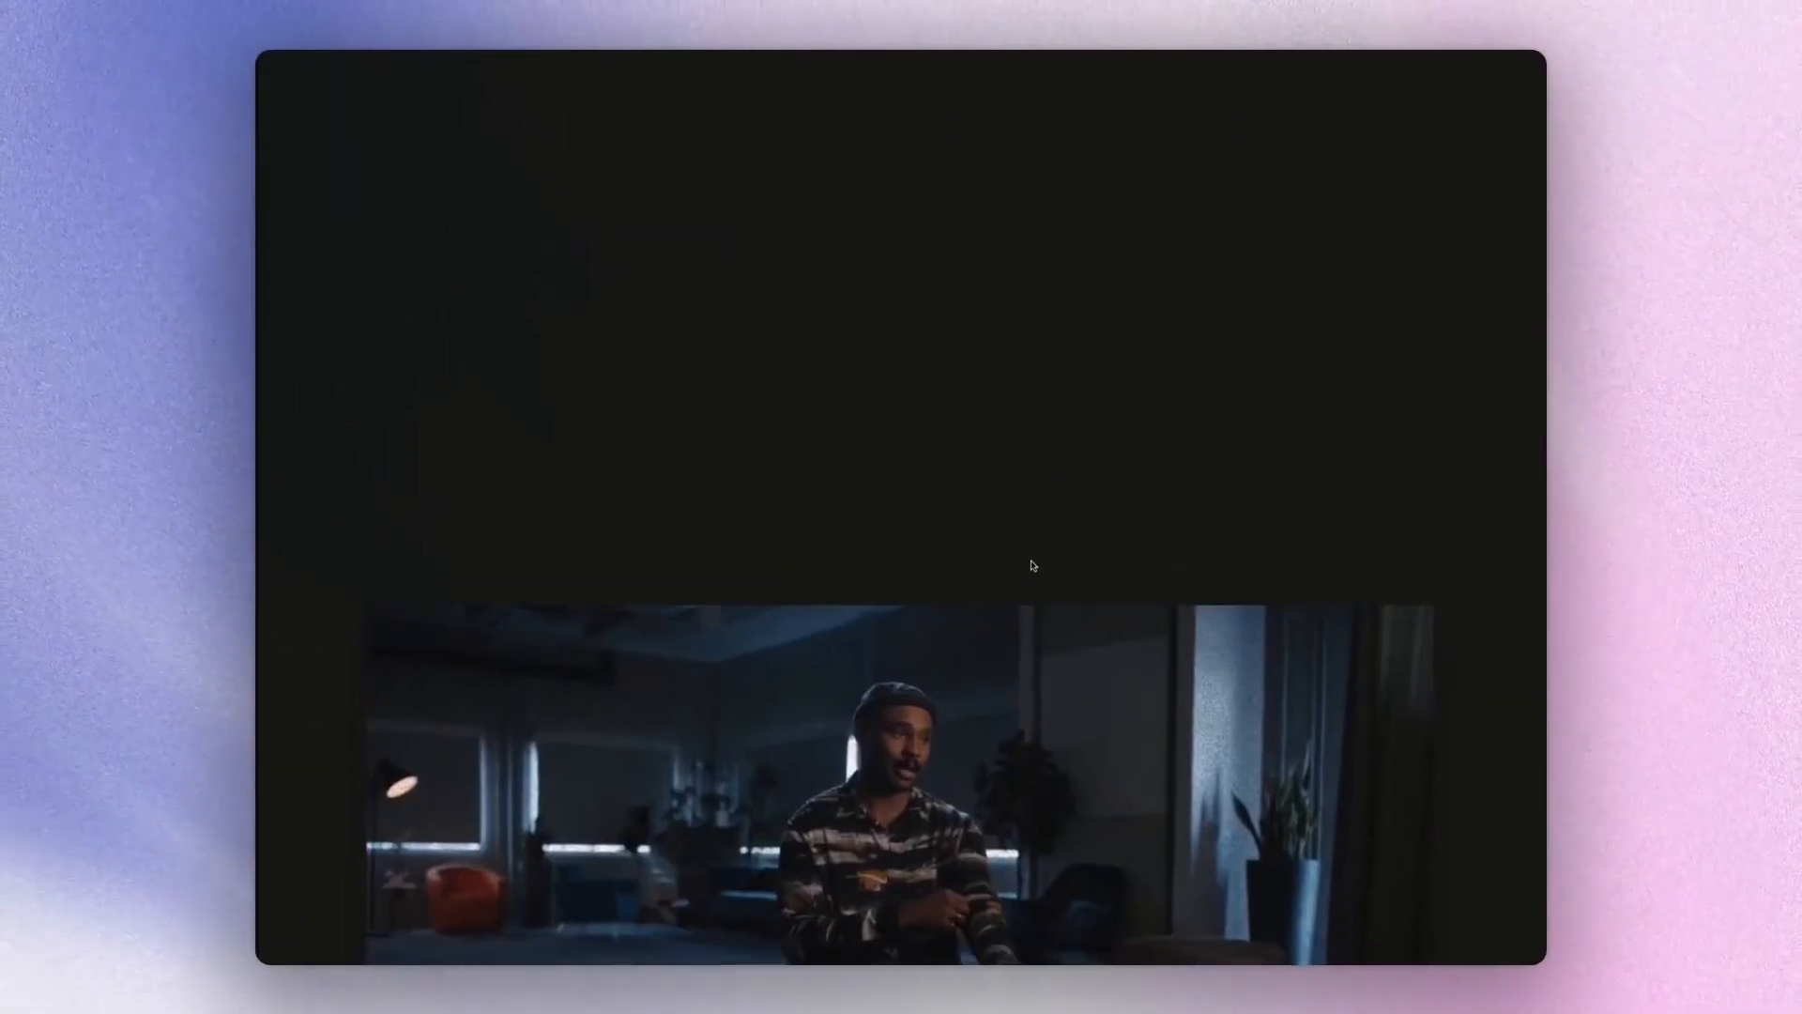
scroll(1032, 565, "down", 3)
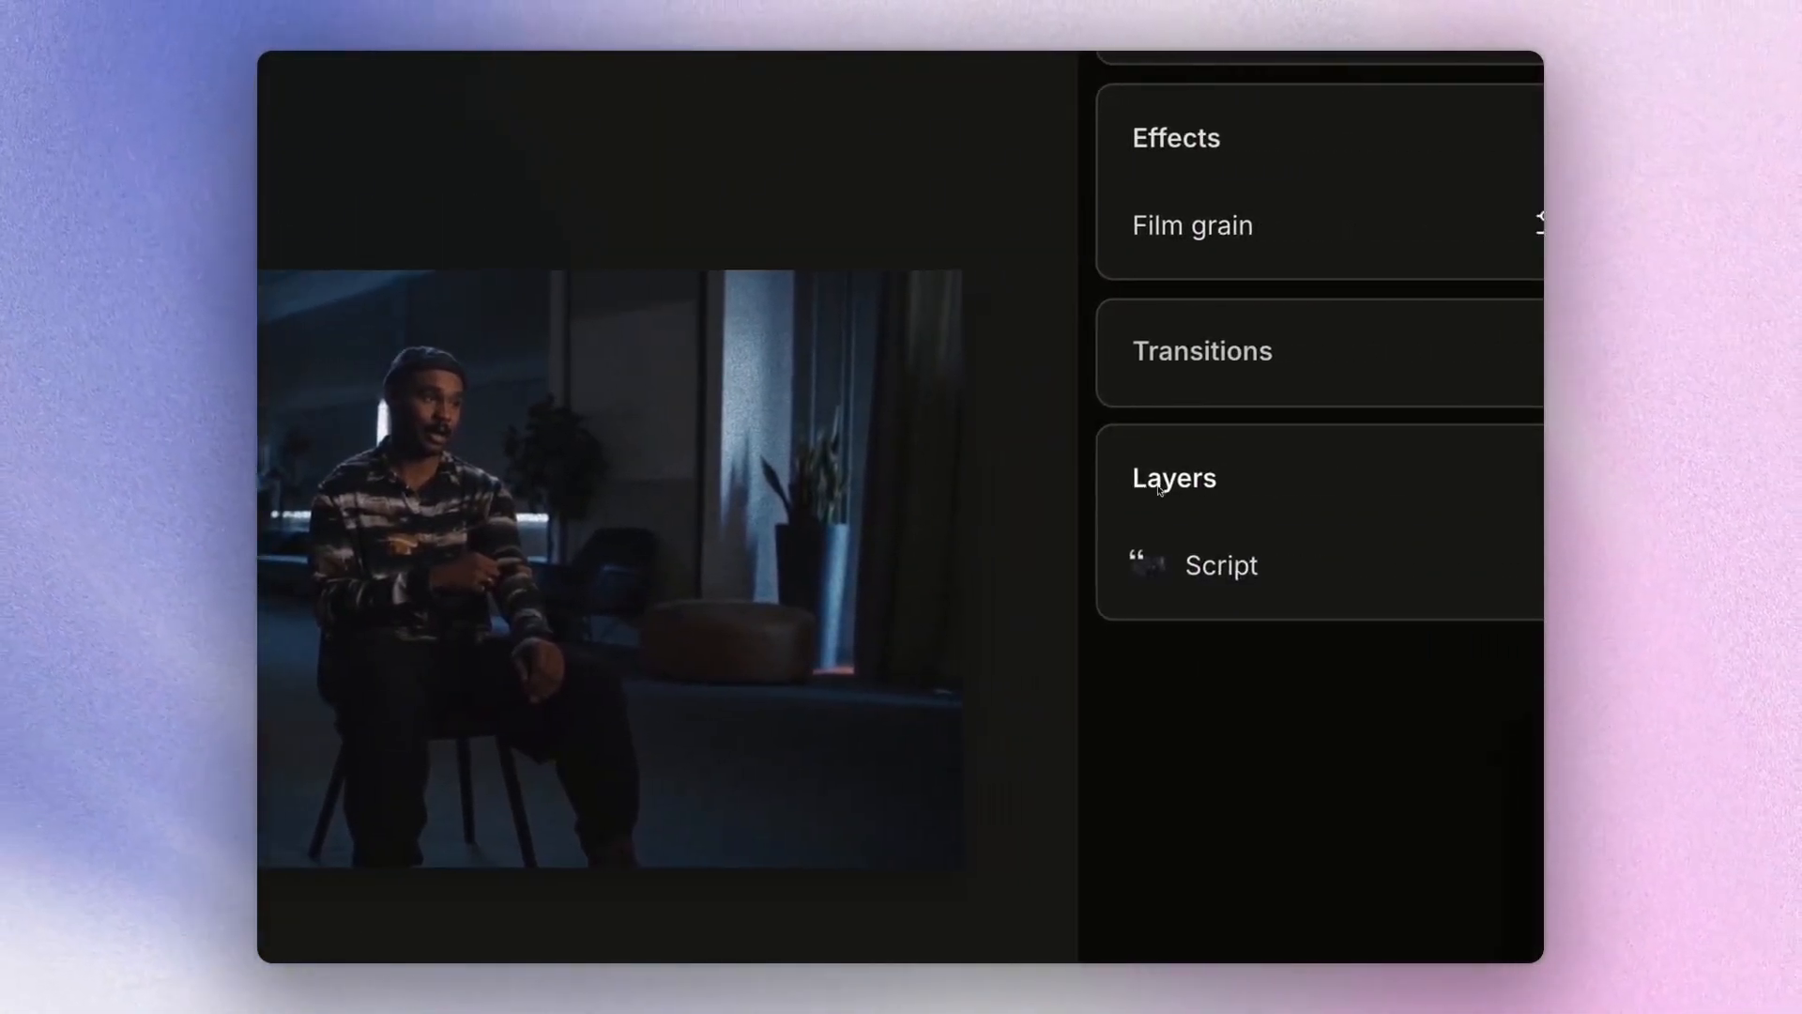
left_click(1467, 225)
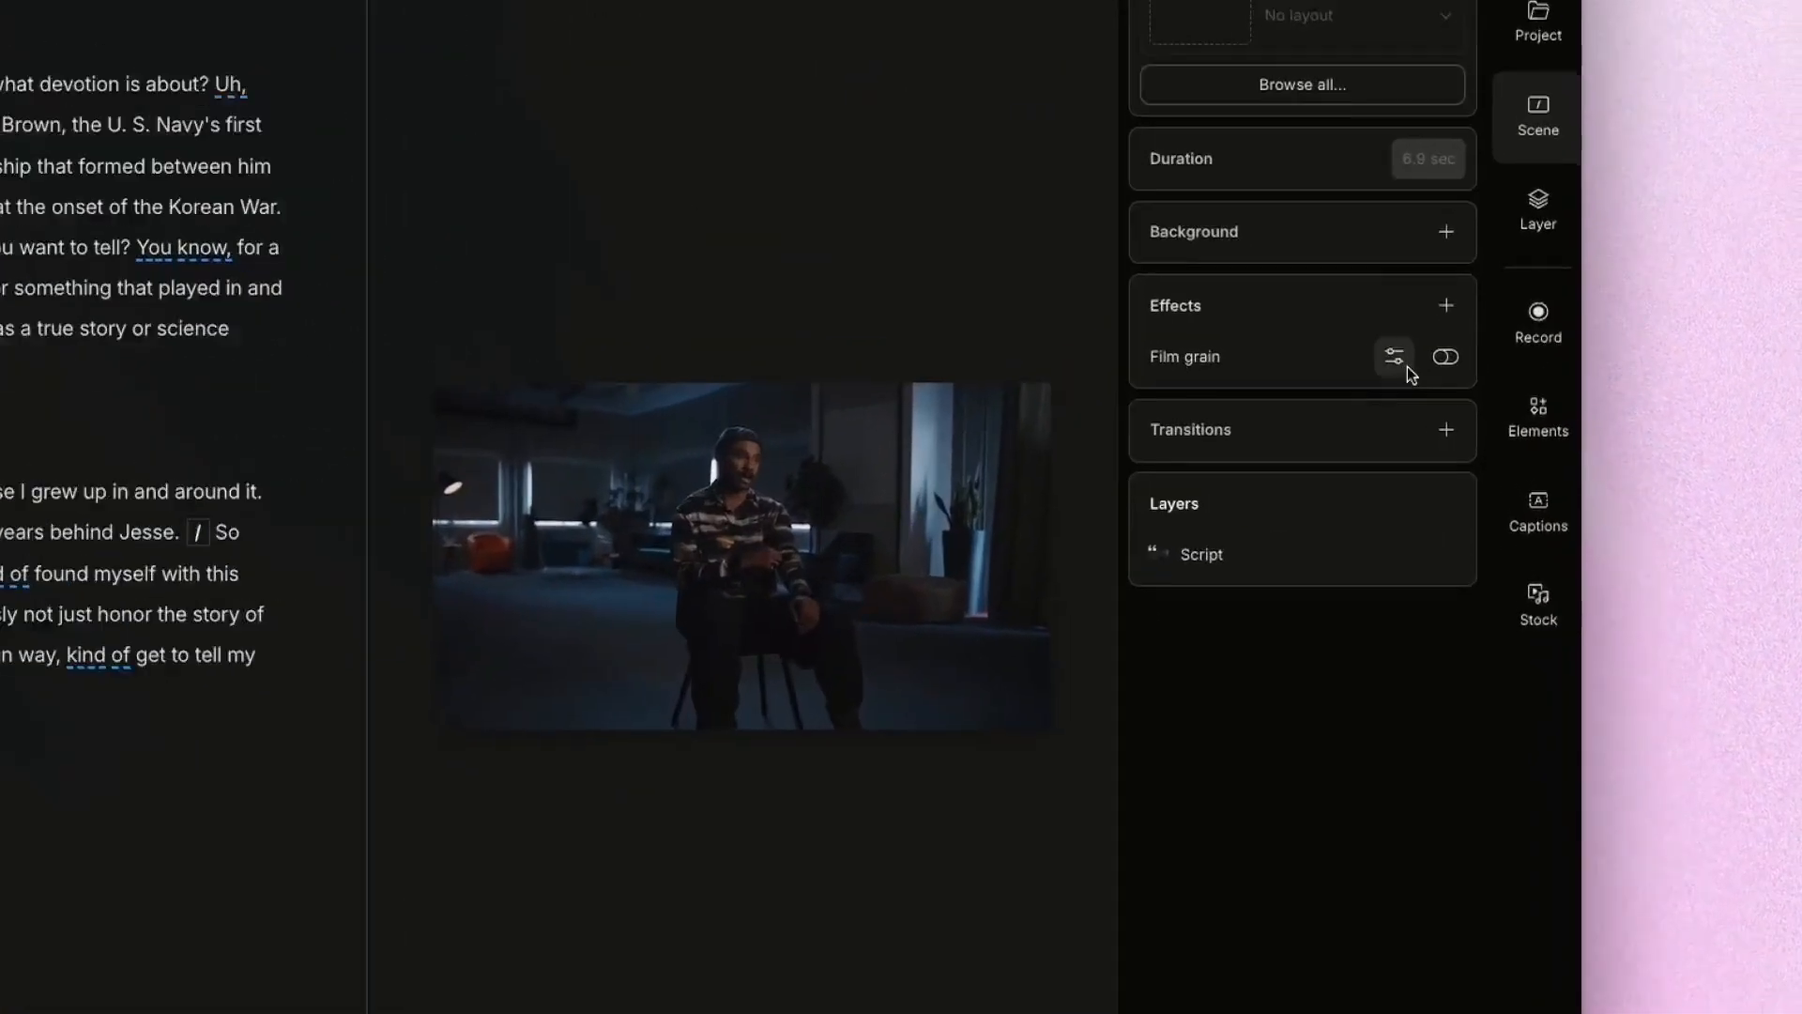
- Try the Zoom blur effect on the scene, and undo both it and the Film grain effect
left_click(1364, 324)
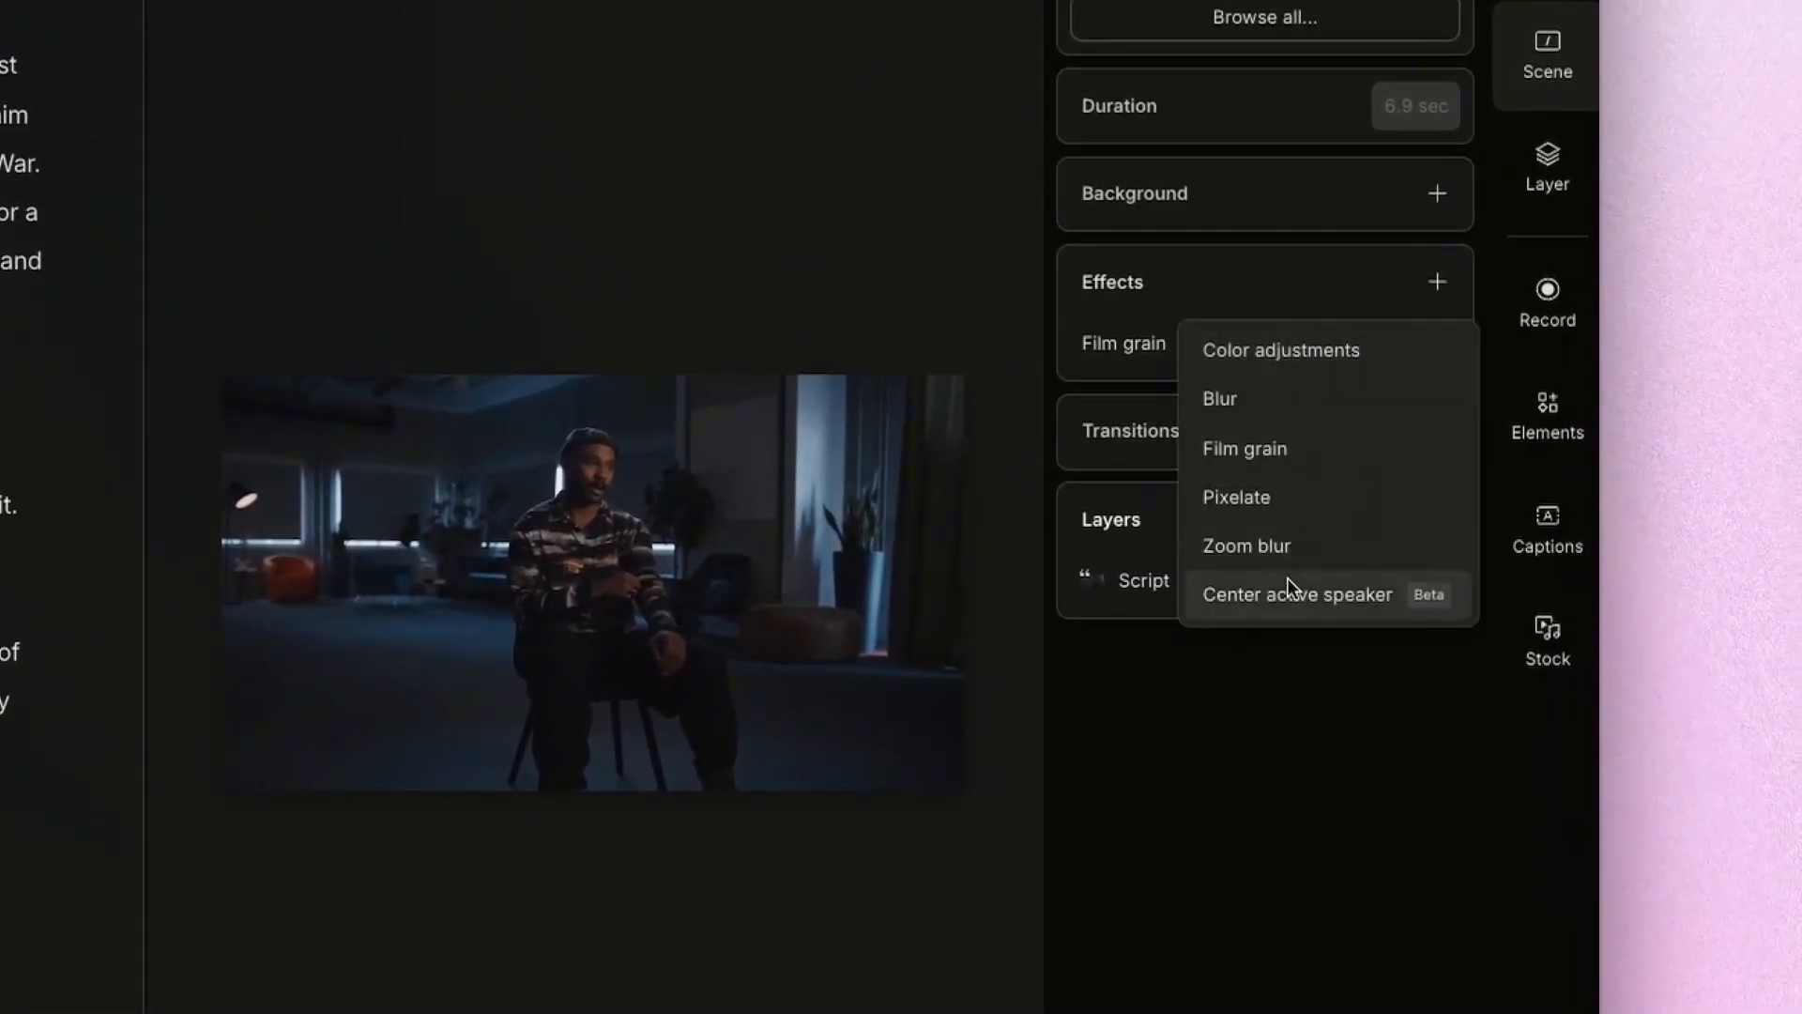
left_click(1275, 546)
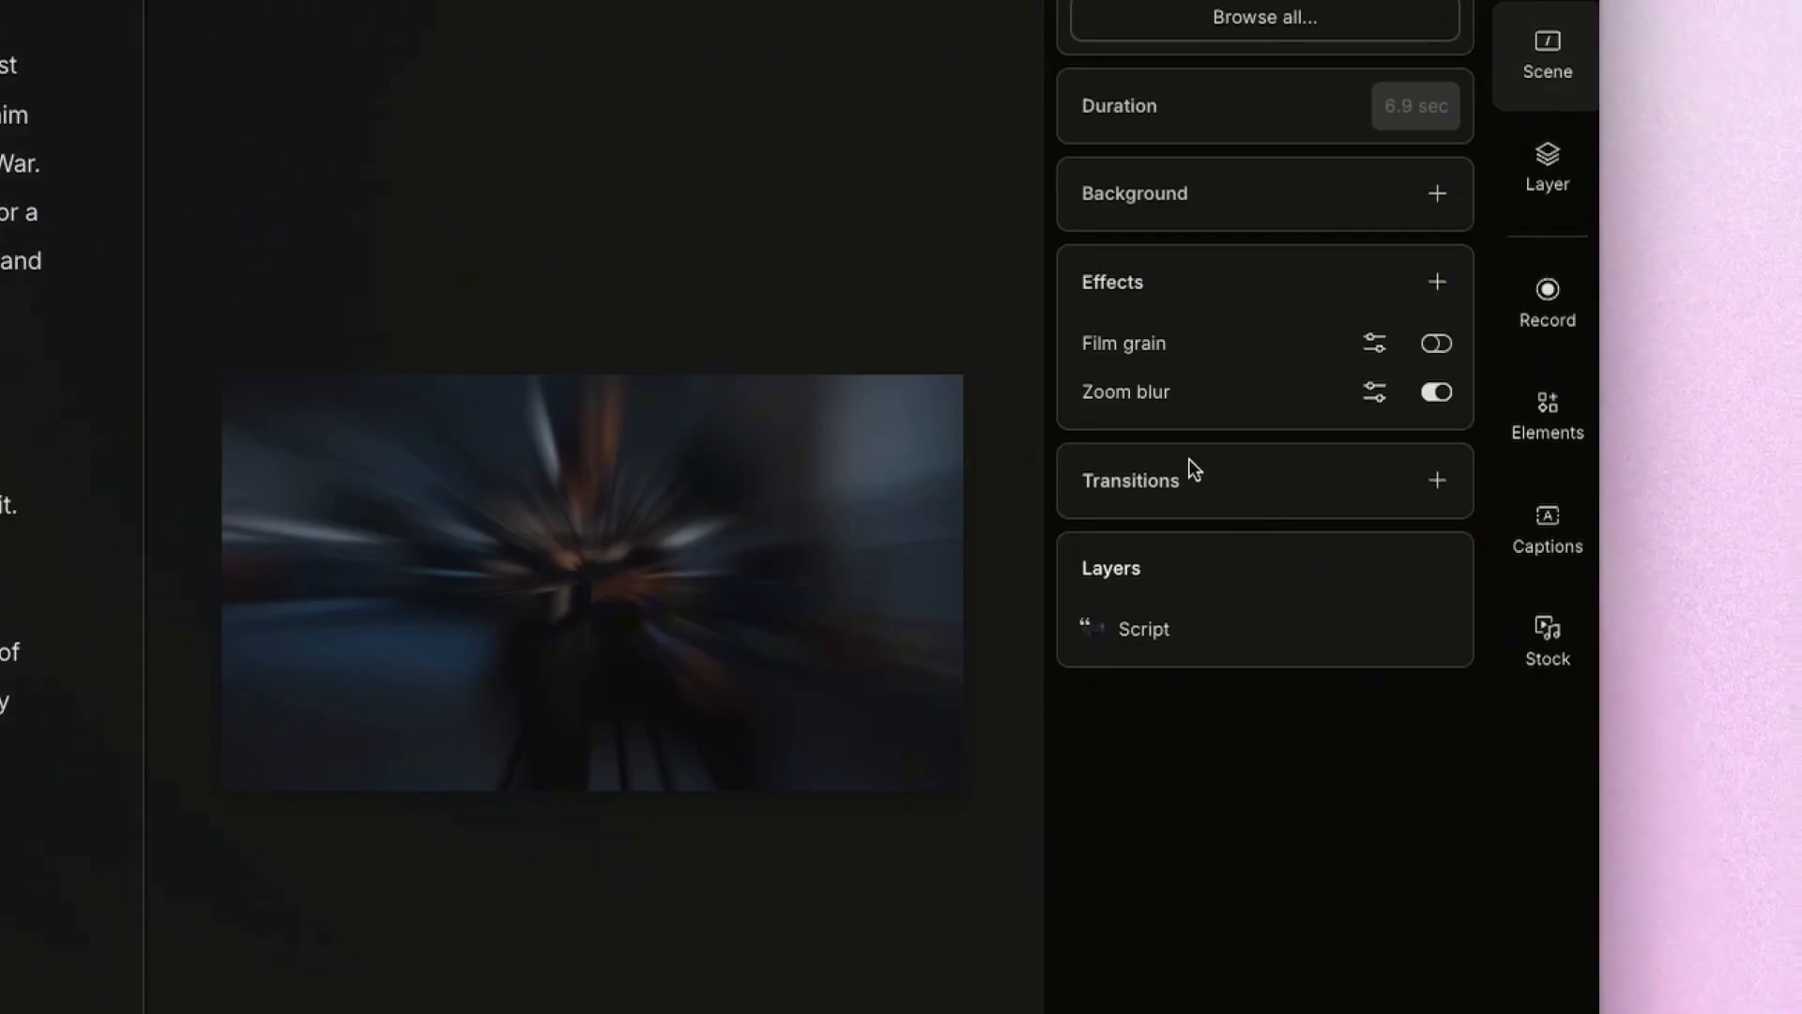
key("super+z")
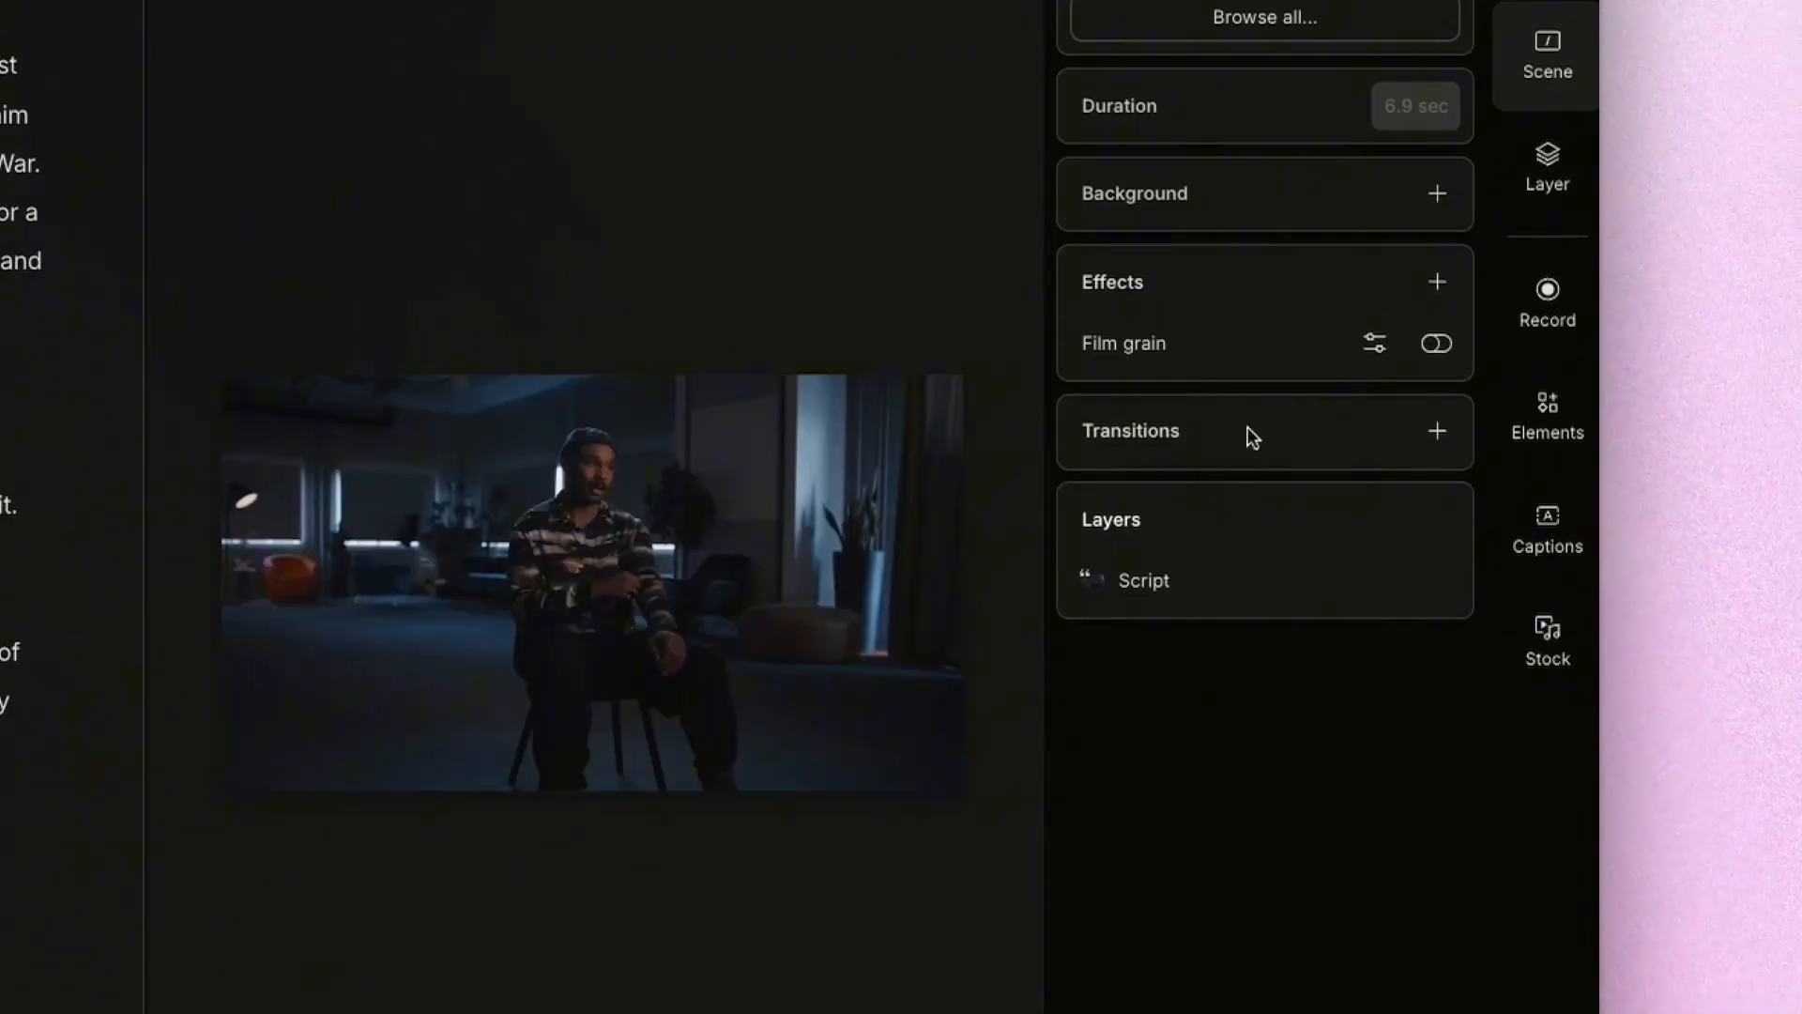
key("super+z")
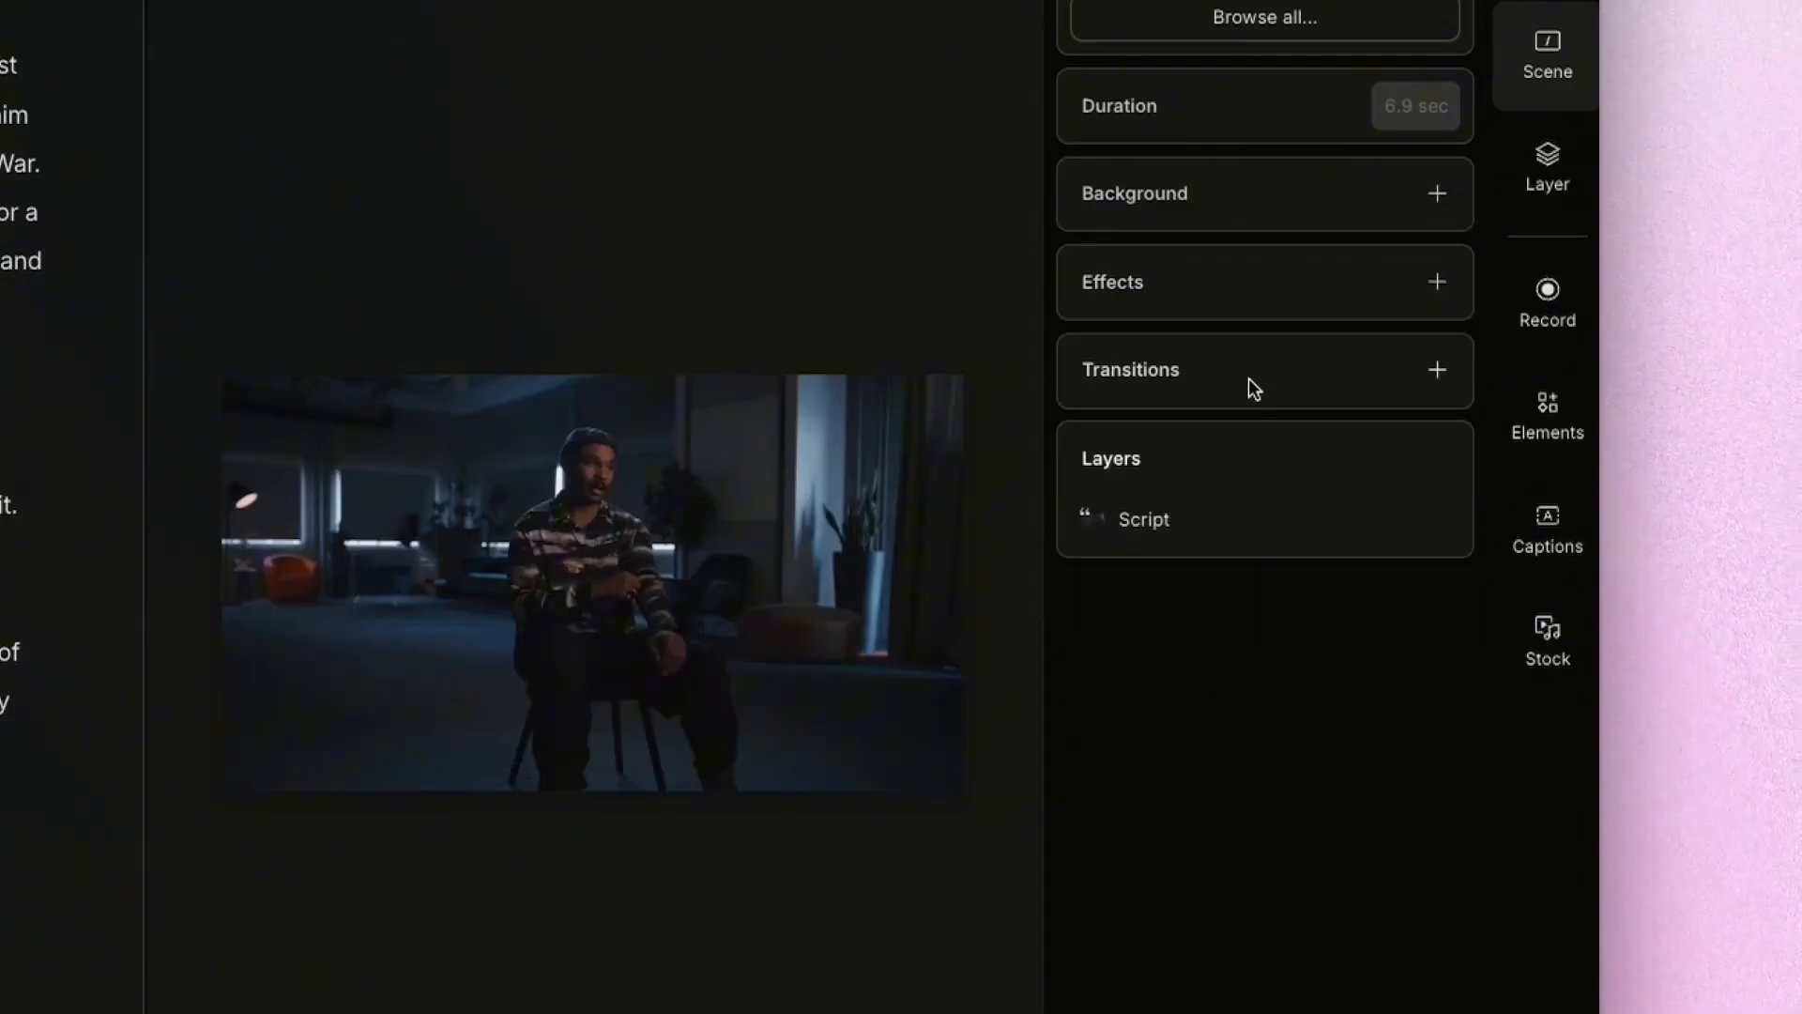
- Look through the transitions available for the start of the scene without applying one
left_click(1244, 380)
mouse_move(1429, 454)
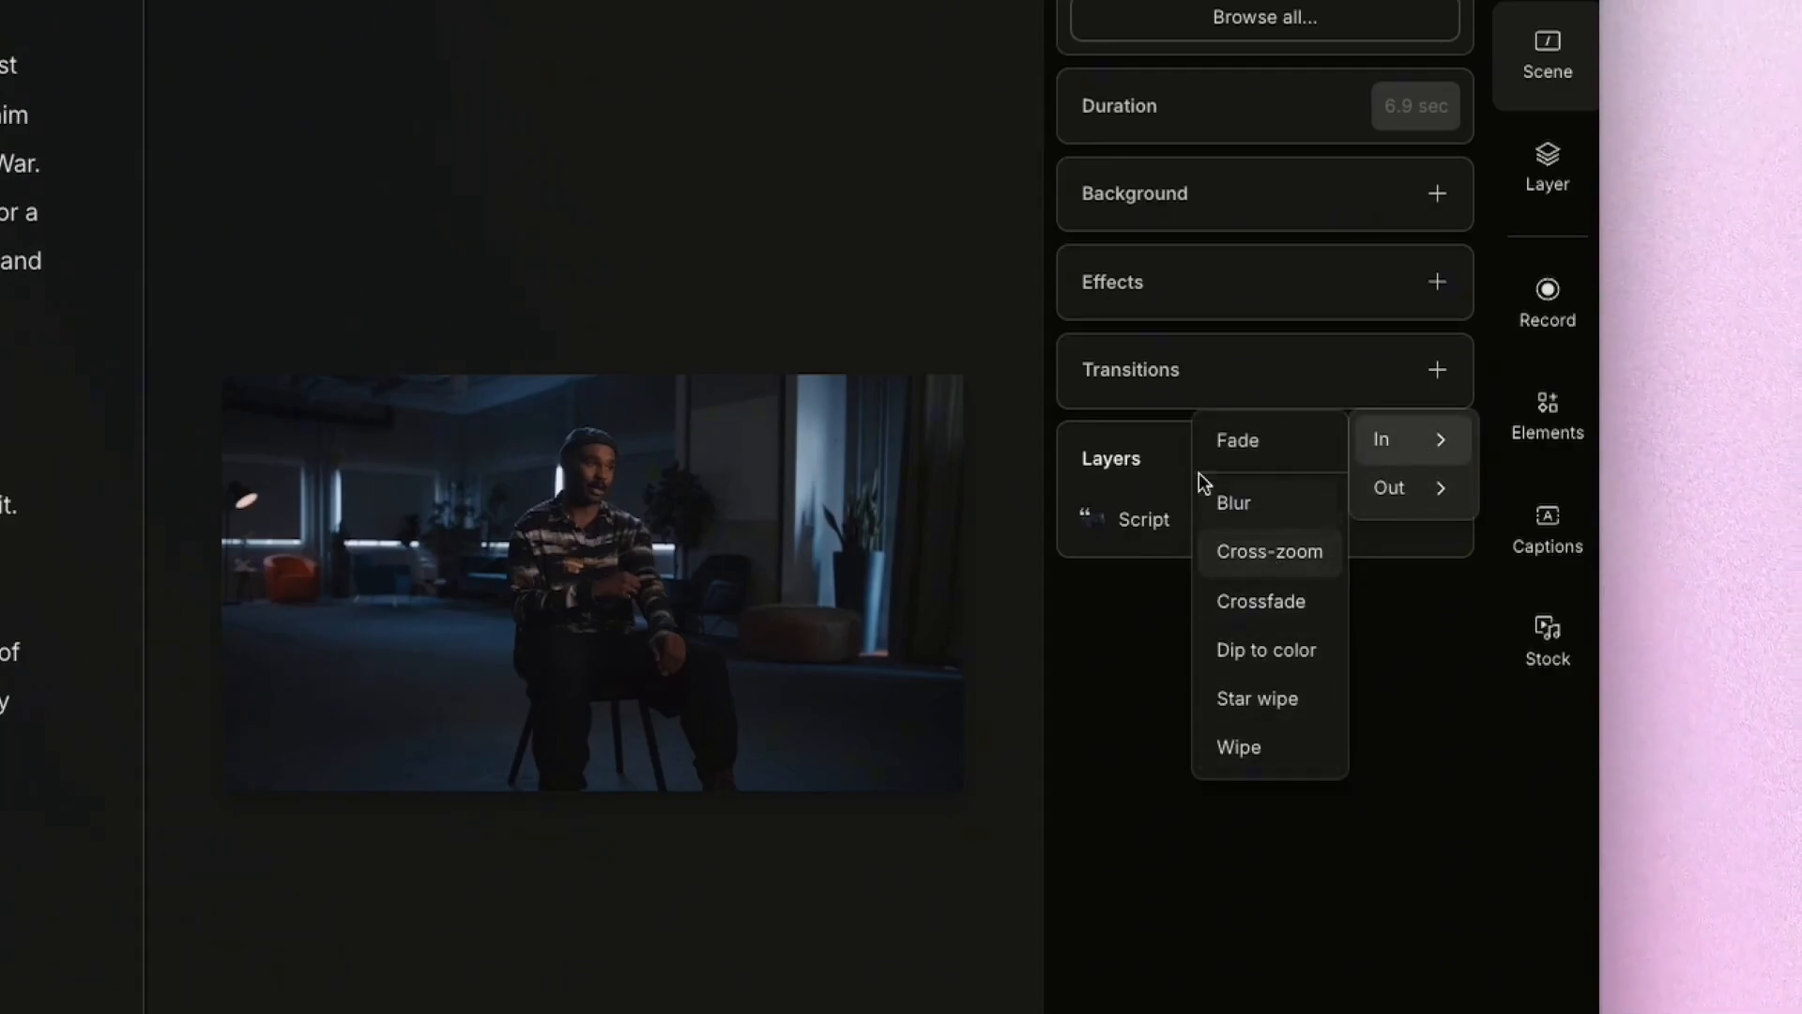
left_click(1139, 386)
- Set the script layer's opacity to 100% and turn on Studio Sound, reviewing its position, size and effect options
left_click(1545, 178)
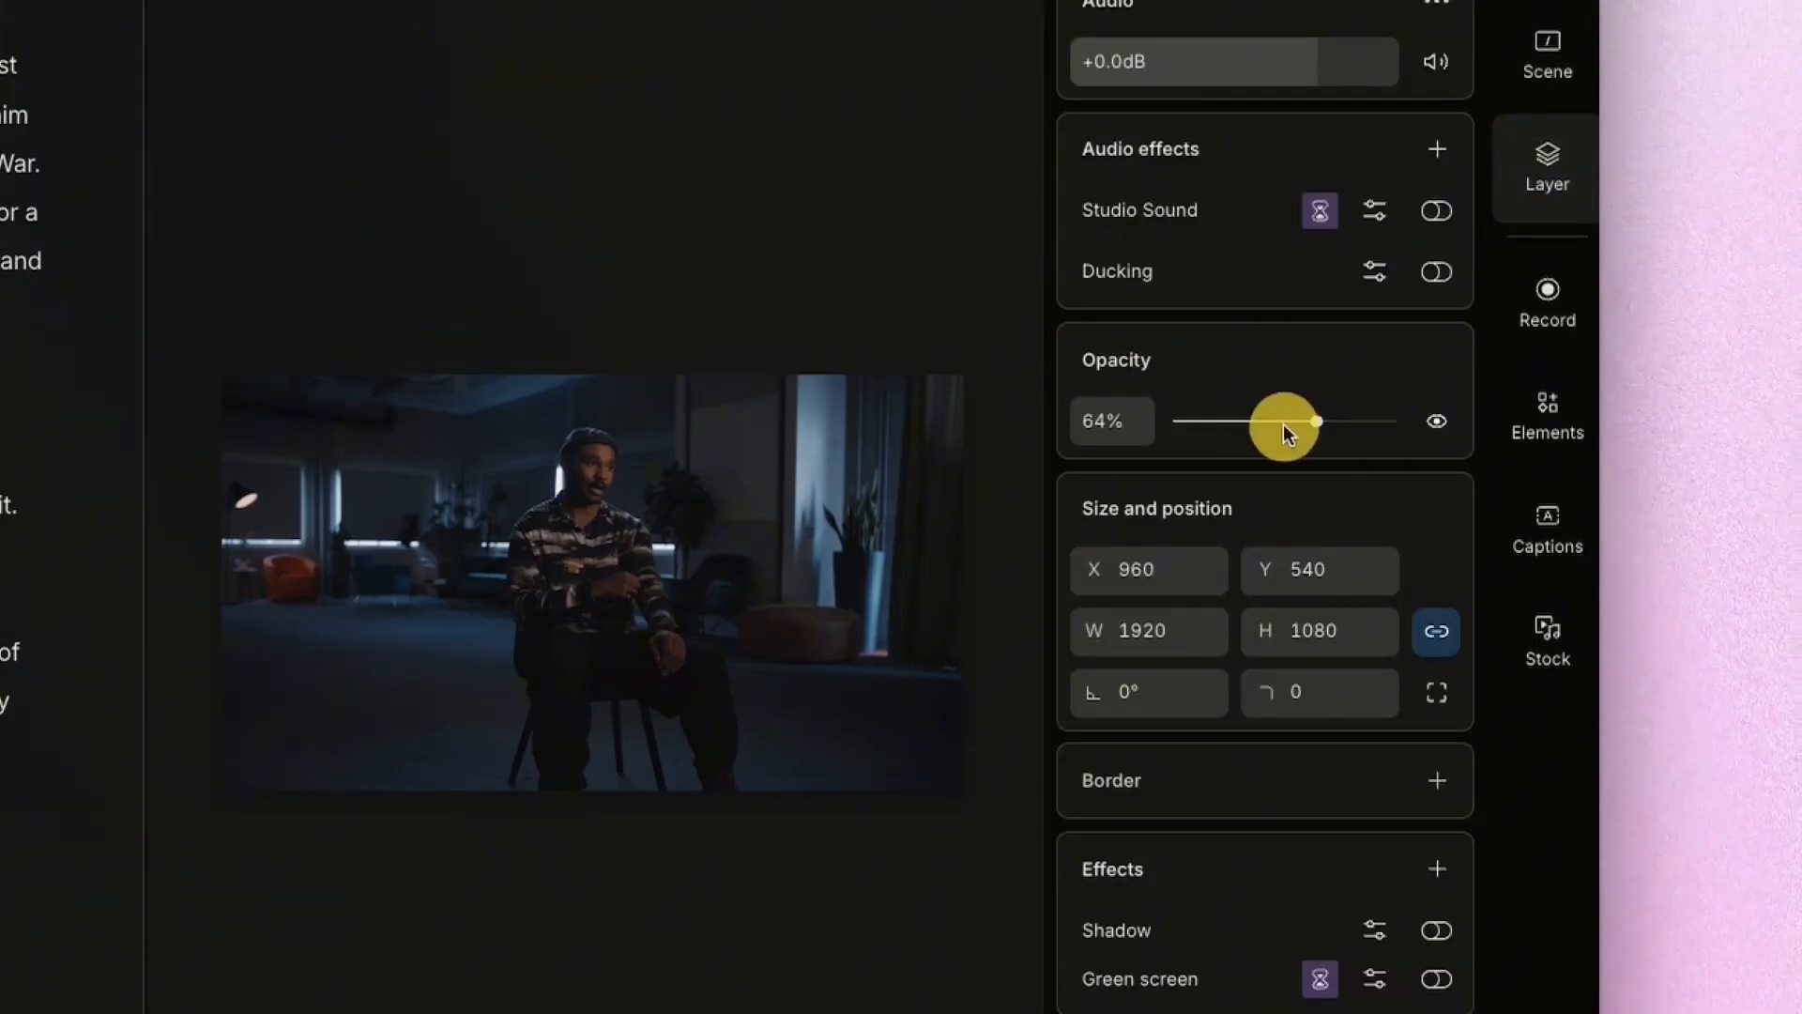
left_click_drag(1282, 424, 1484, 382)
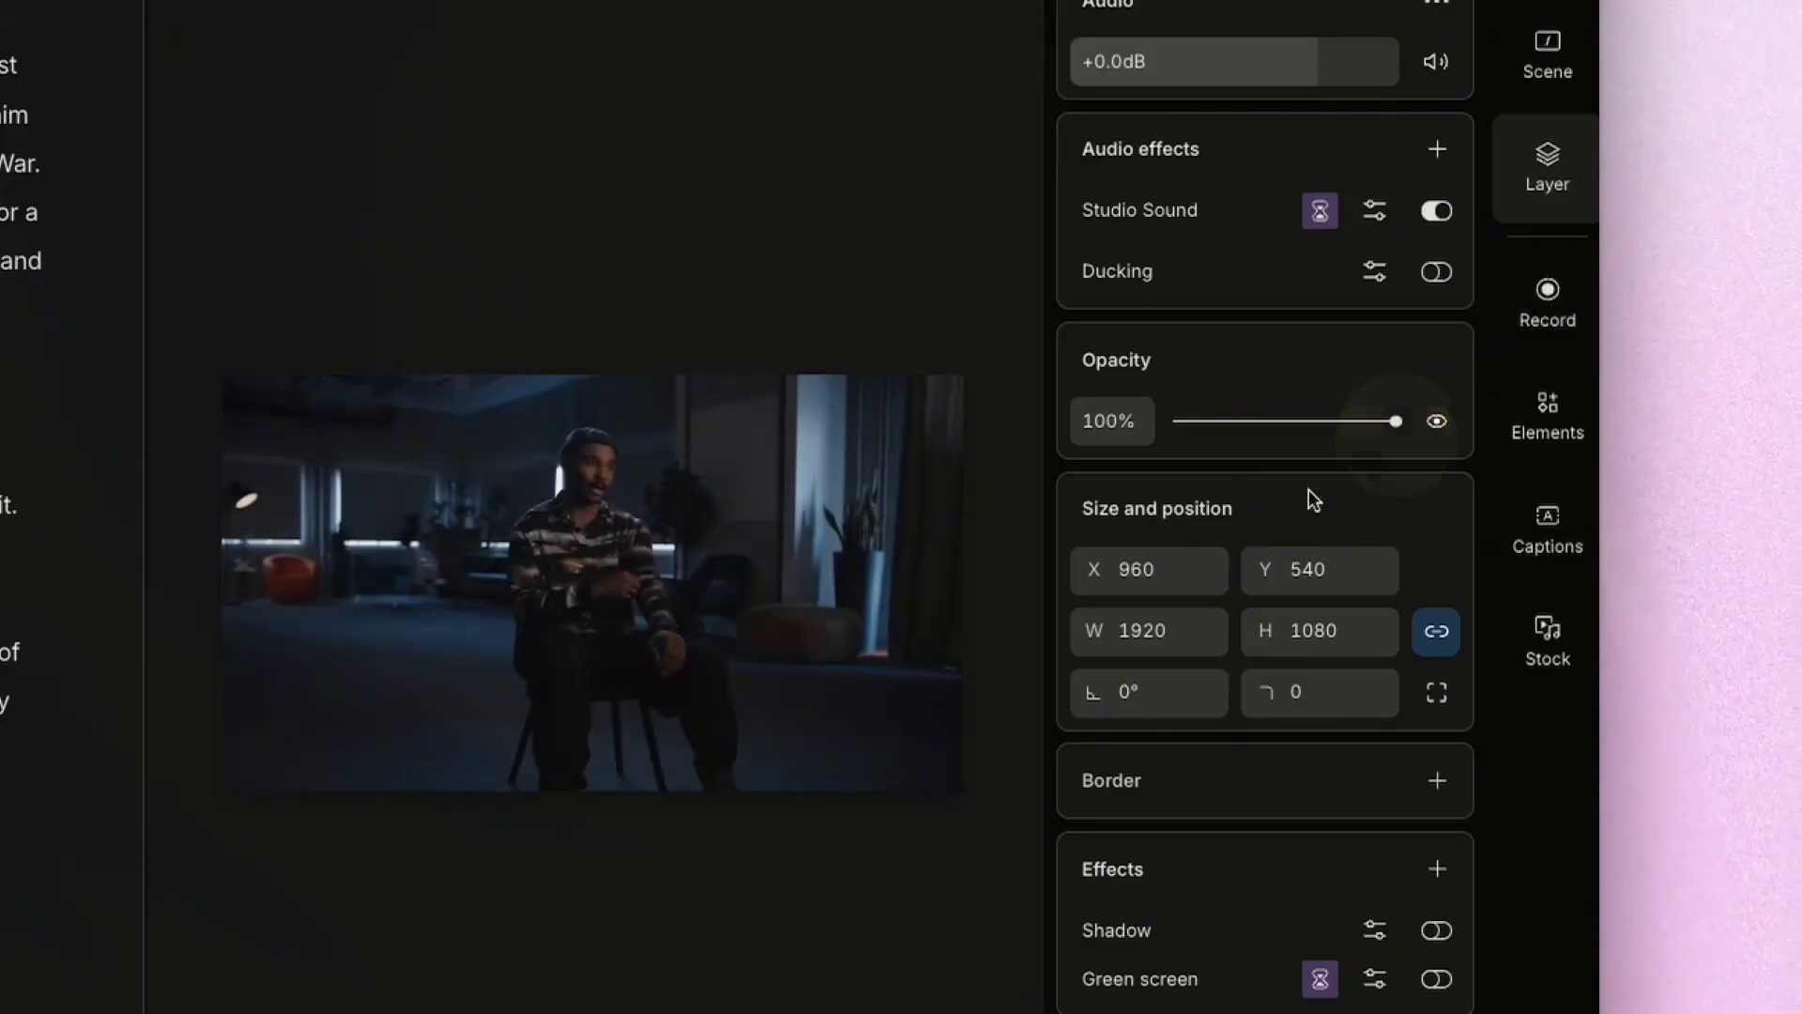
left_click(1171, 584)
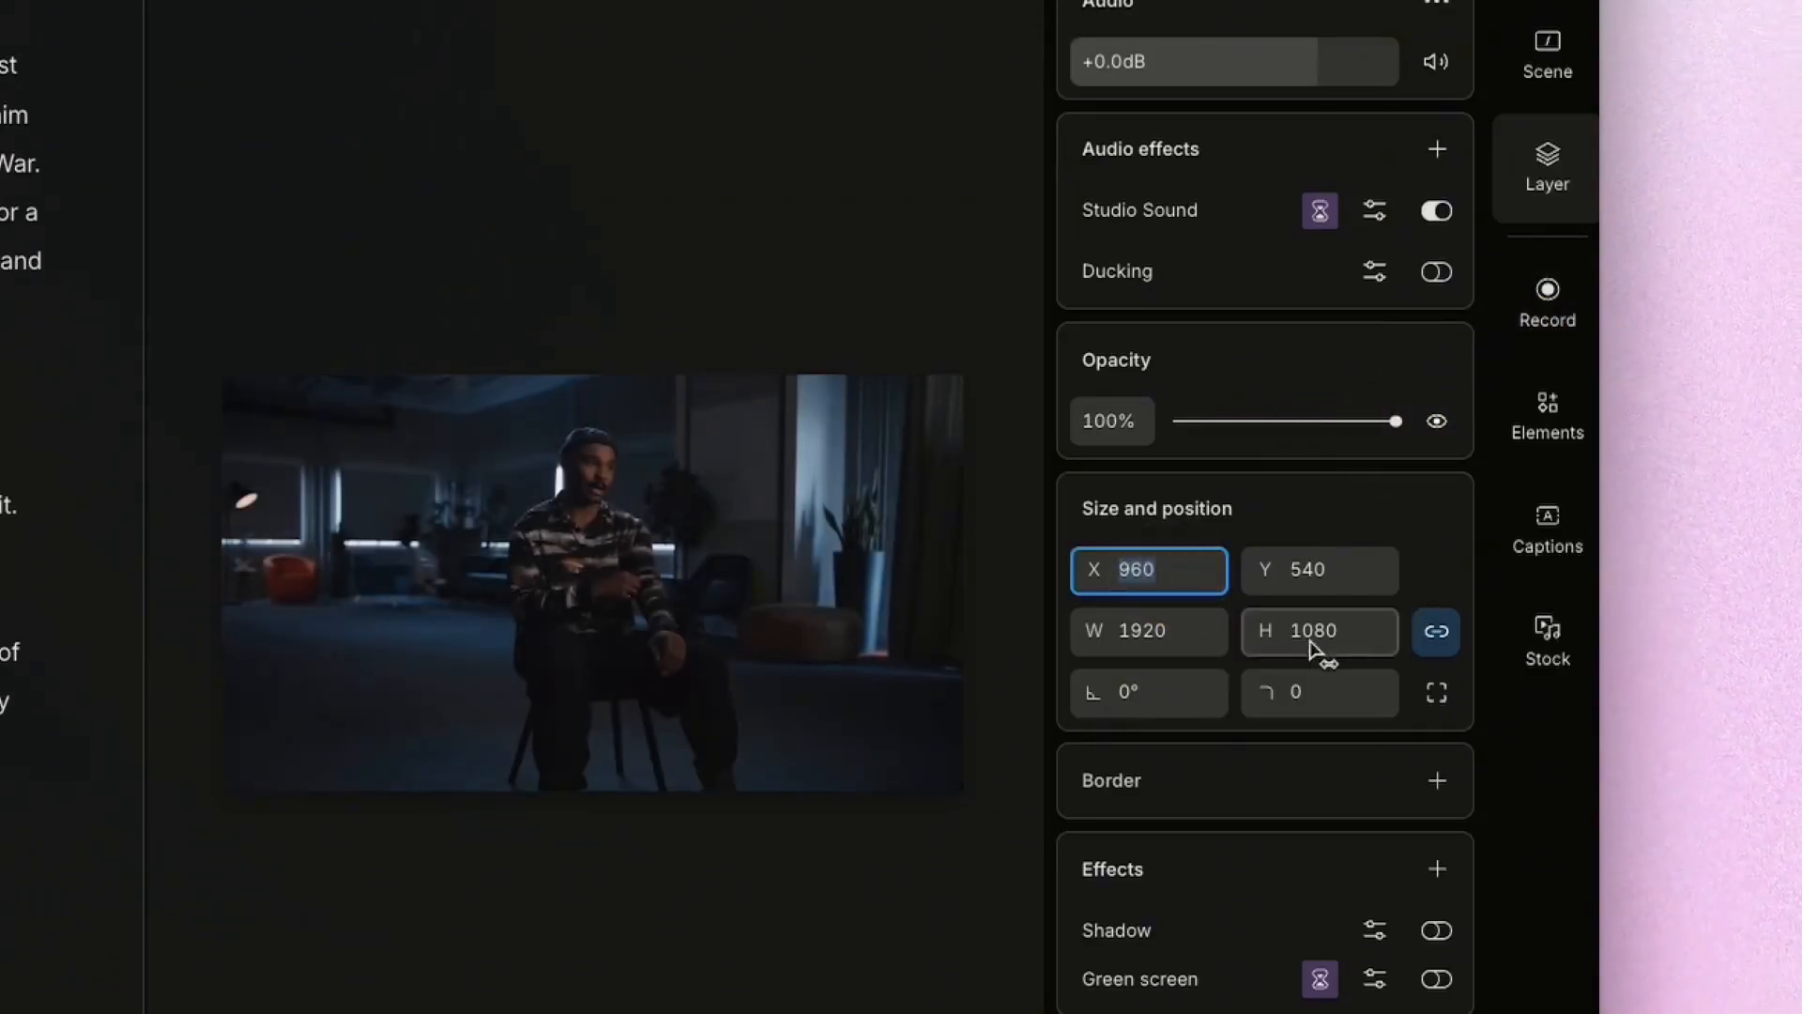
left_click(1171, 648)
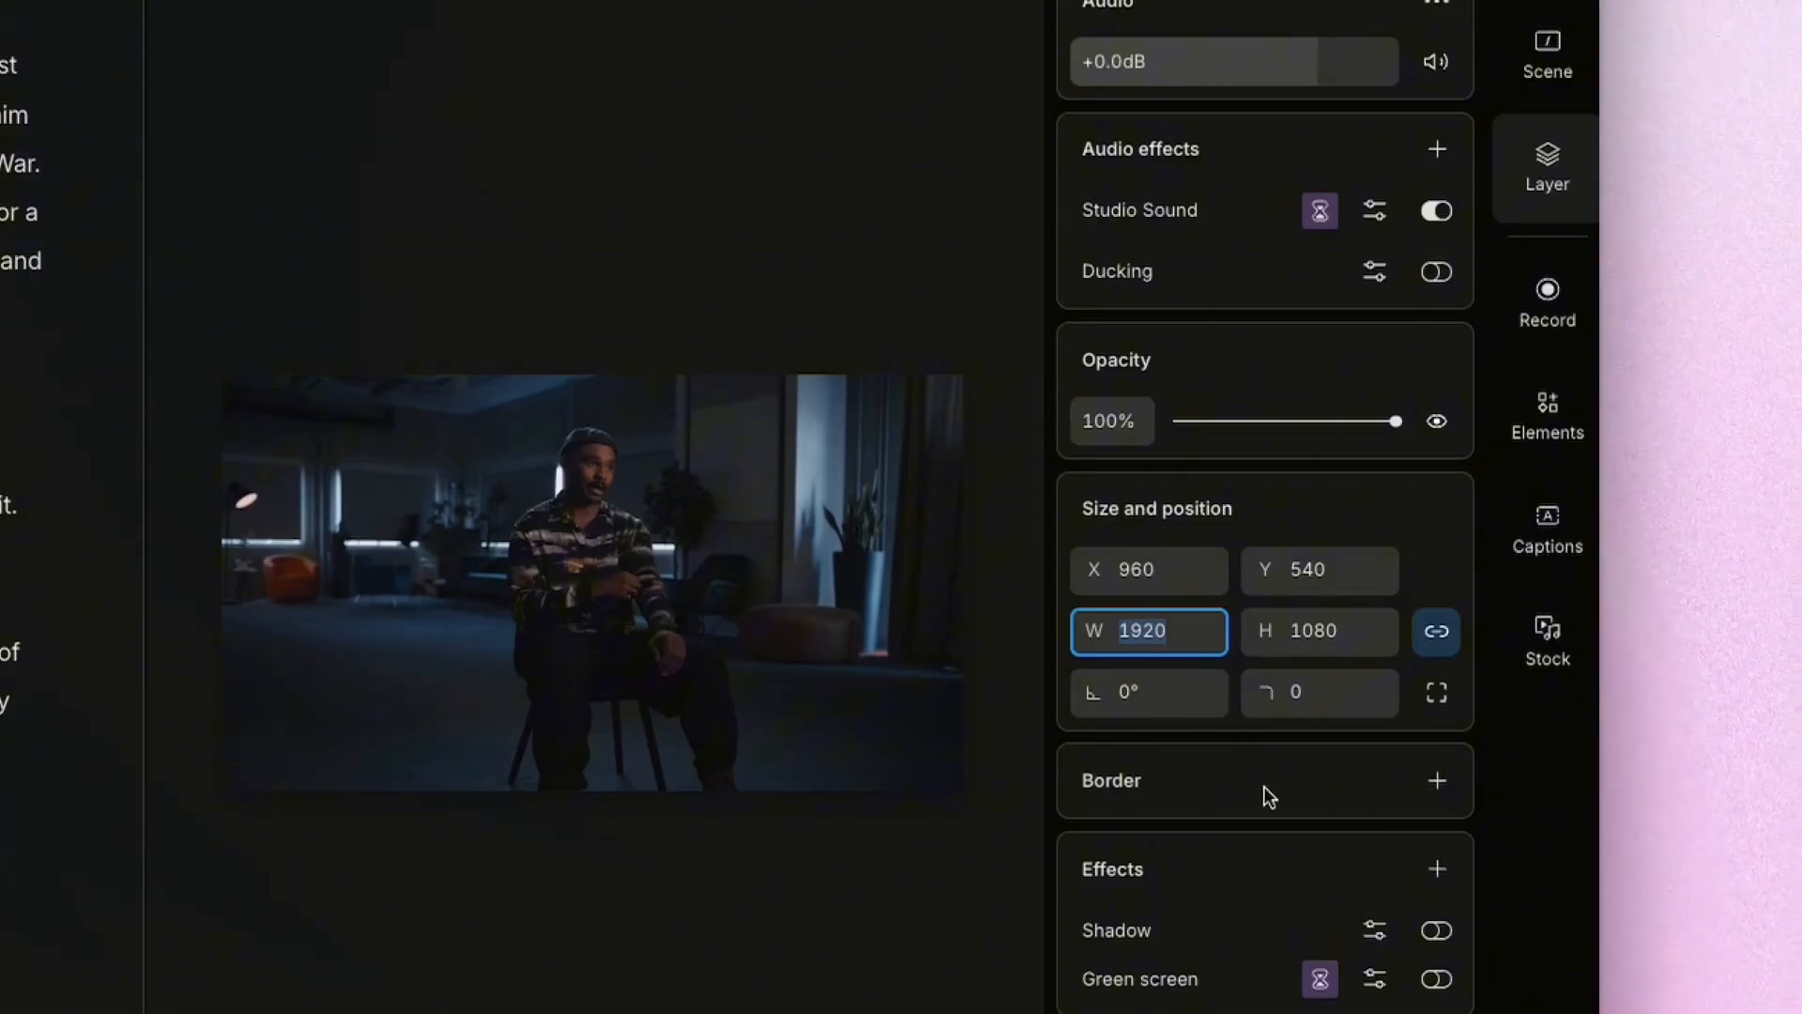
left_click(1194, 891)
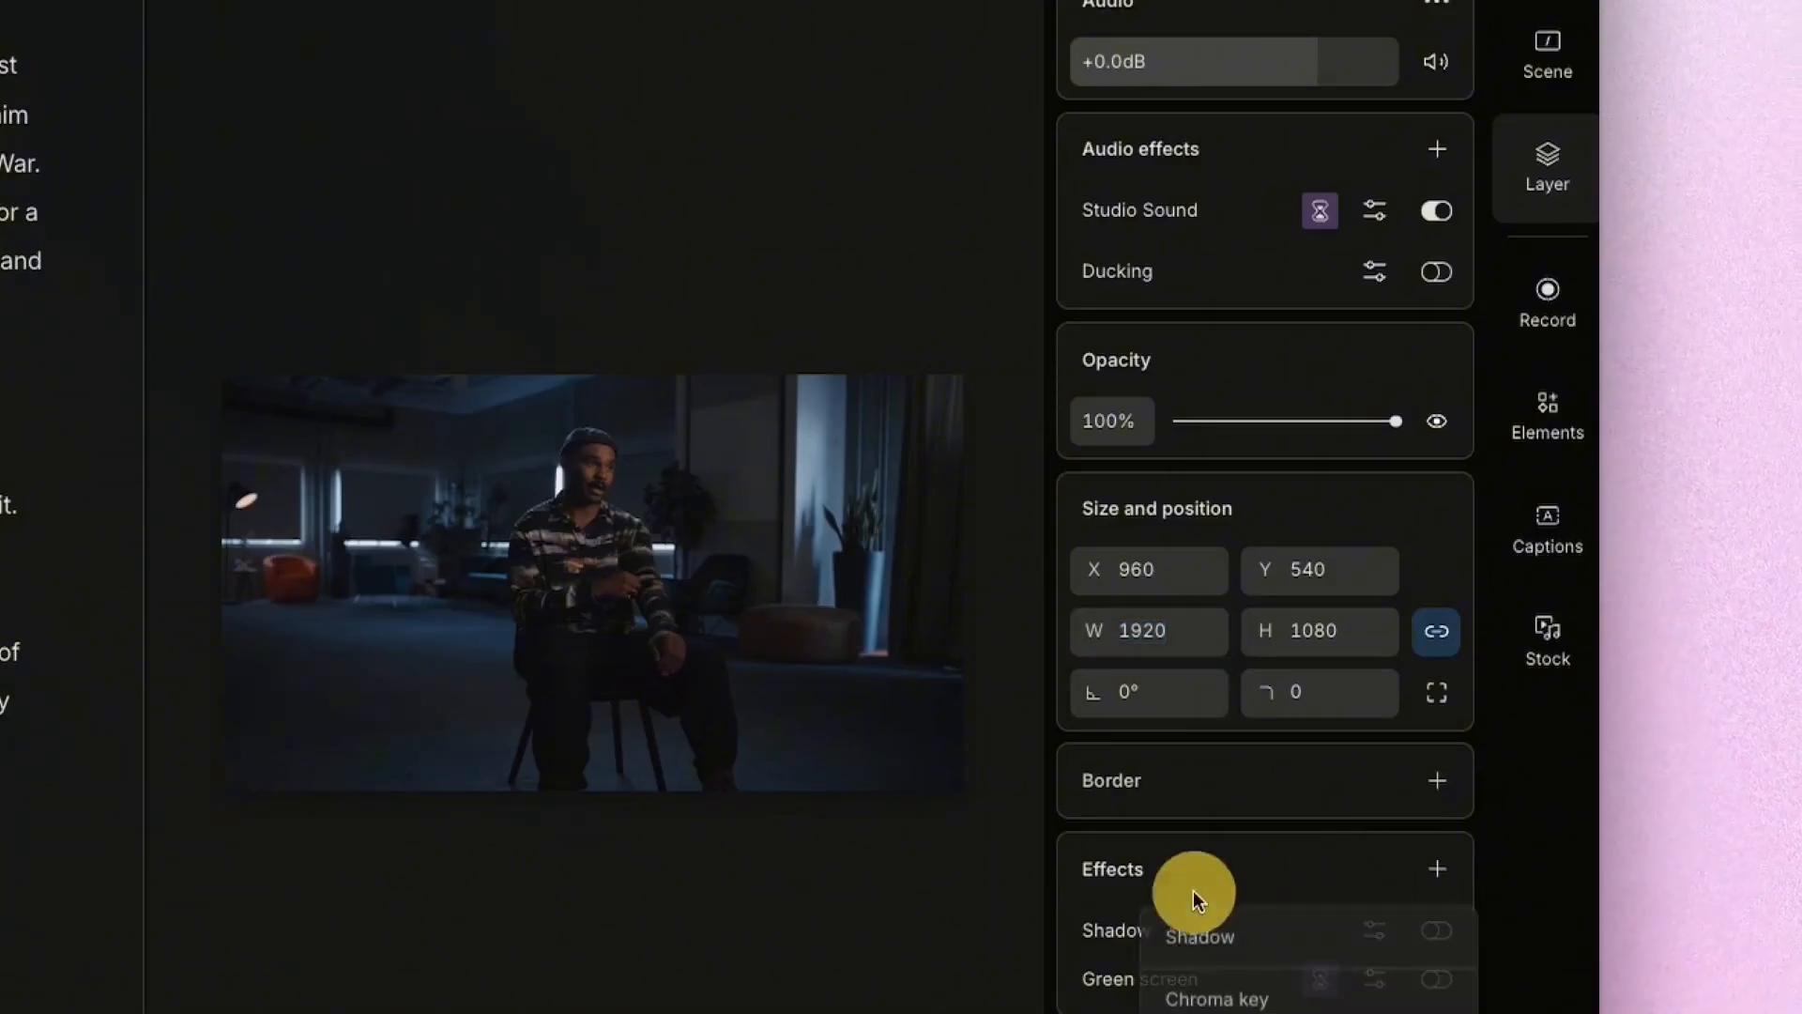
left_click(1183, 897)
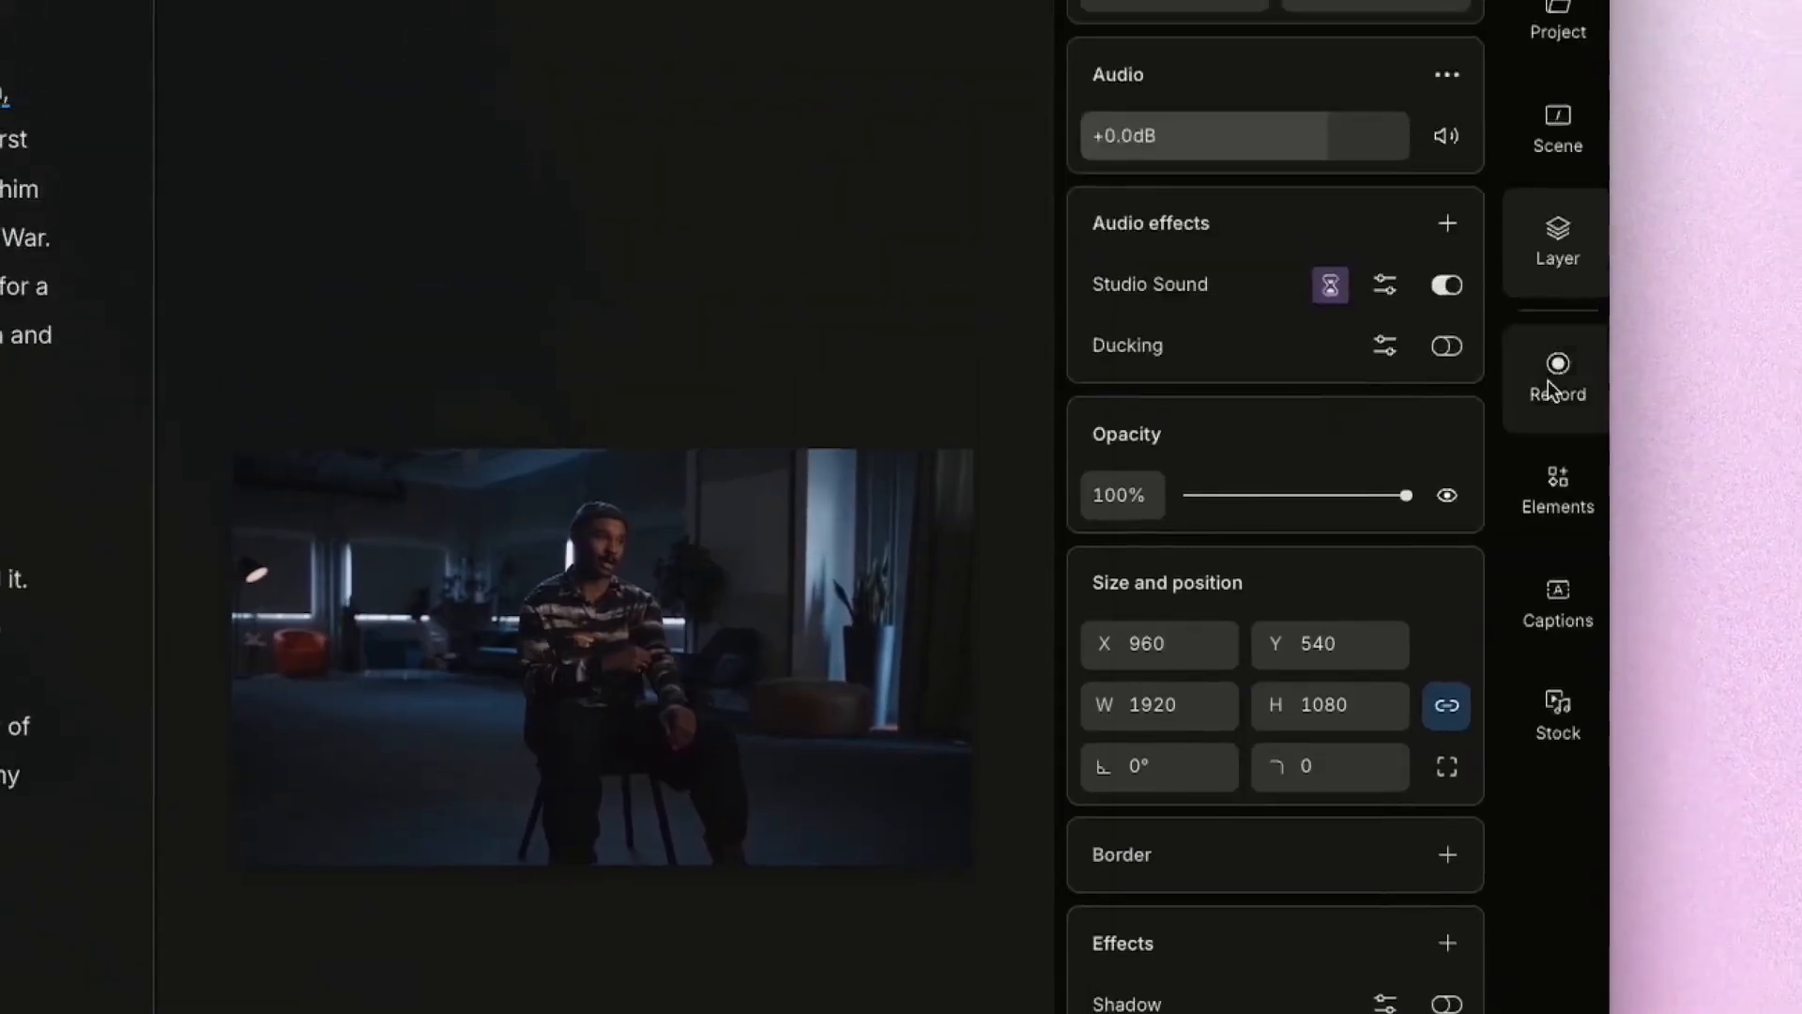
- Review the recording options, and try placing a basic shape on the video before deleting it
left_click(1554, 541)
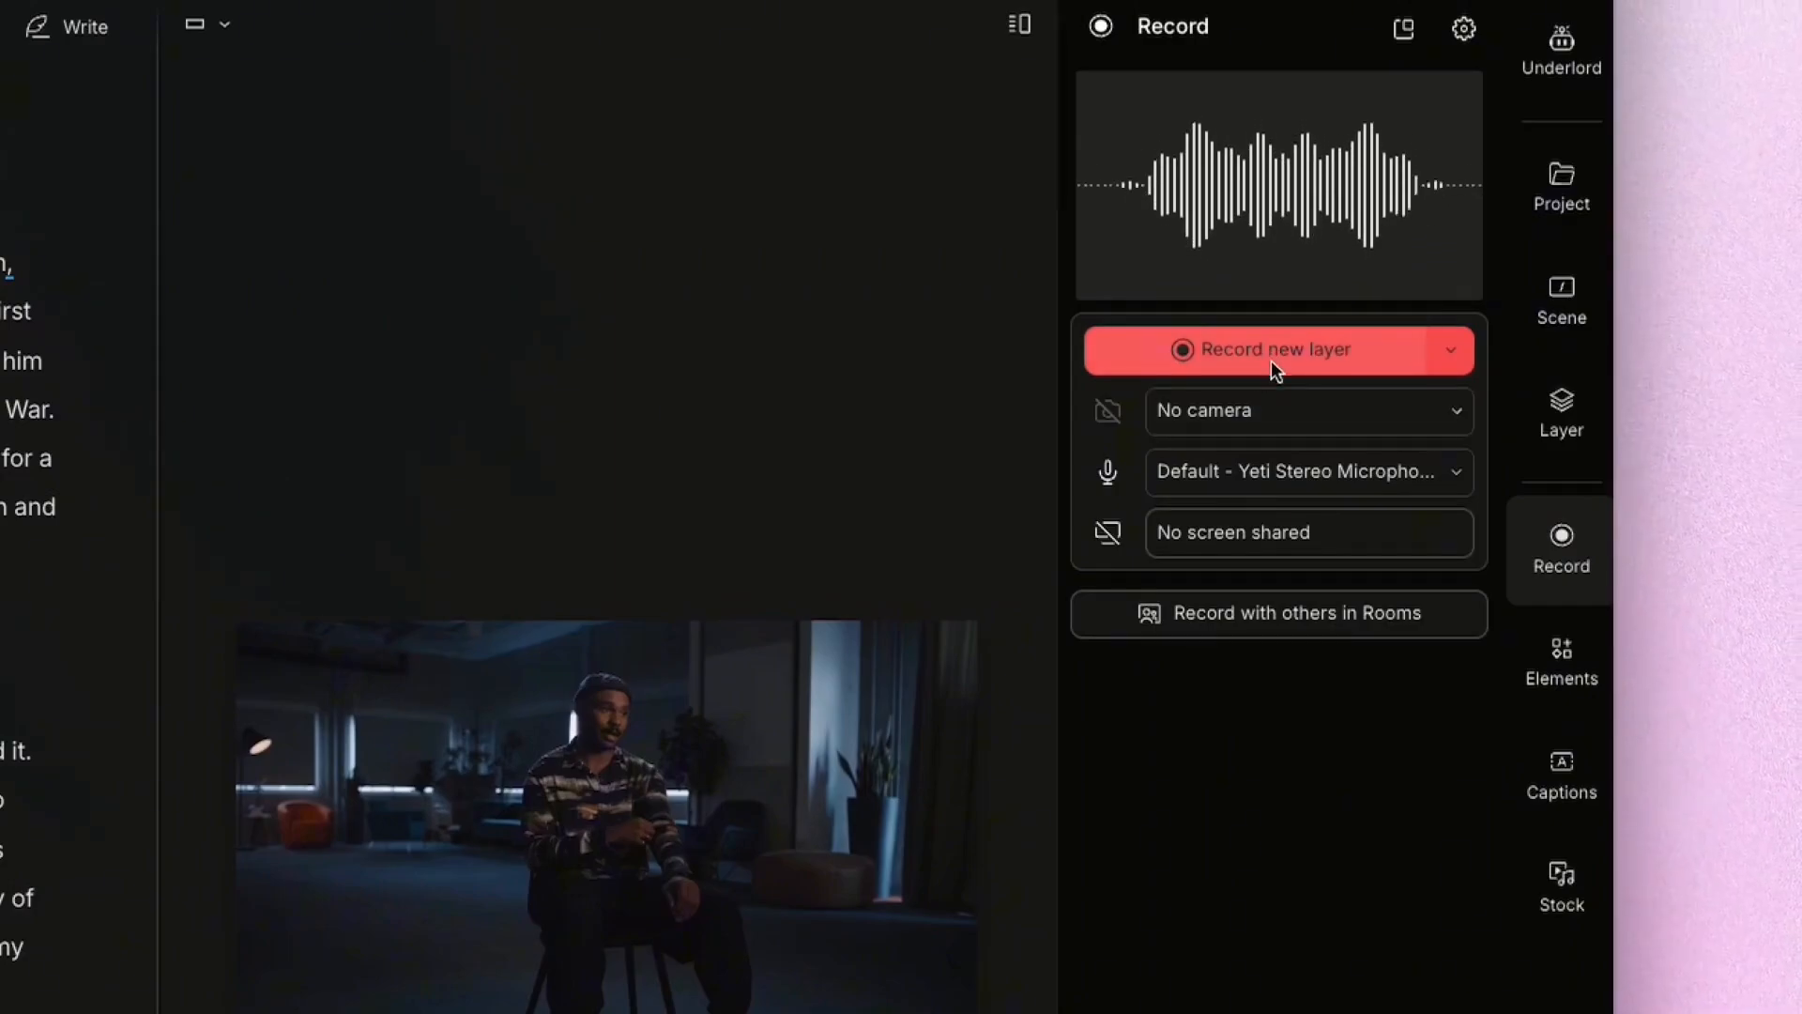
left_click(1562, 650)
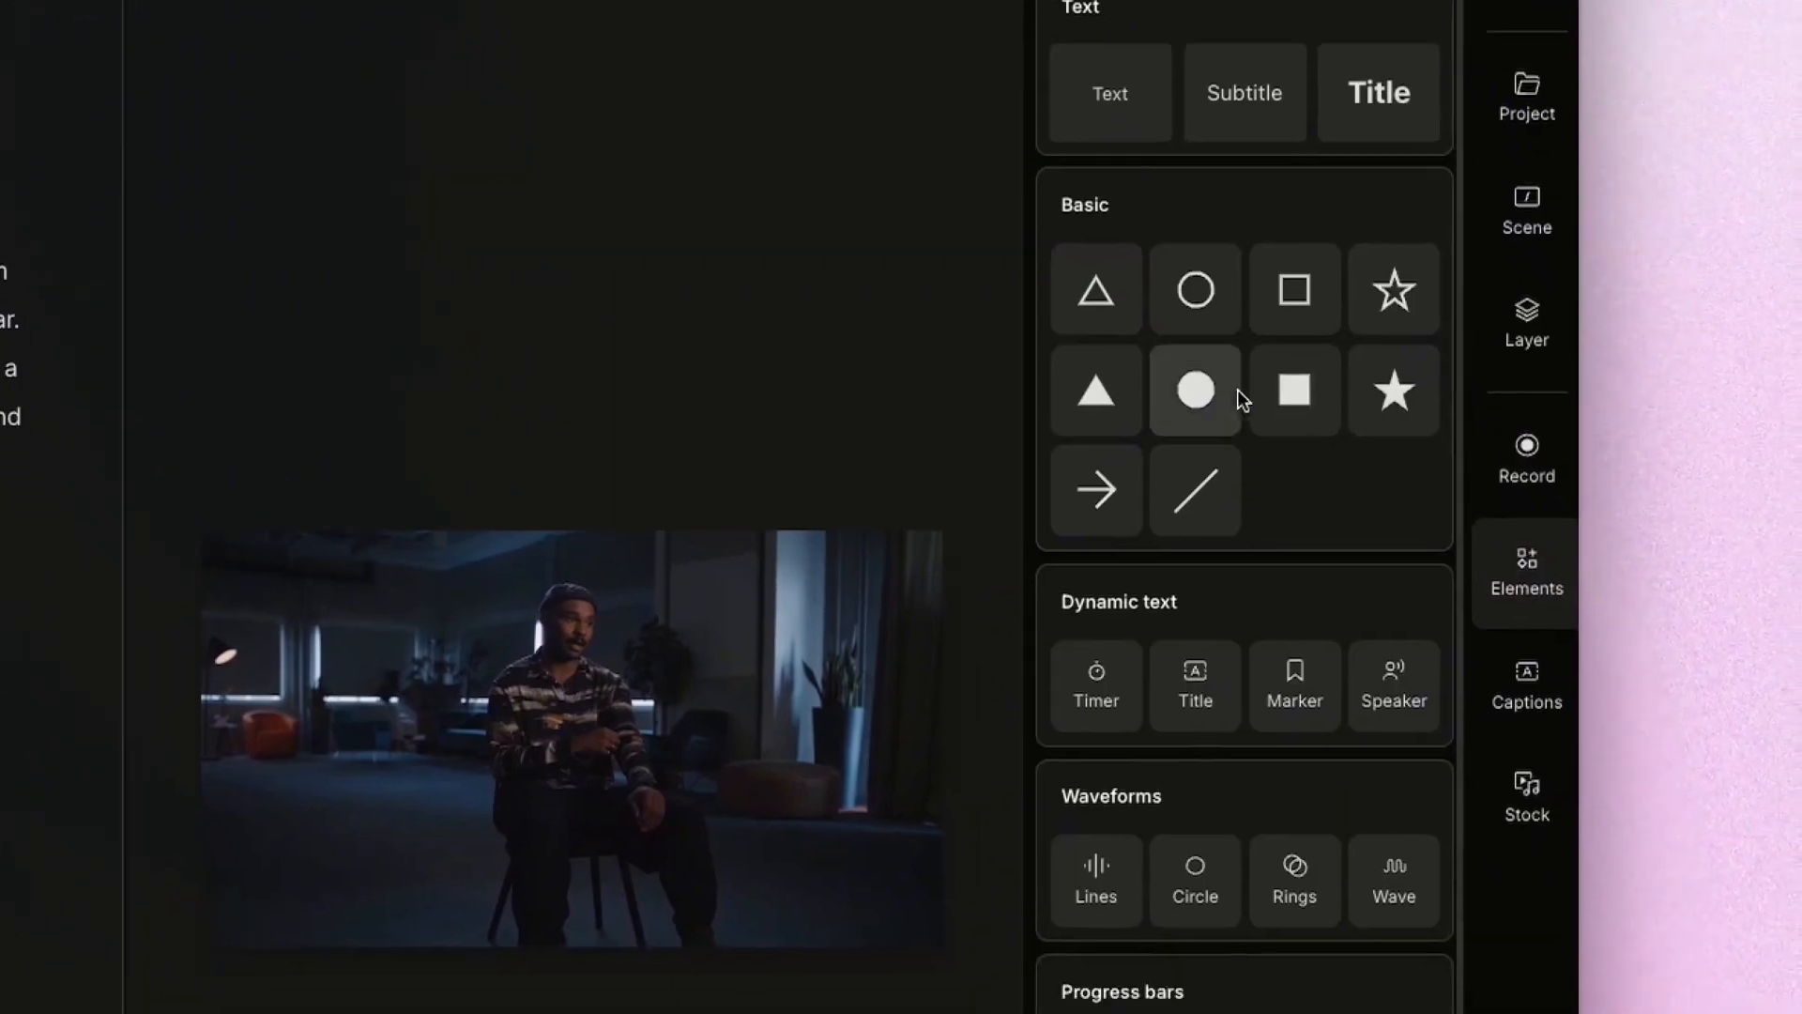
left_click(1241, 482)
left_click_drag(694, 838, 661, 838)
key("Delete")
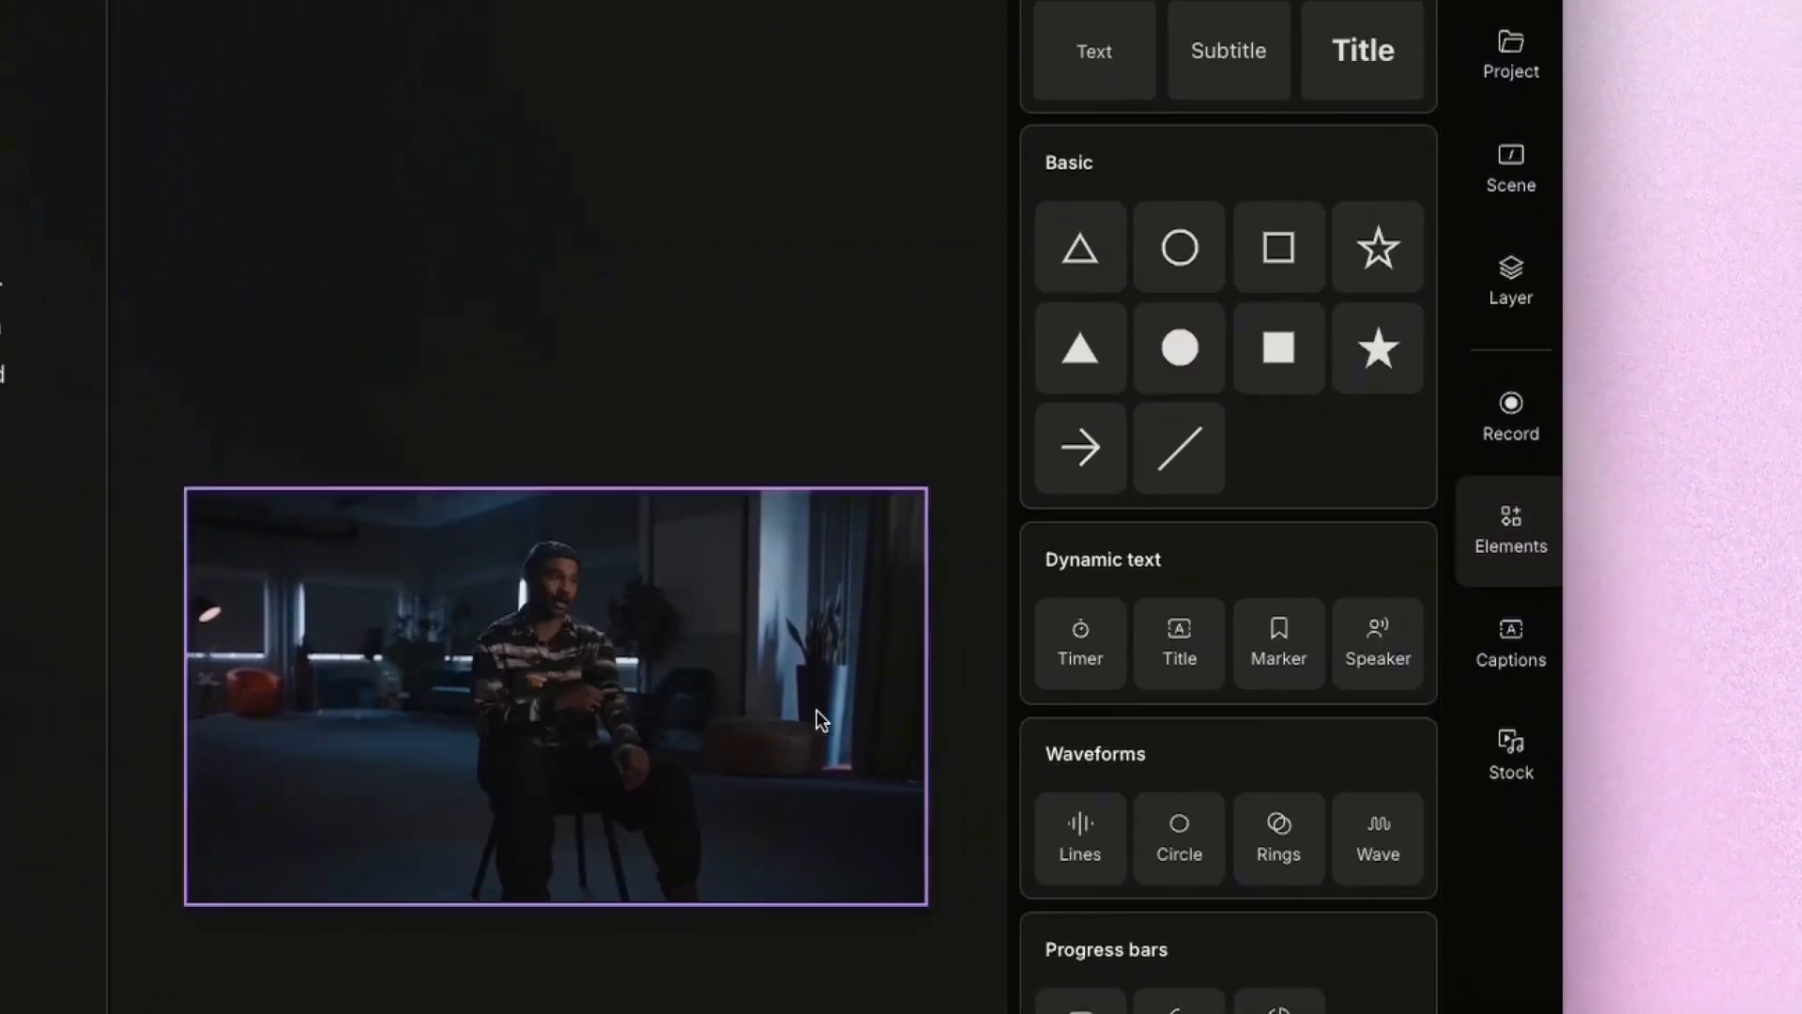
- Try the Lines and Rings waveforms on the video, deleting each one
left_click(1053, 860)
left_click_drag(727, 781, 736, 710)
key("Delete")
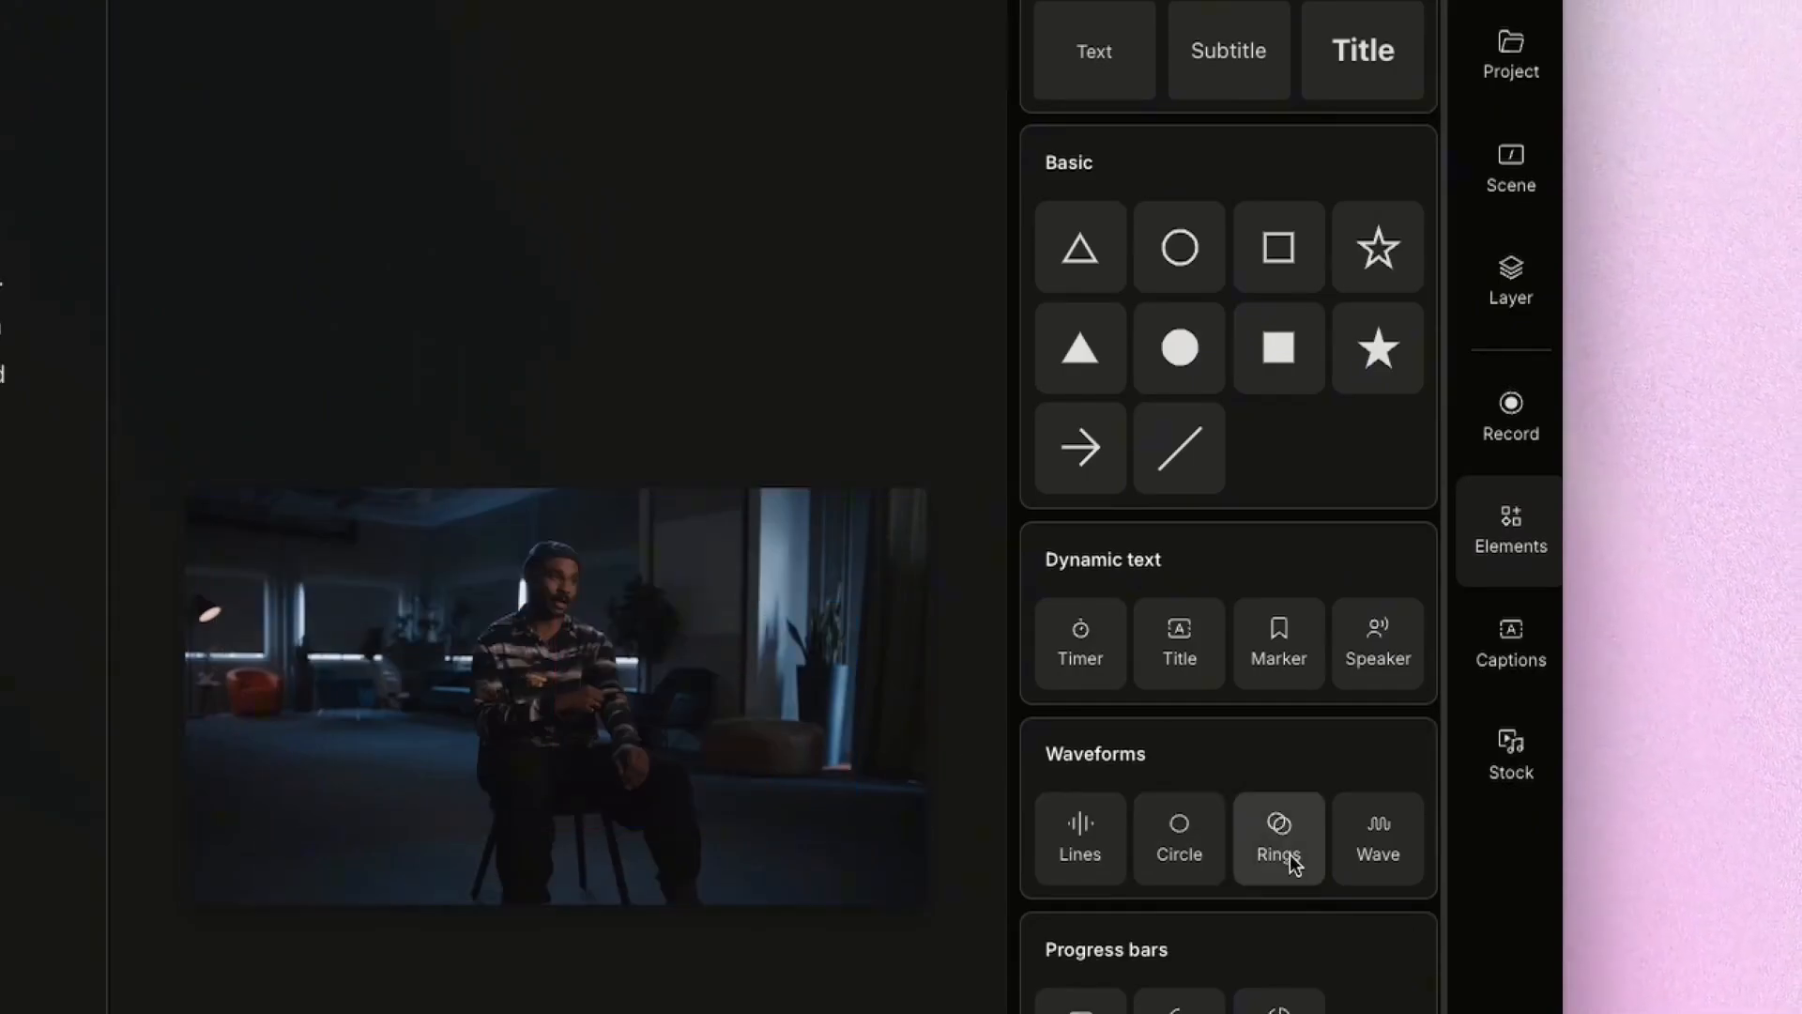
left_click(1282, 863)
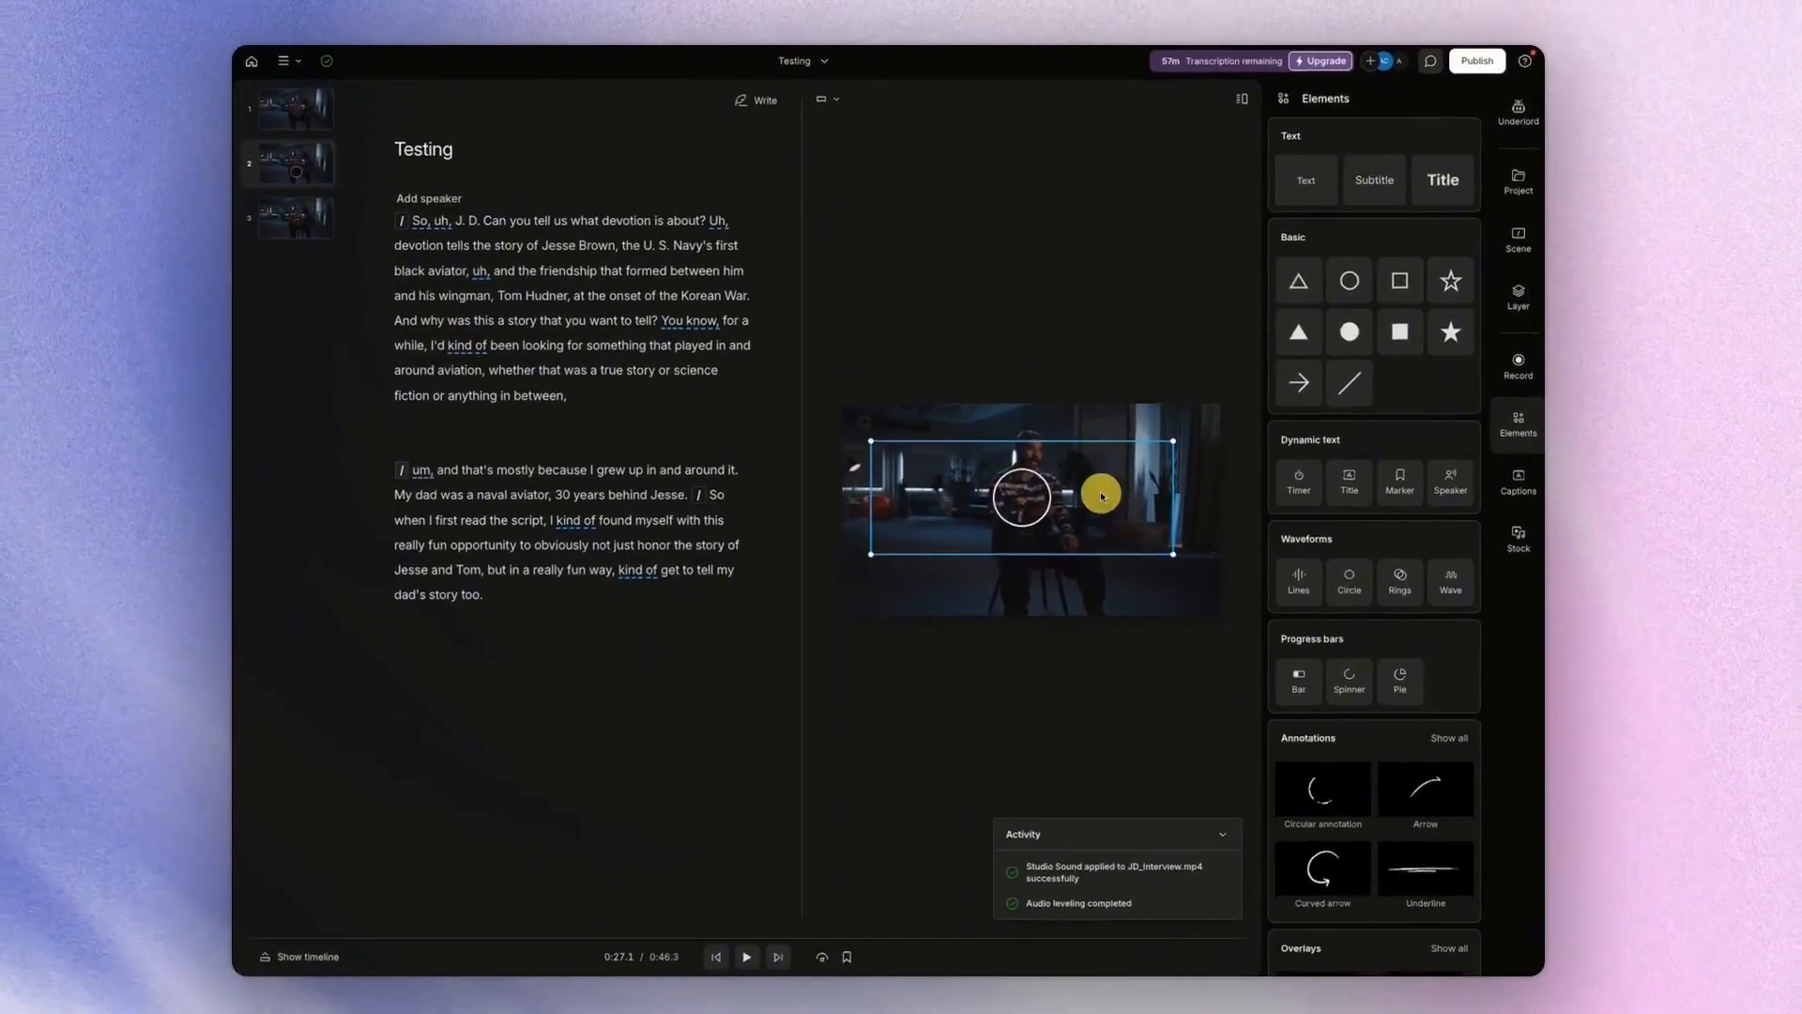
key("Delete")
- Apply the Karaoke classic caption style to all scenes of the Testing composition
left_click(1518, 474)
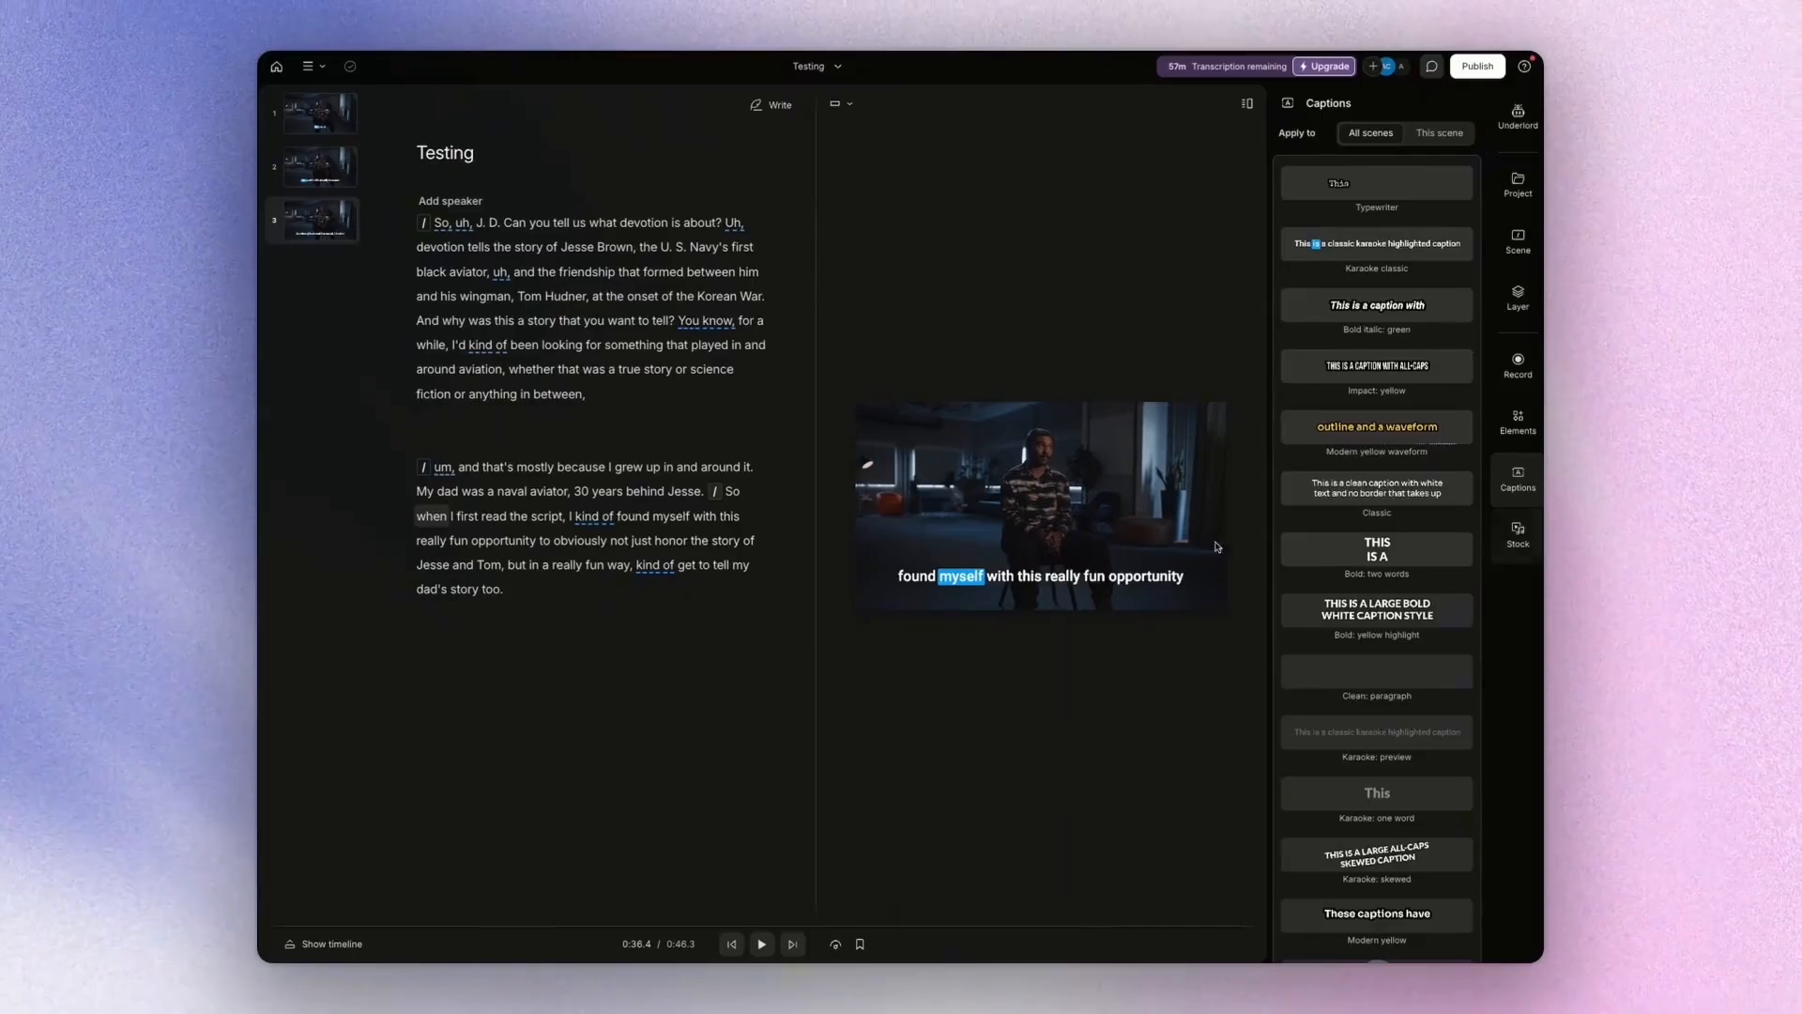
- Browse the stock media library and look through its full list of stock videos
left_click(1517, 535)
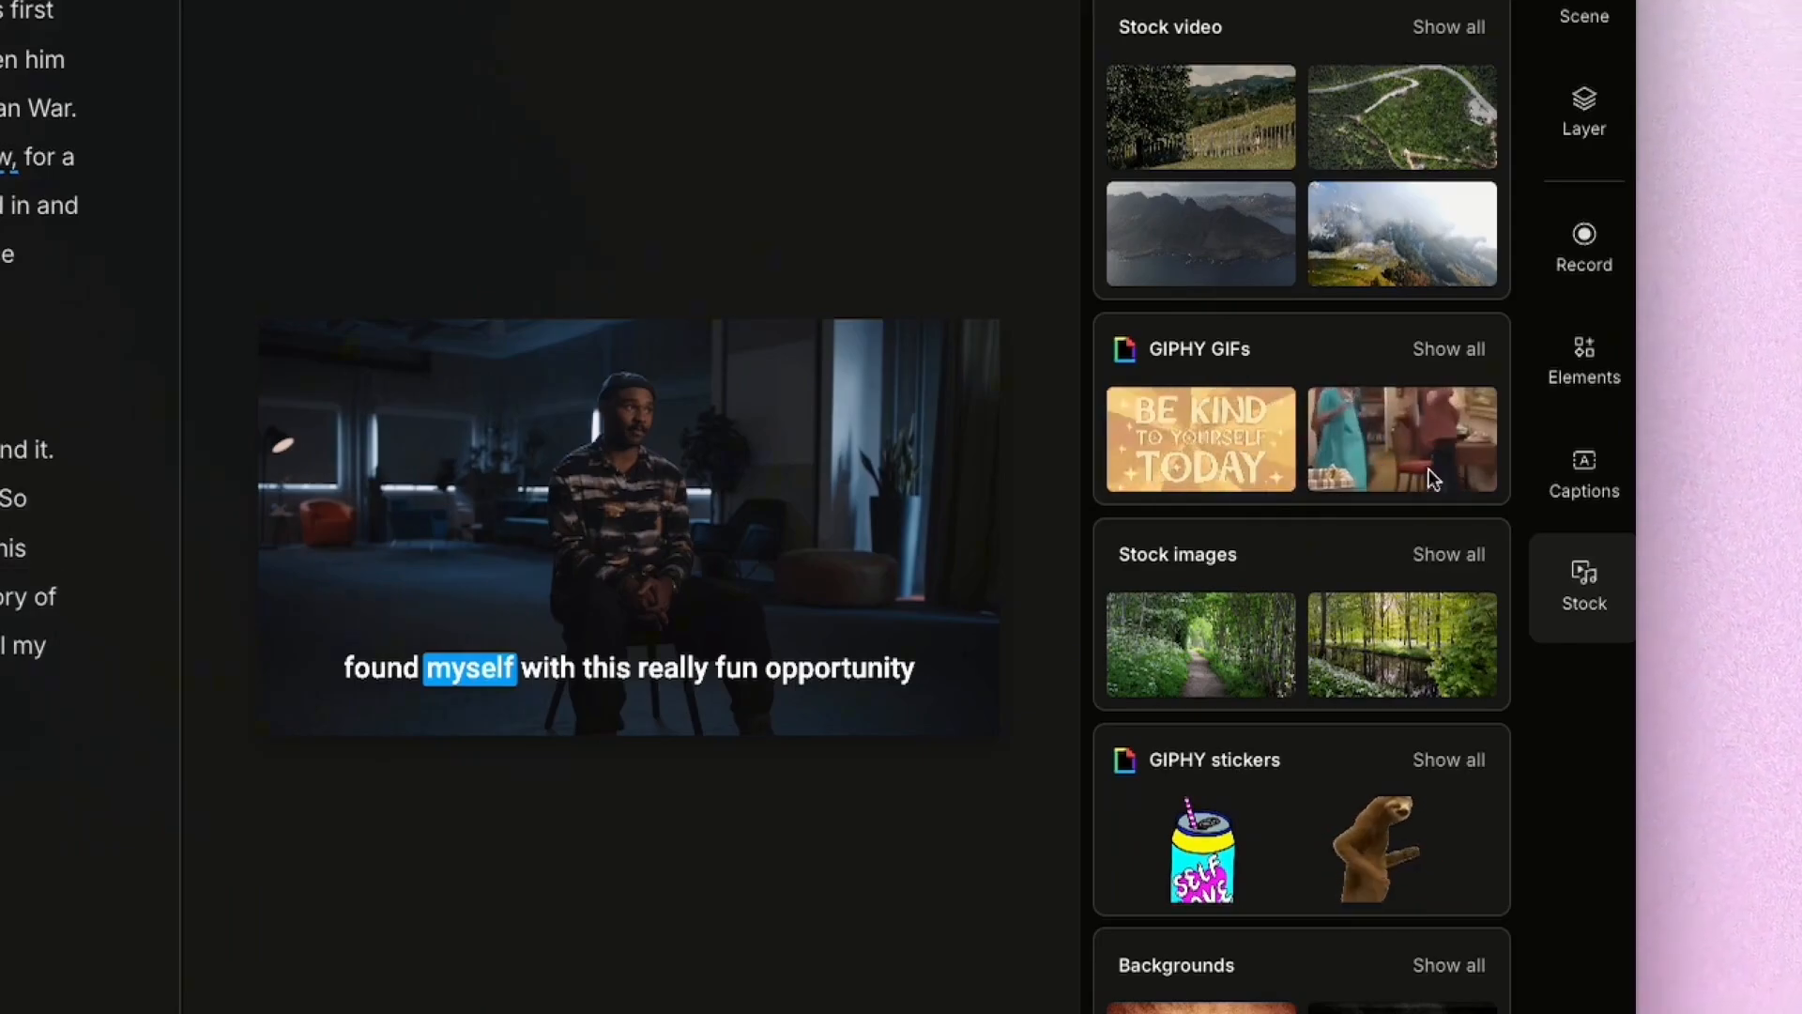
left_click(1410, 32)
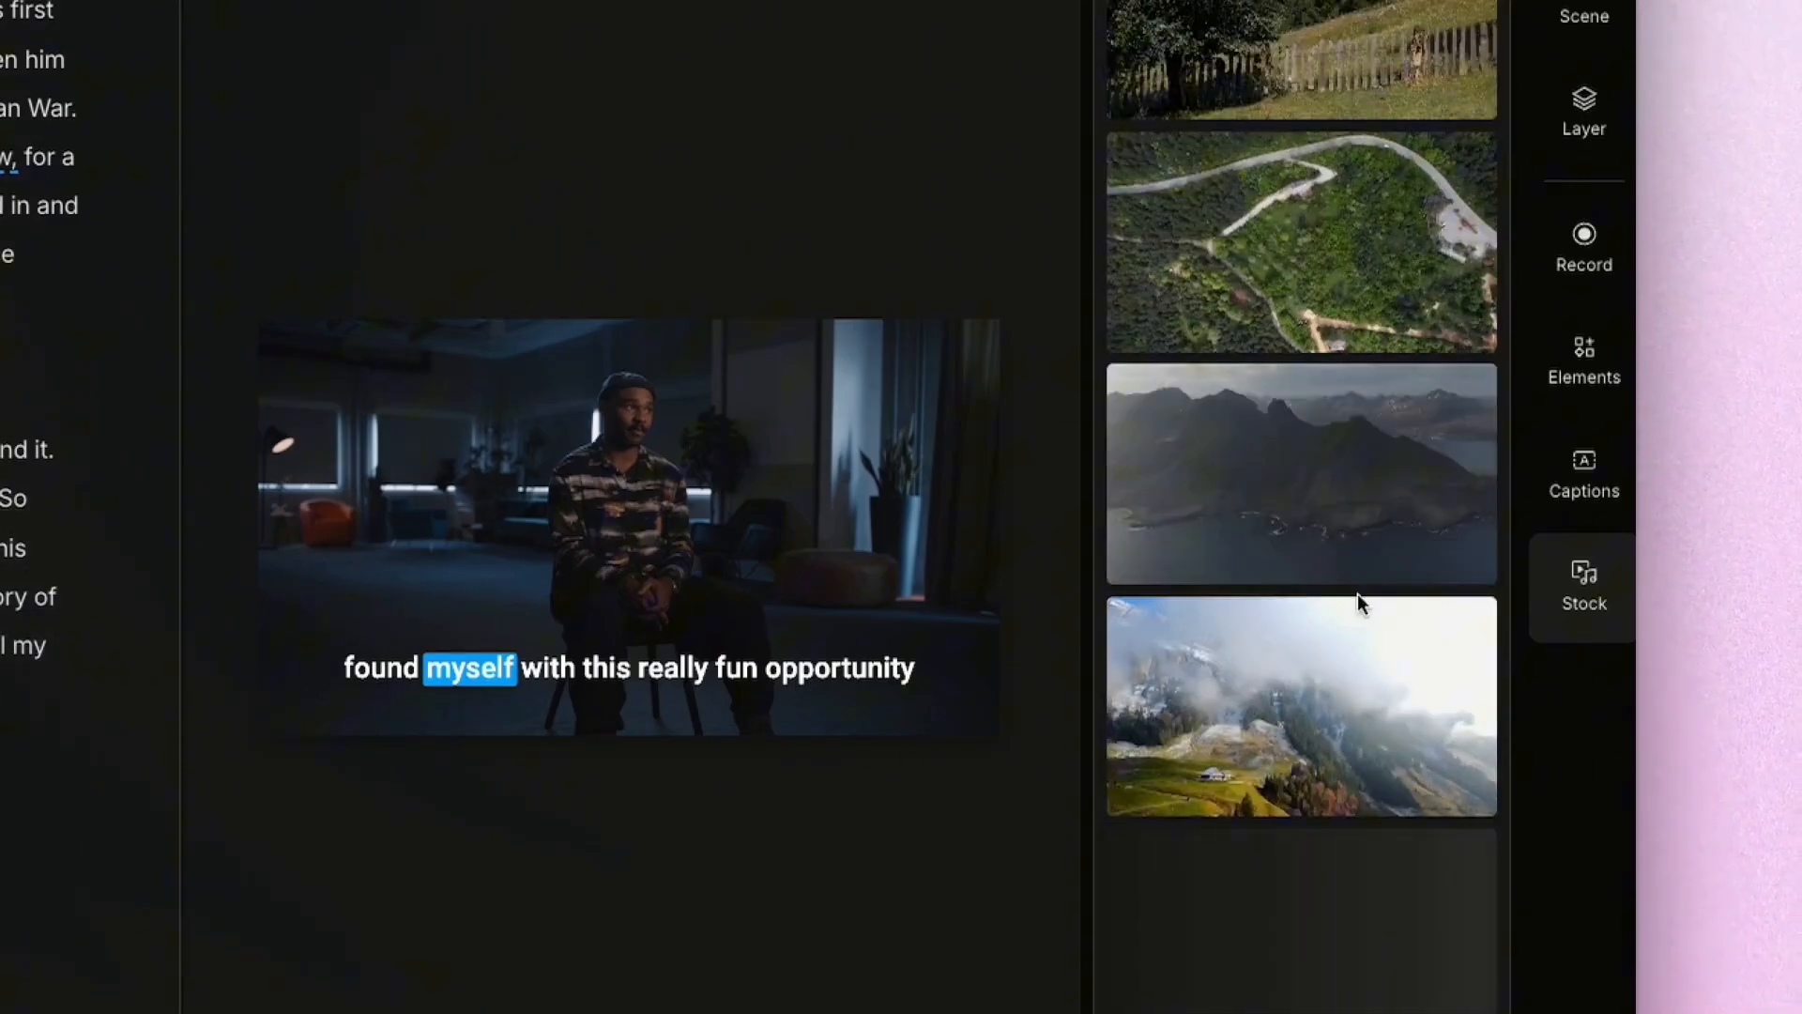
scroll(1396, 760, "down", 3)
scroll(1403, 826, "down", 1)
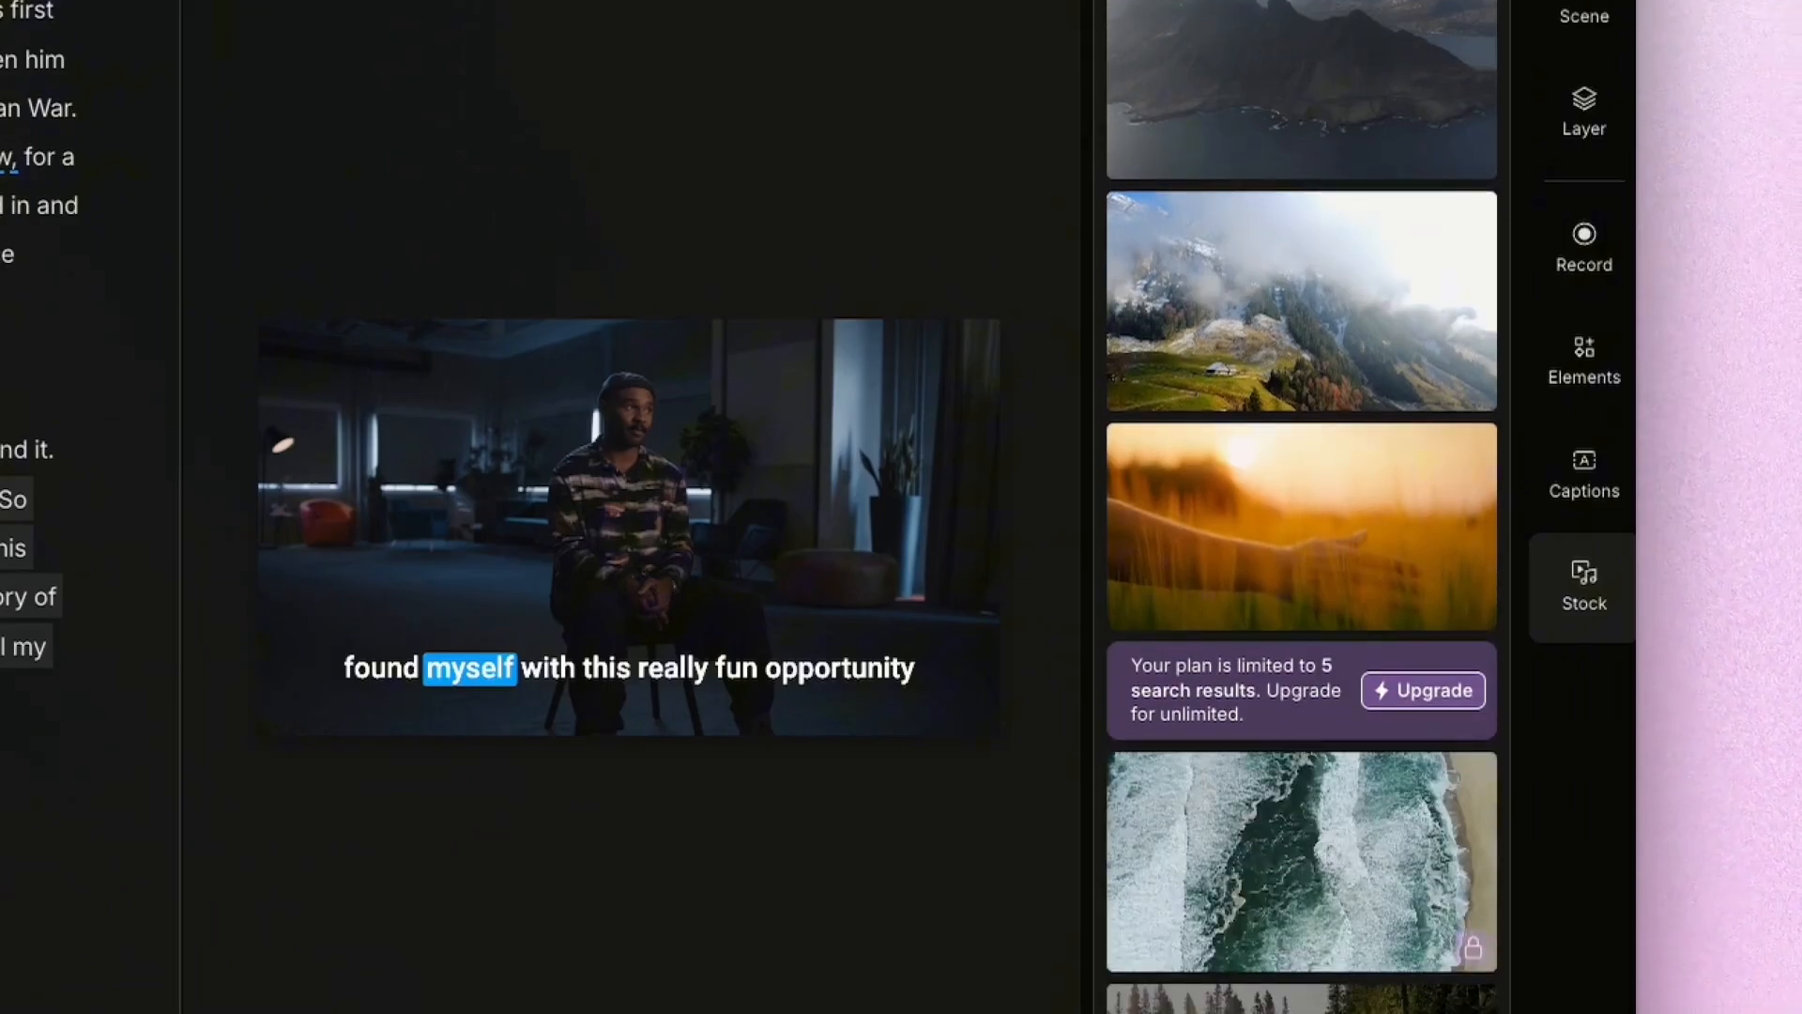
scroll(1370, 929, "down", 3)
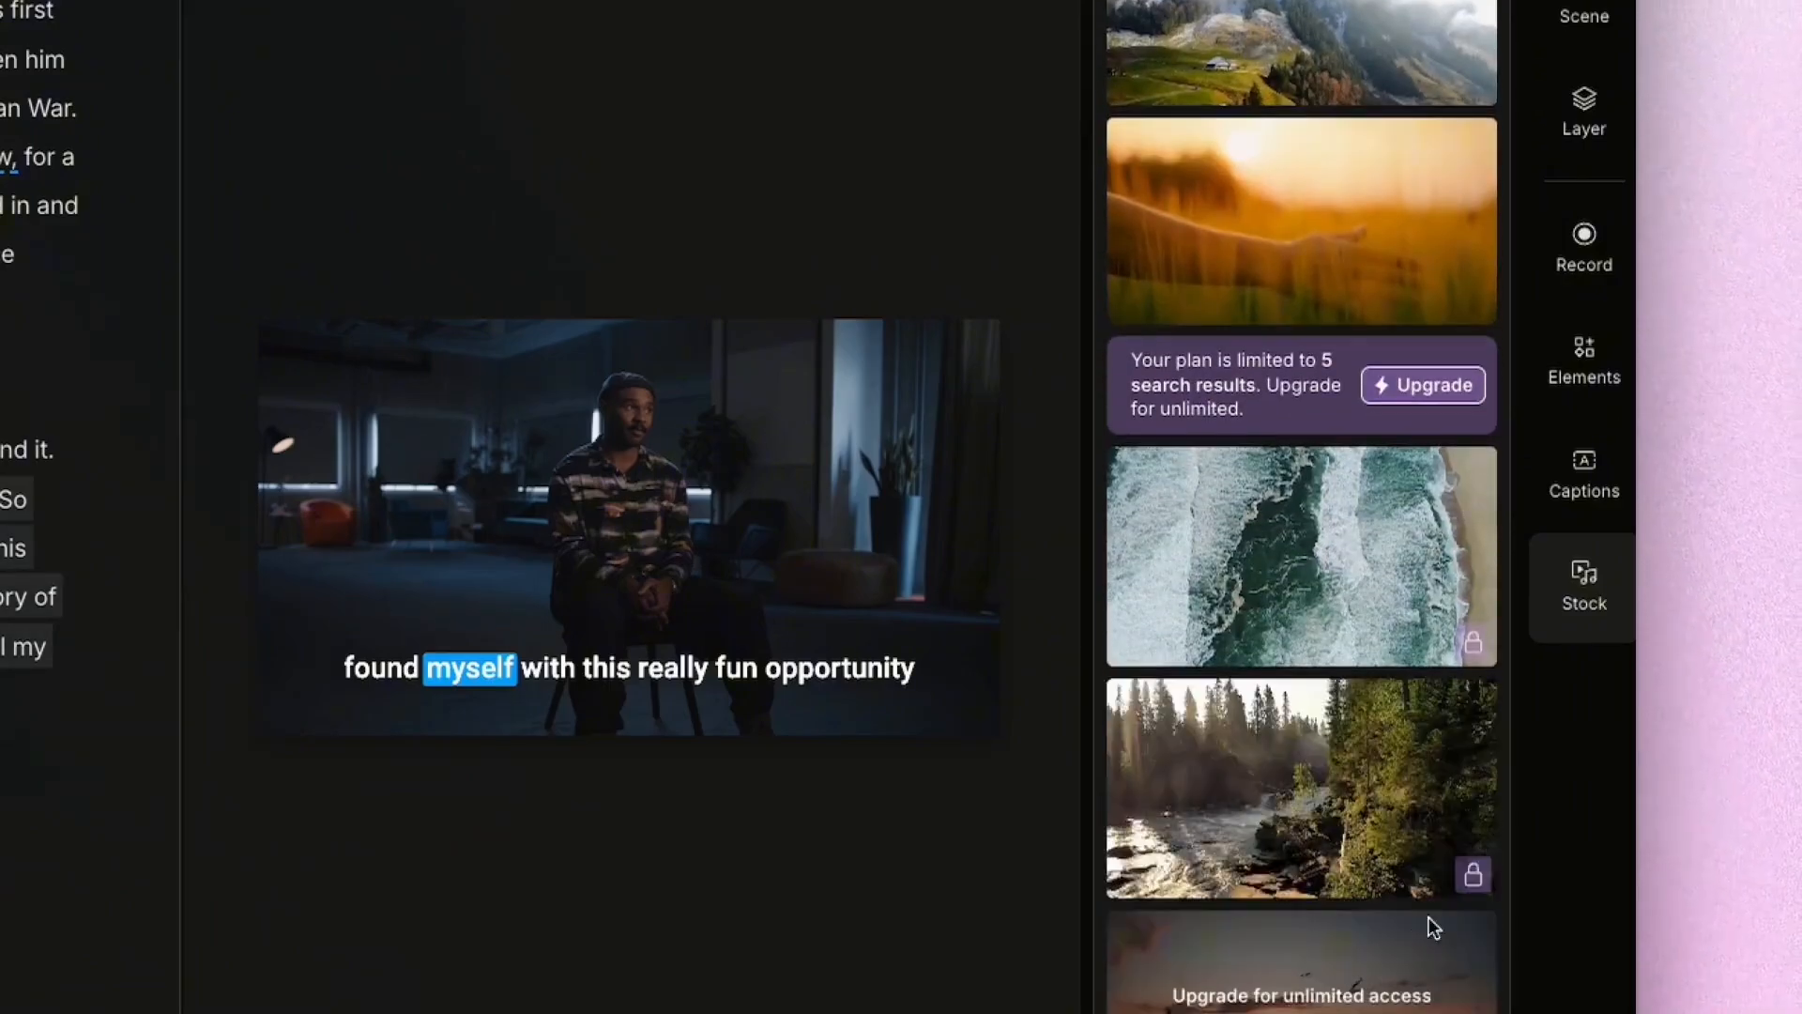
scroll(1387, 980, "down", 4)
scroll(1386, 982, "down", 20)
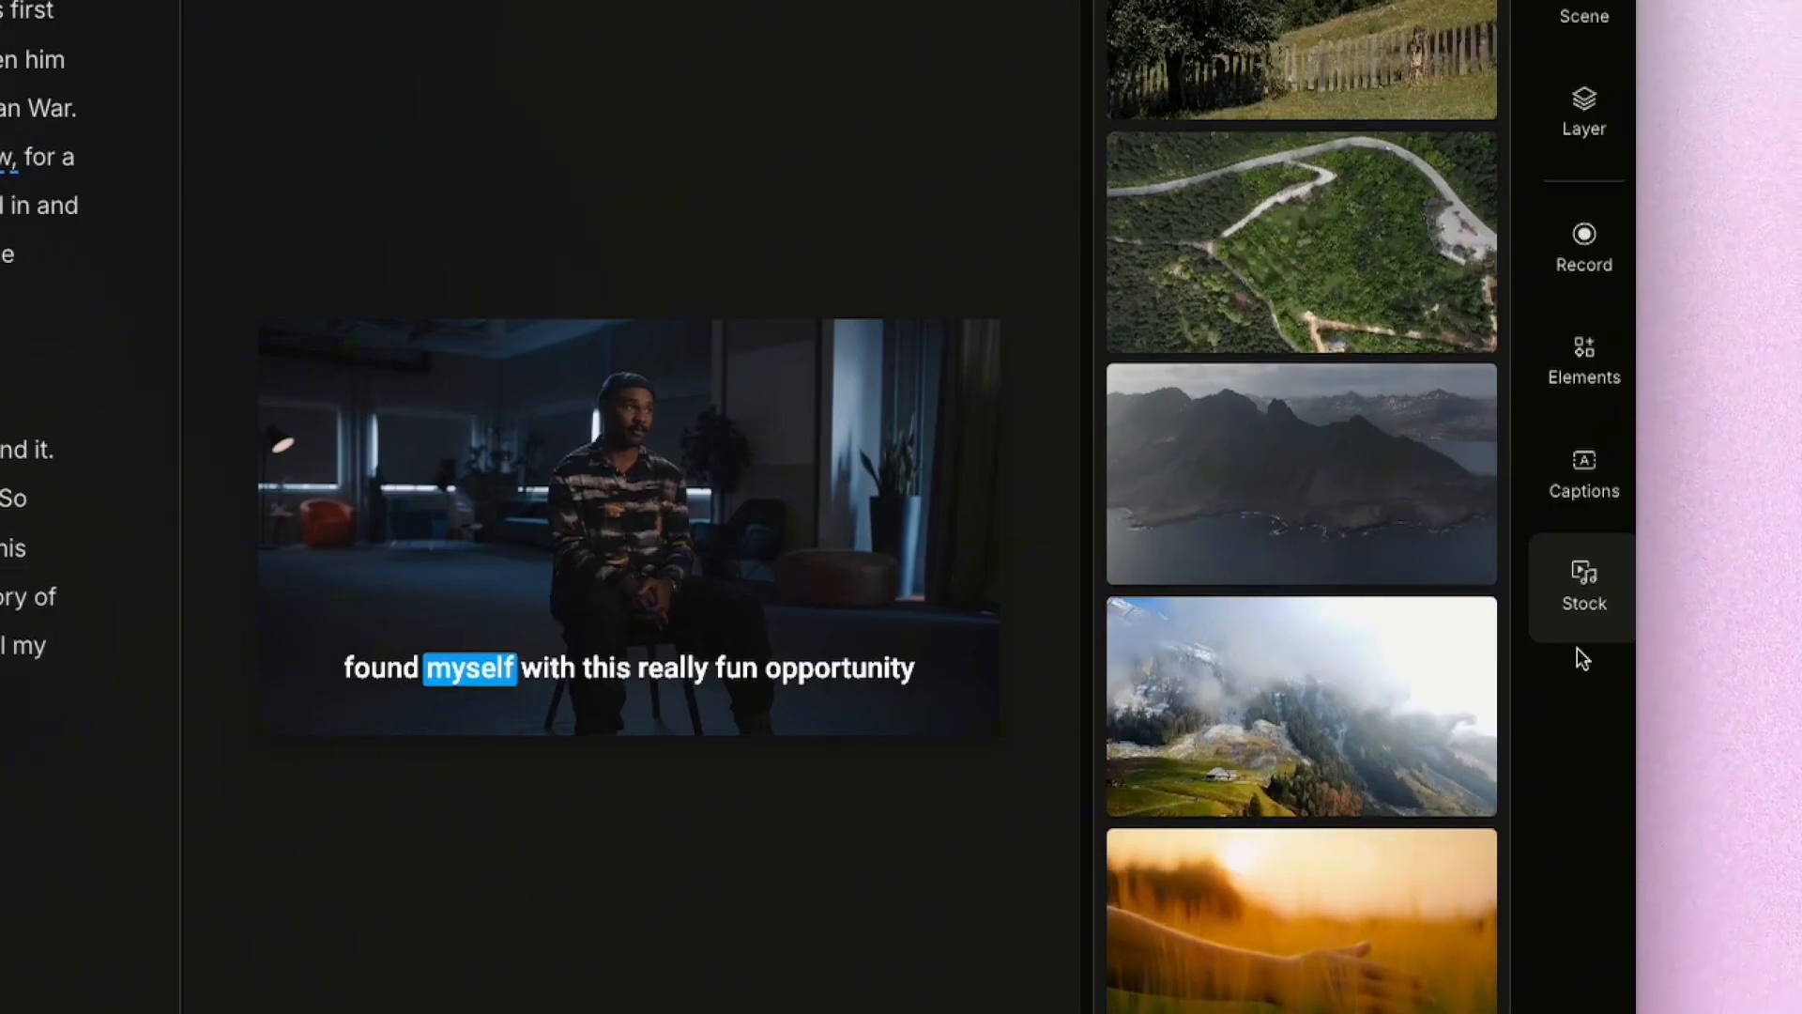
left_click(1577, 597)
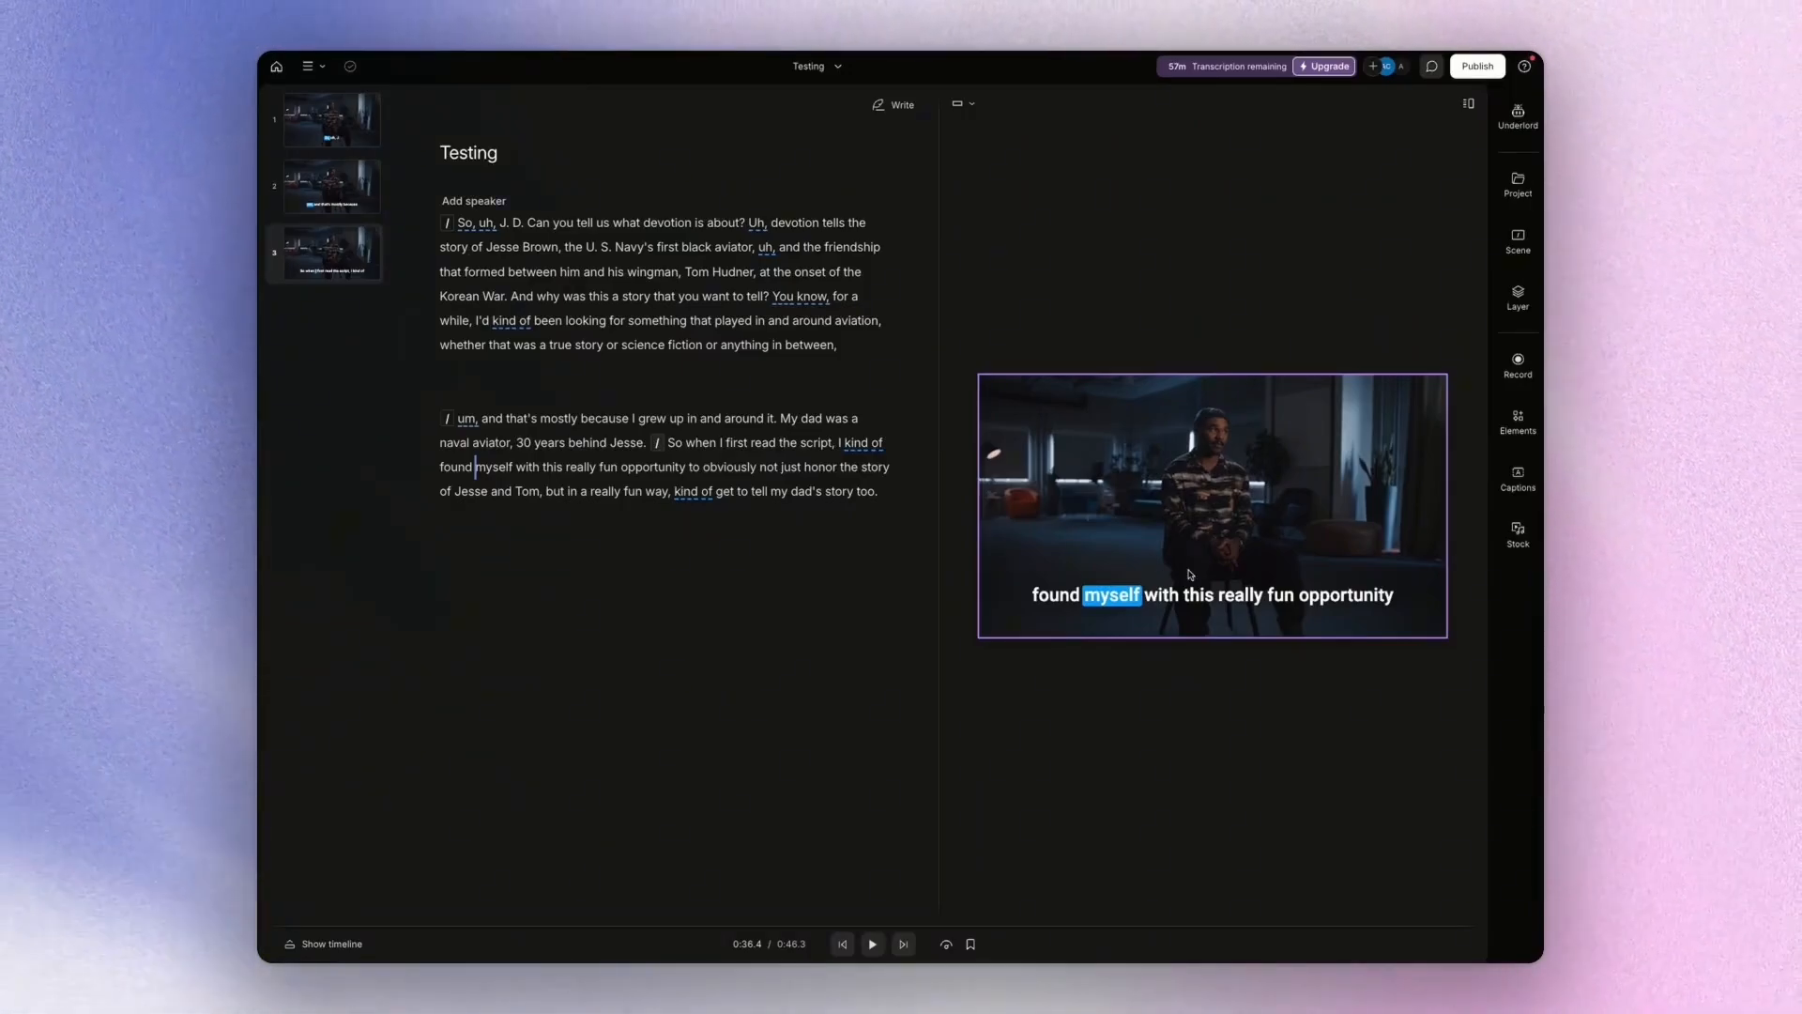
left_click(1519, 533)
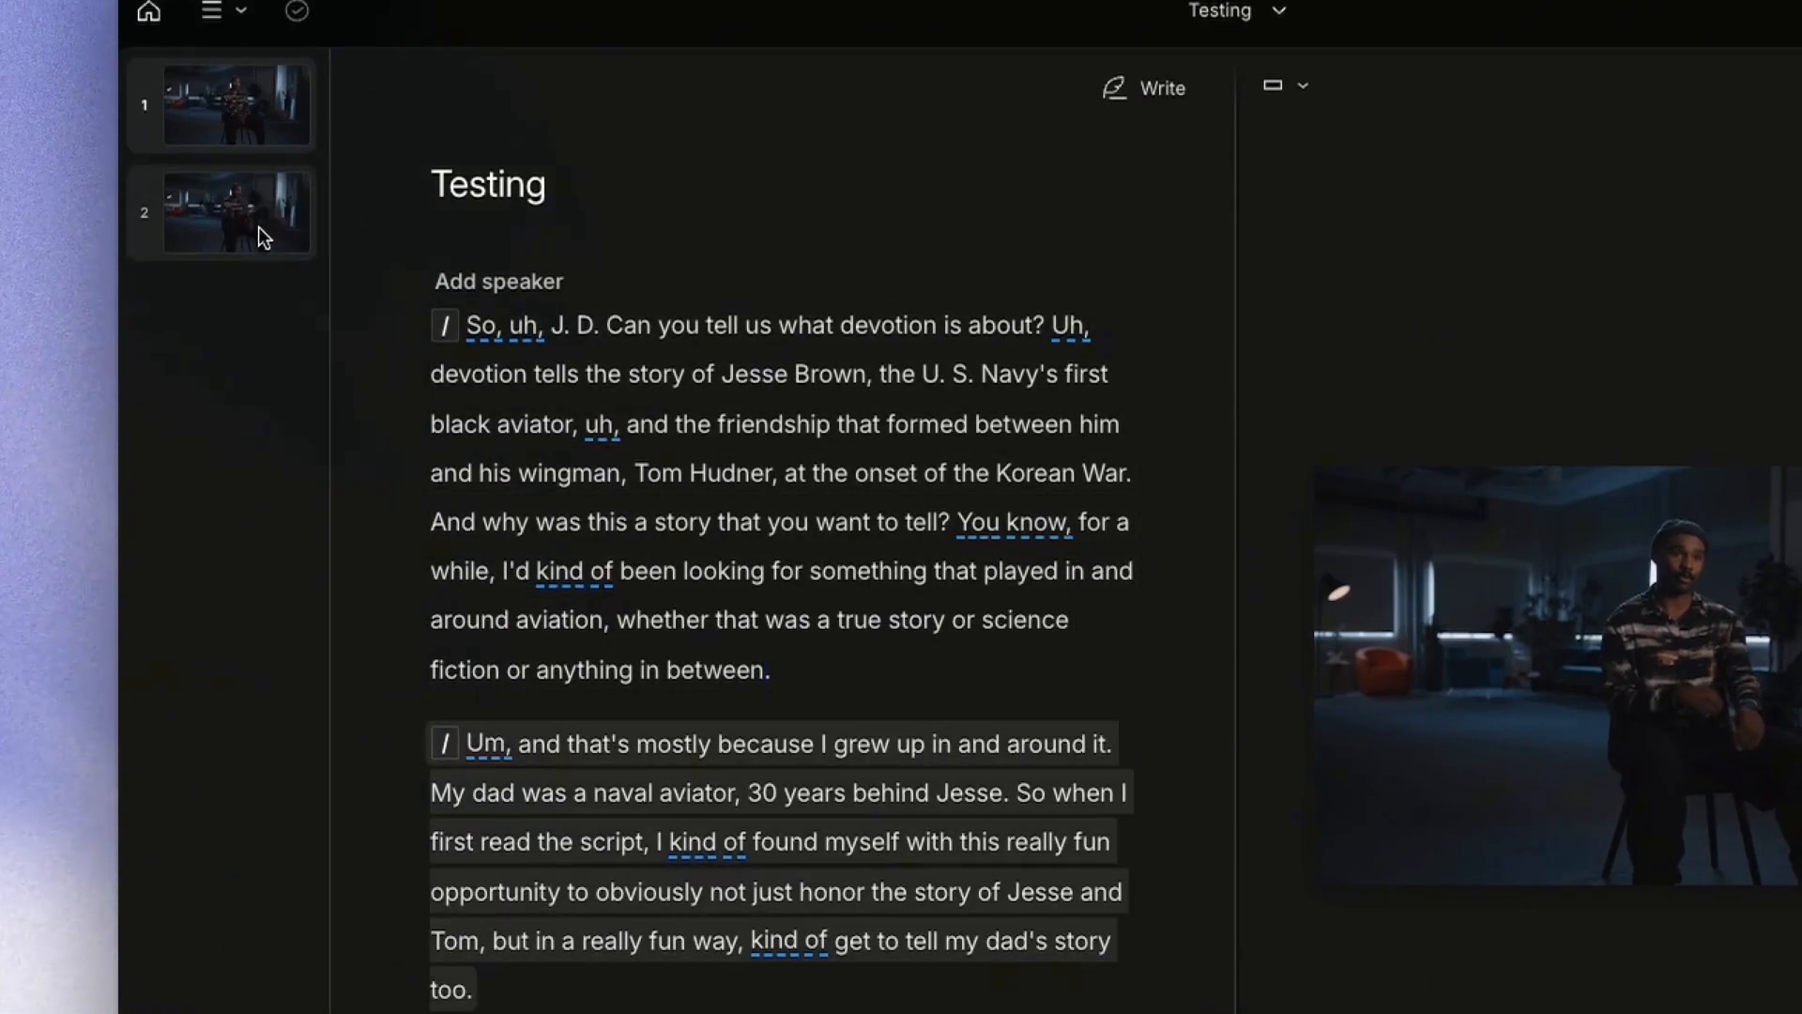
- Remove the scene break before the paragraph starting "Um," and insert an empty line after "in between."
left_click(470, 737)
key("BackSpace")
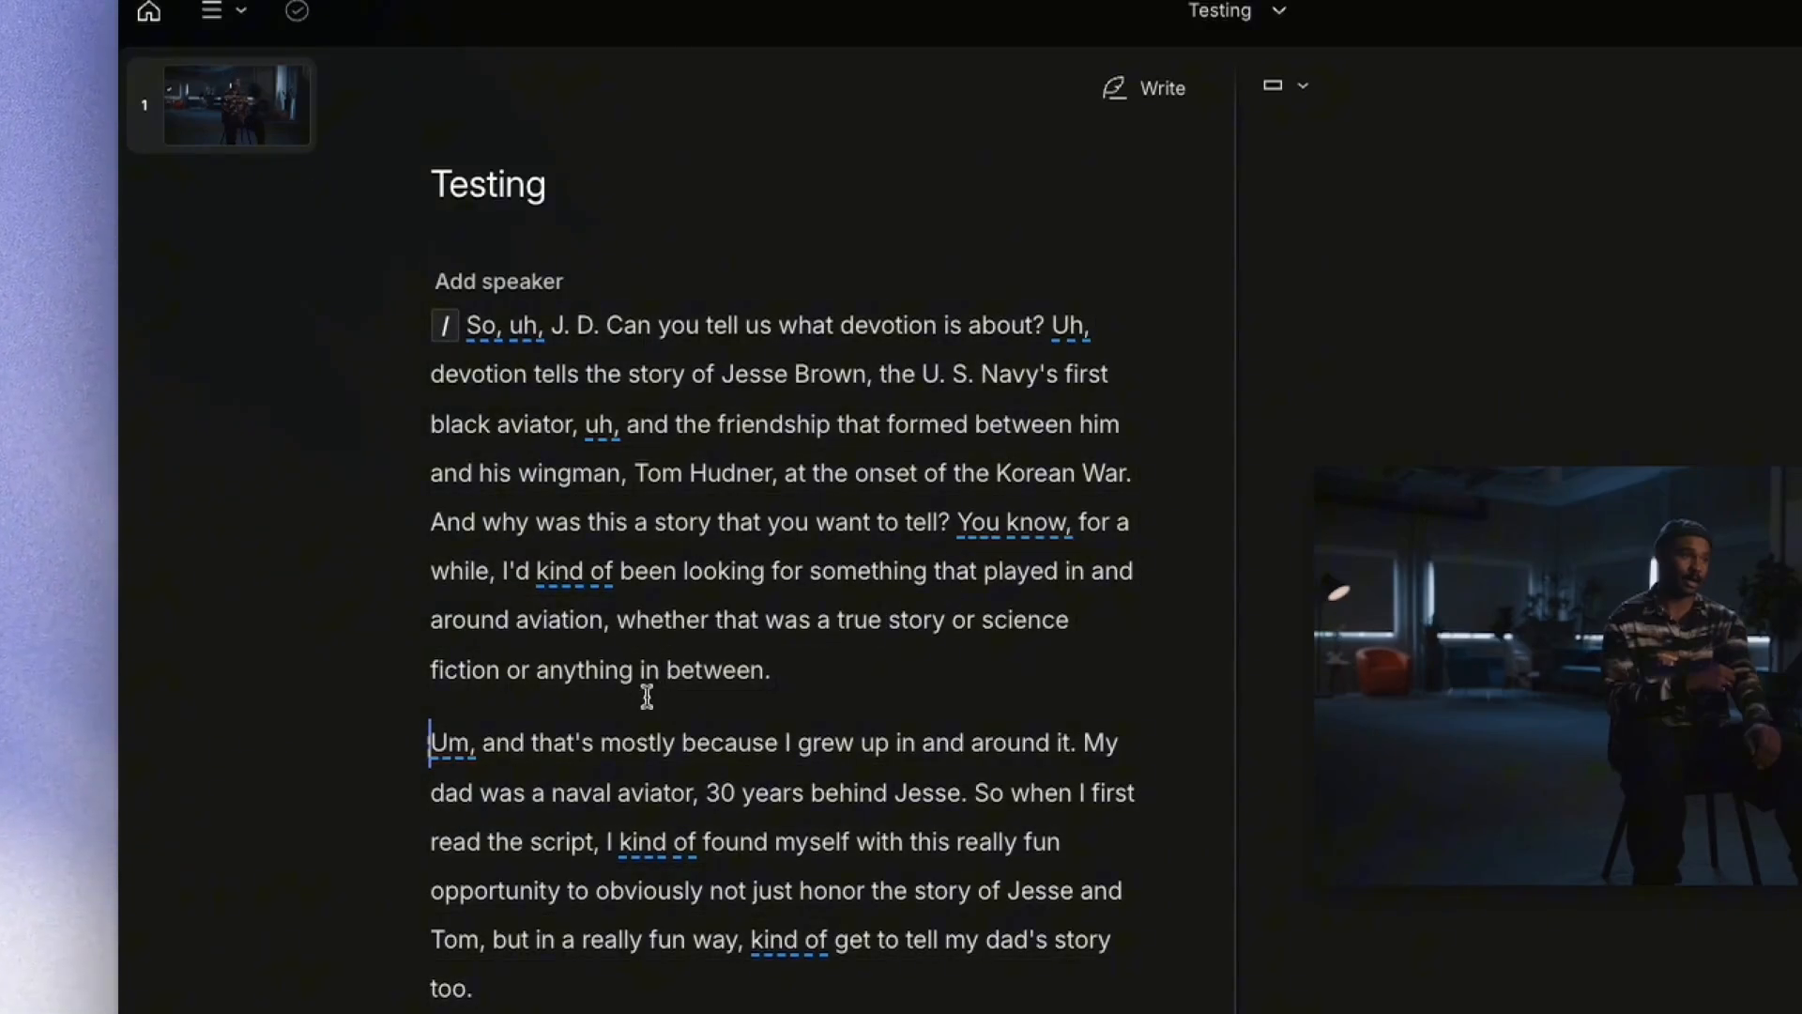
left_click(789, 670)
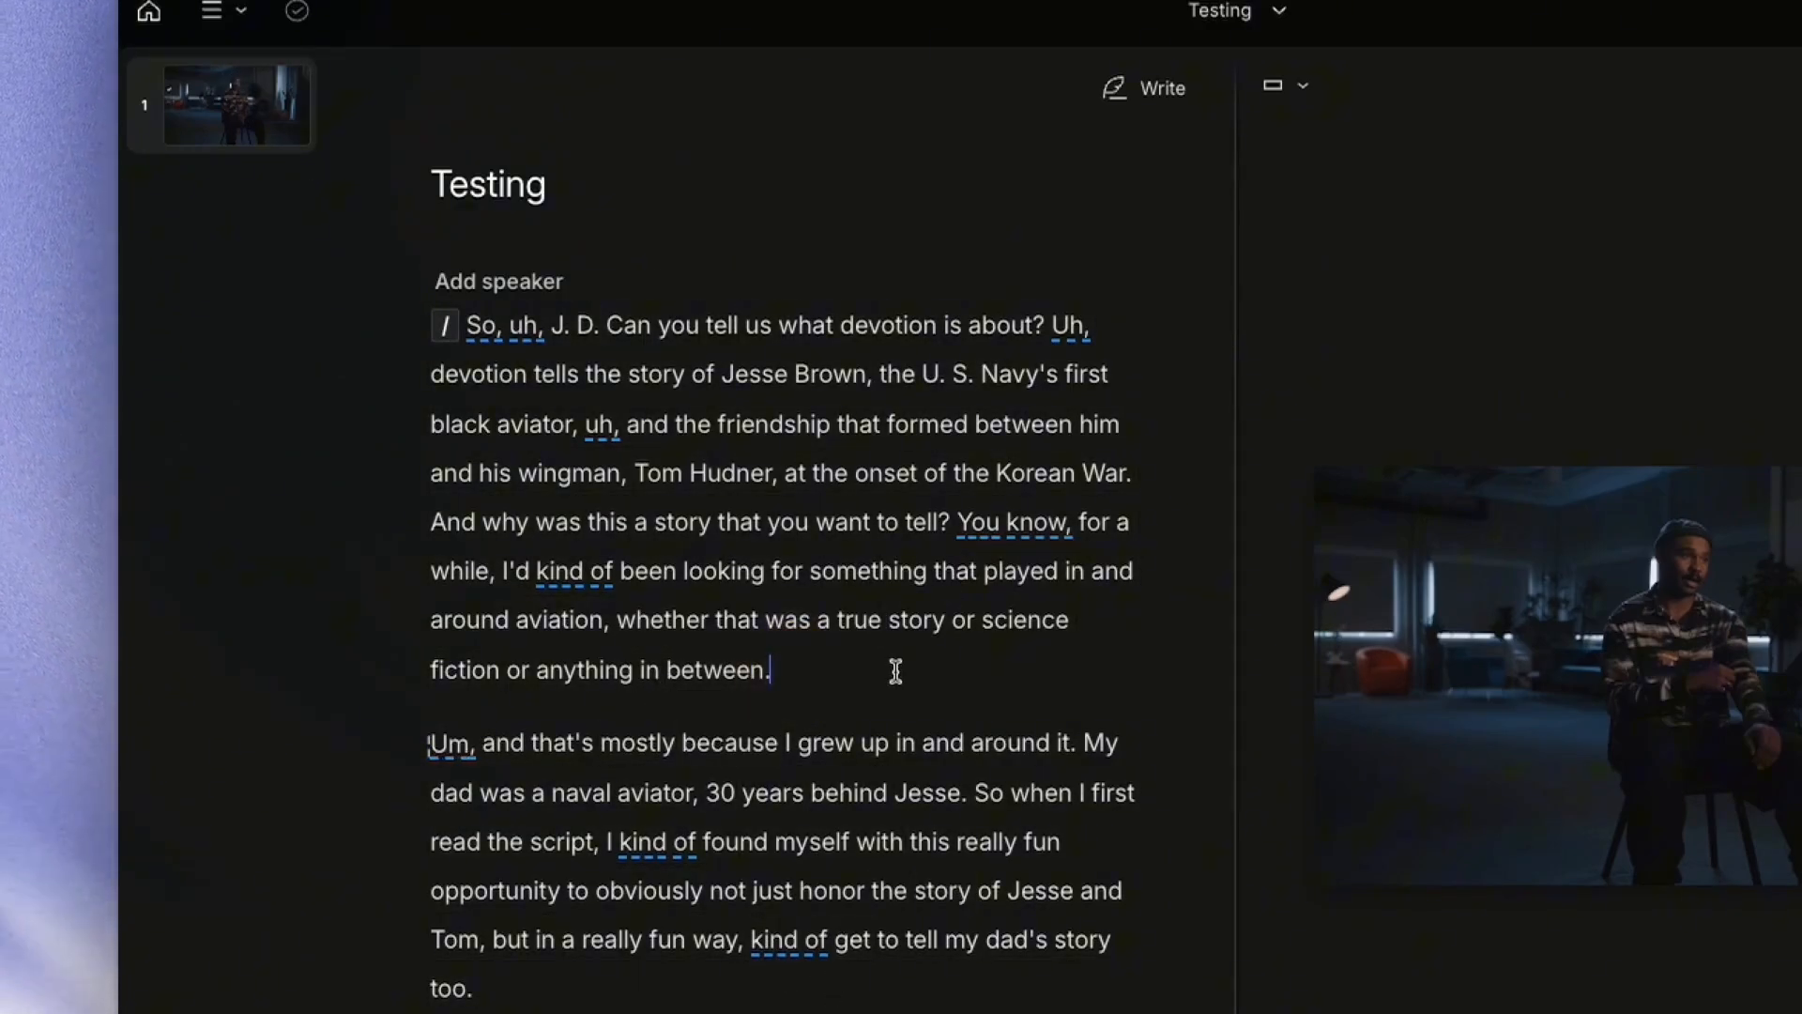
key("Return")
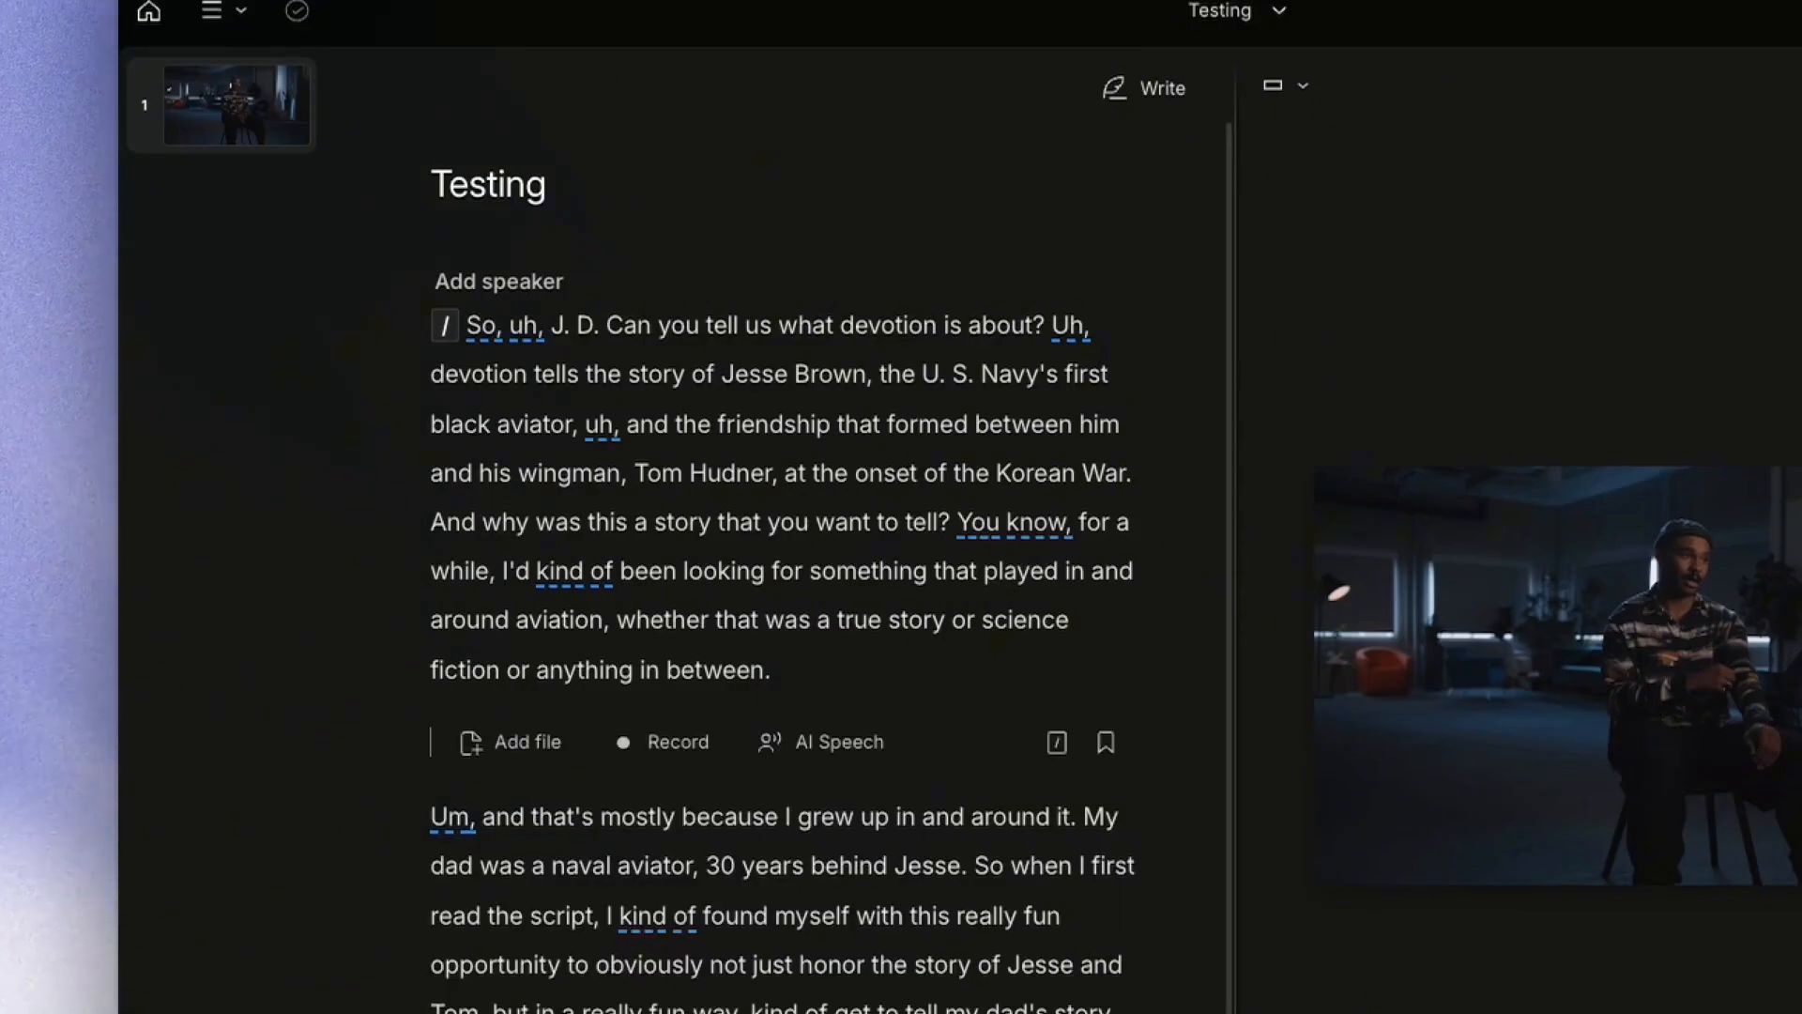
- Add scene breaks before the paragraph starting "Um," and before the sentence "So when I first read the script."
type("/")
left_click(241, 189)
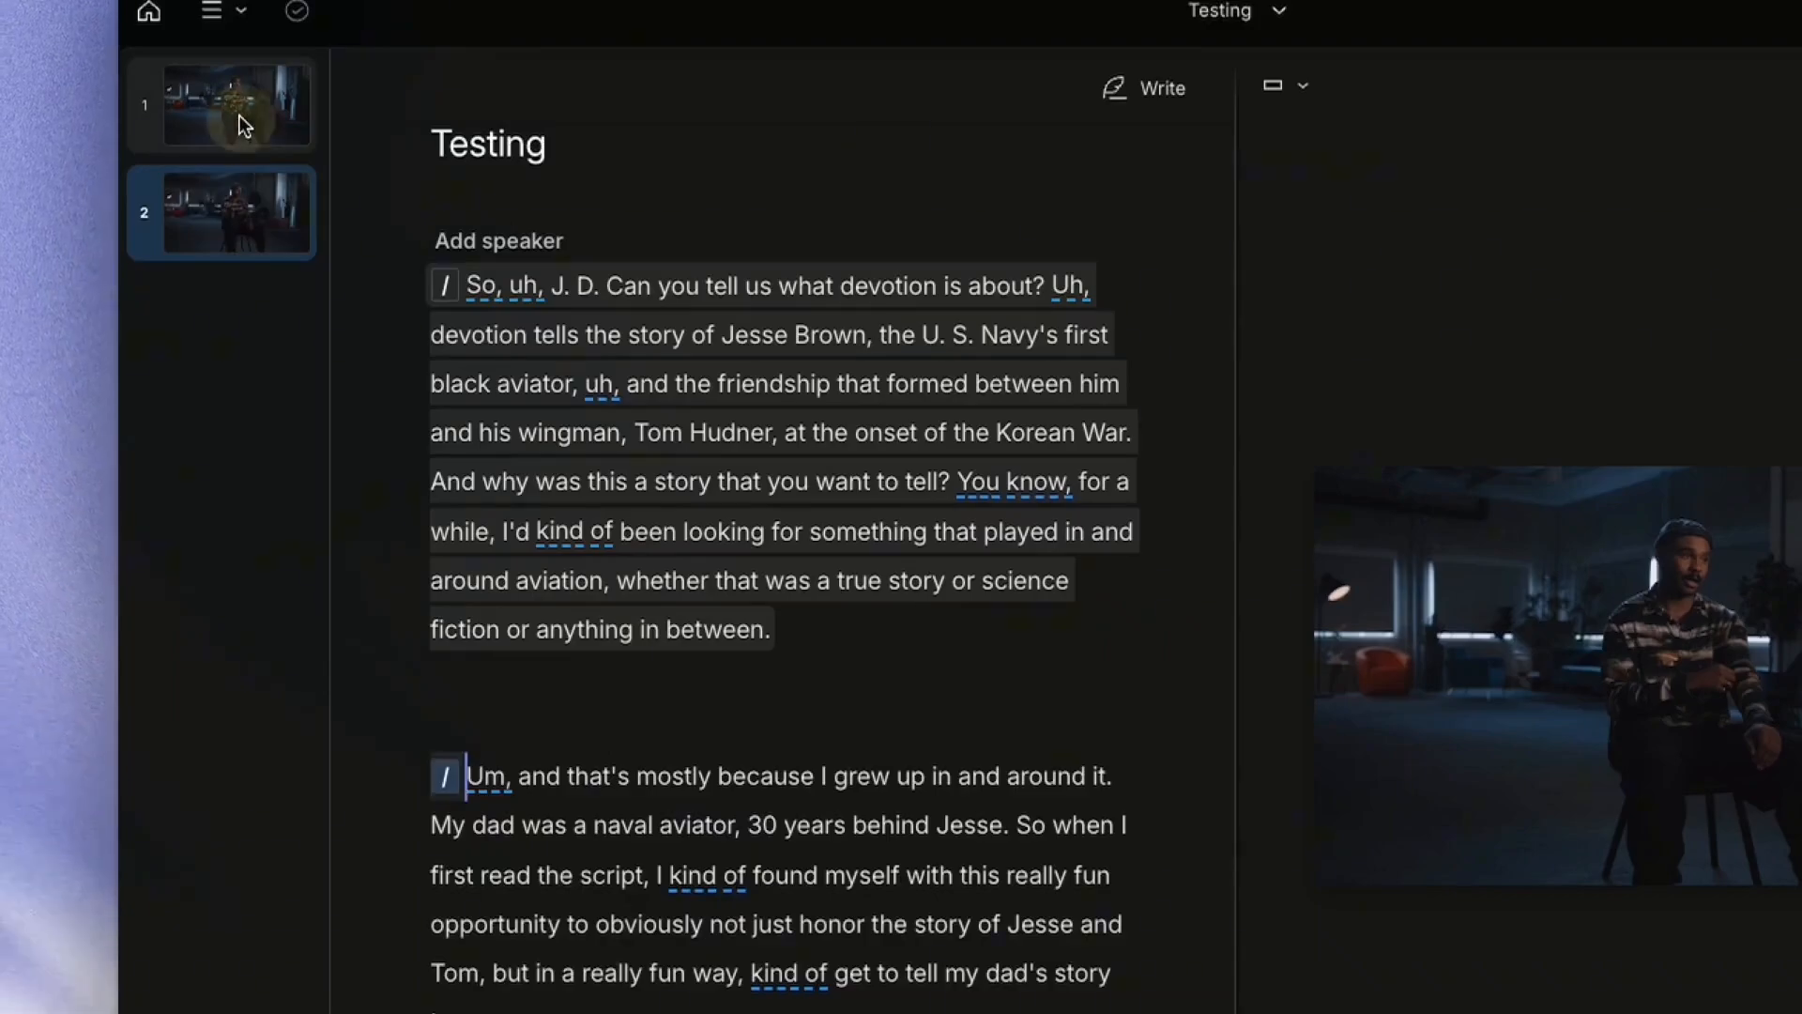
left_click(242, 221)
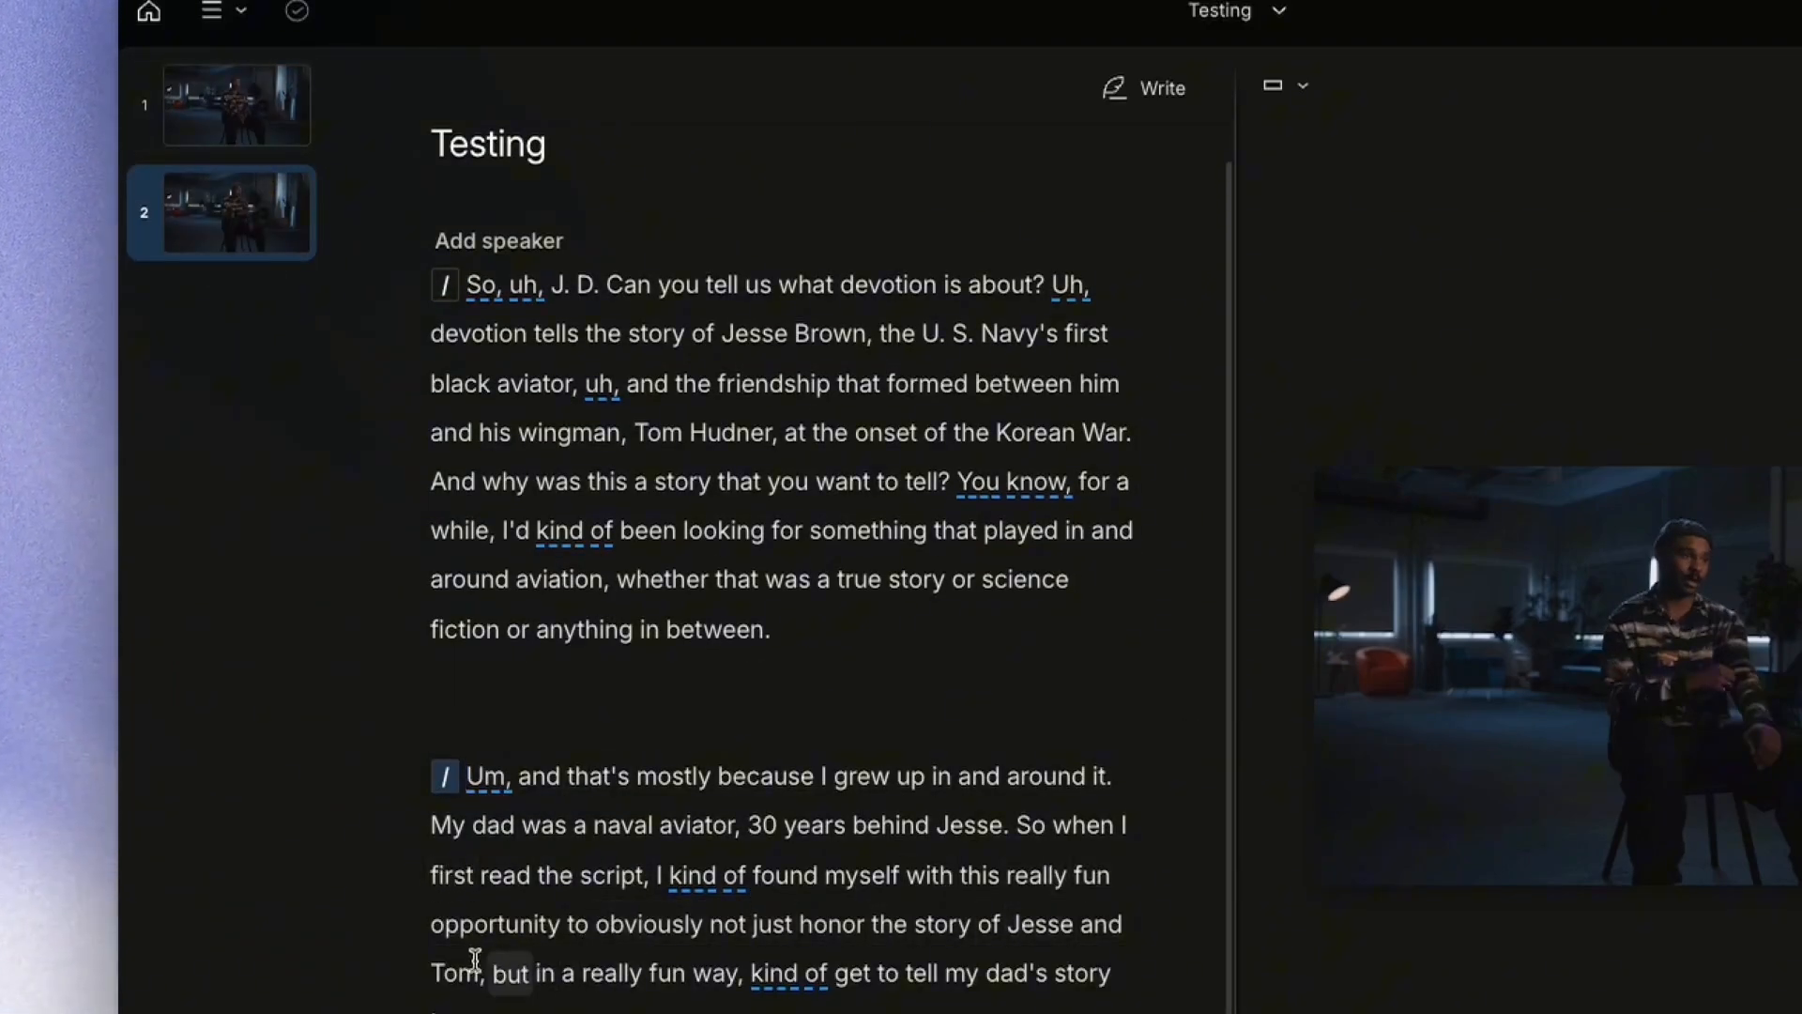
left_click(1017, 830)
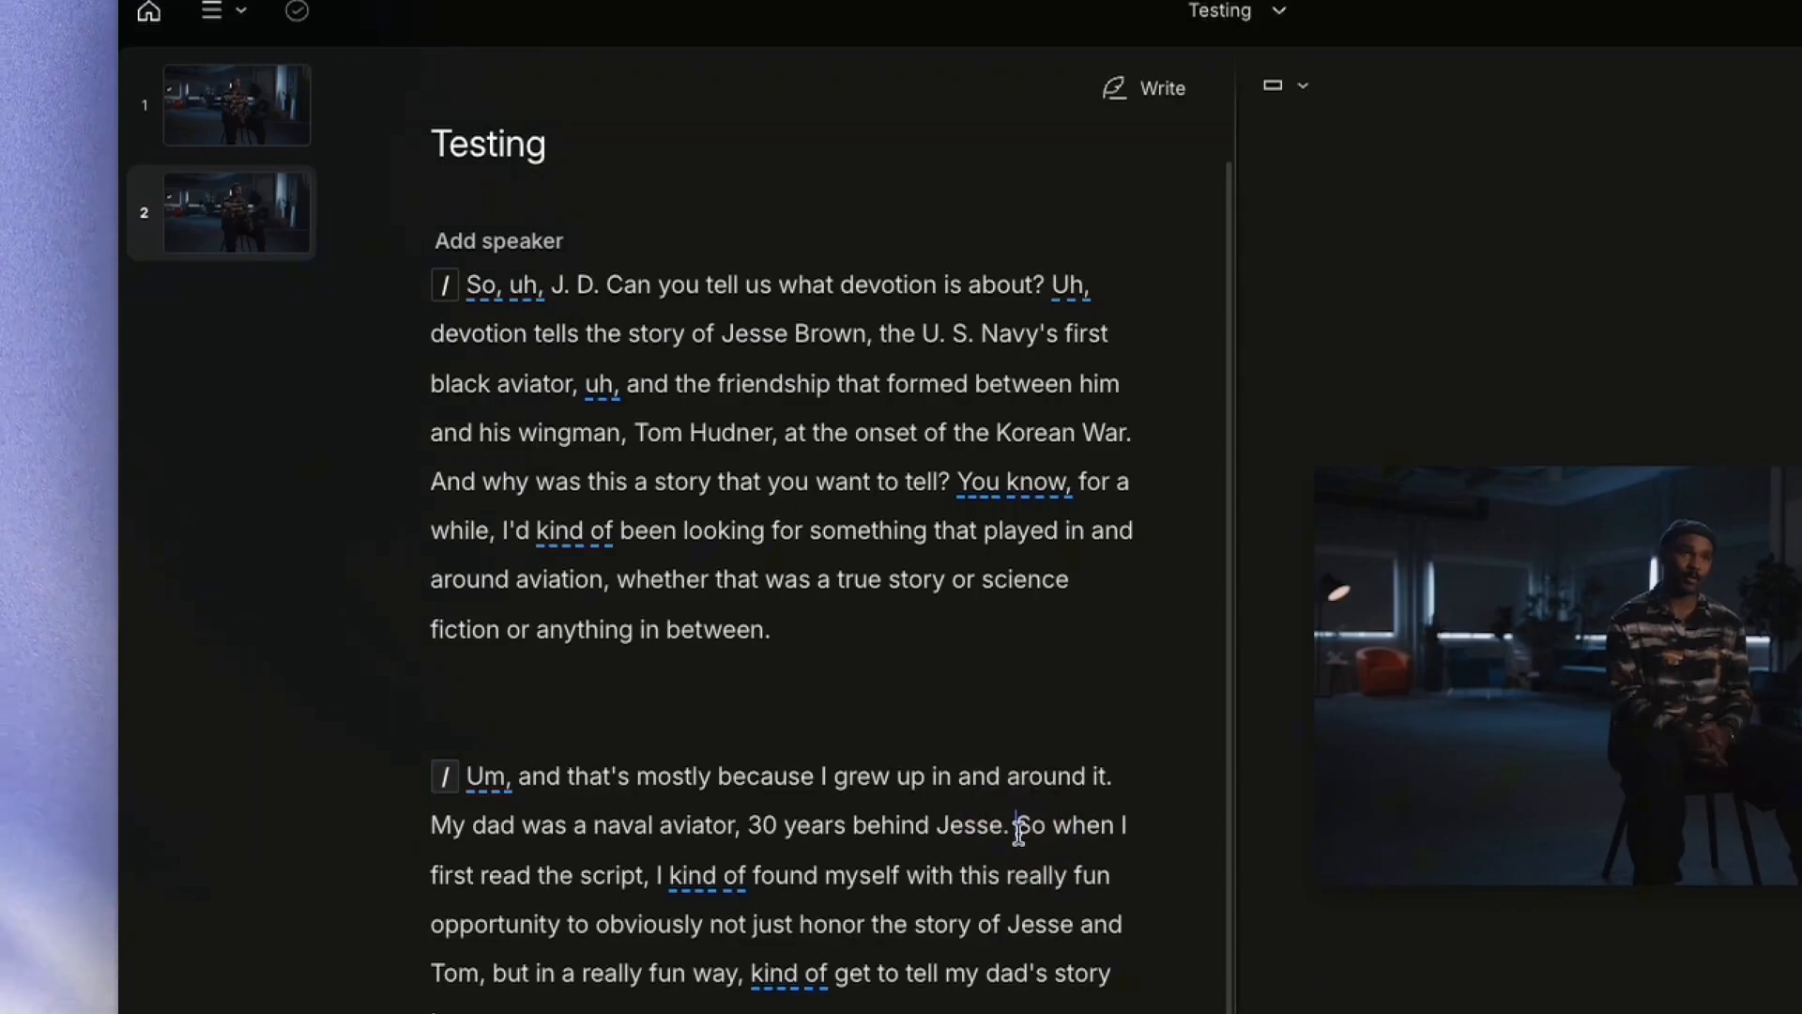
key("slash")
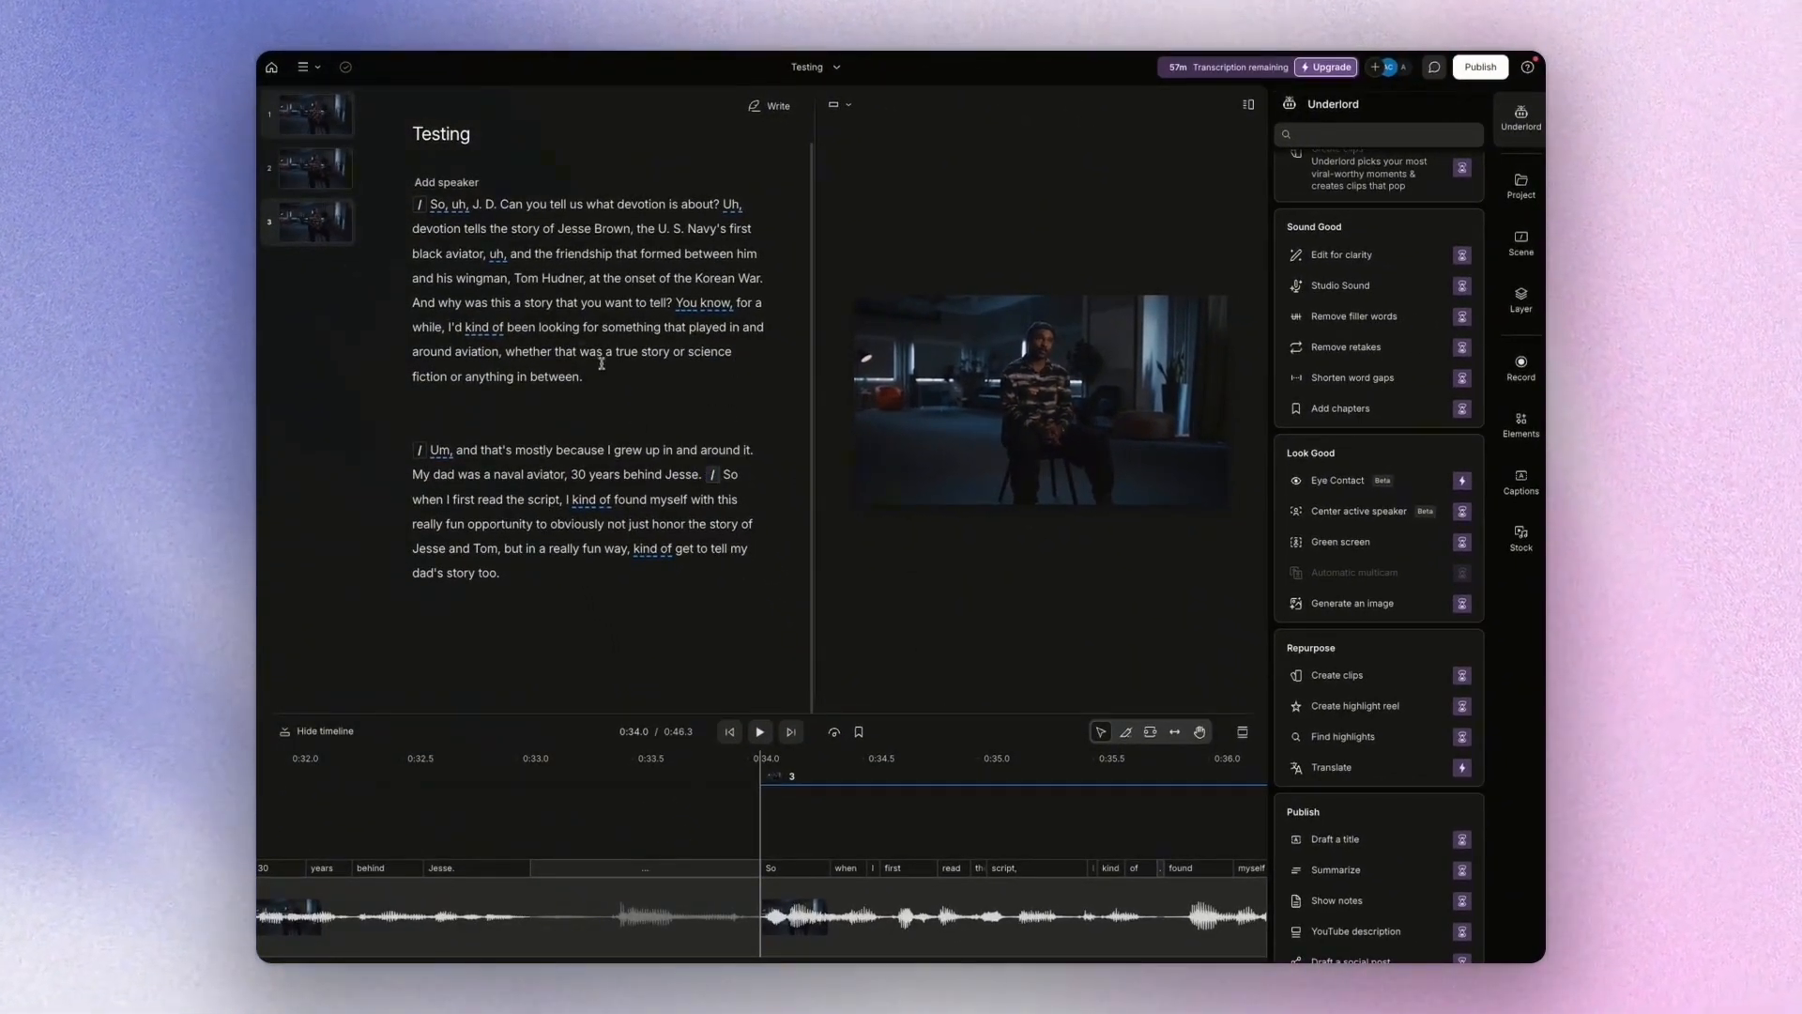
- Play the clip from various words in the transcript, and select the word "whether" and the passage from "the friendship" to "at the onset."
left_click(504, 206)
key("space")
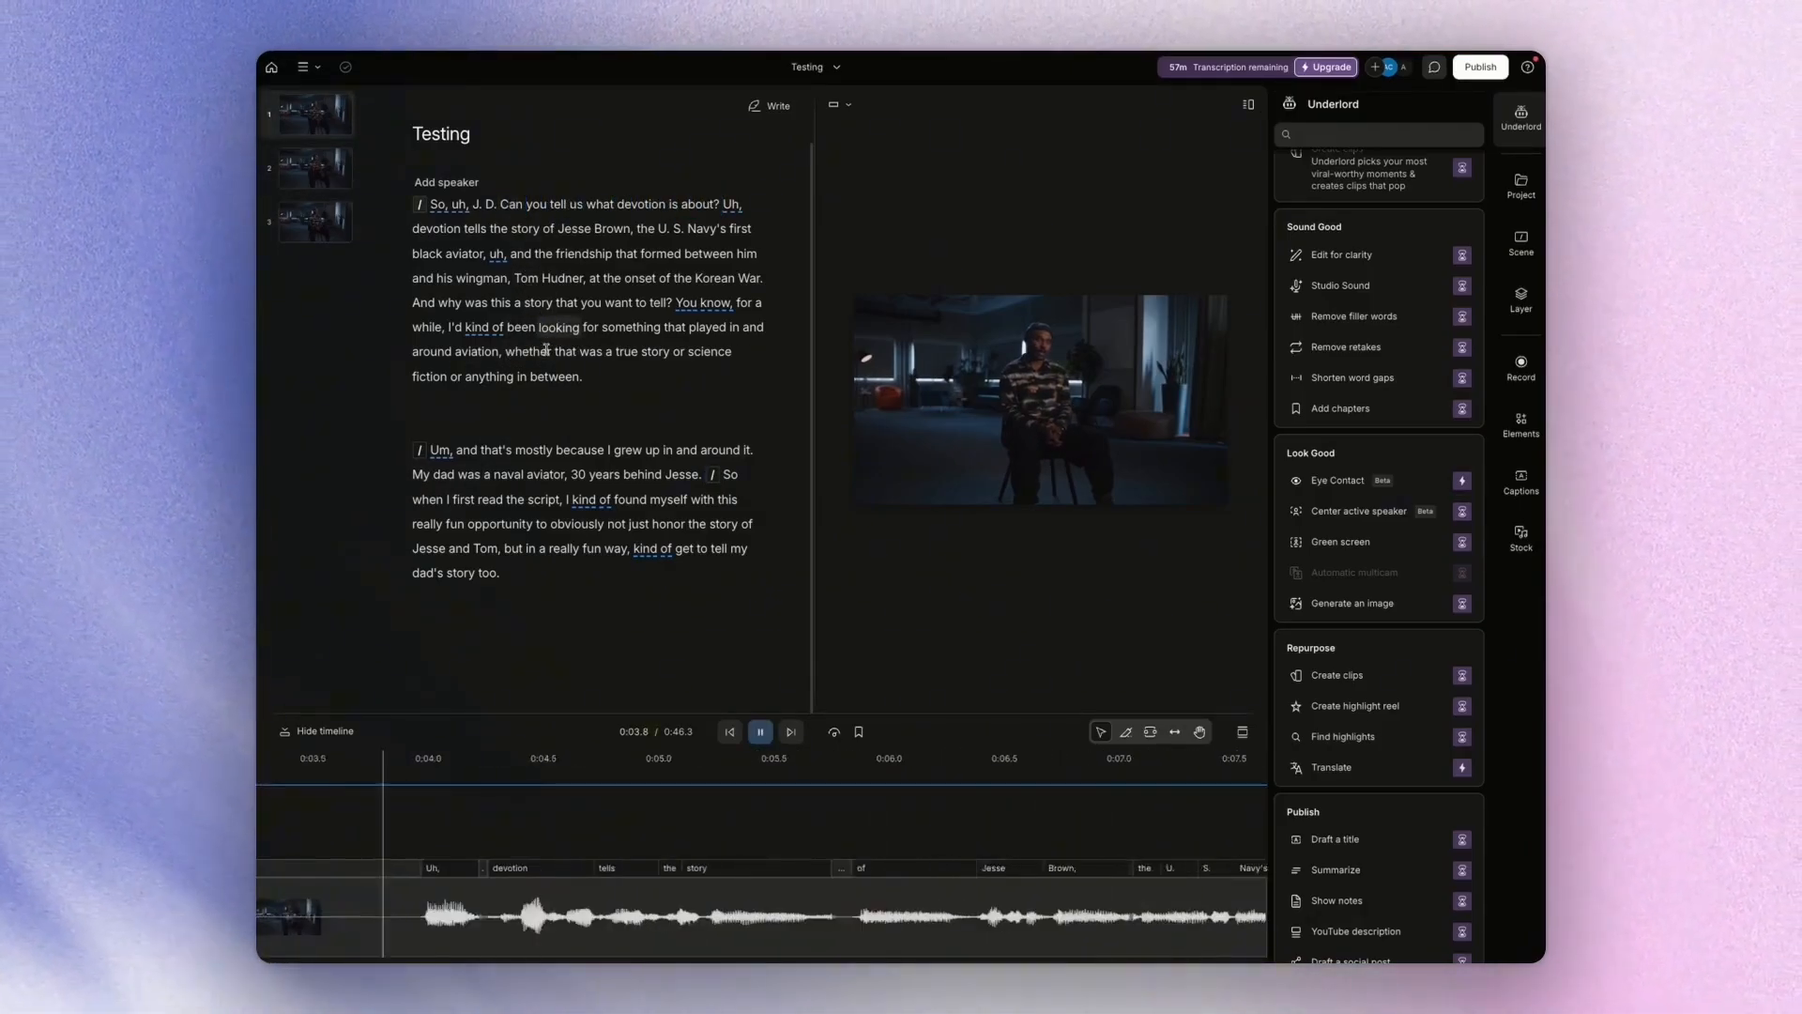
double_click(540, 352)
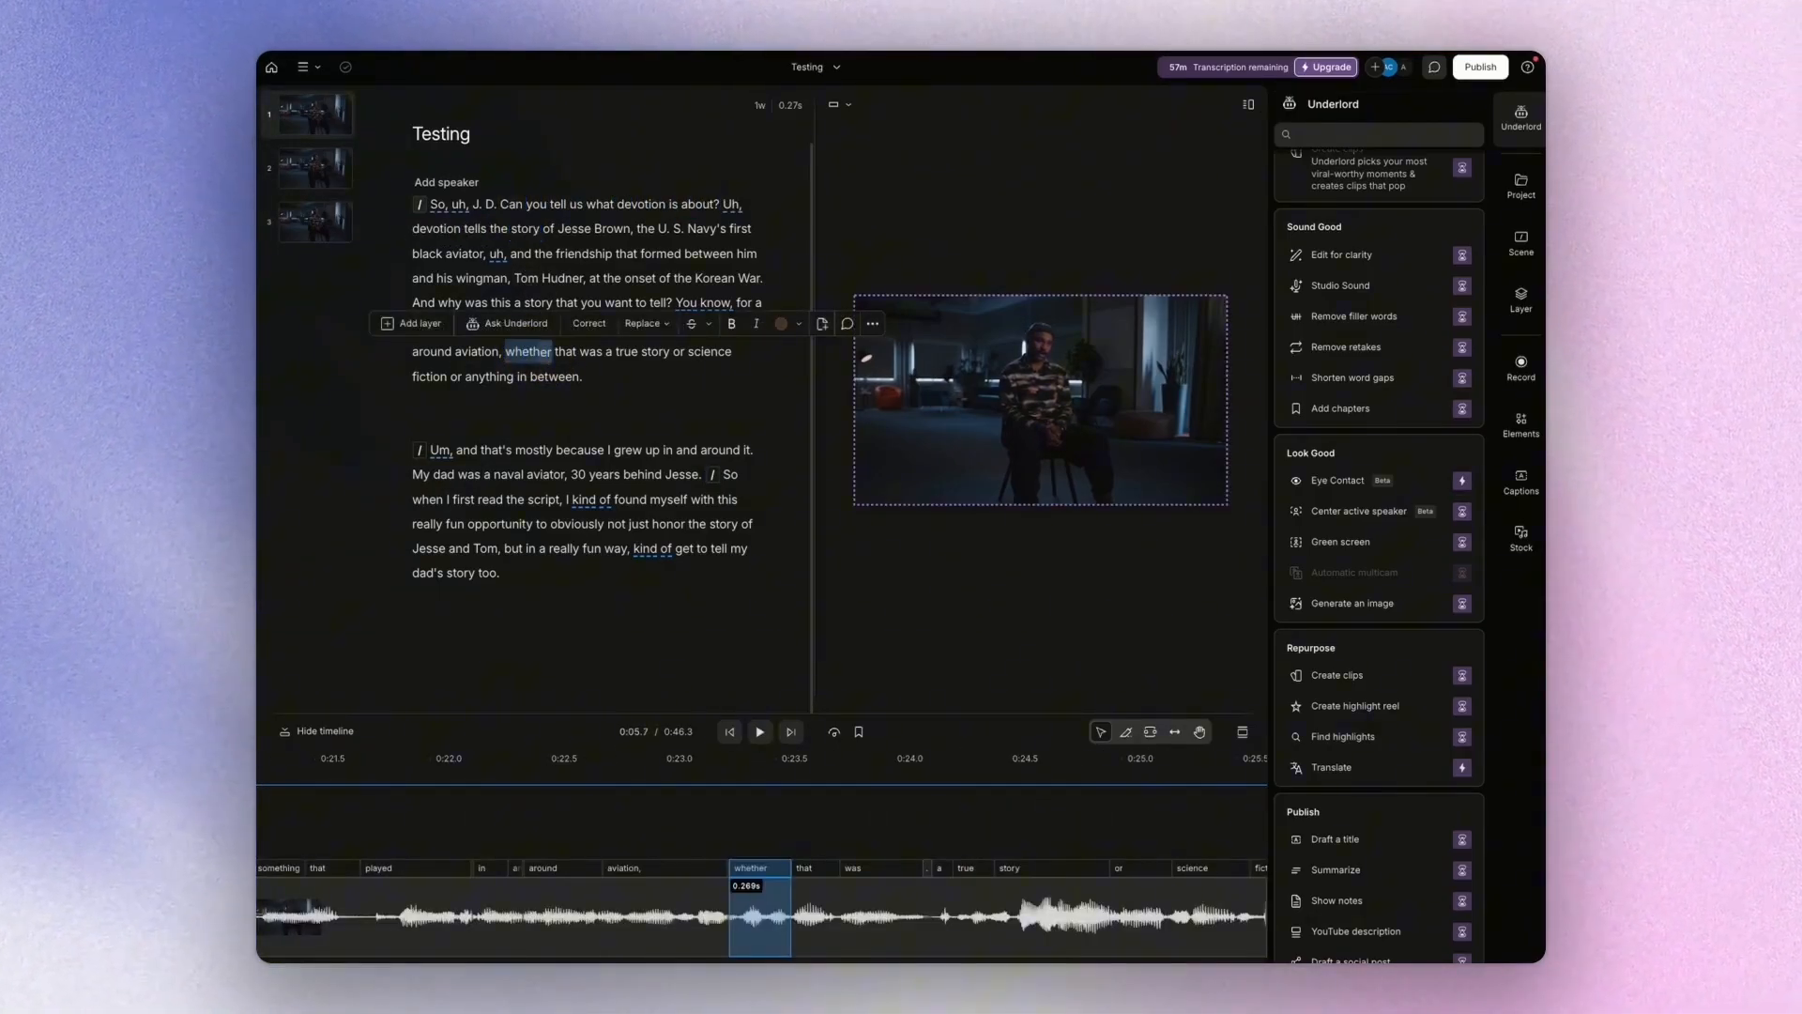
left_click(523, 229)
left_click(499, 203)
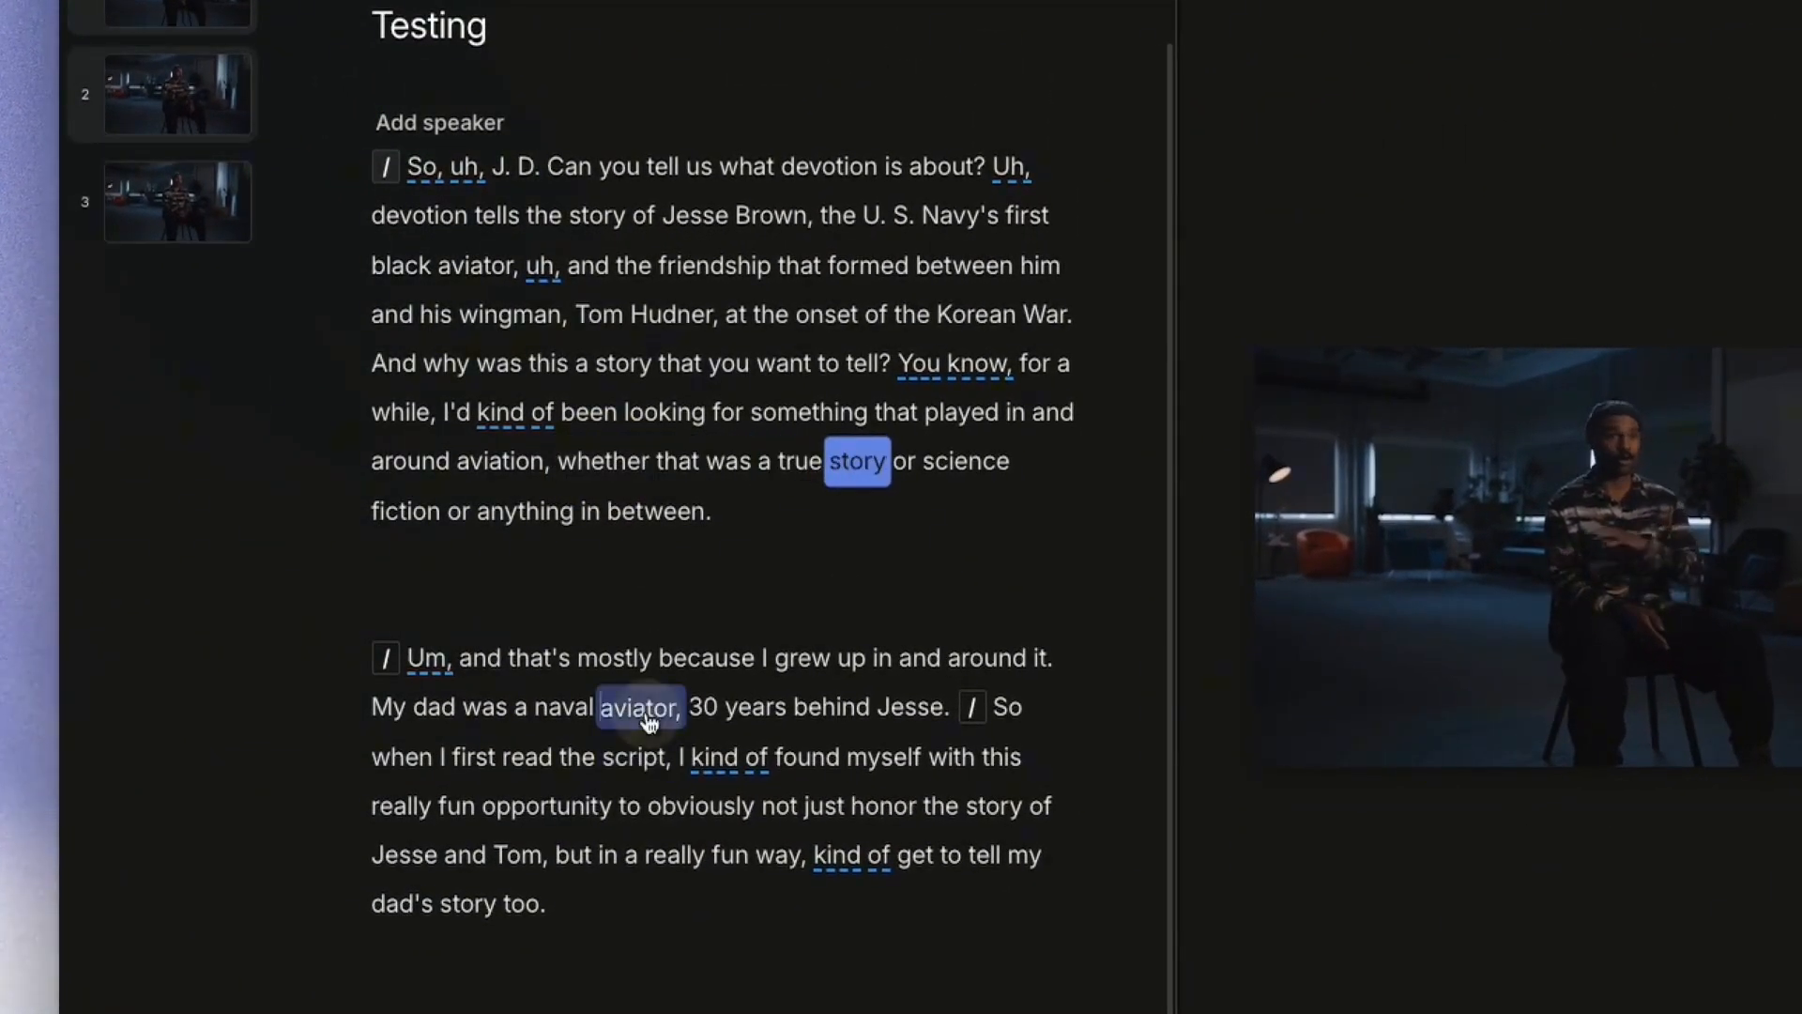
left_click(523, 808)
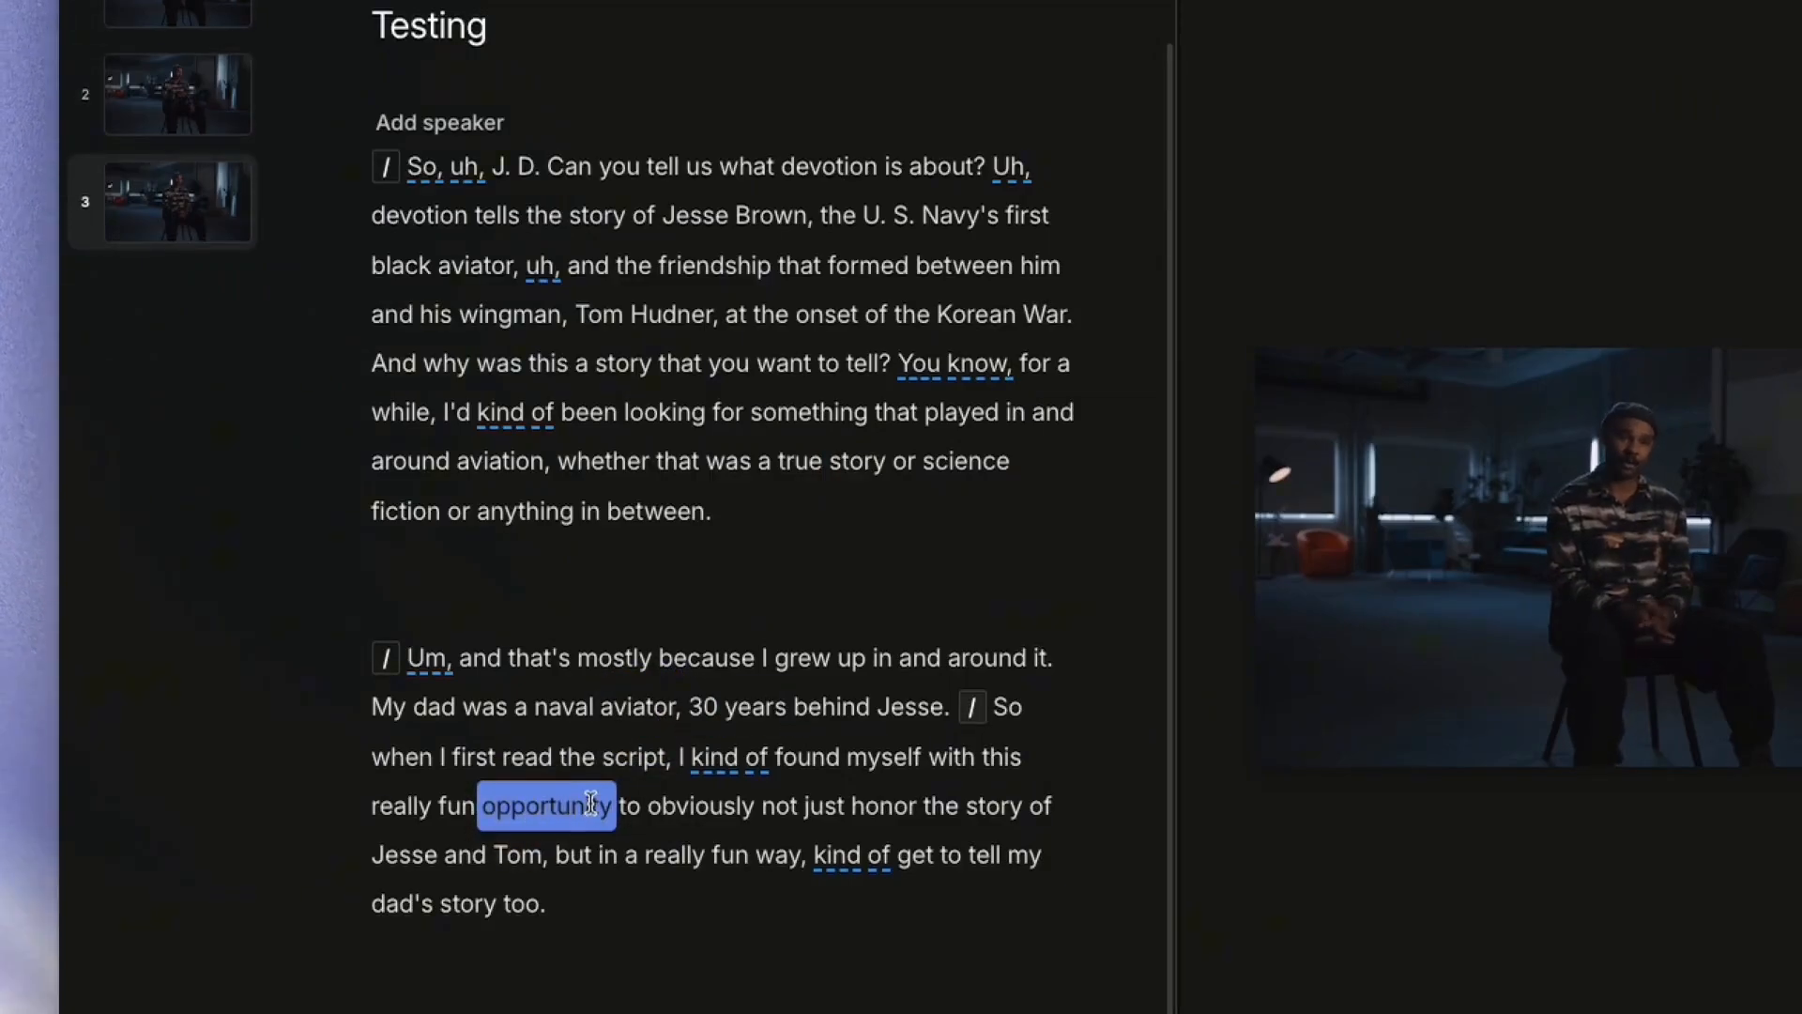
key("space")
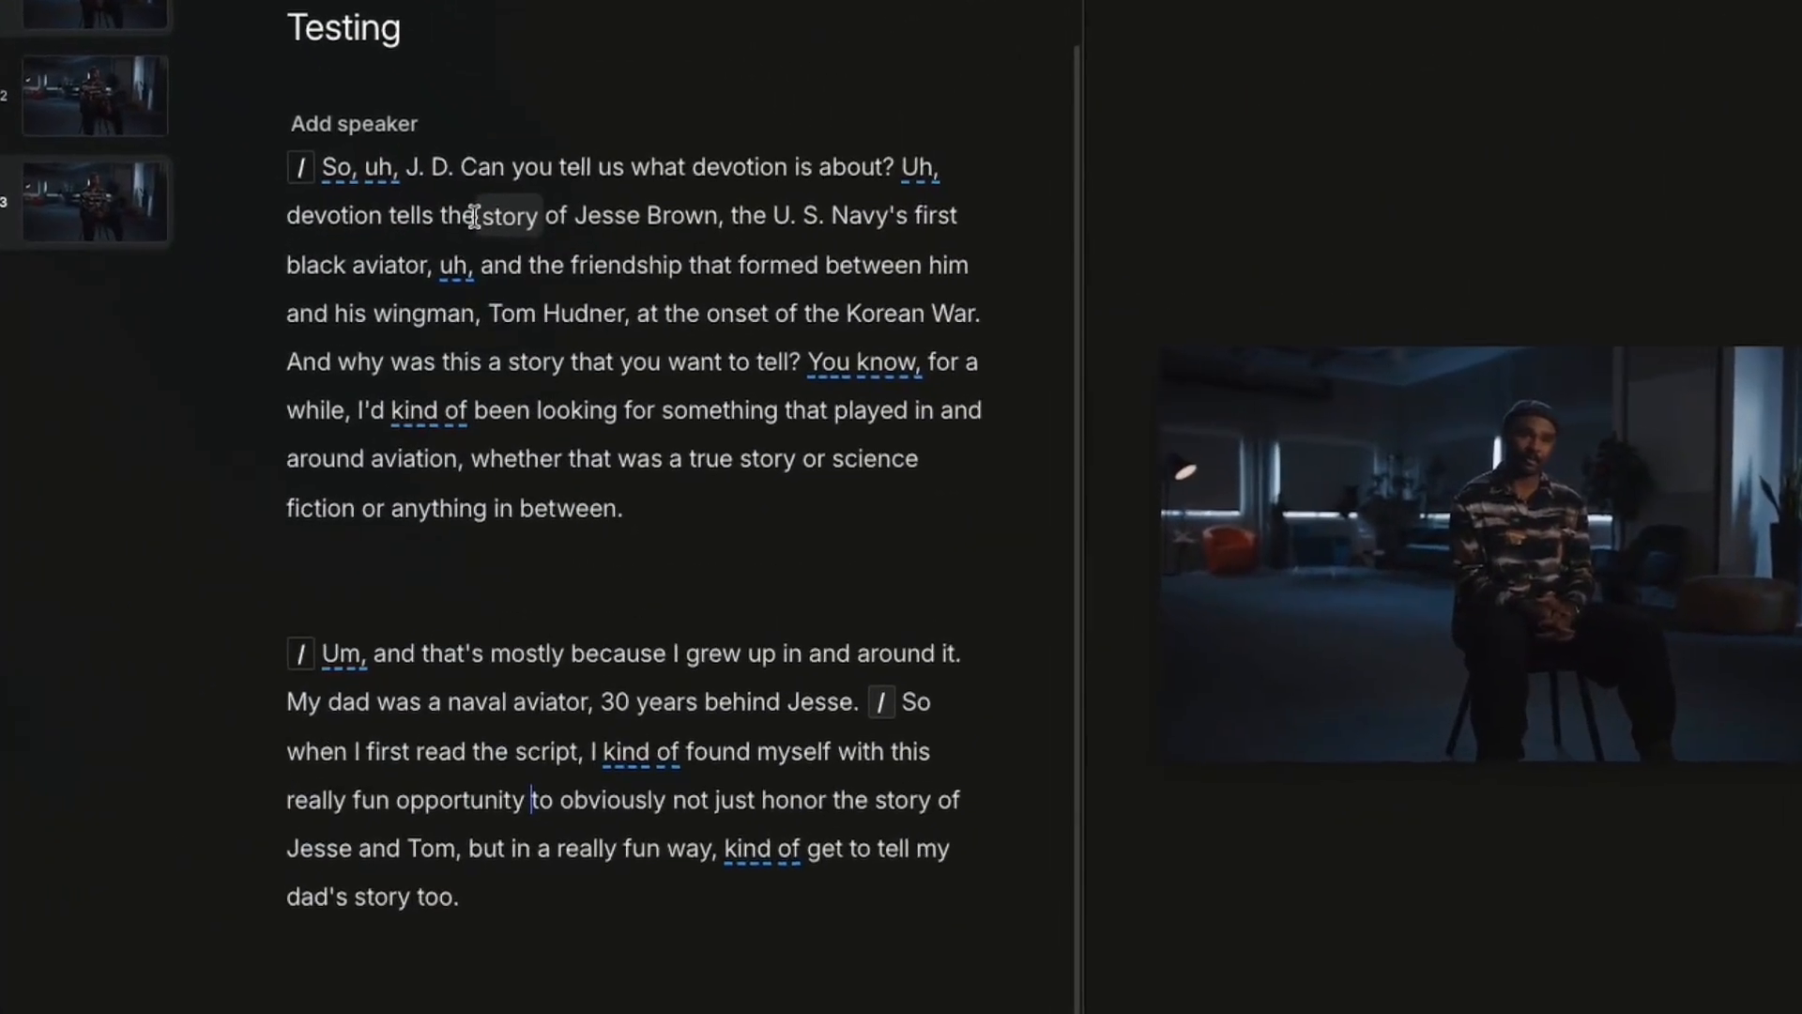
left_click_drag(517, 232, 623, 246)
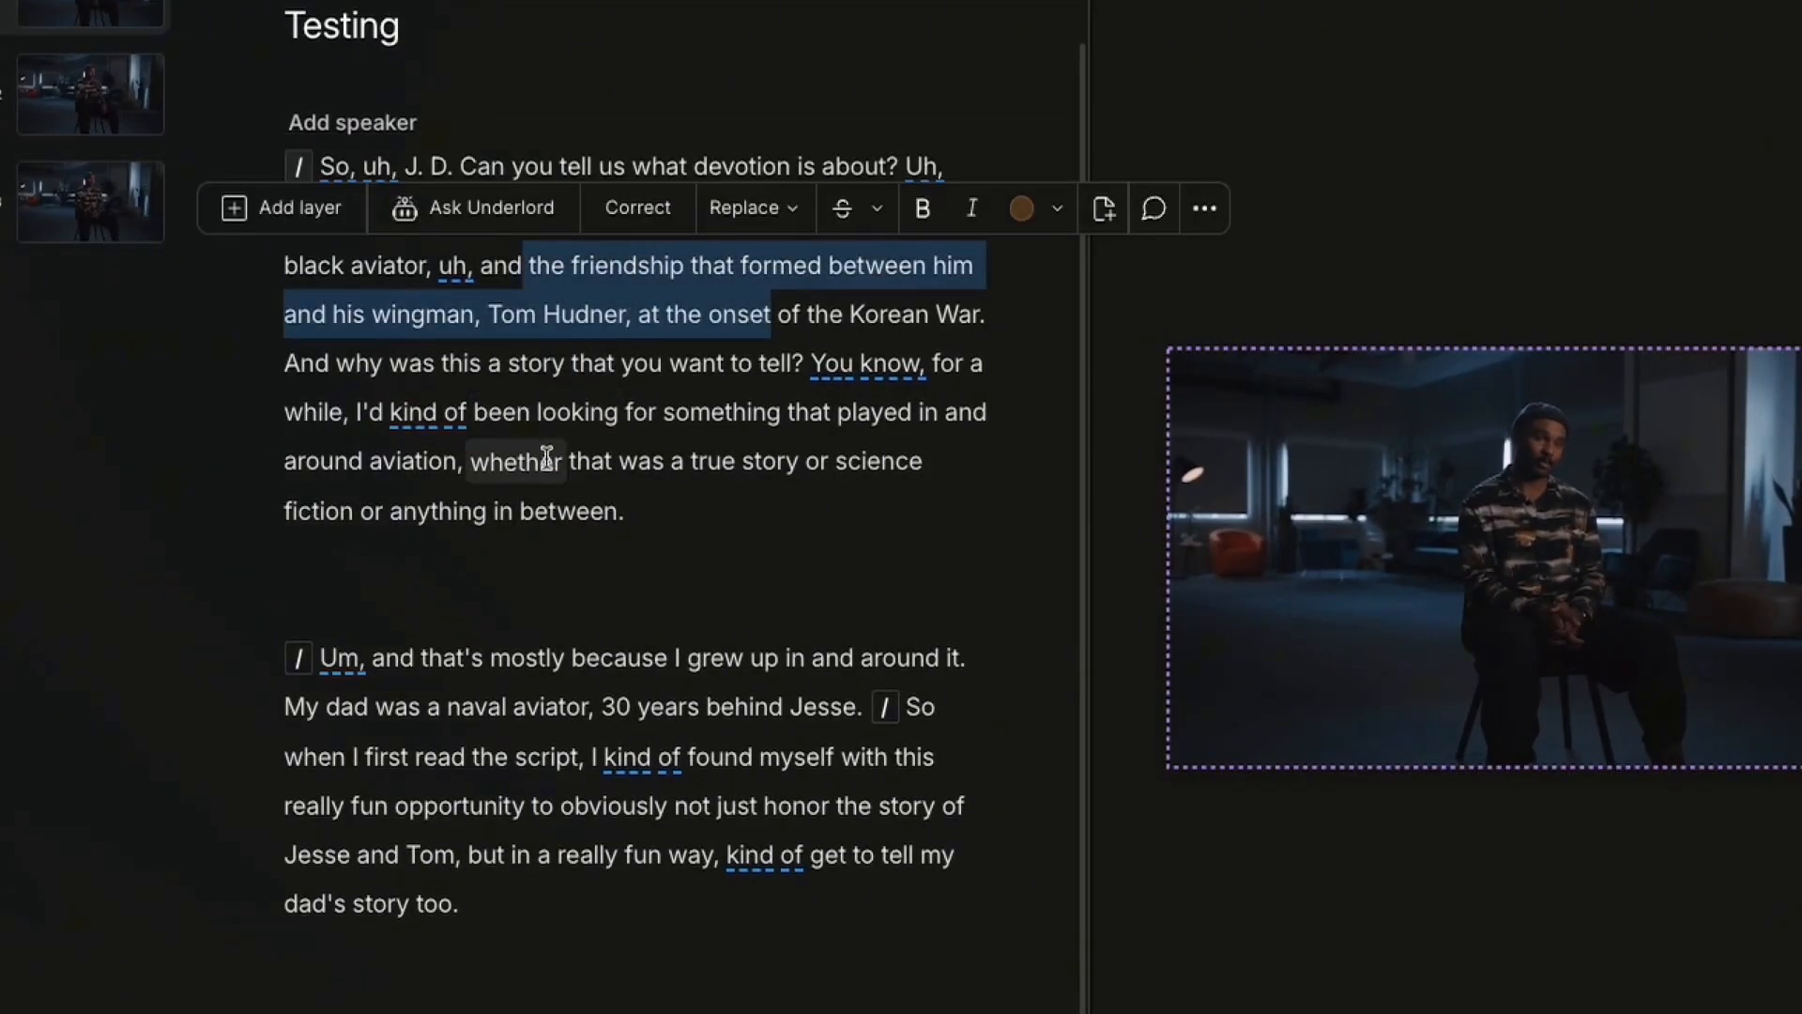
left_click(570, 363)
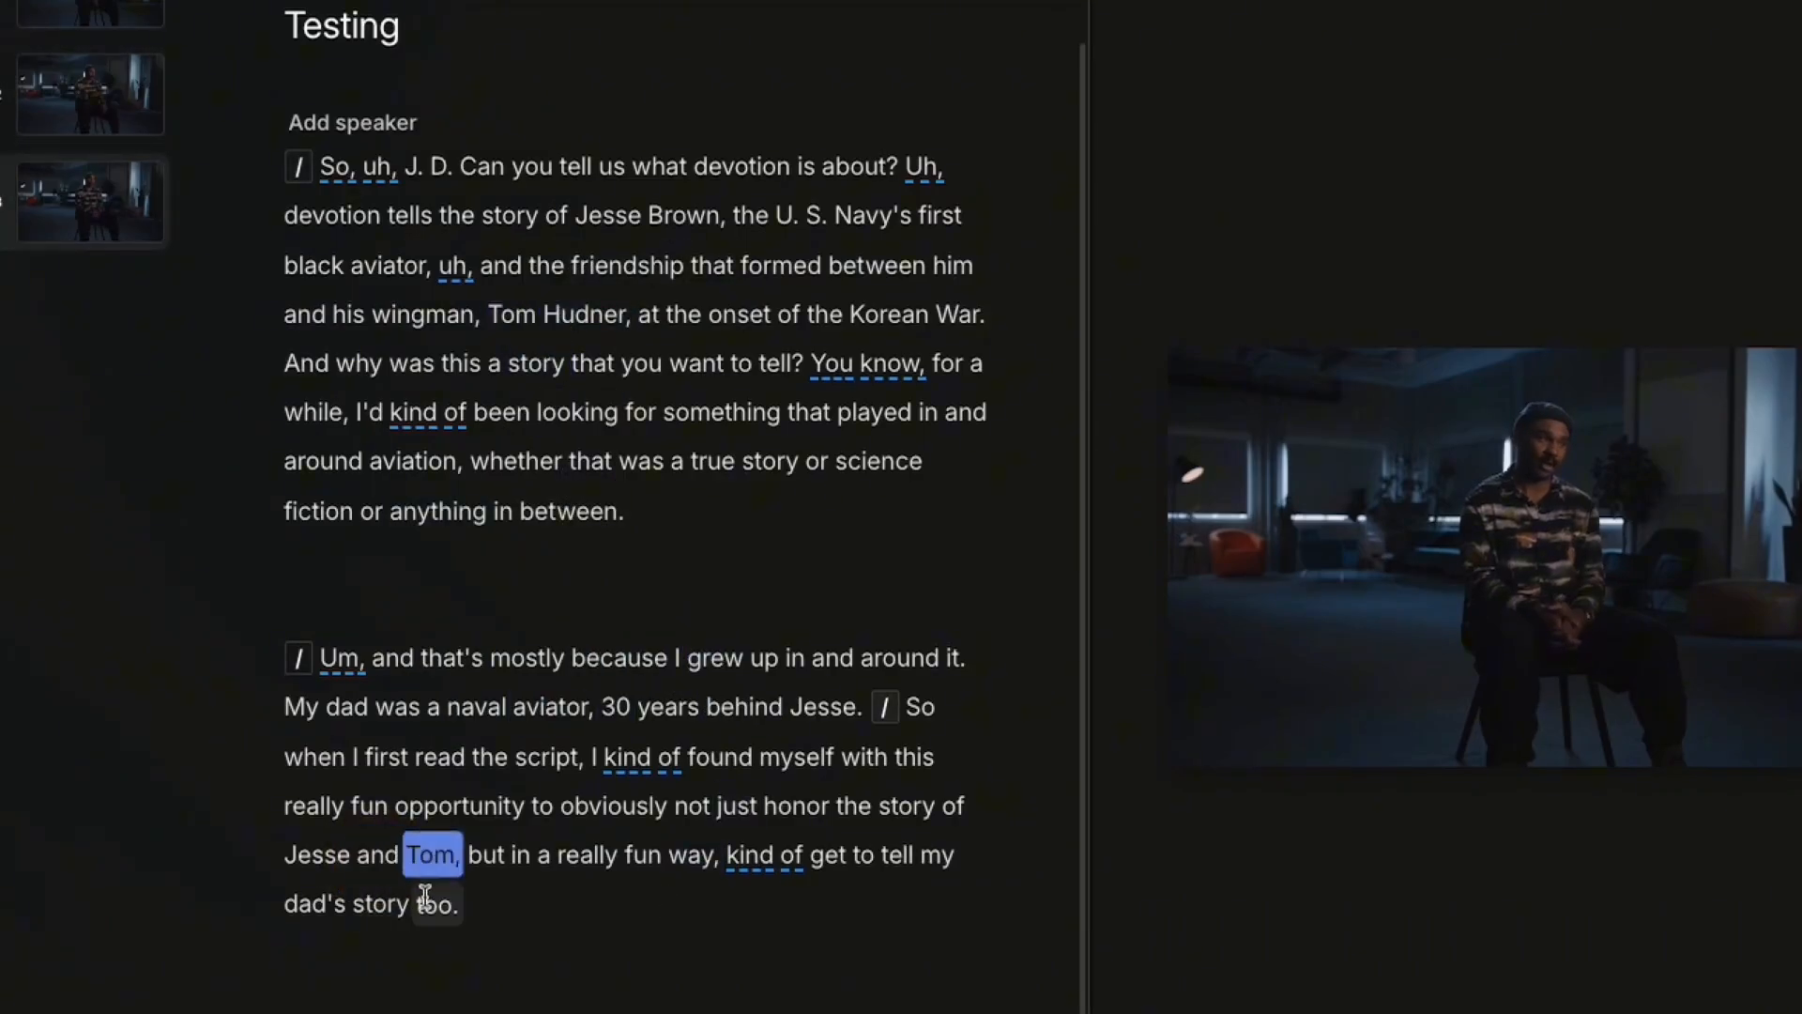
key("space")
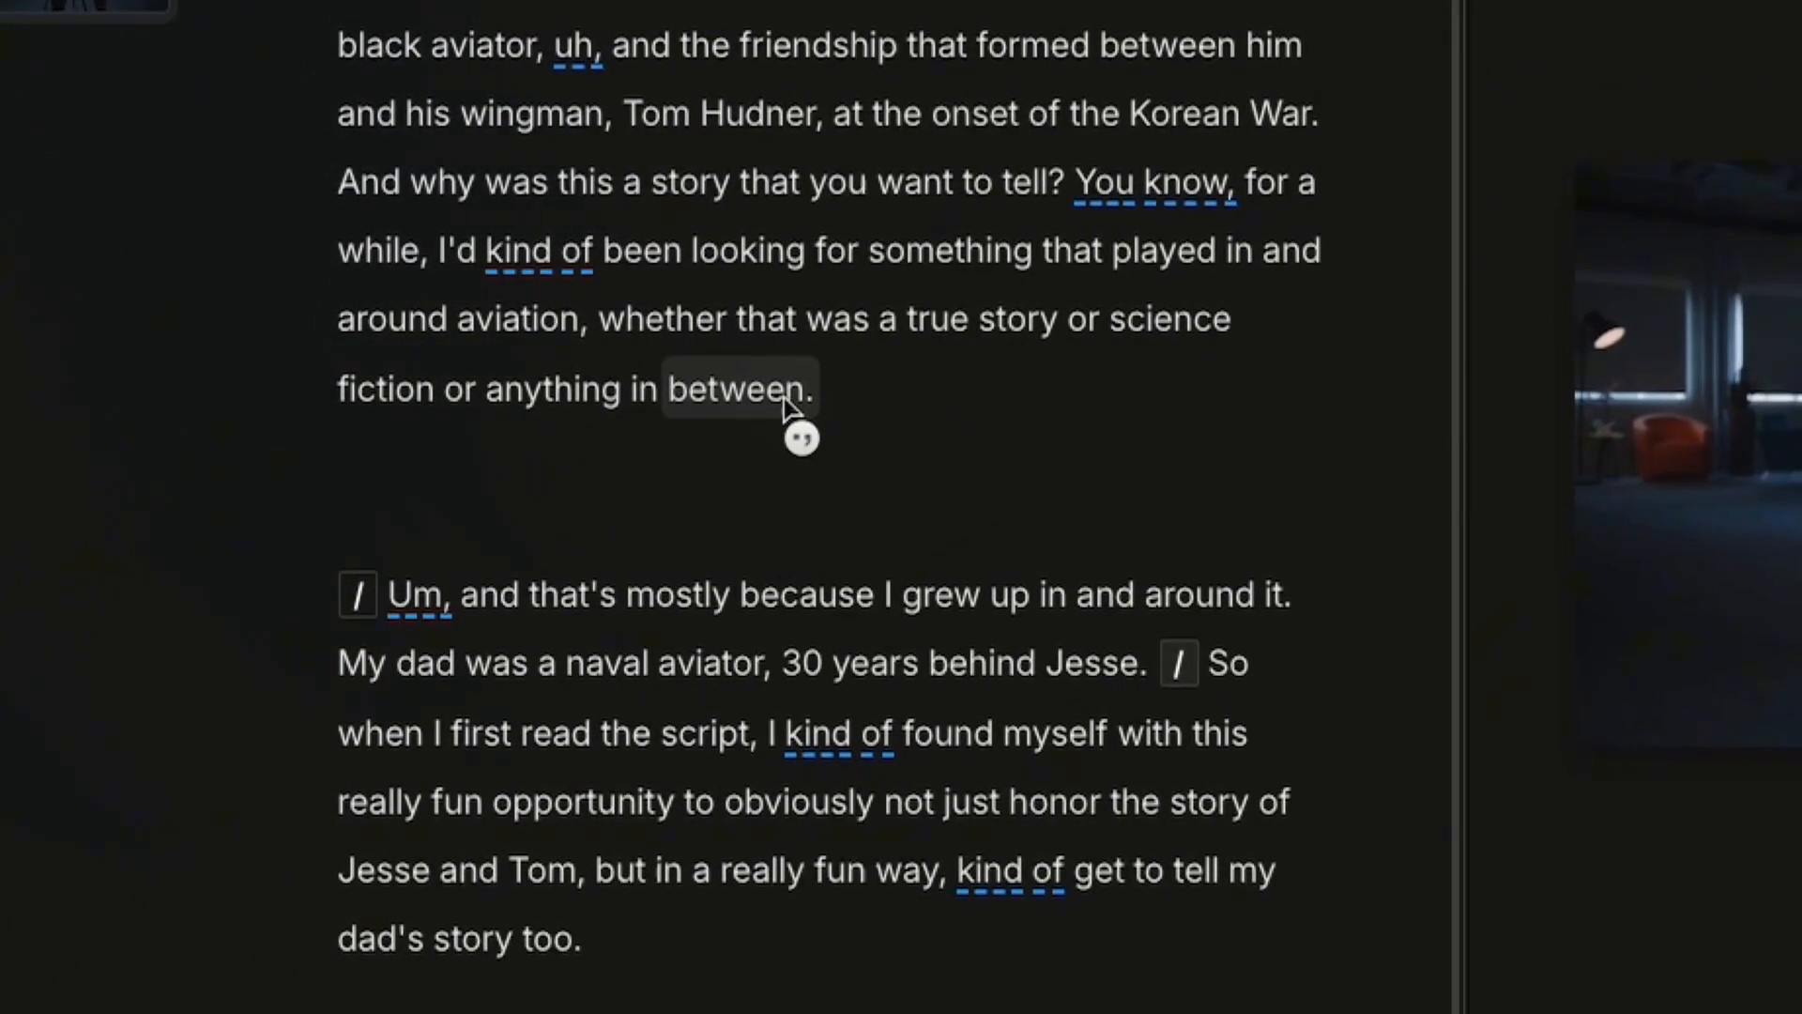
- Cycle the punctuation after "between" at the end of the first paragraph, finishing on a comma
left_click(786, 402)
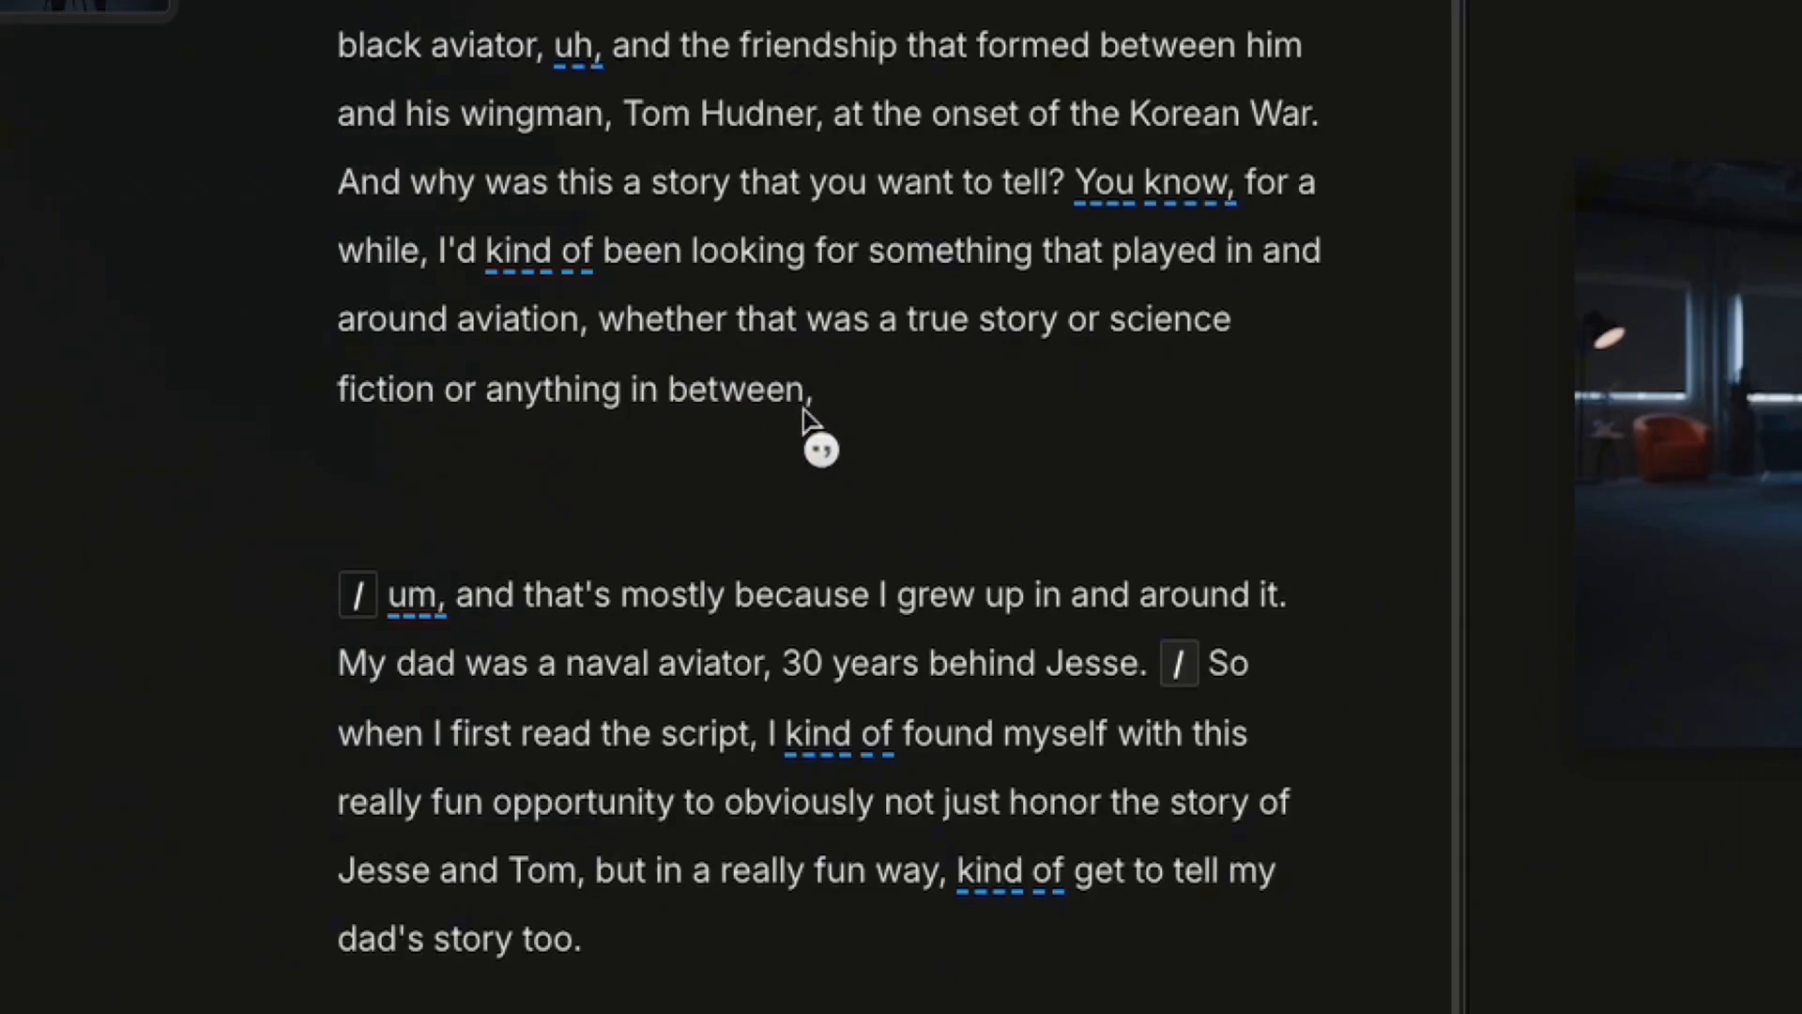
left_click(758, 401)
left_click(759, 402)
left_click(758, 401)
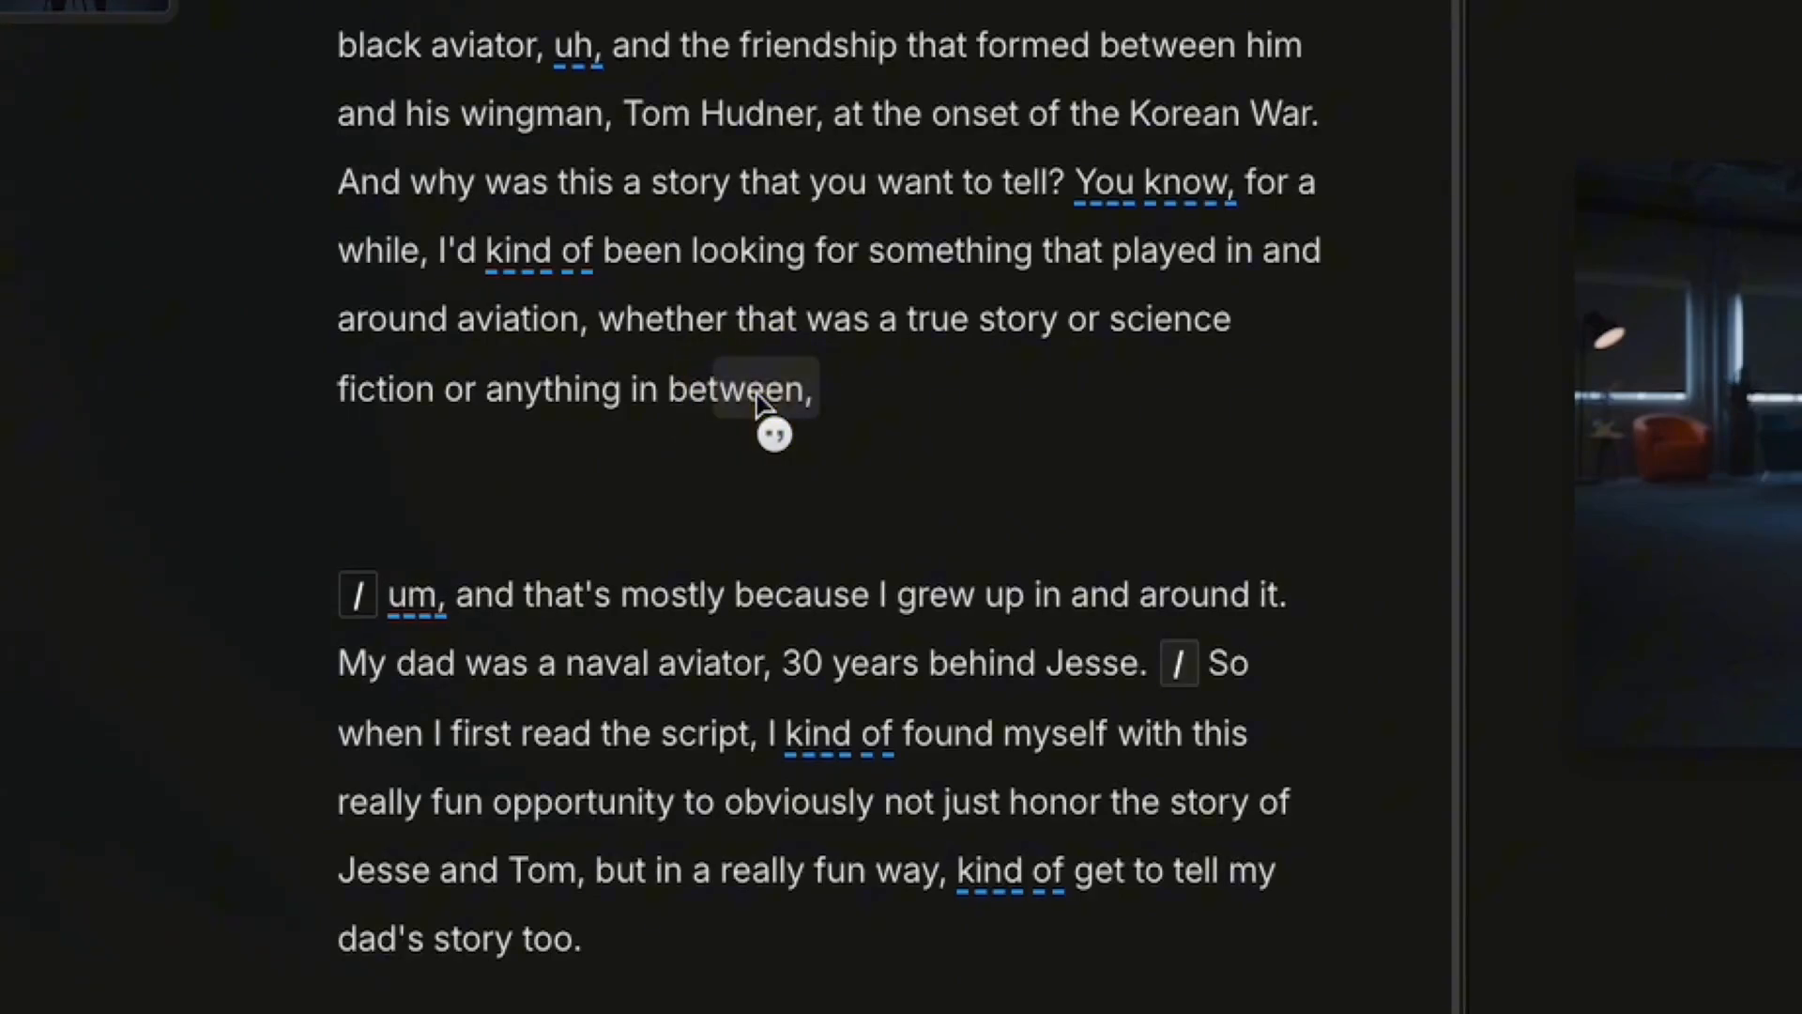
left_click(758, 401)
left_click(758, 402)
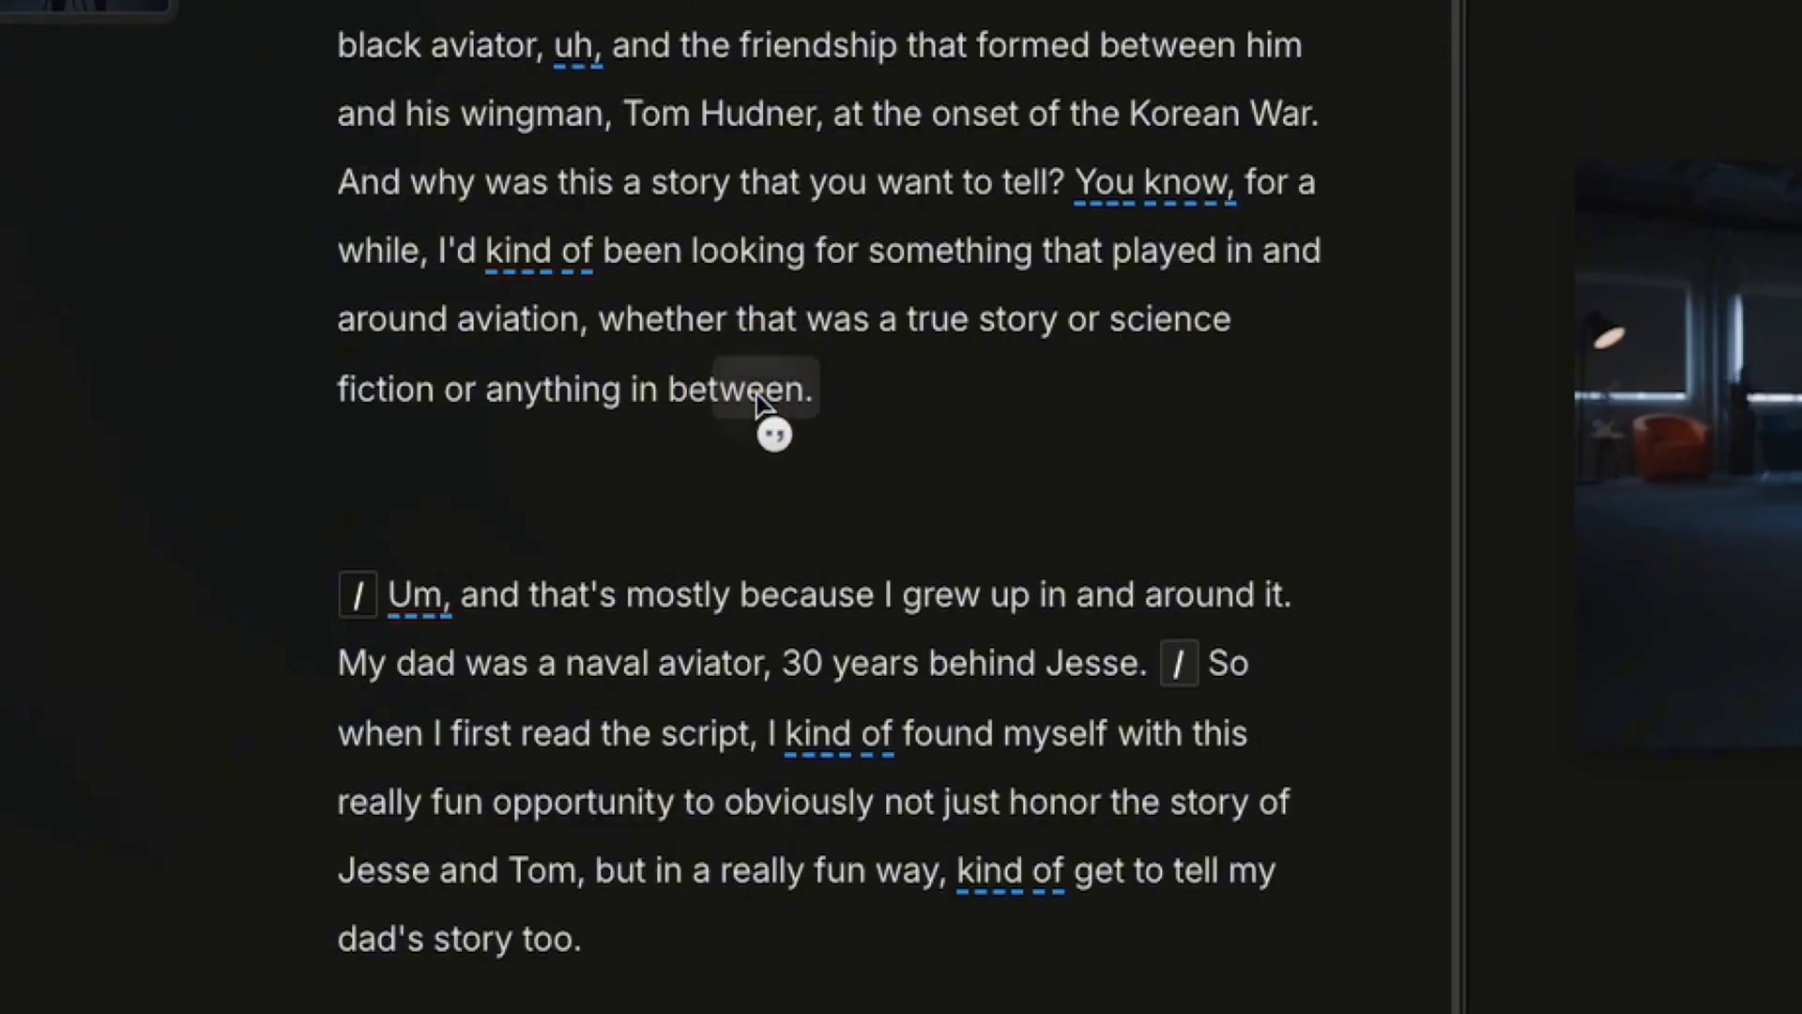
left_click(759, 400)
left_click(758, 400)
left_click(758, 400)
- Open the text correction and the context options for the word "between," and dismiss both
double_click(759, 401)
key("c")
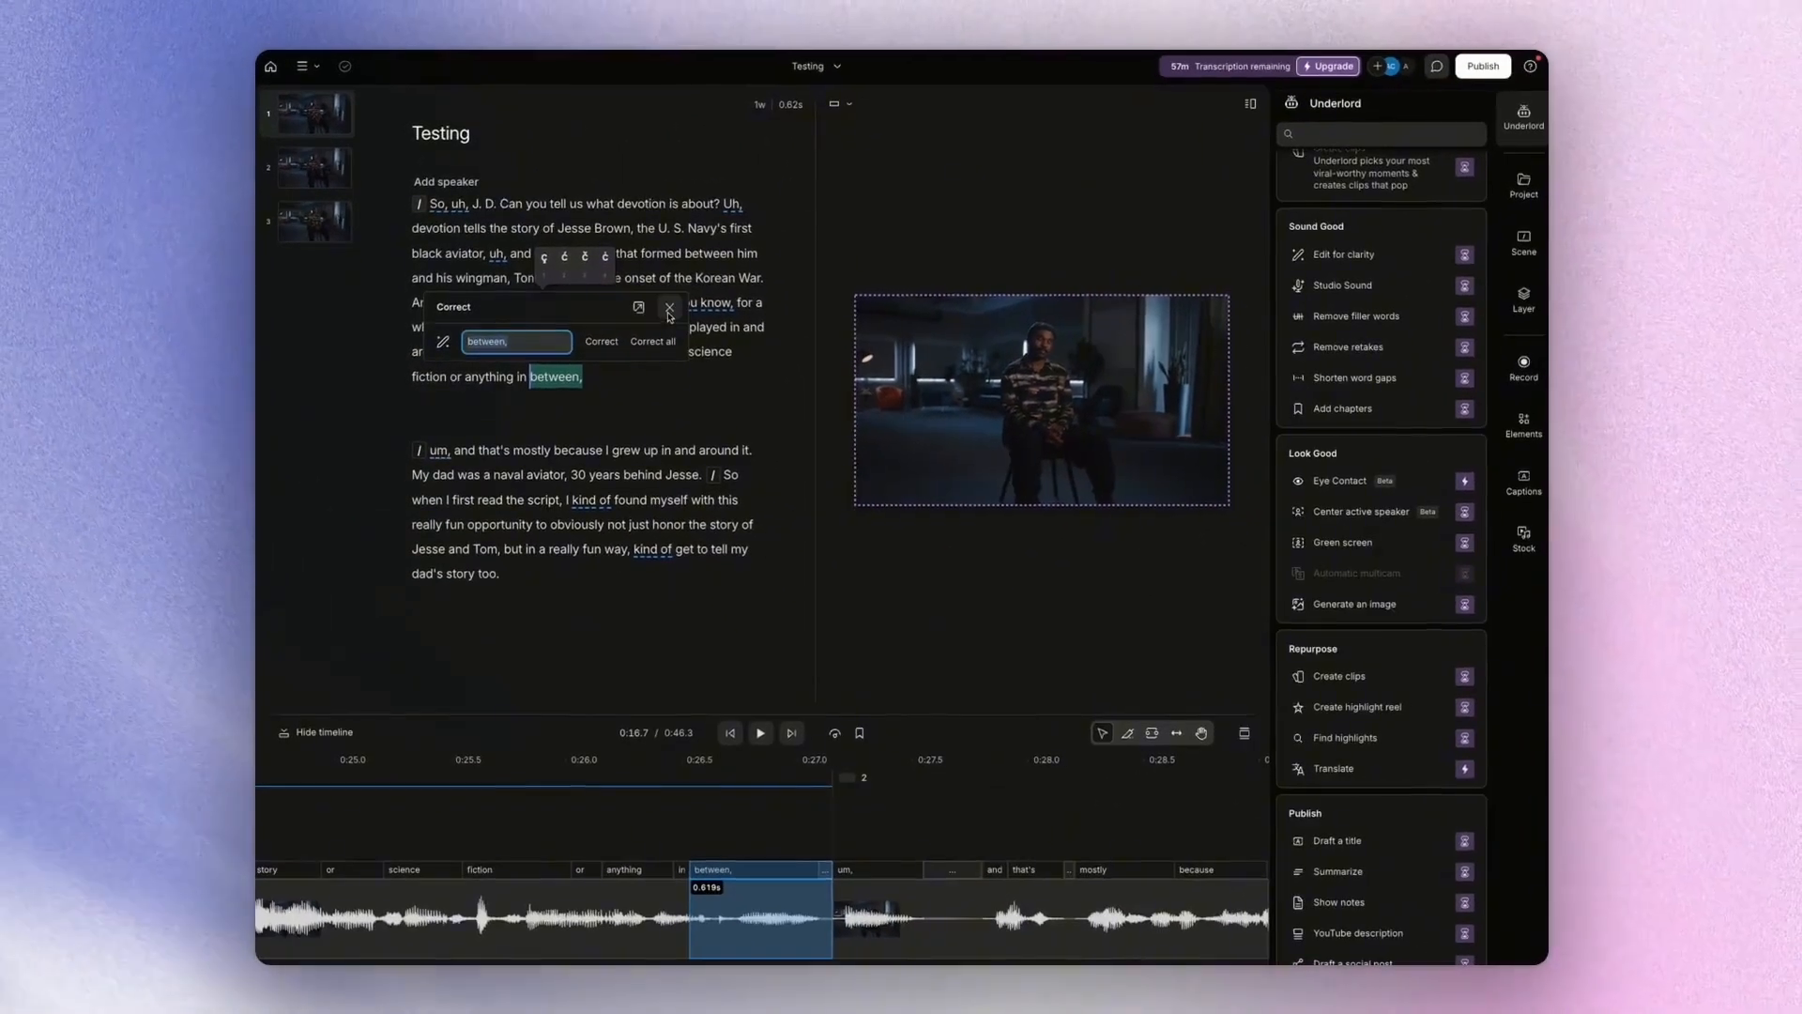
left_click(669, 309)
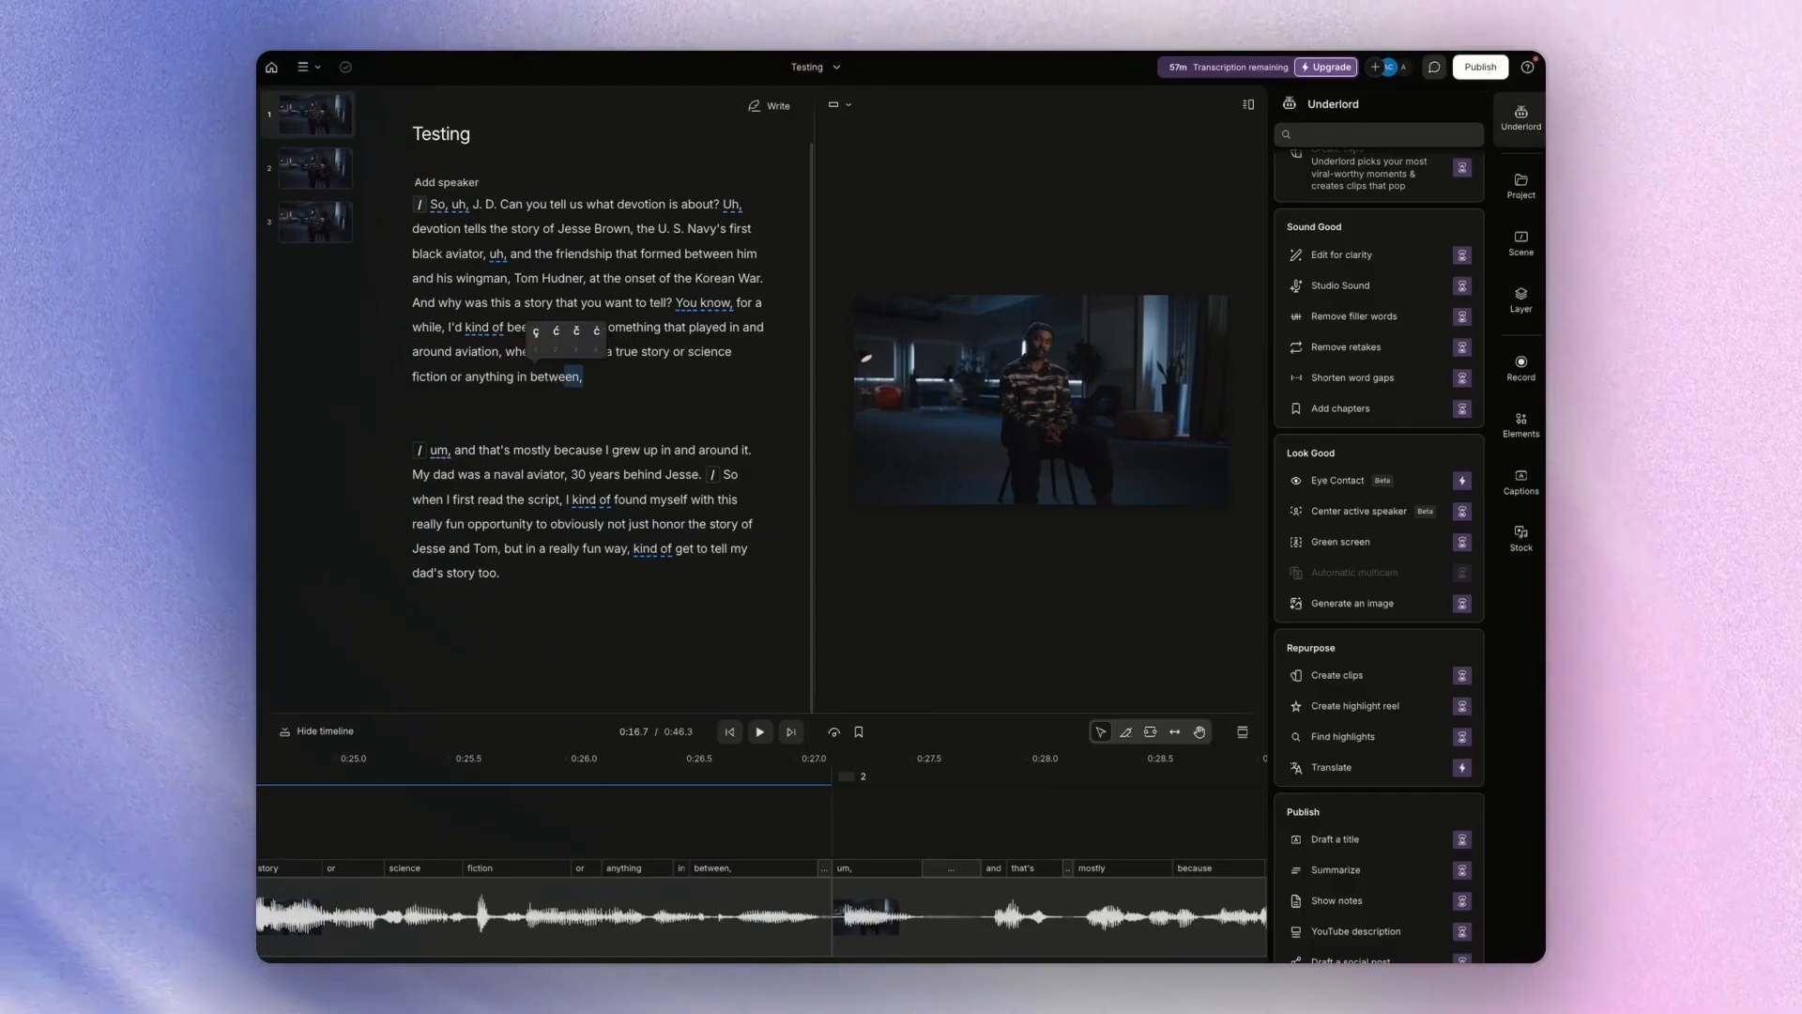
right_click(556, 378)
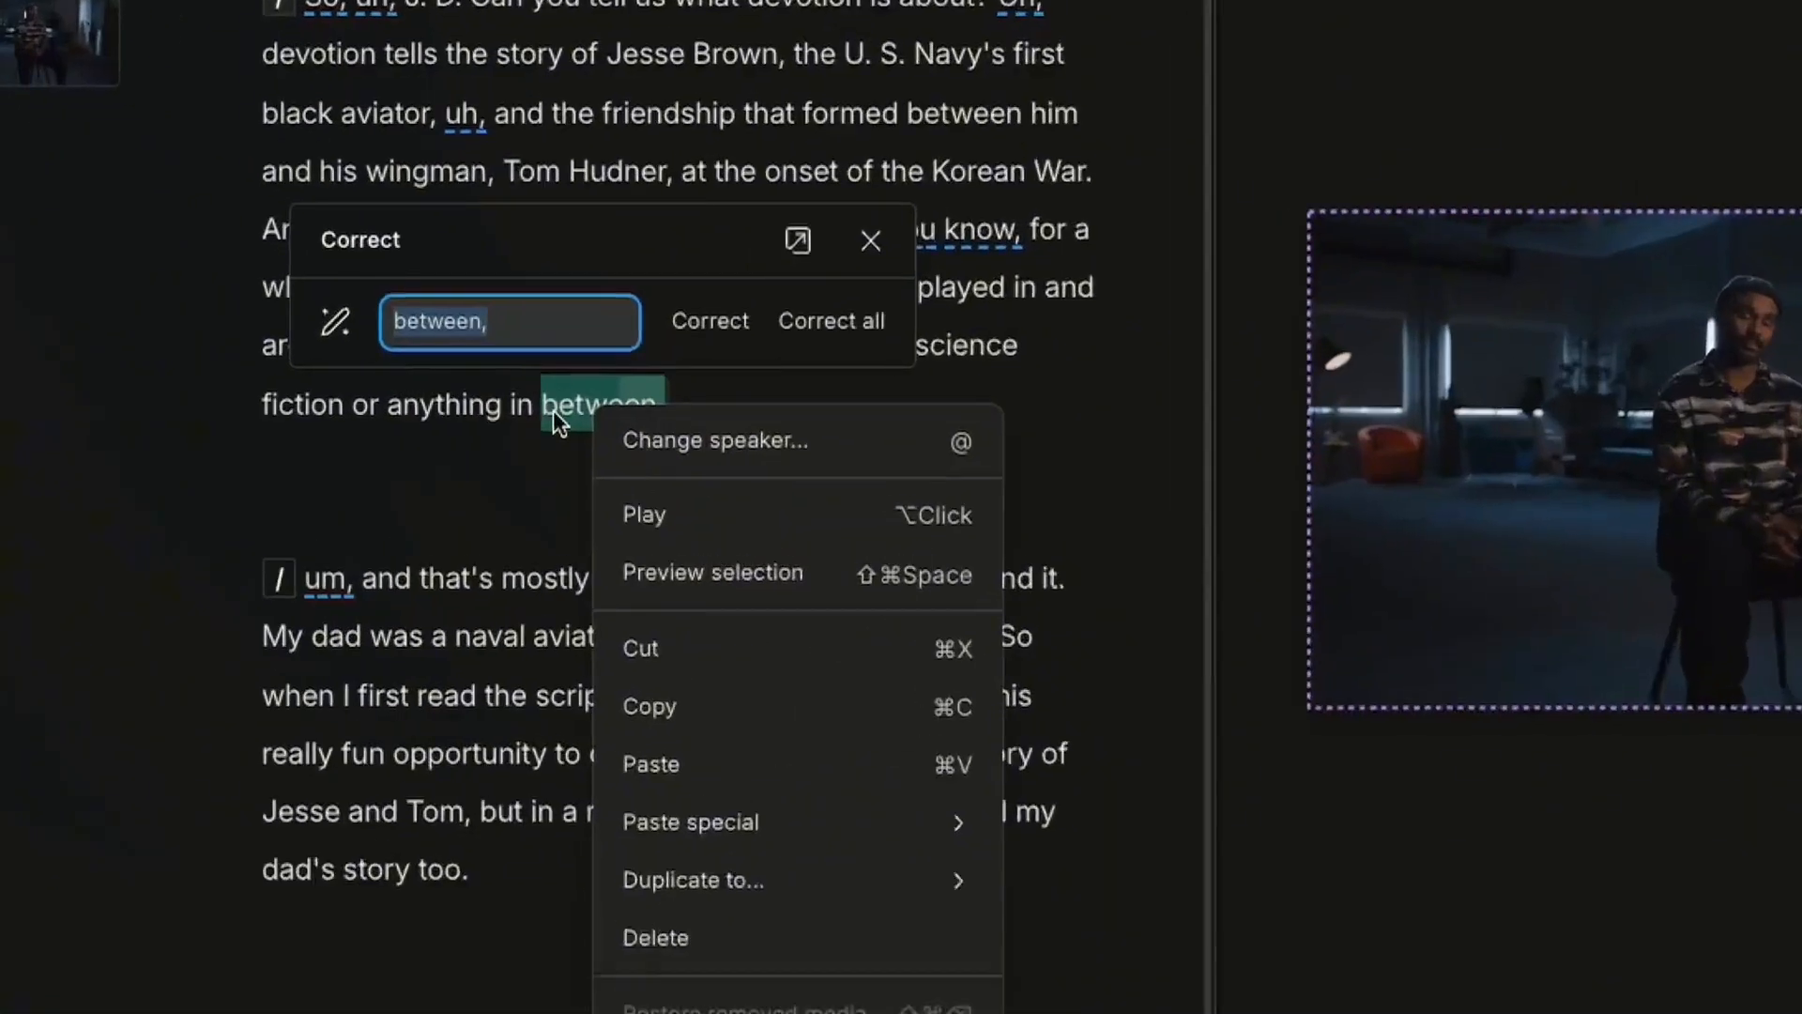
left_click(531, 377)
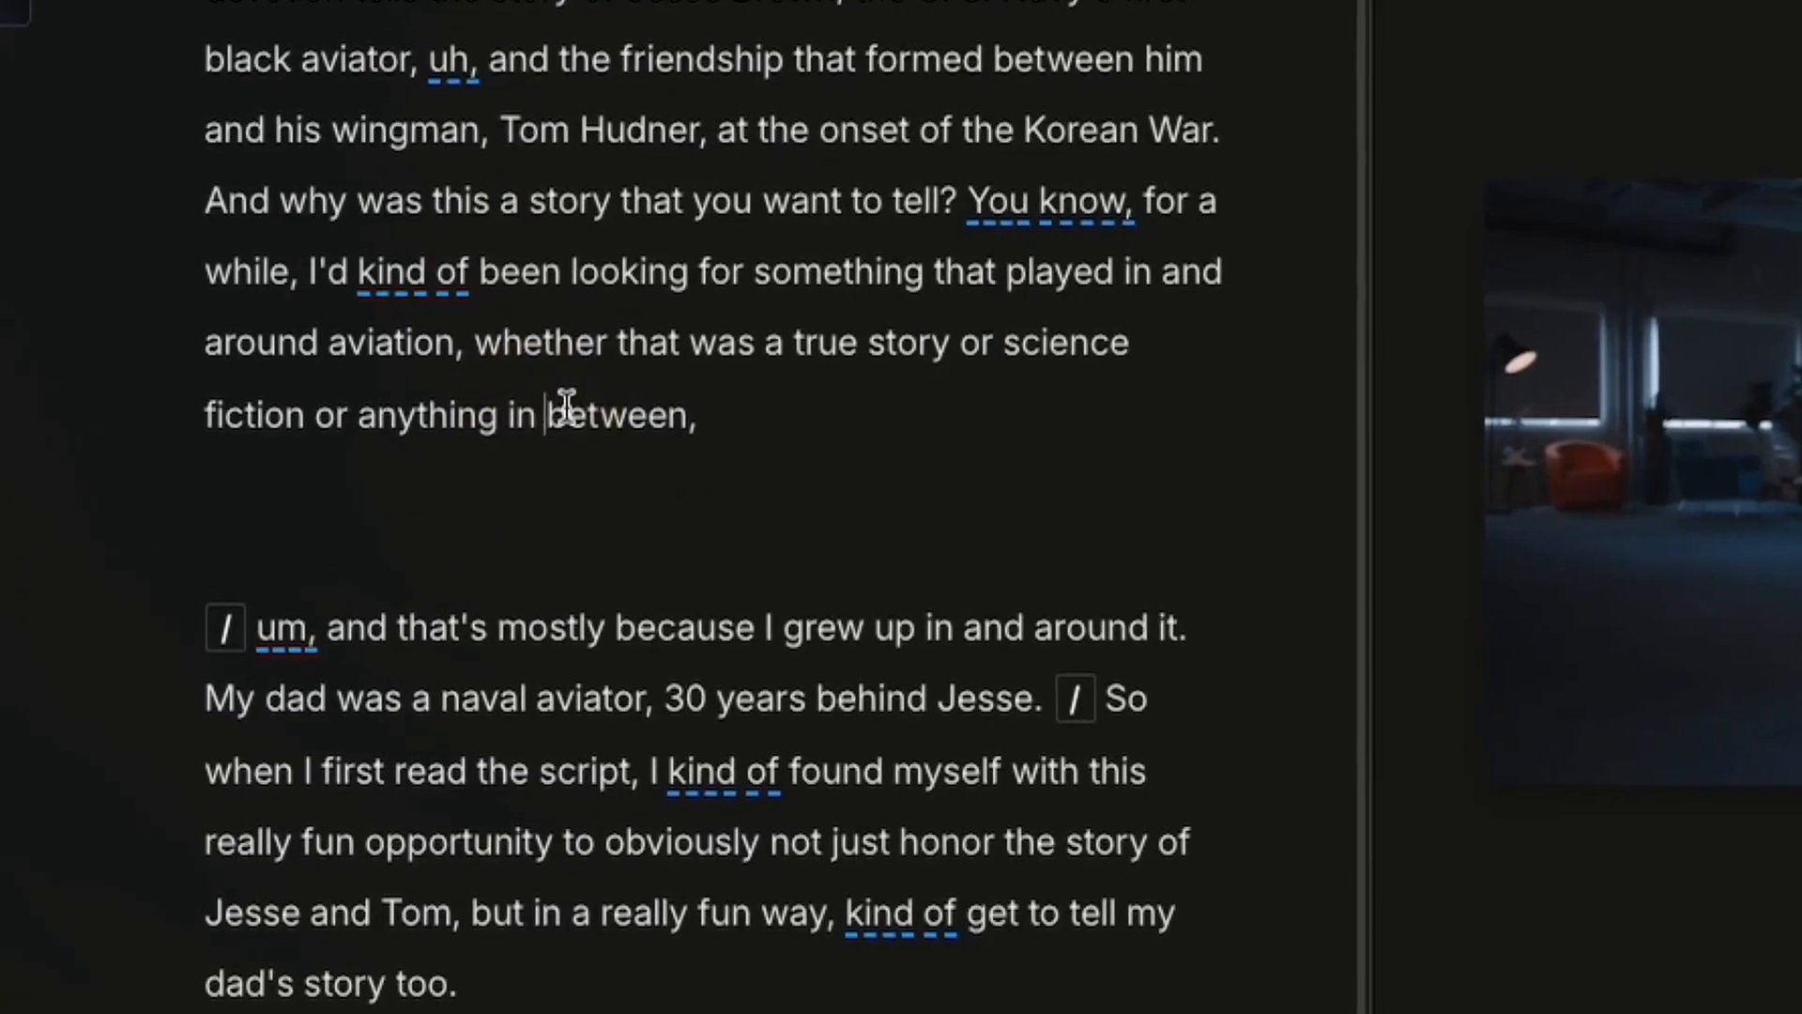
double_click(567, 407)
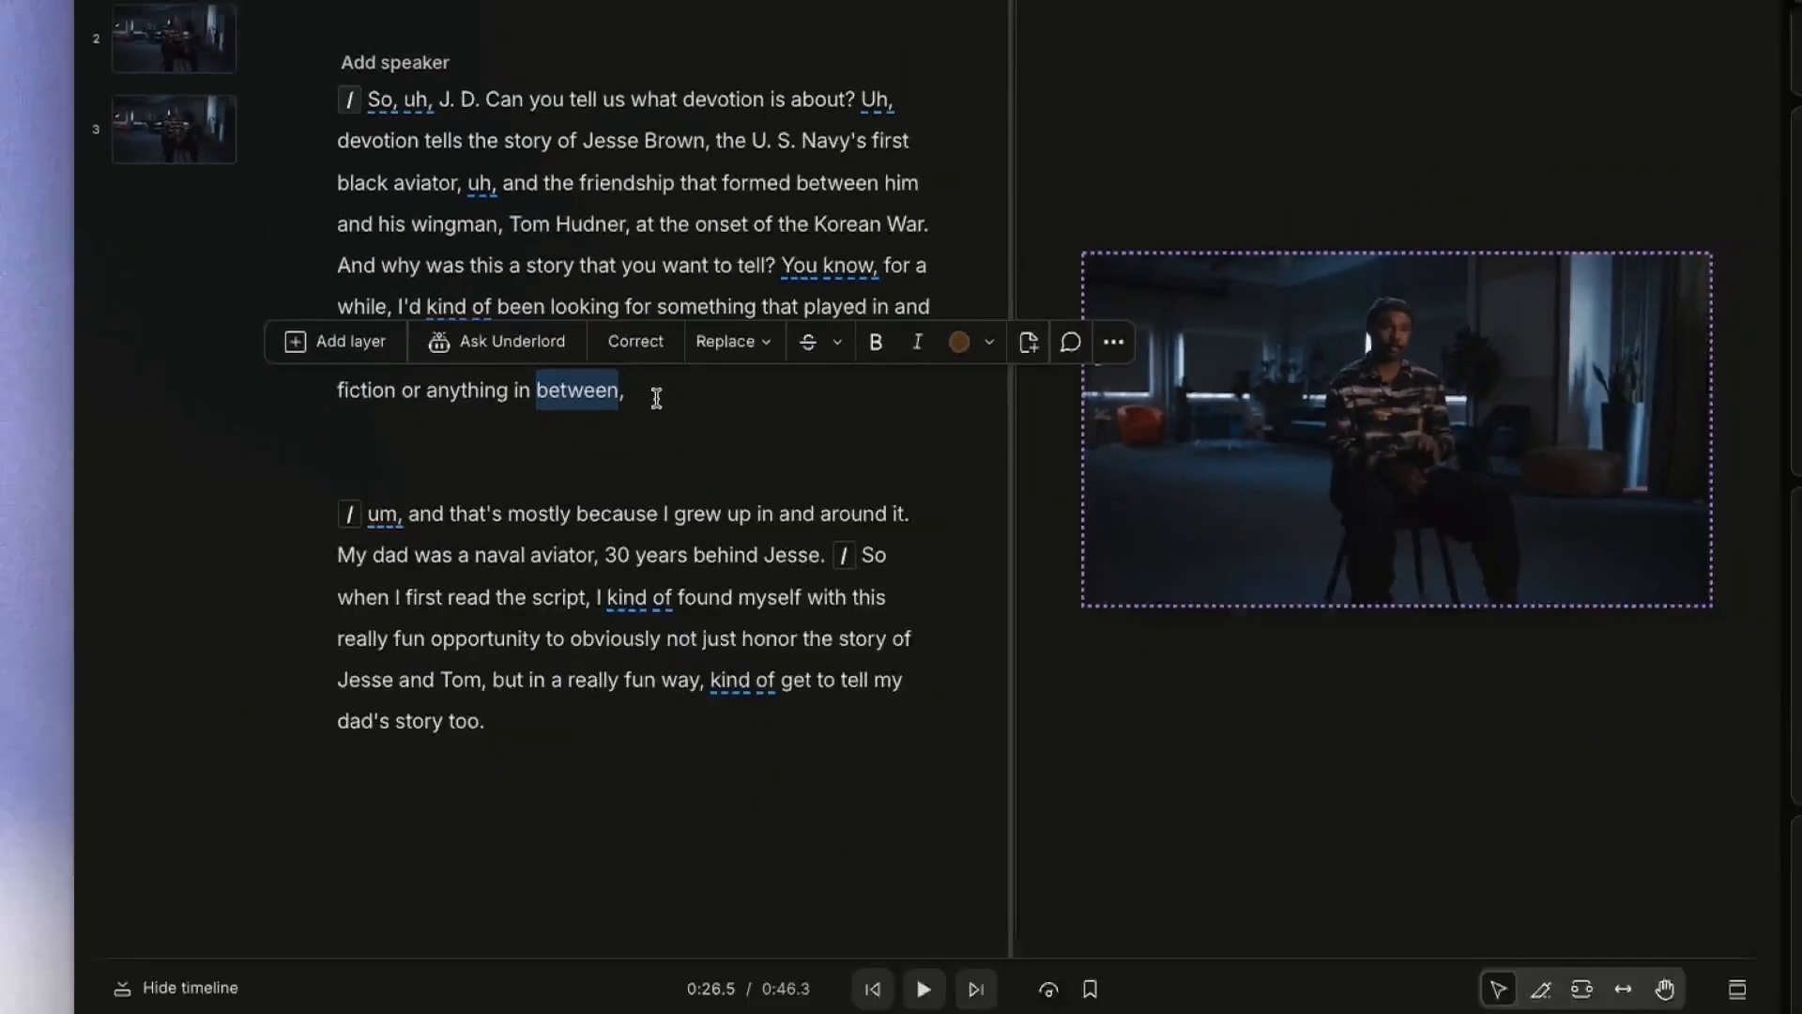
left_click(656, 398)
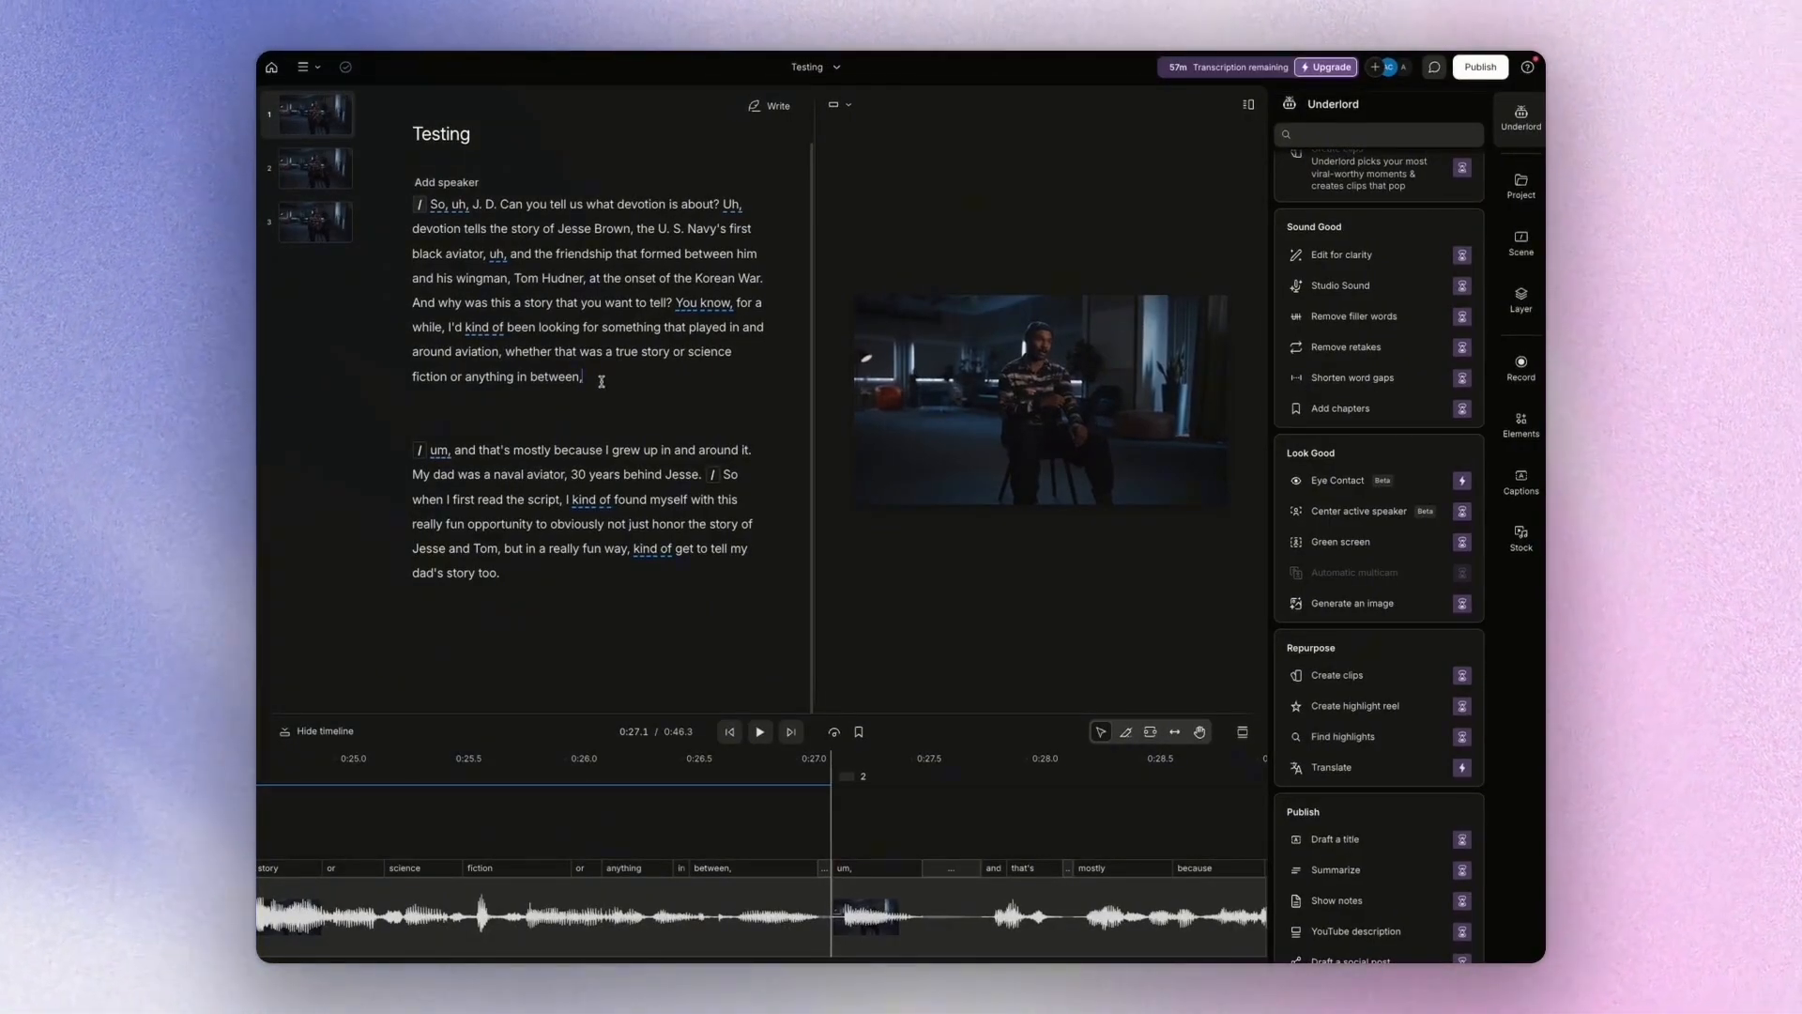
- Search the commands for "shortcuts", look through the full list of keyboard shortcuts, and play from the text cursor
key("super+k")
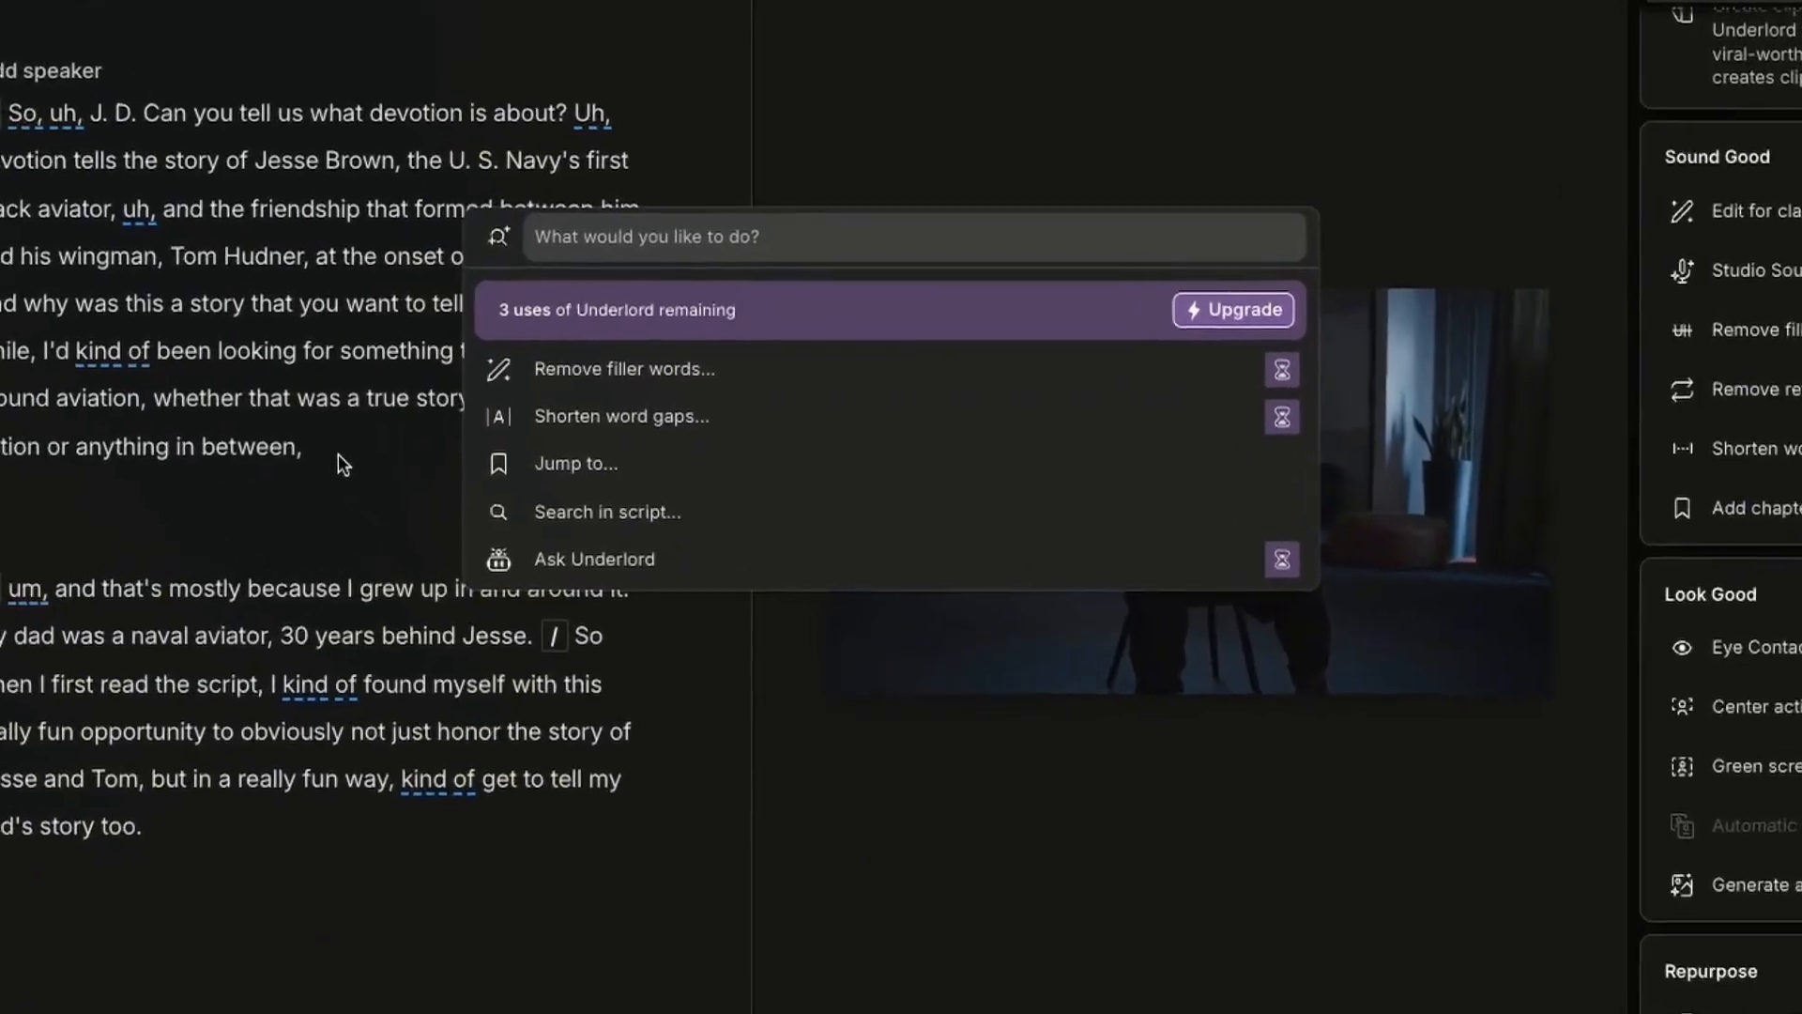
type("shortcuts")
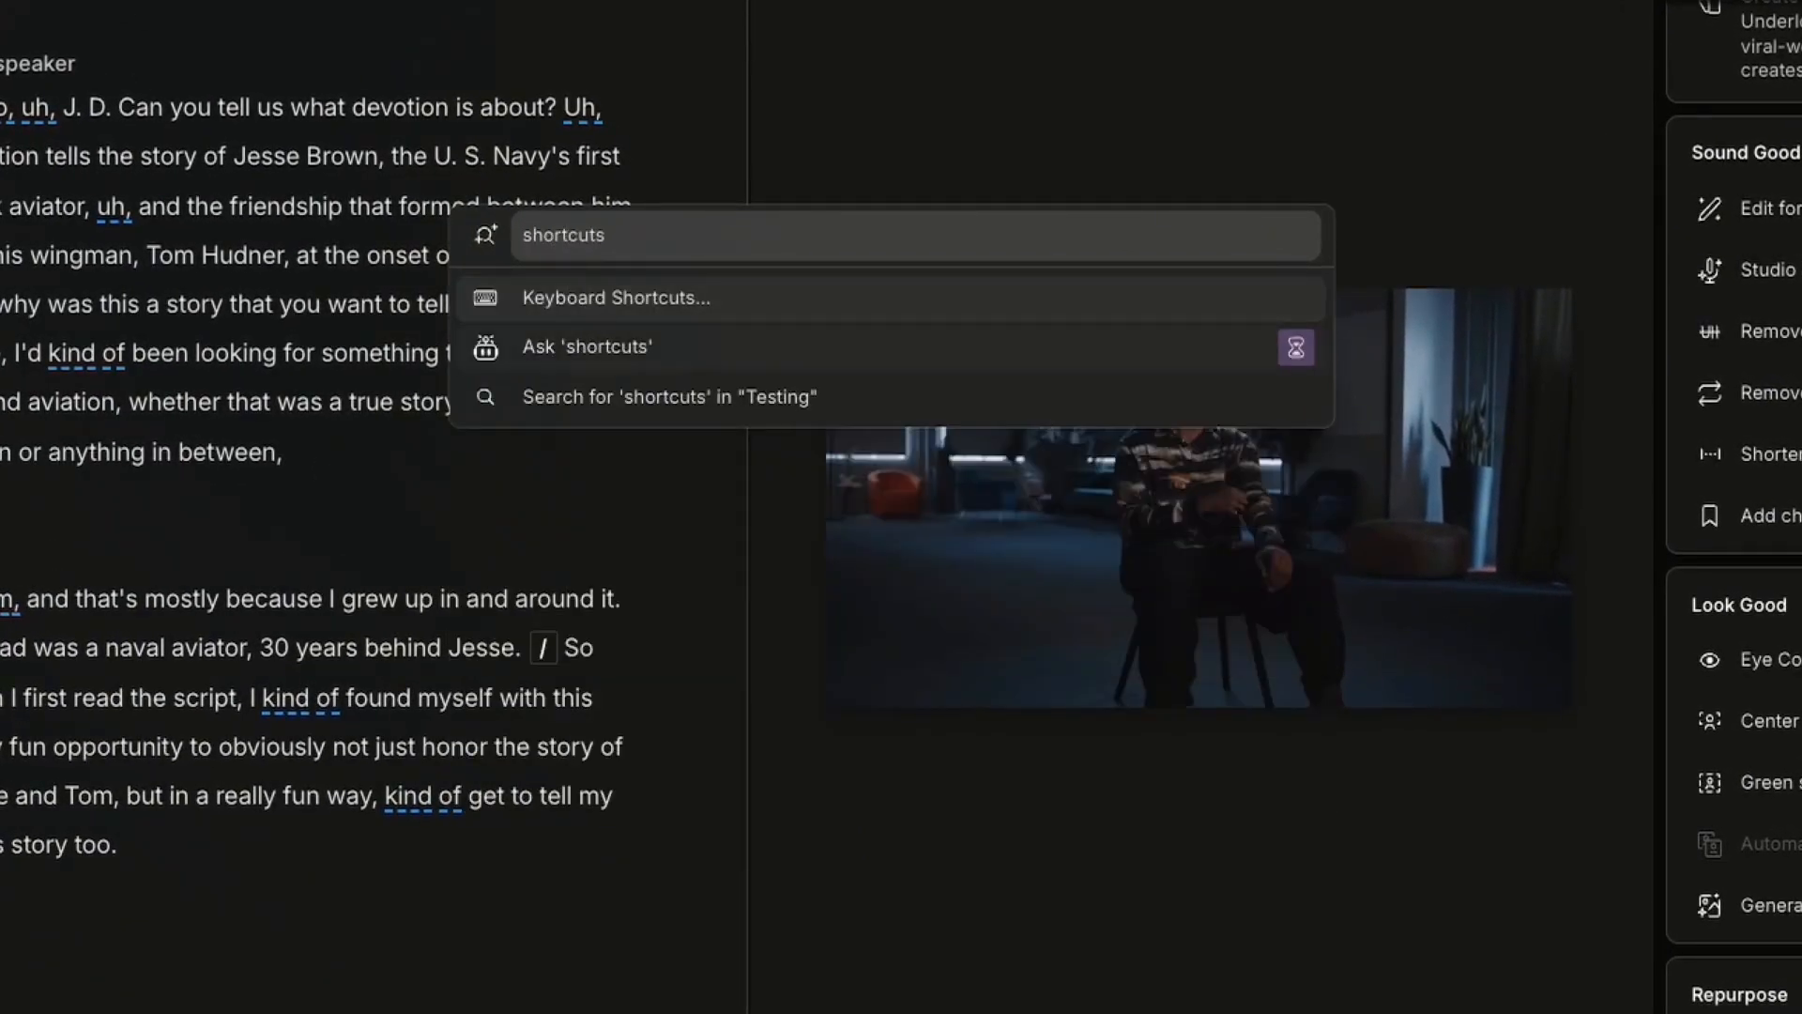
key("Return")
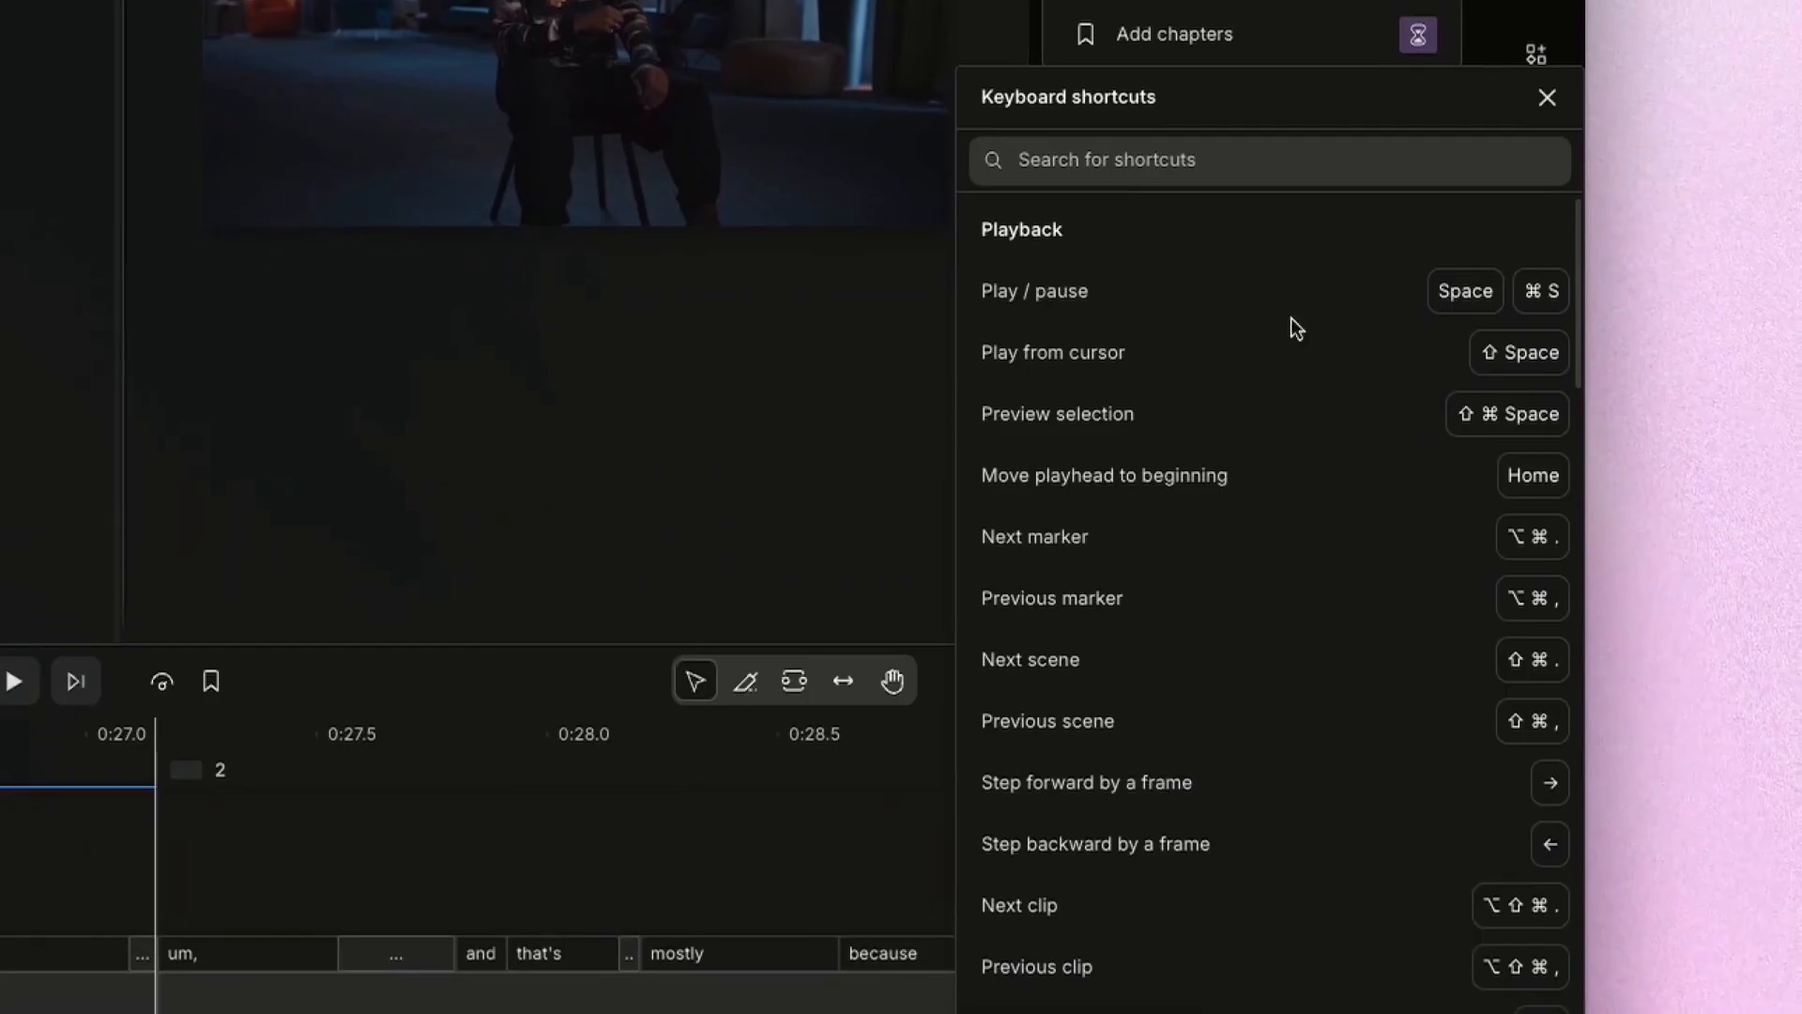
scroll(1291, 317, "down", 15)
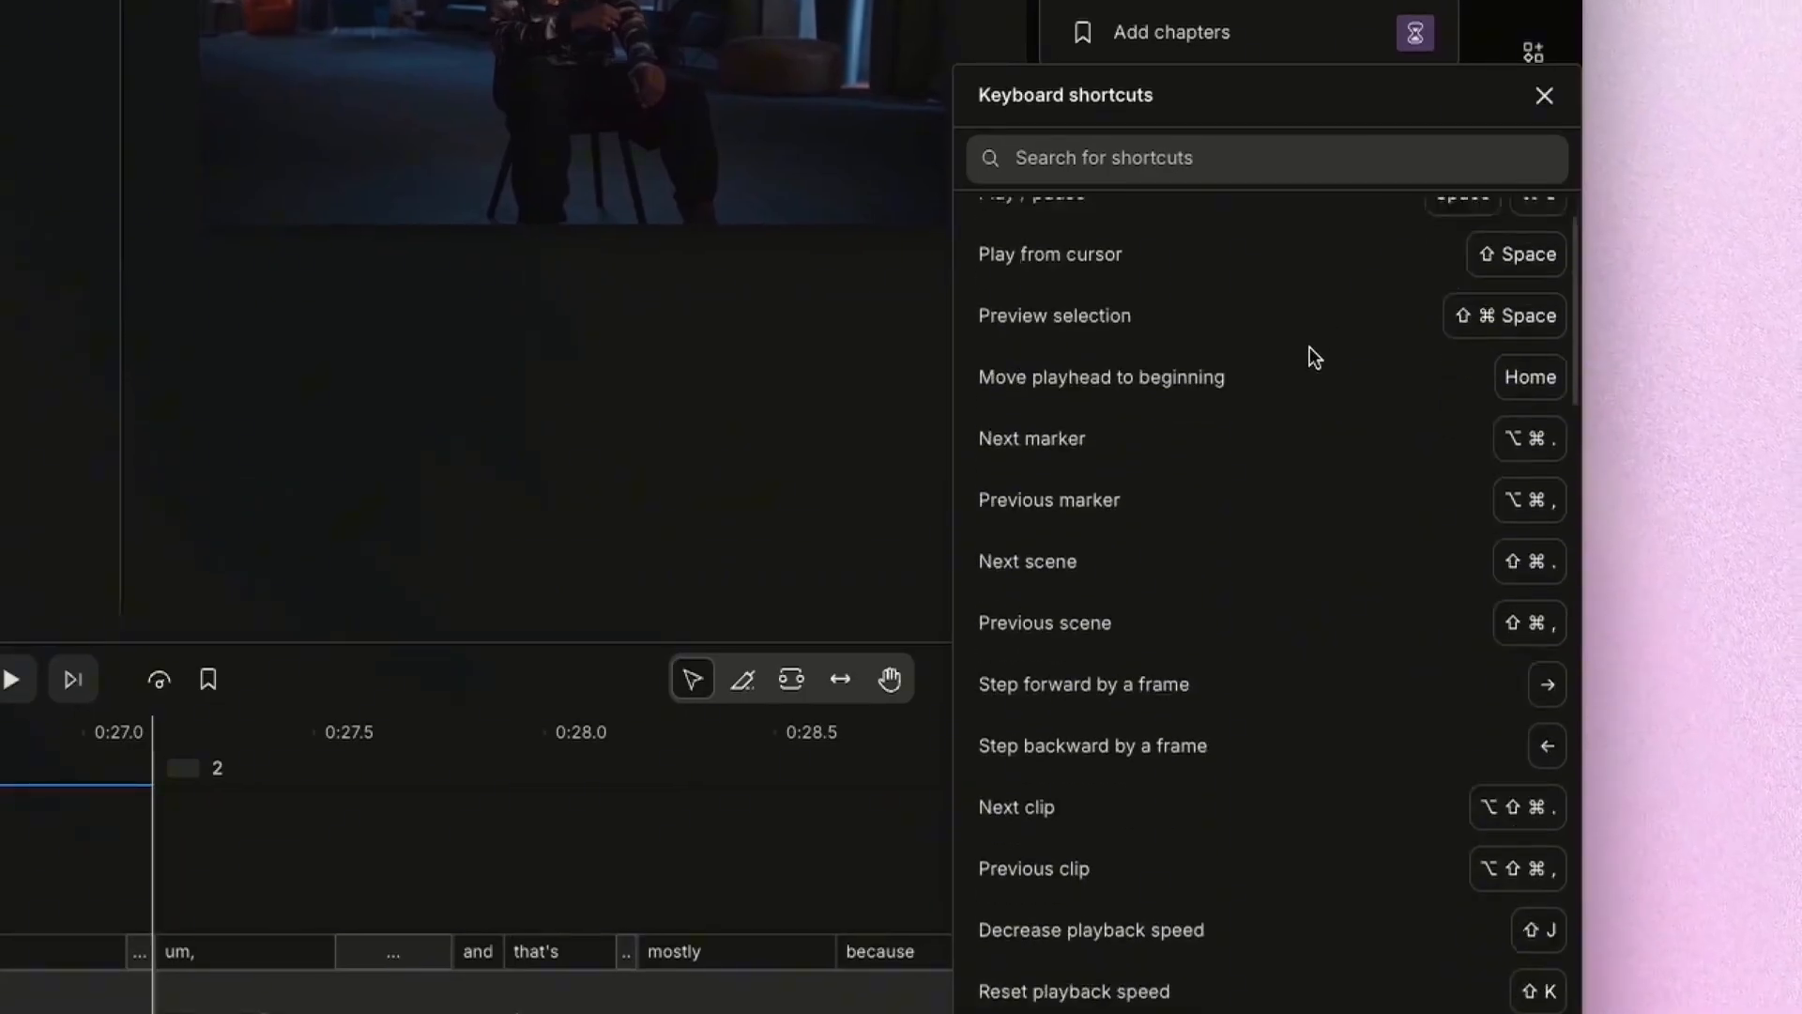
scroll(1323, 385, "down", 20)
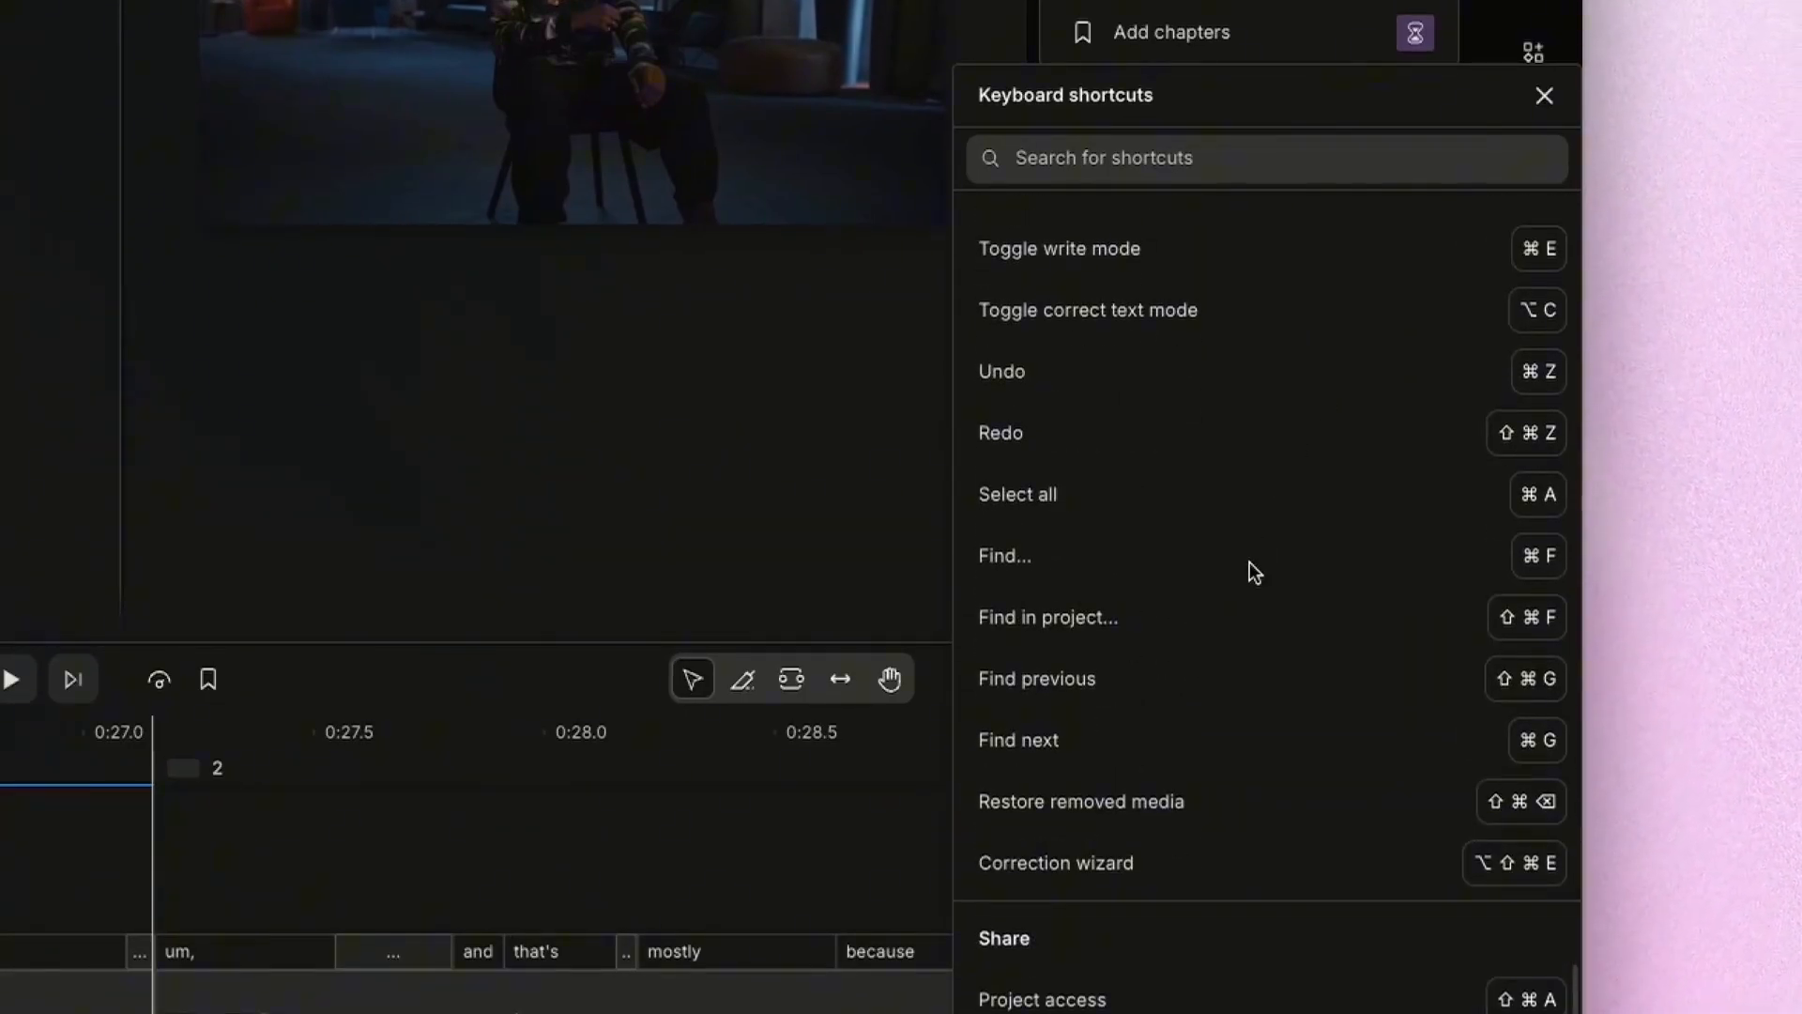
scroll(1248, 562, "up", 20)
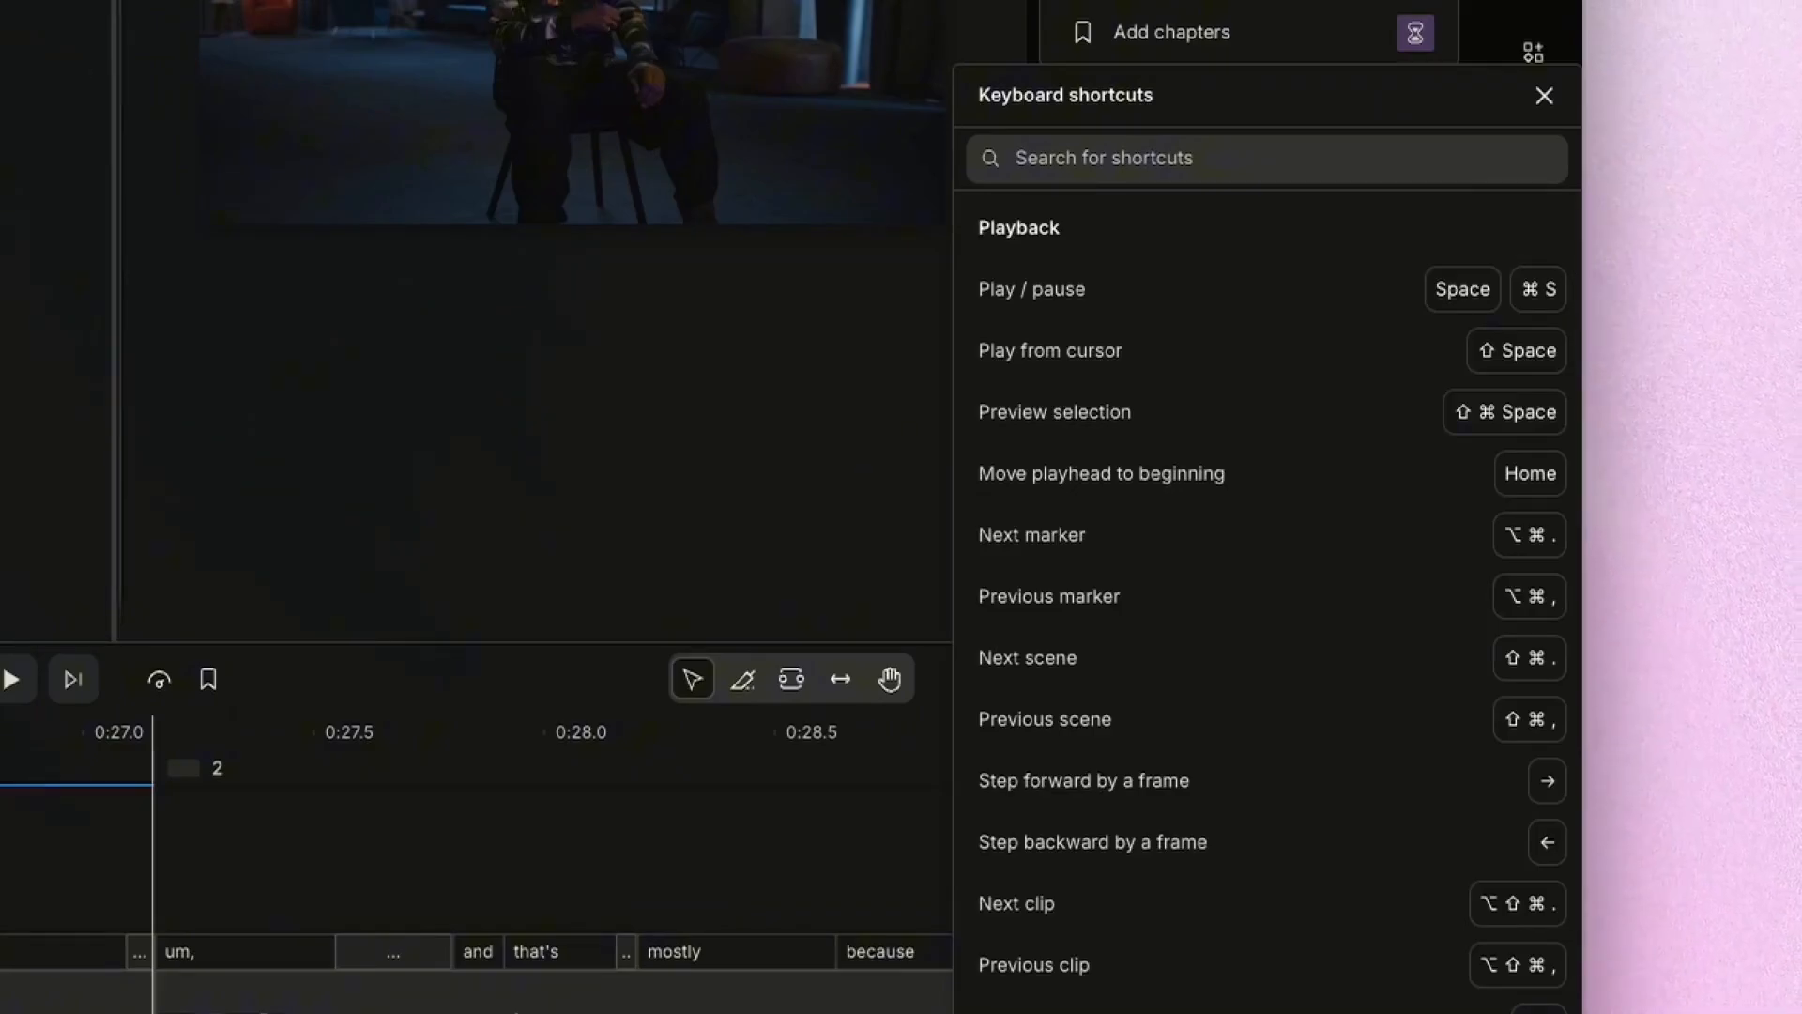
left_click(430, 241)
key("shift+space")
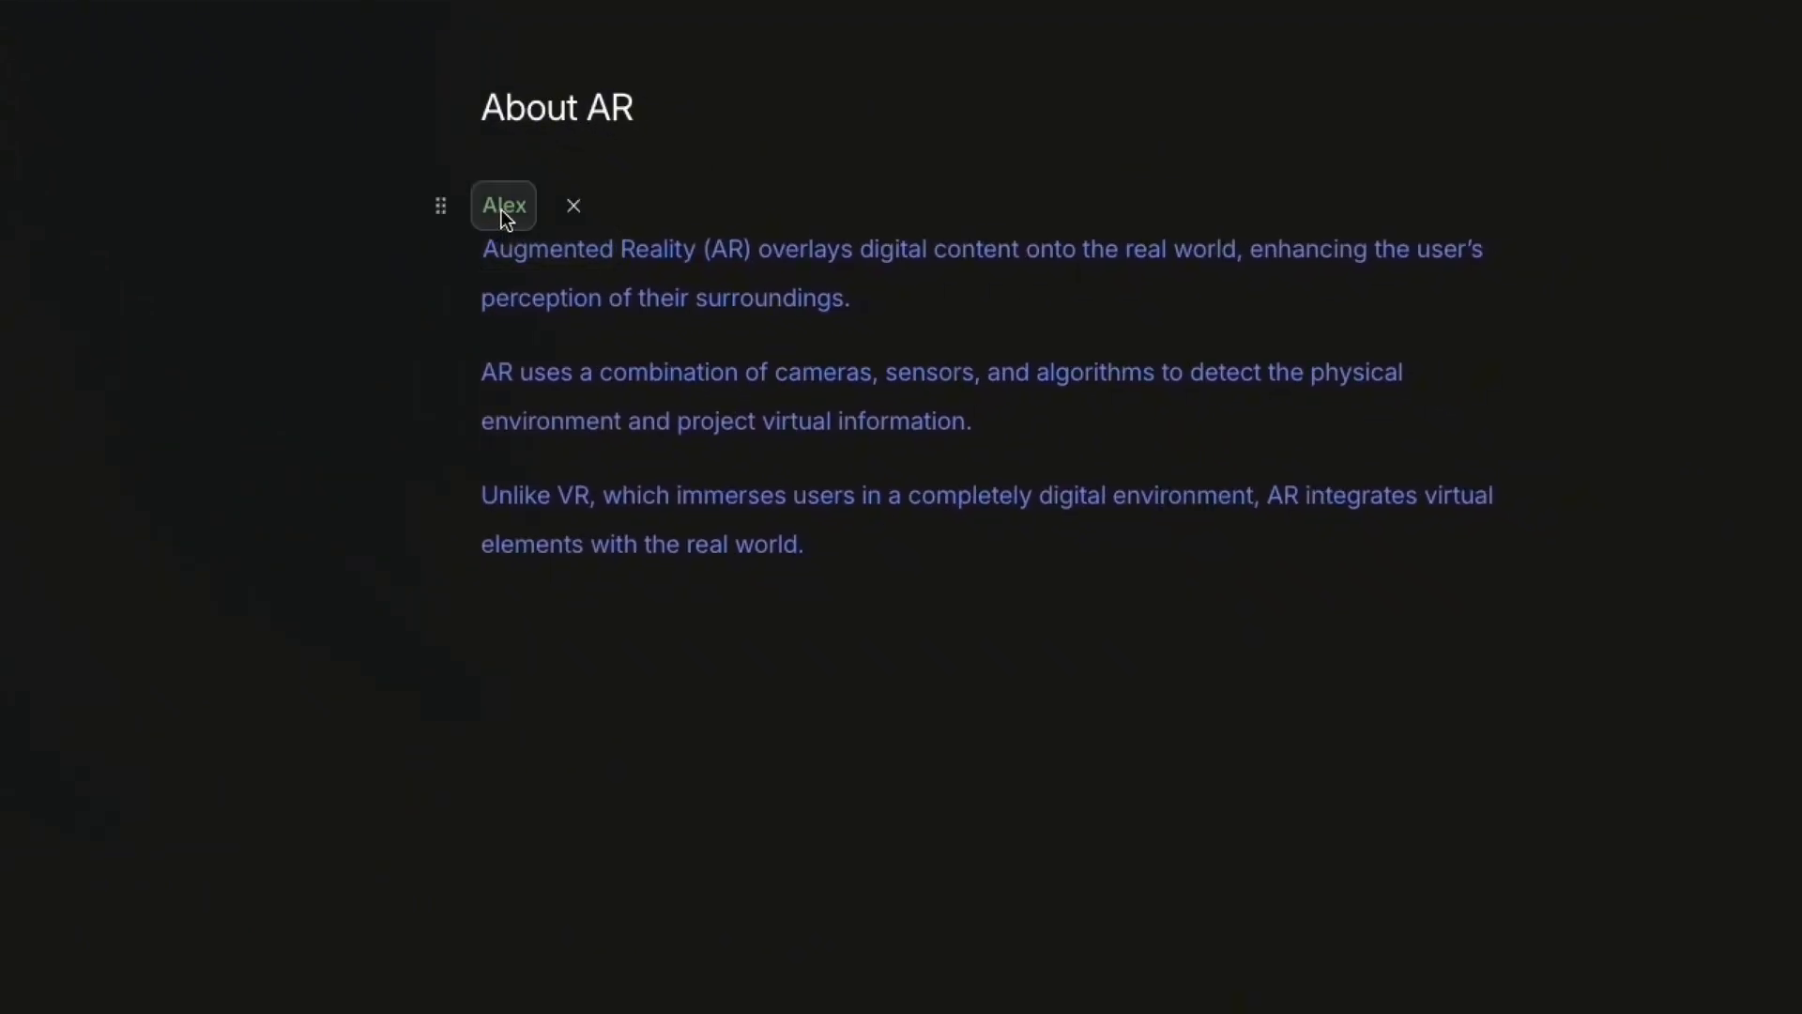
- Preview the Alex voice in the stock AI speakers list and play the opening sentence of the About AR script
left_click(499, 210)
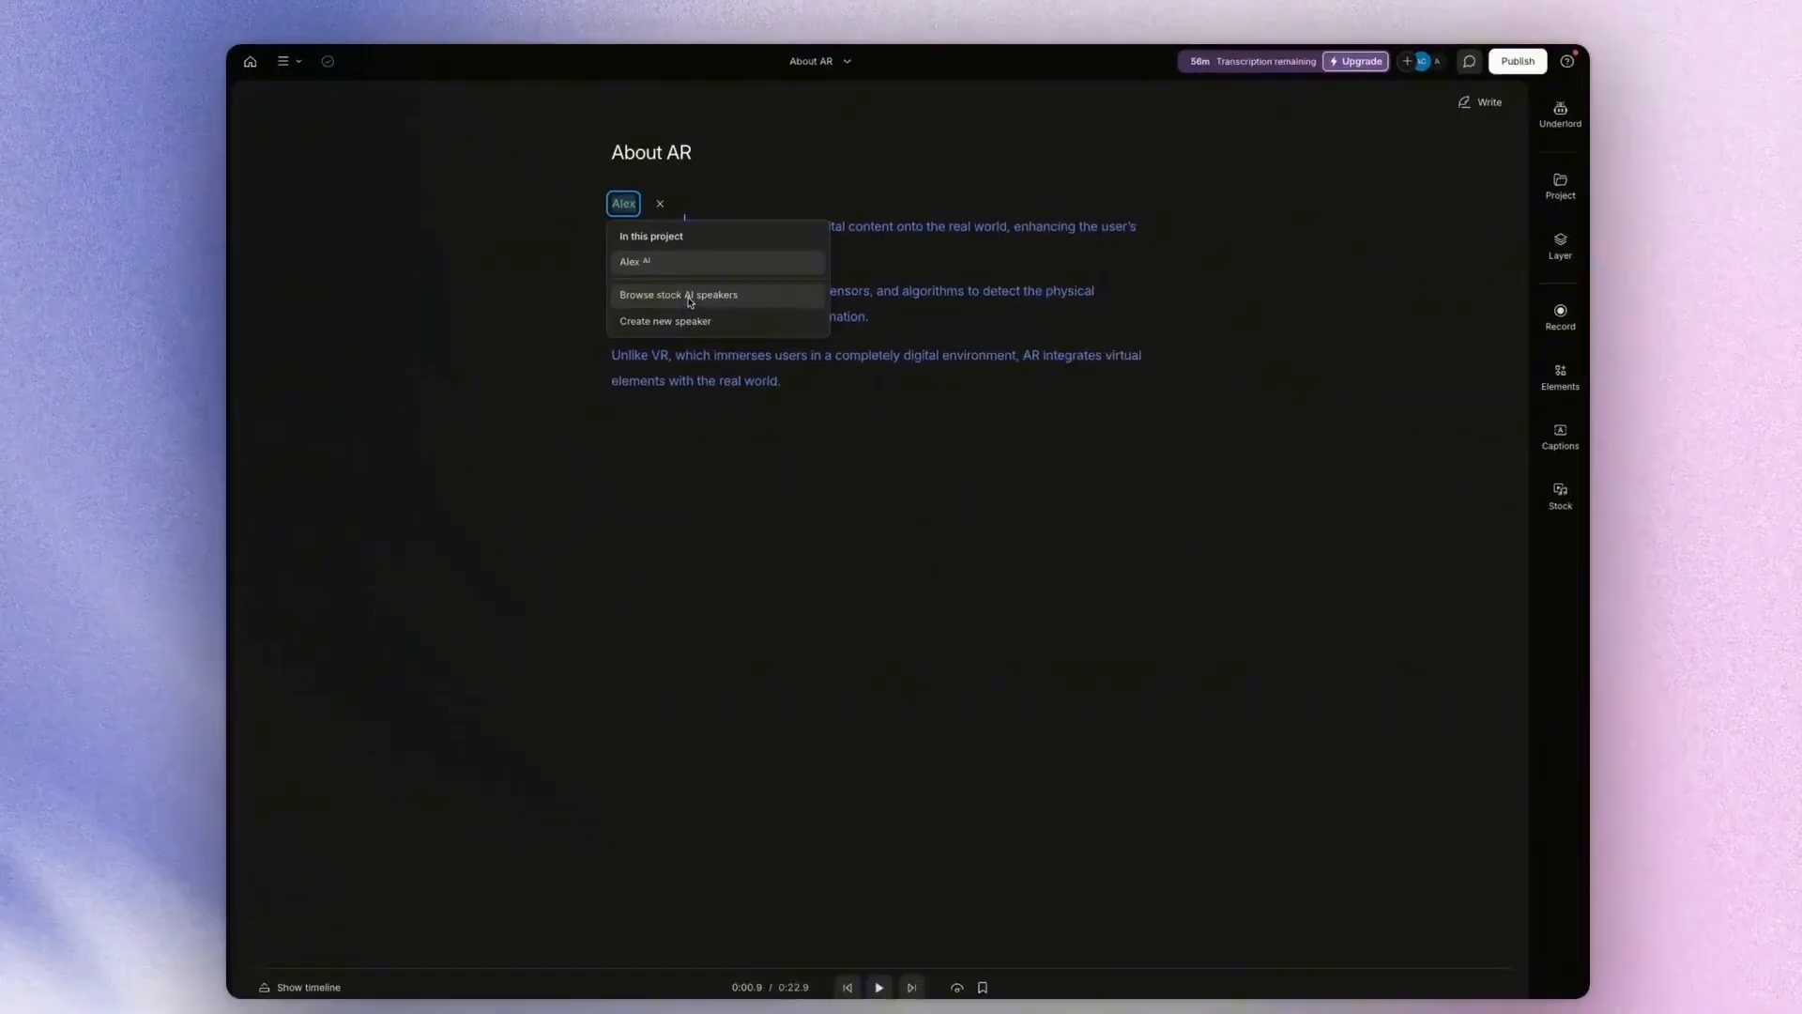
left_click(605, 380)
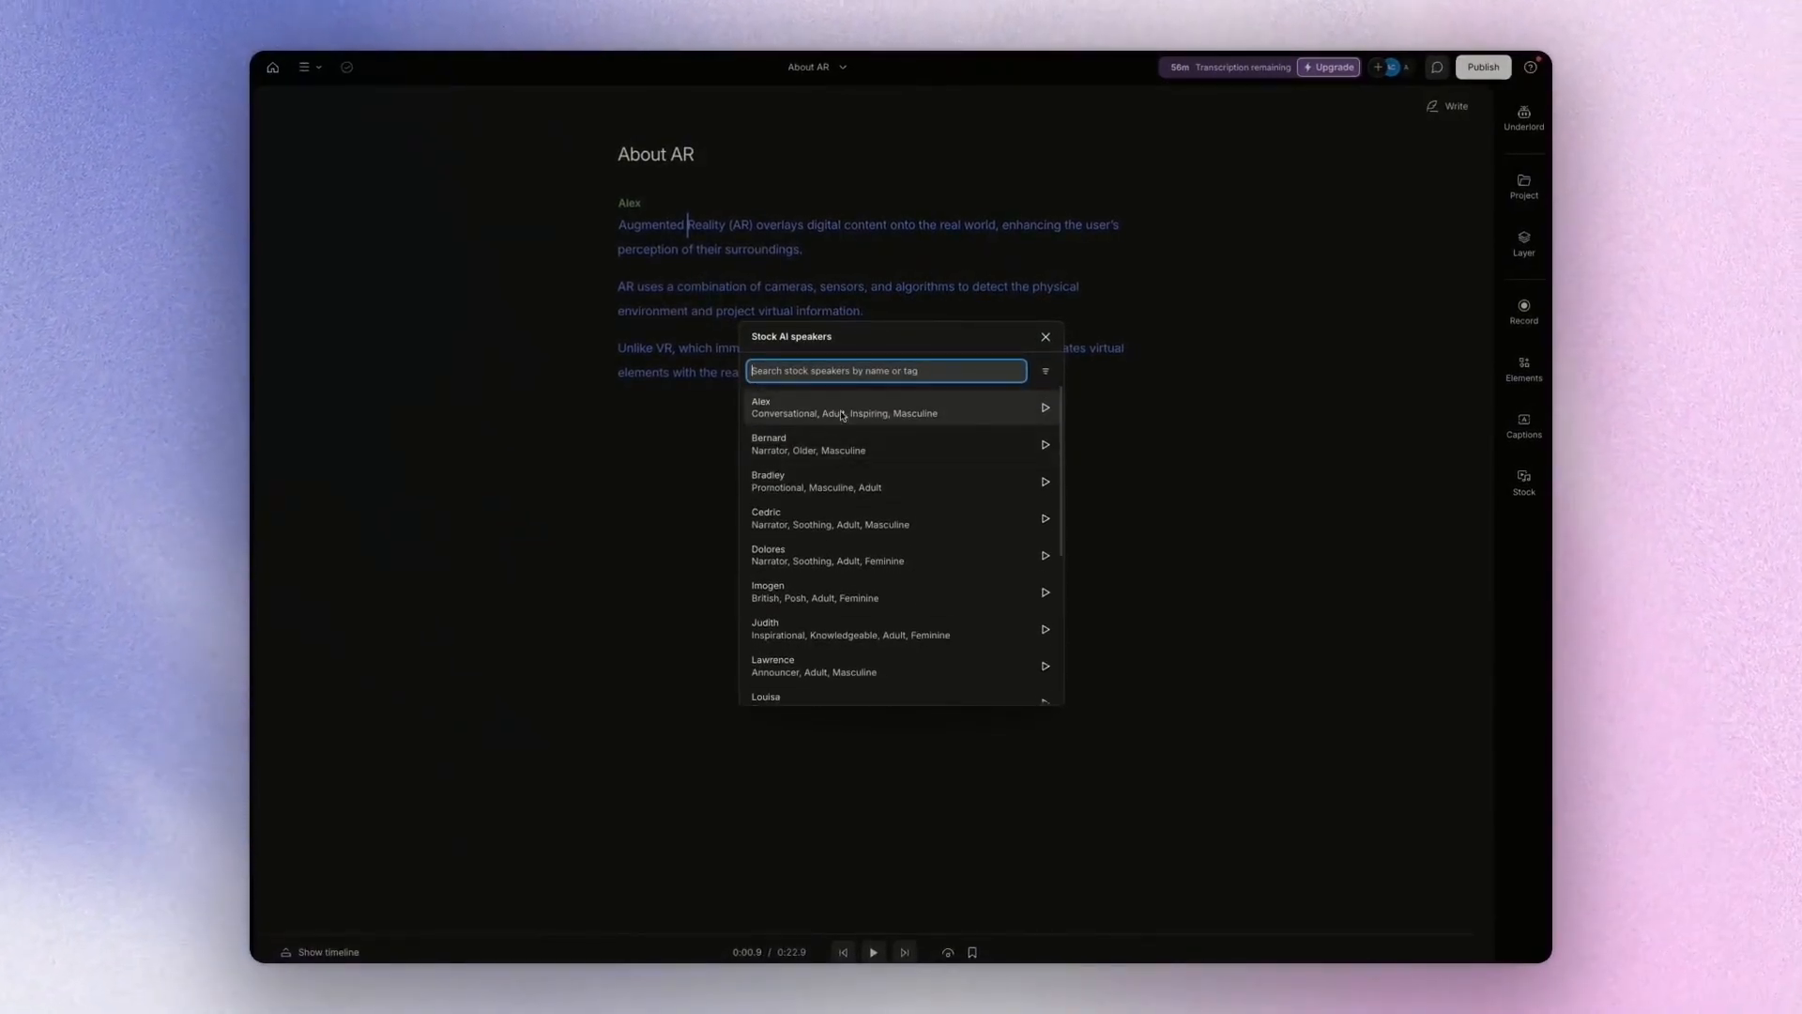
left_click(1047, 408)
left_click(1048, 409)
left_click(645, 226)
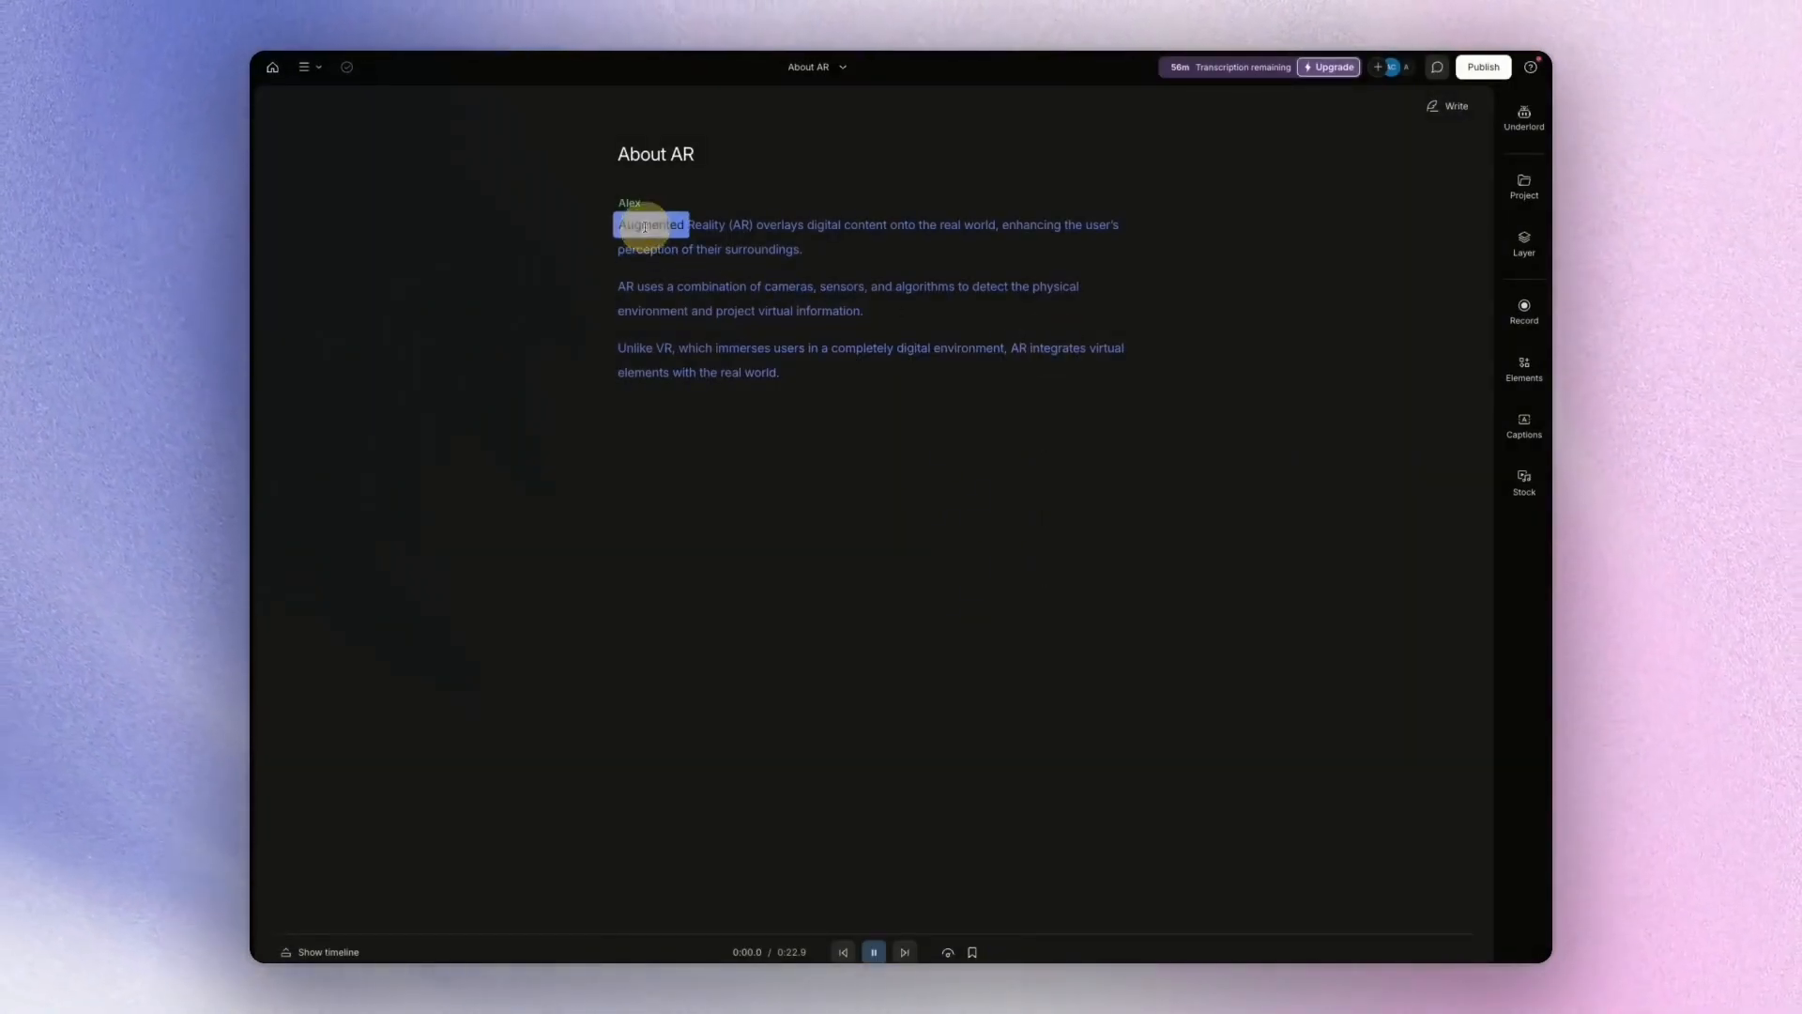
key("space")
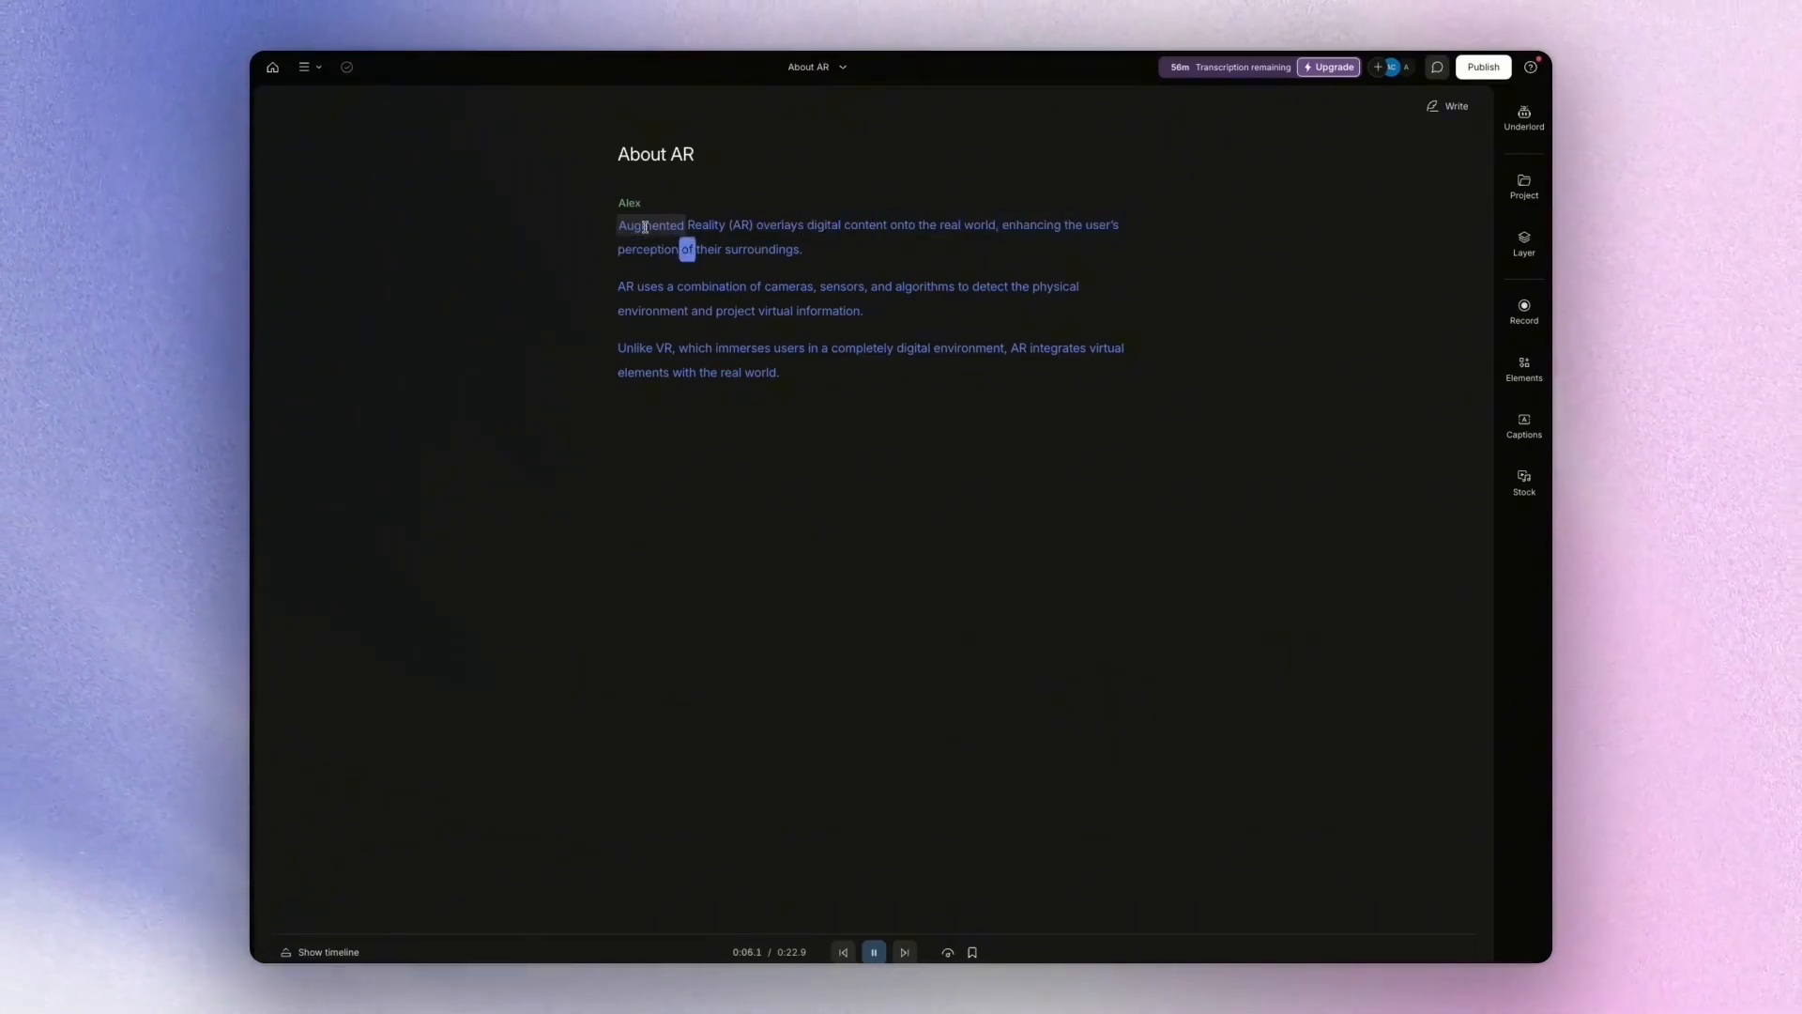
key("space")
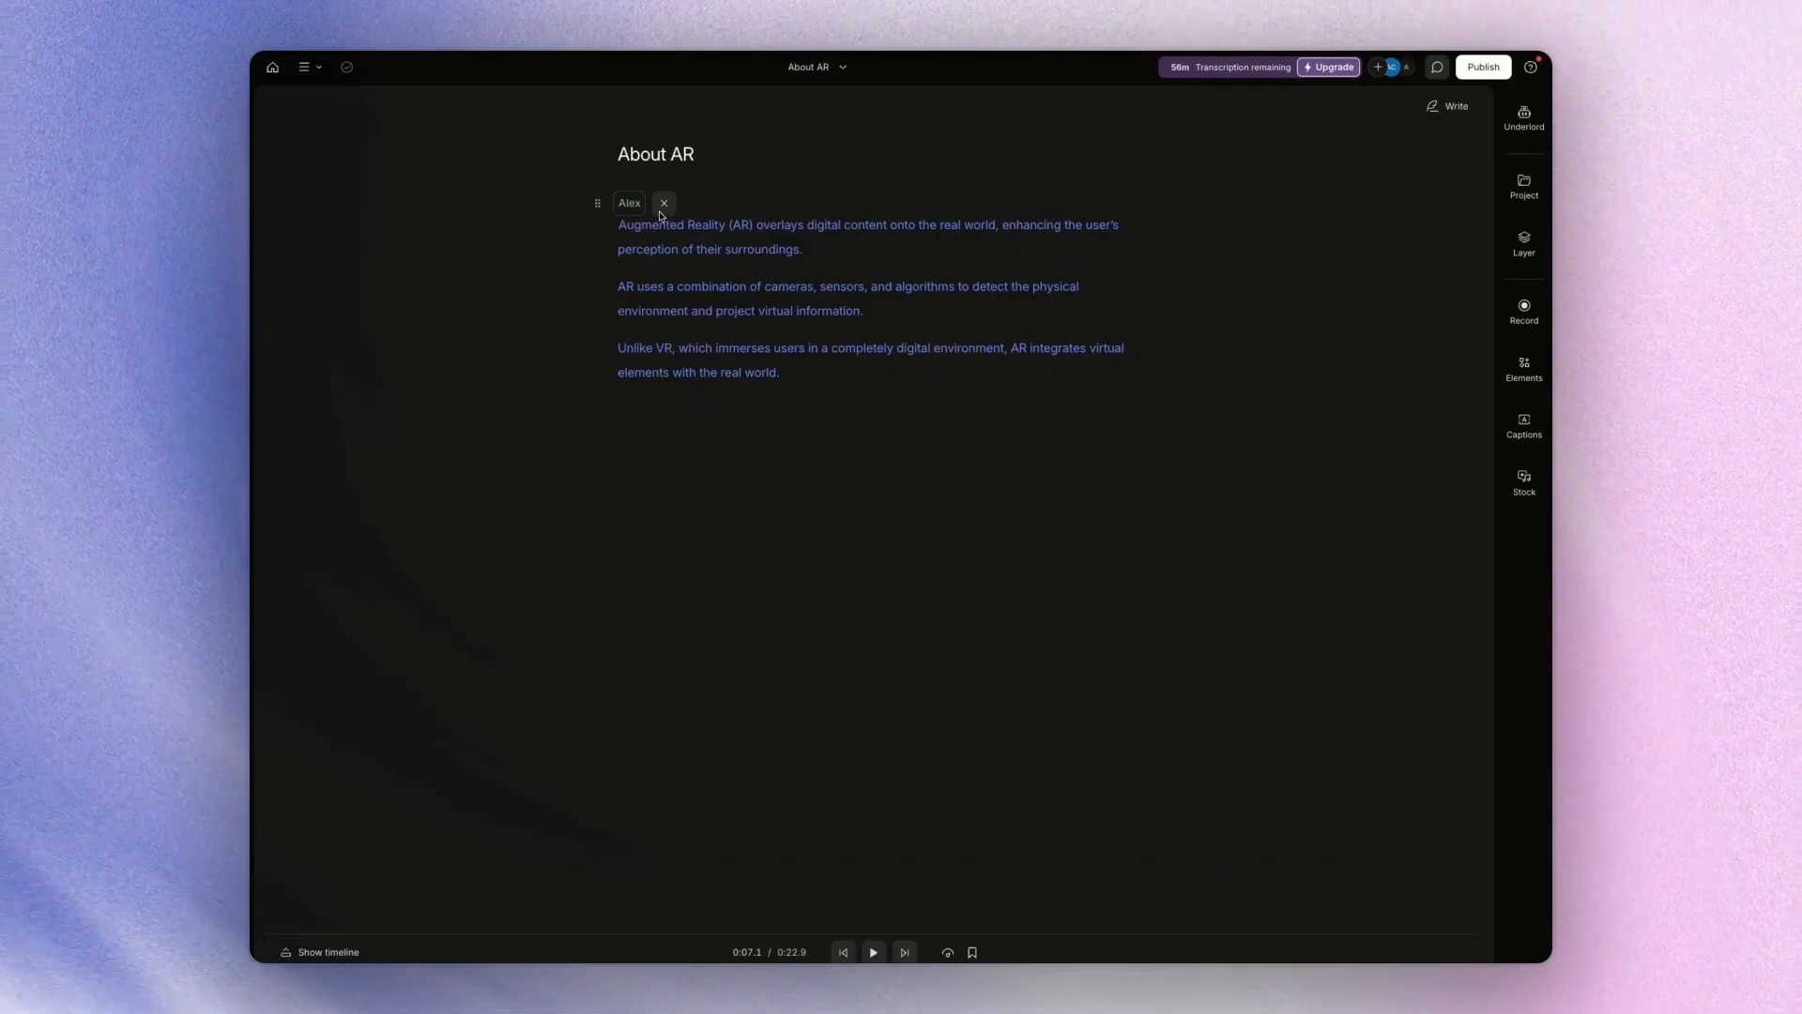
- Preview the Dolores voice among the stock AI speakers and assign it to the About AR script
left_click(629, 203)
left_click(704, 290)
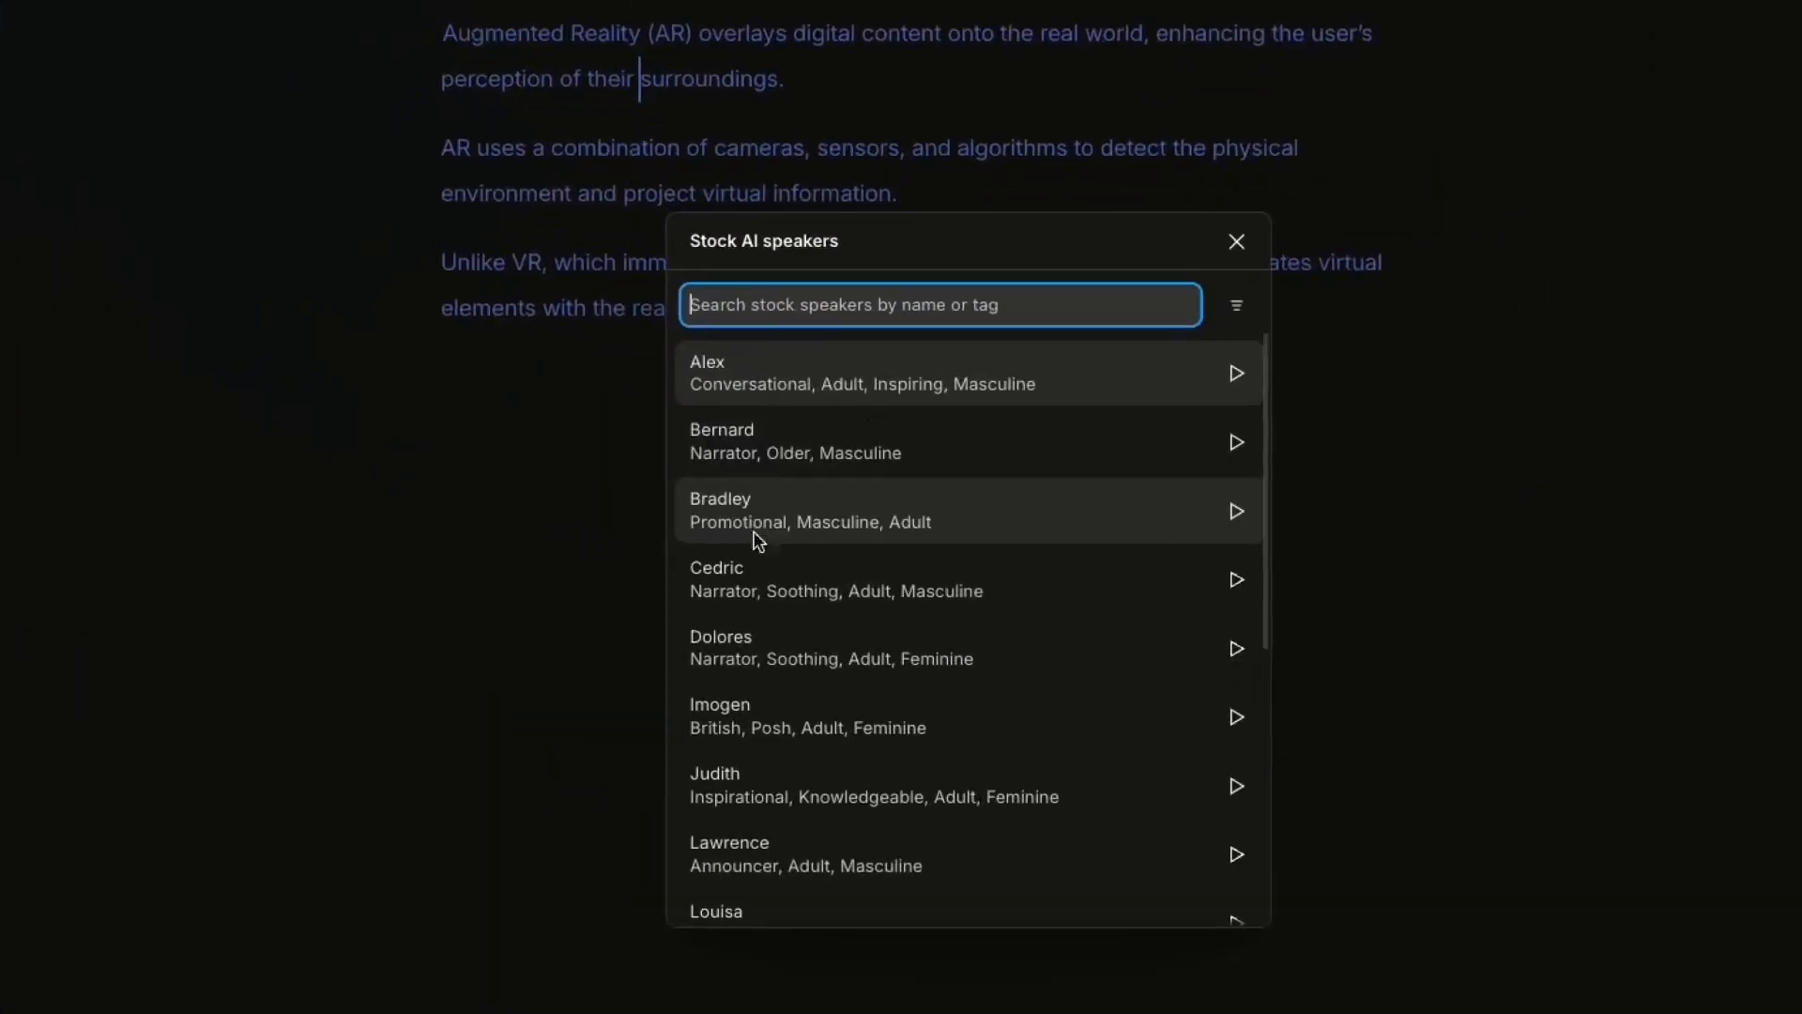
left_click(1236, 648)
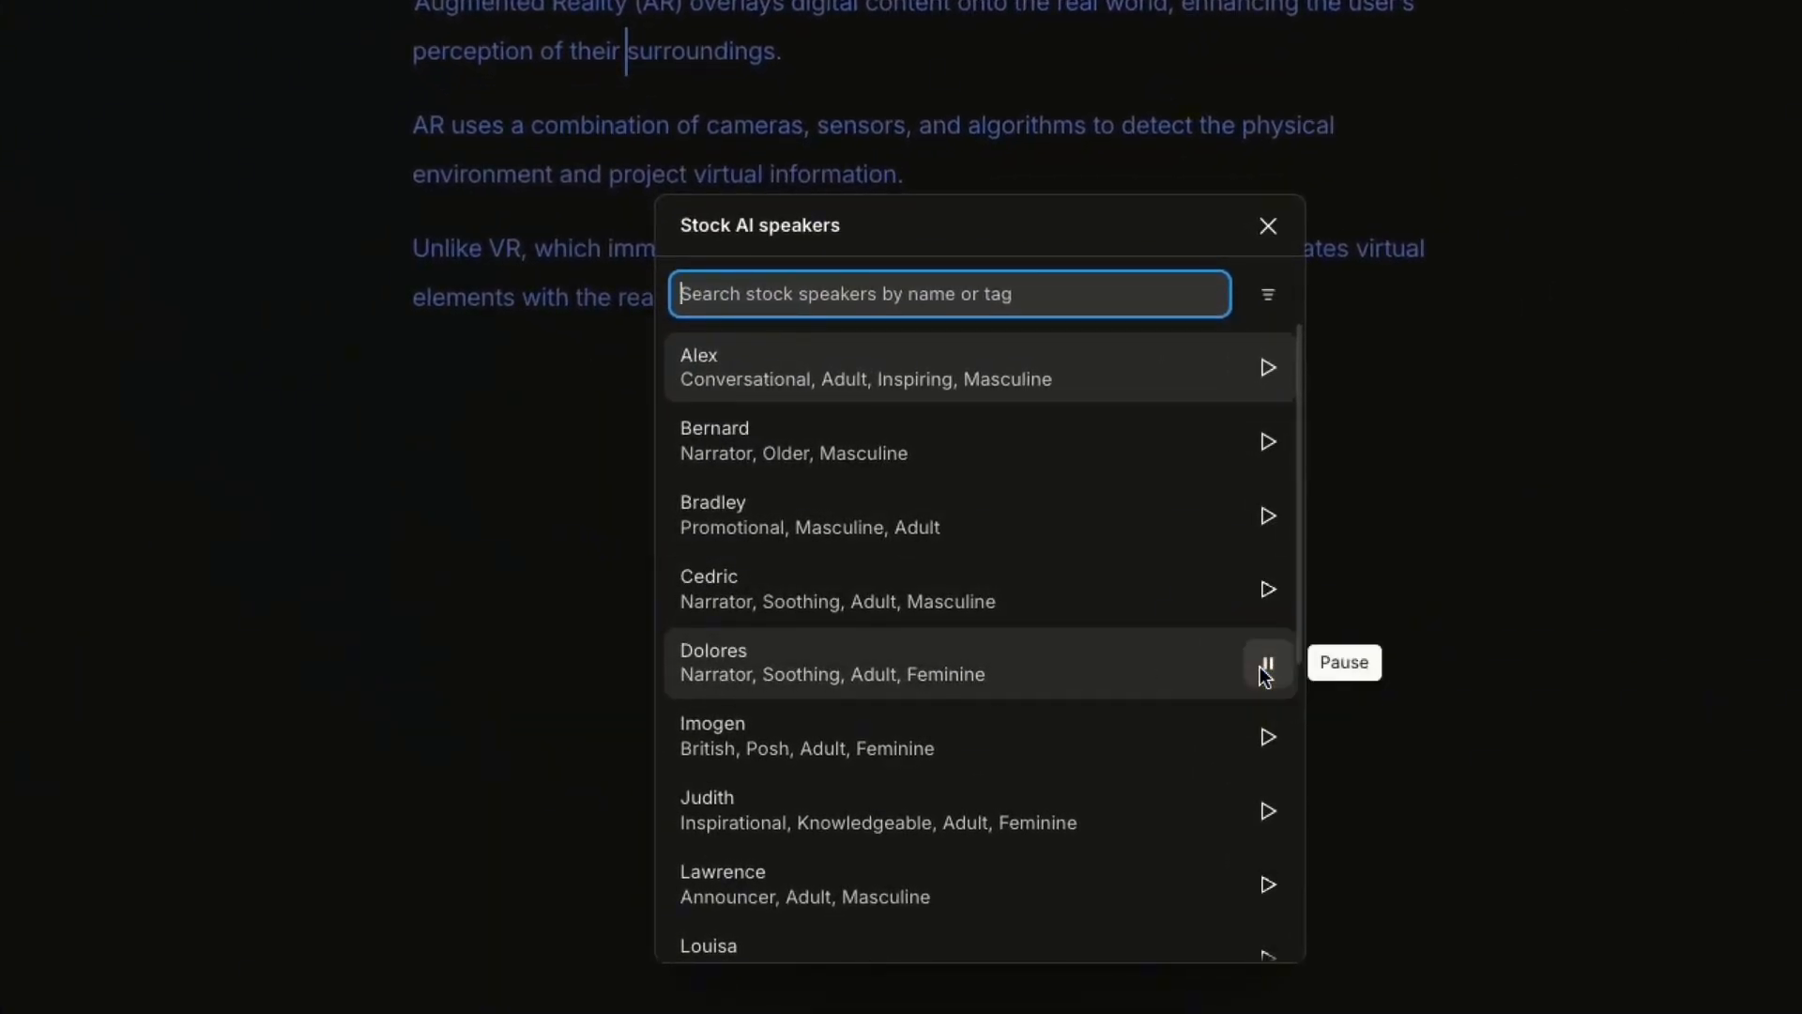
left_click(1260, 667)
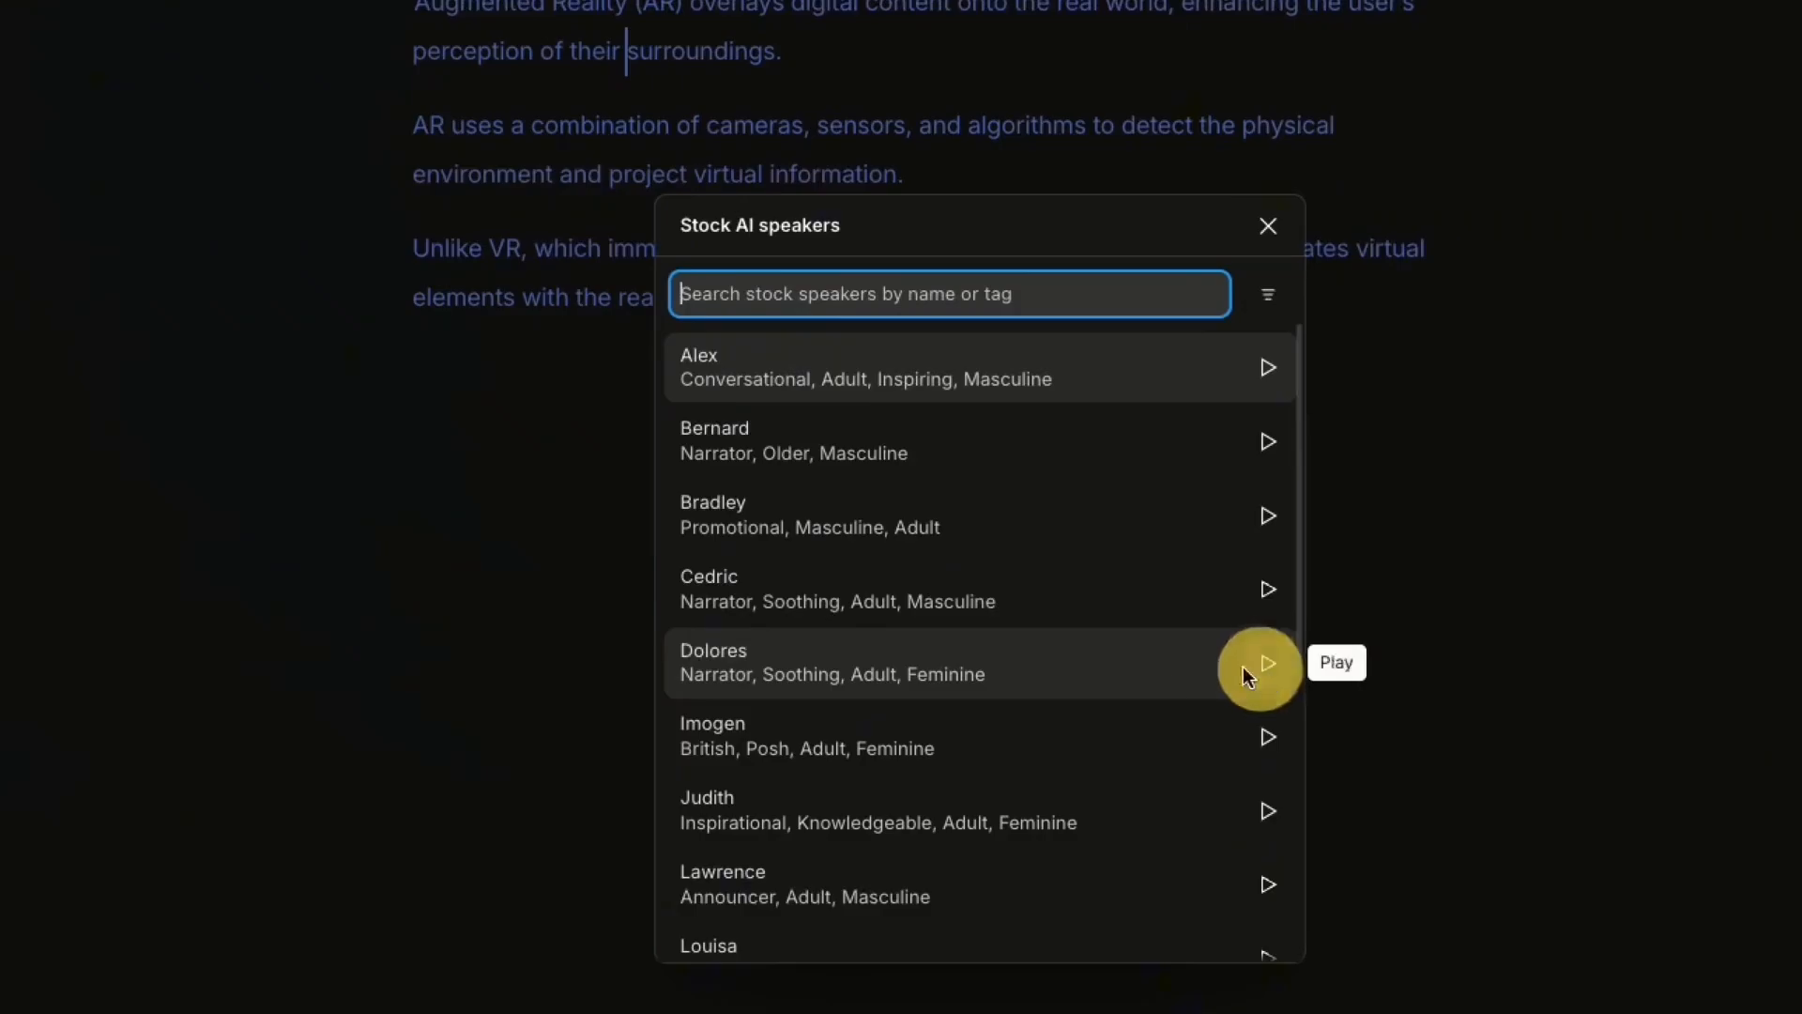
left_click(929, 668)
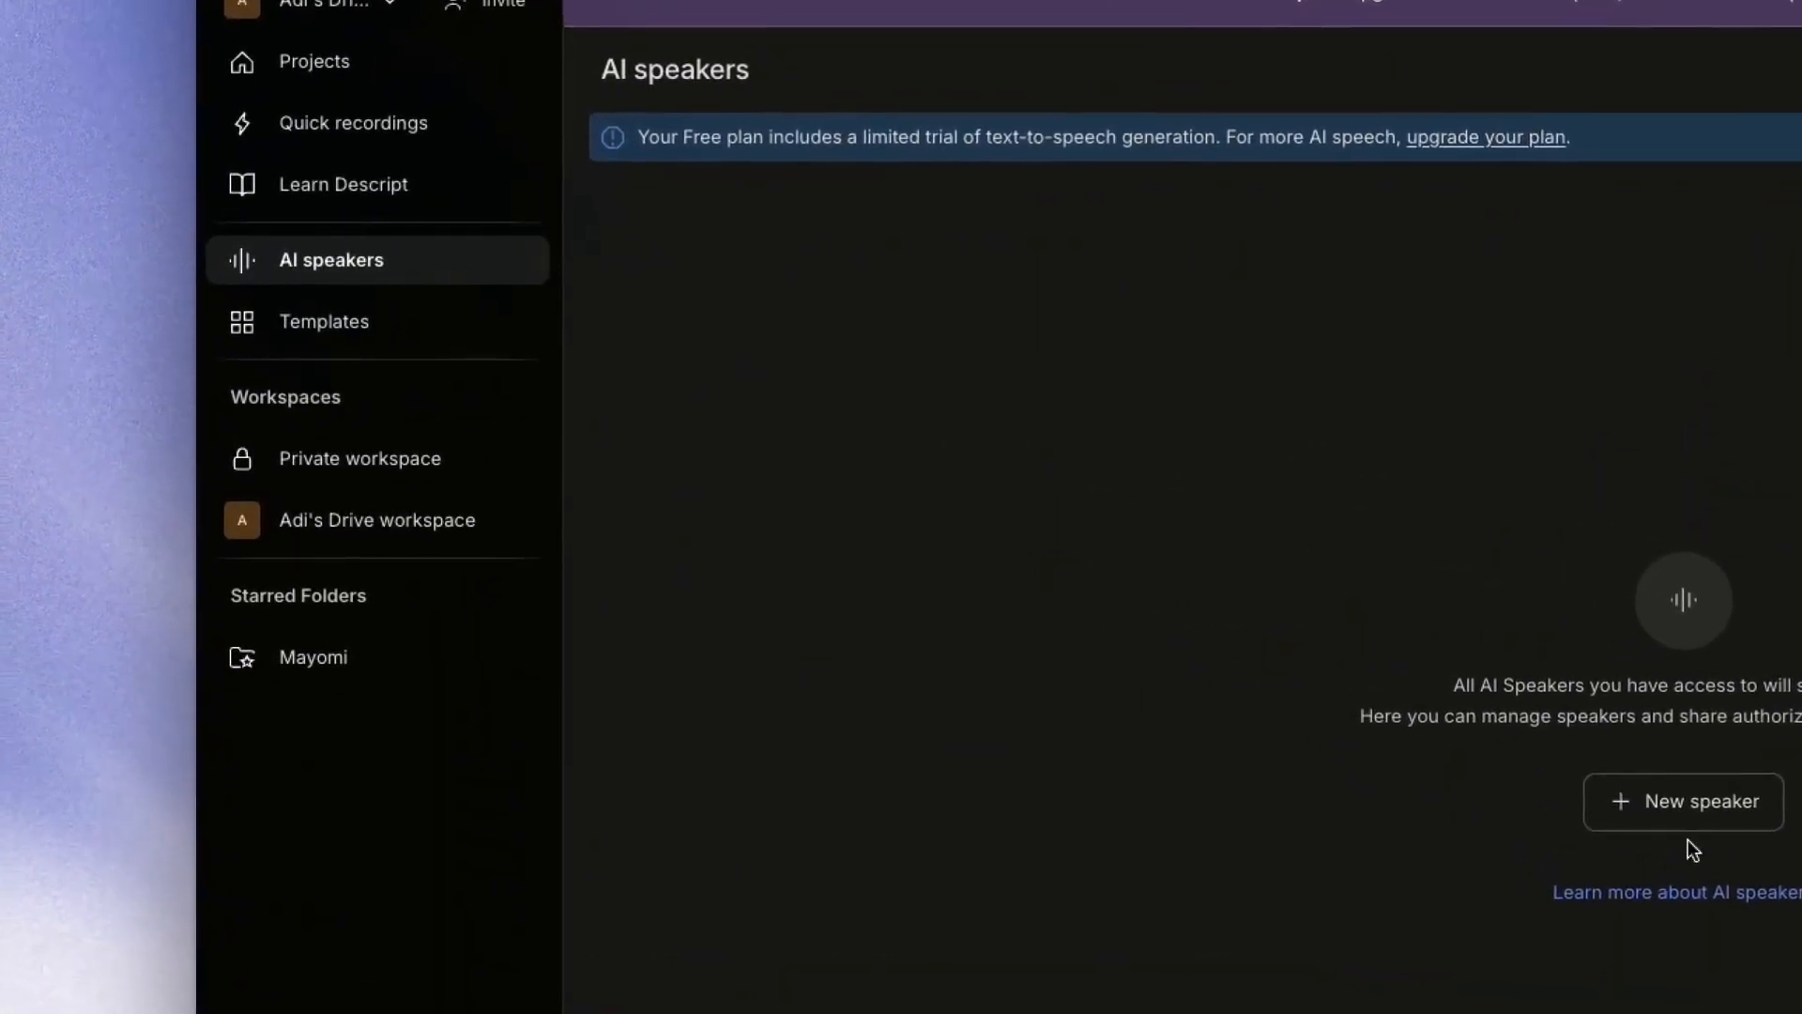
- Create a new AI speaker named with the account owner's first name
left_click(998, 518)
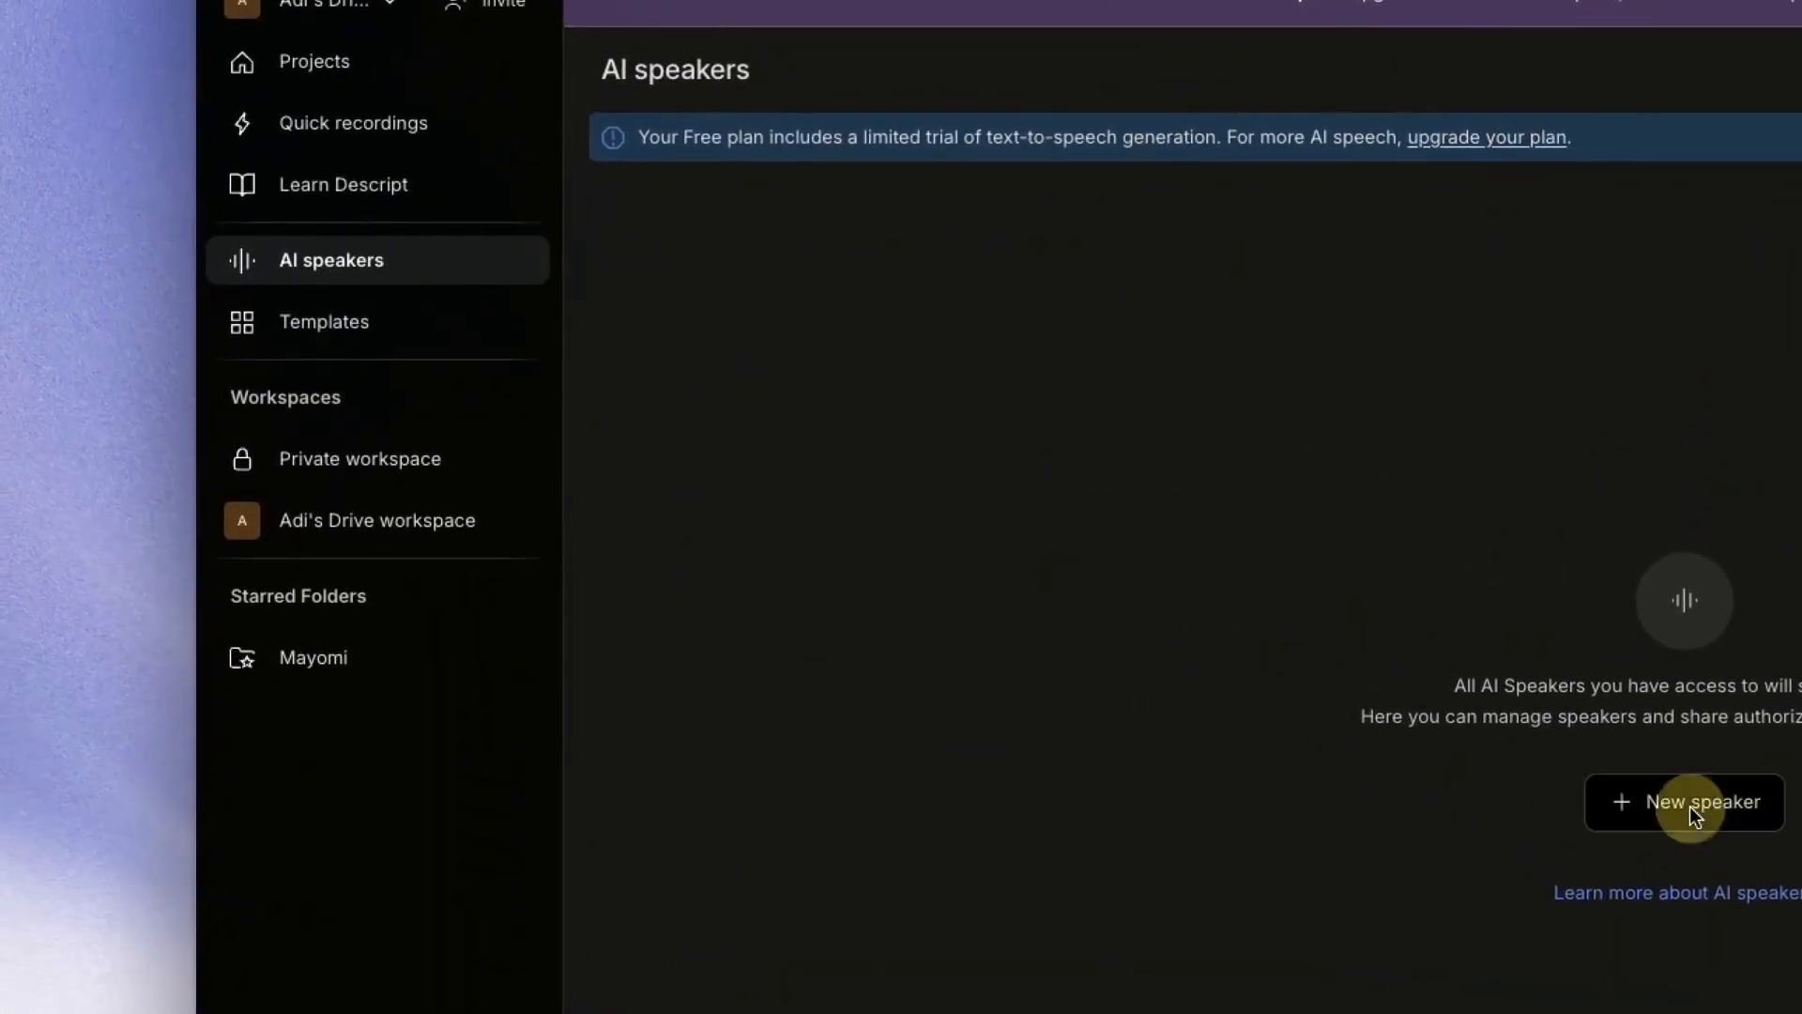
left_click(1317, 869)
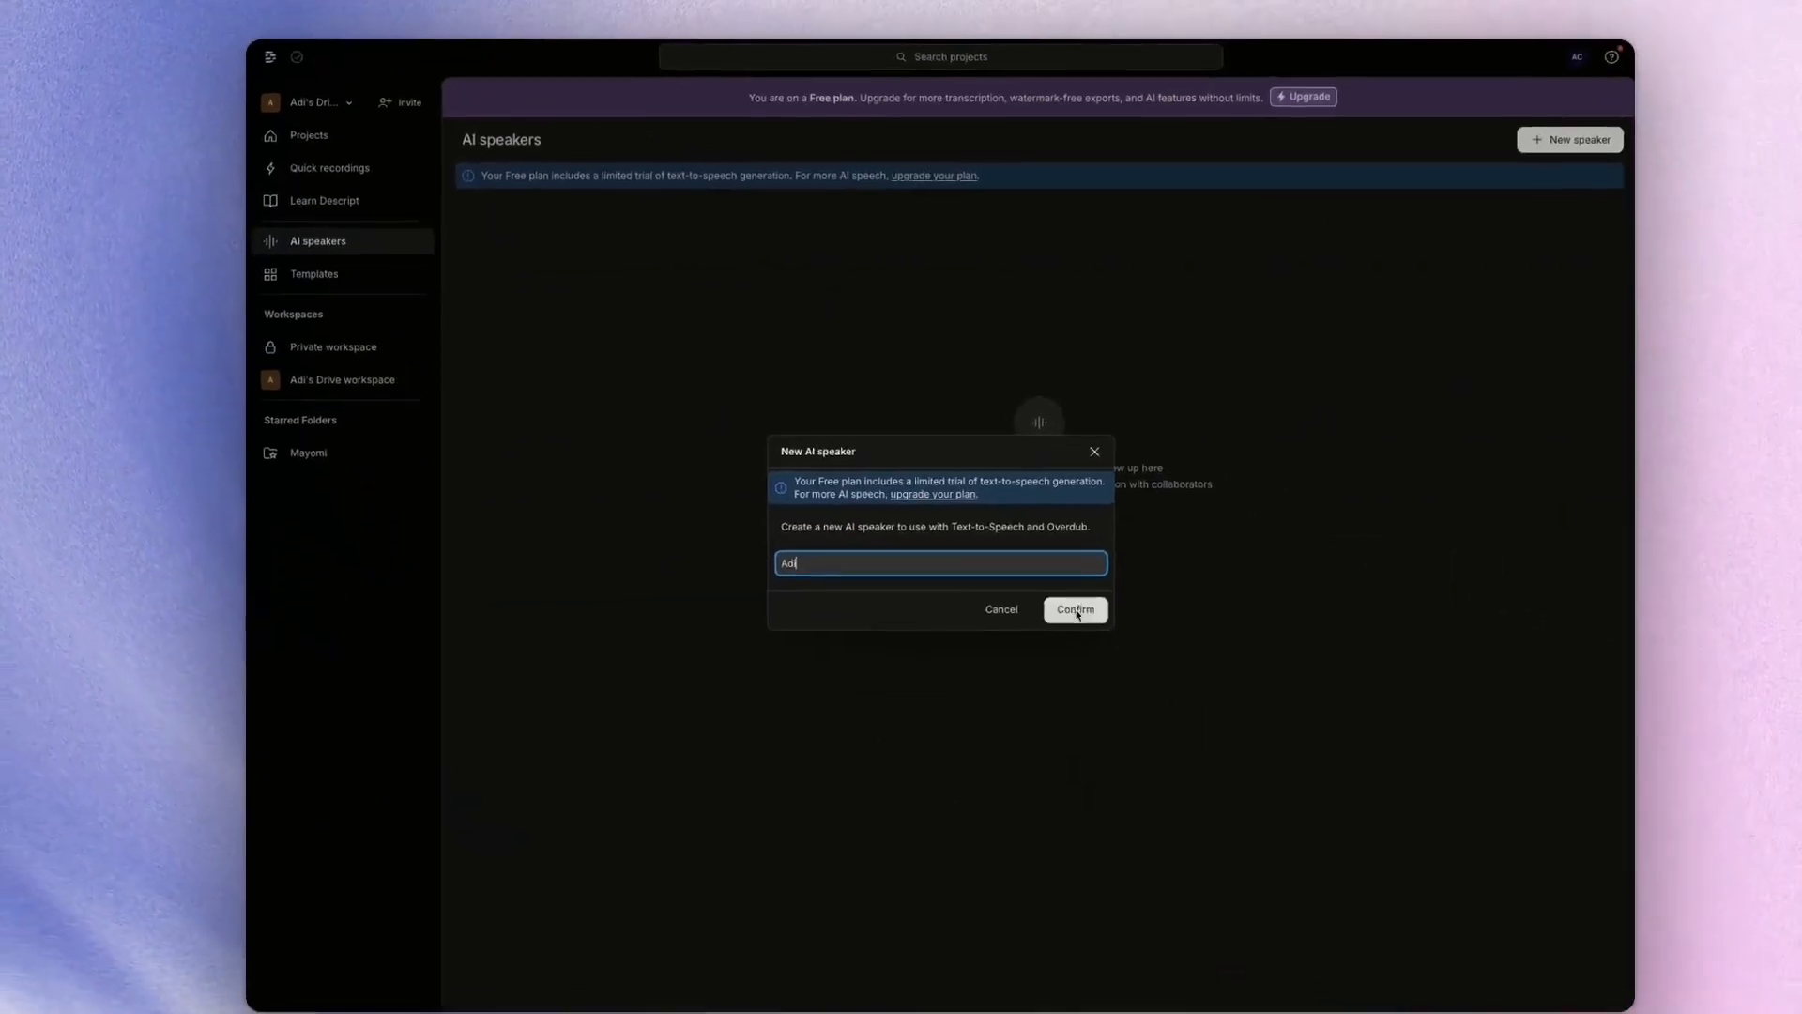
left_click(1753, 958)
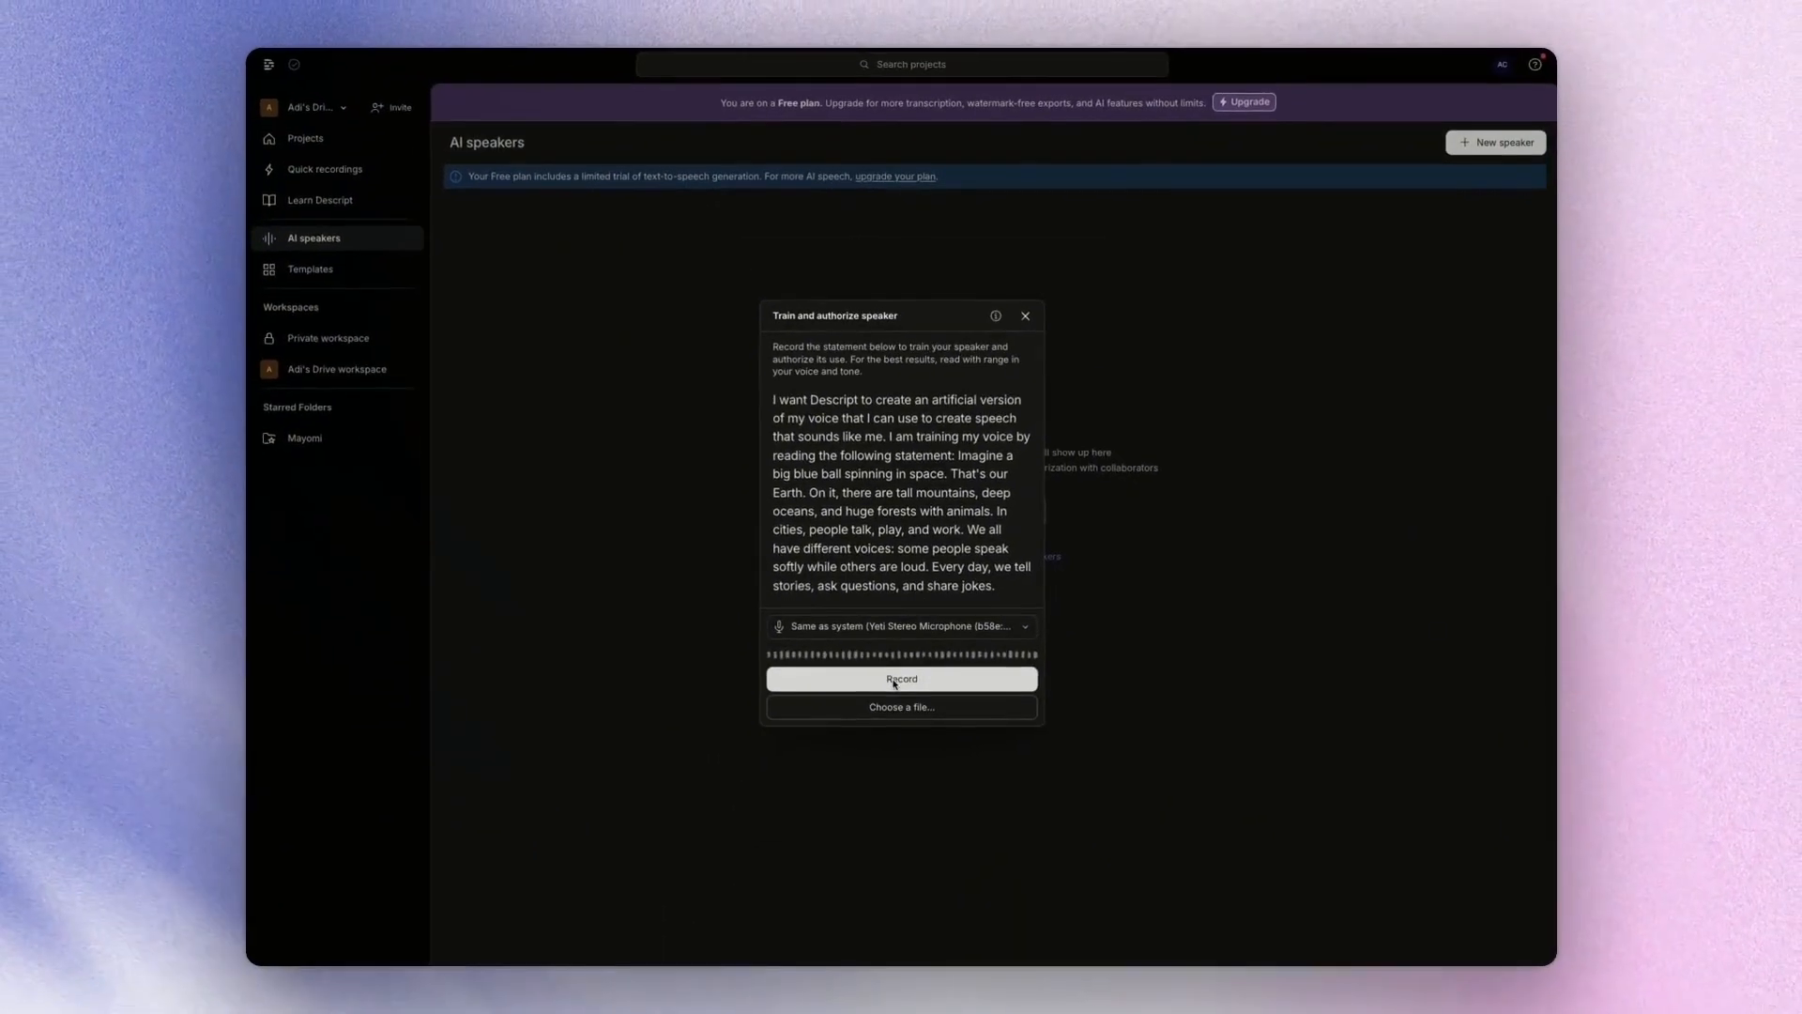
- Record the voice training statement and submit it to authorize the new AI speaker
left_click(894, 679)
left_click(893, 679)
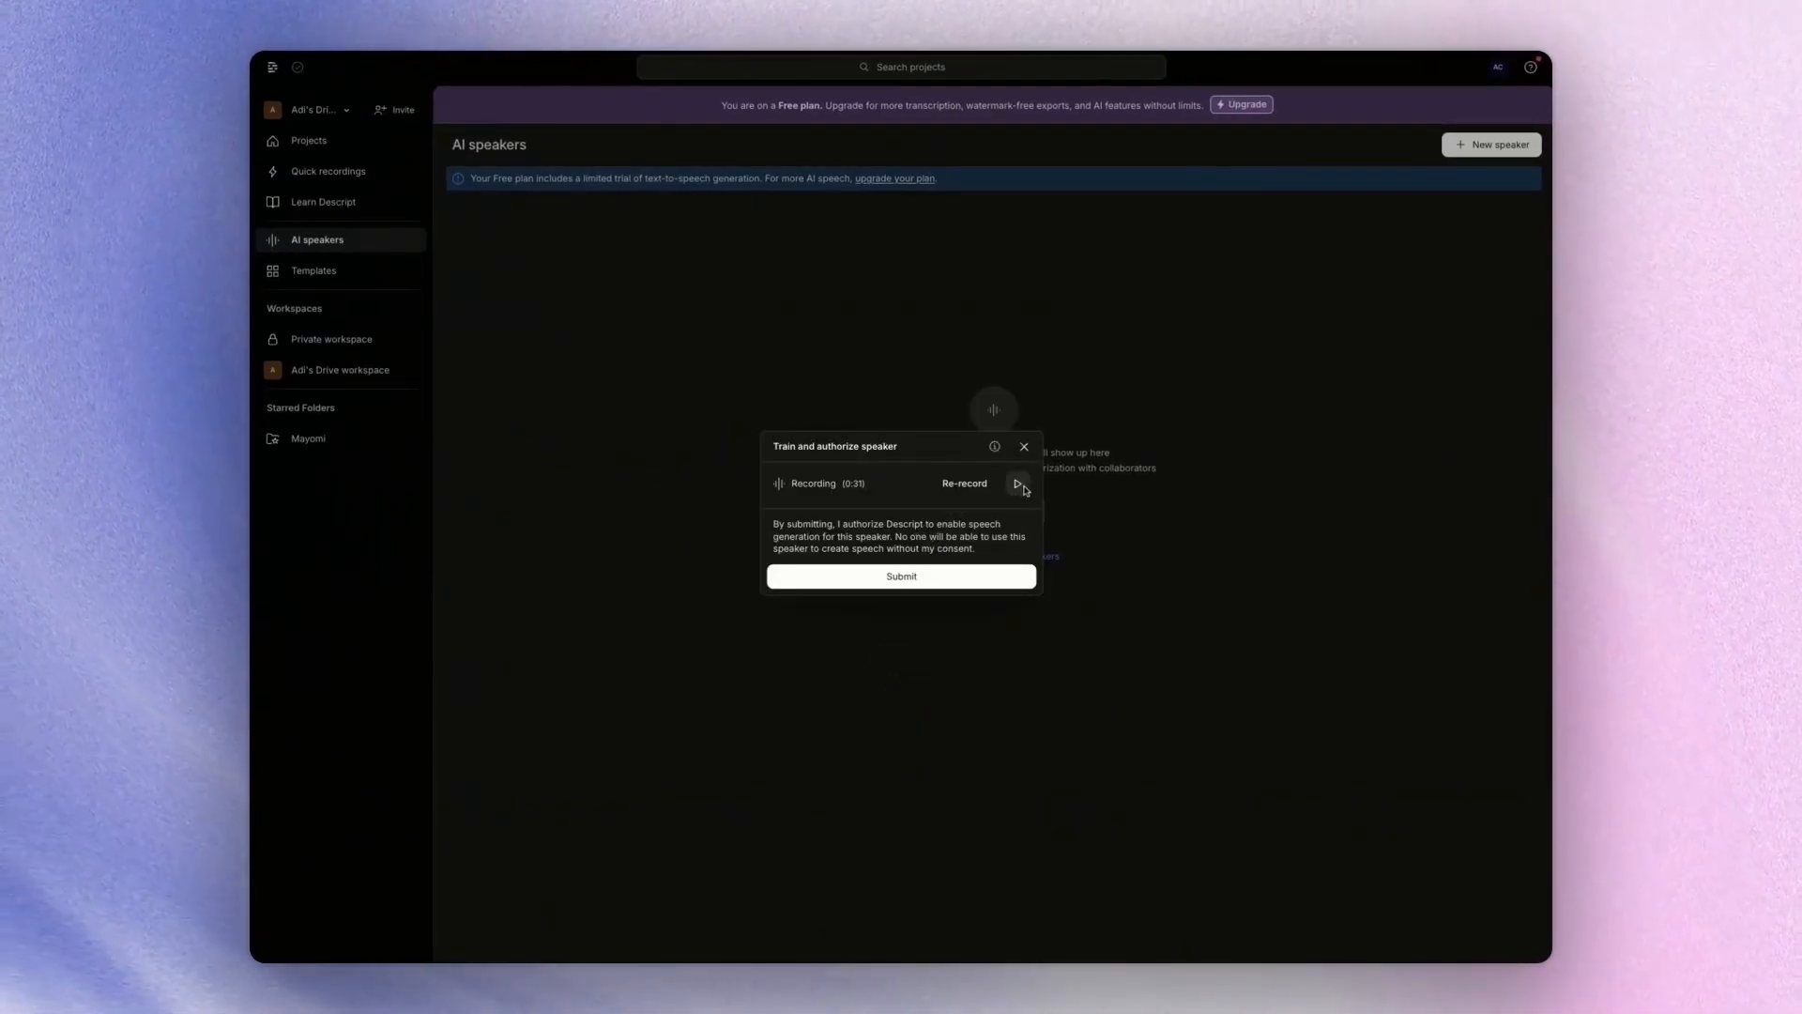
left_click(889, 577)
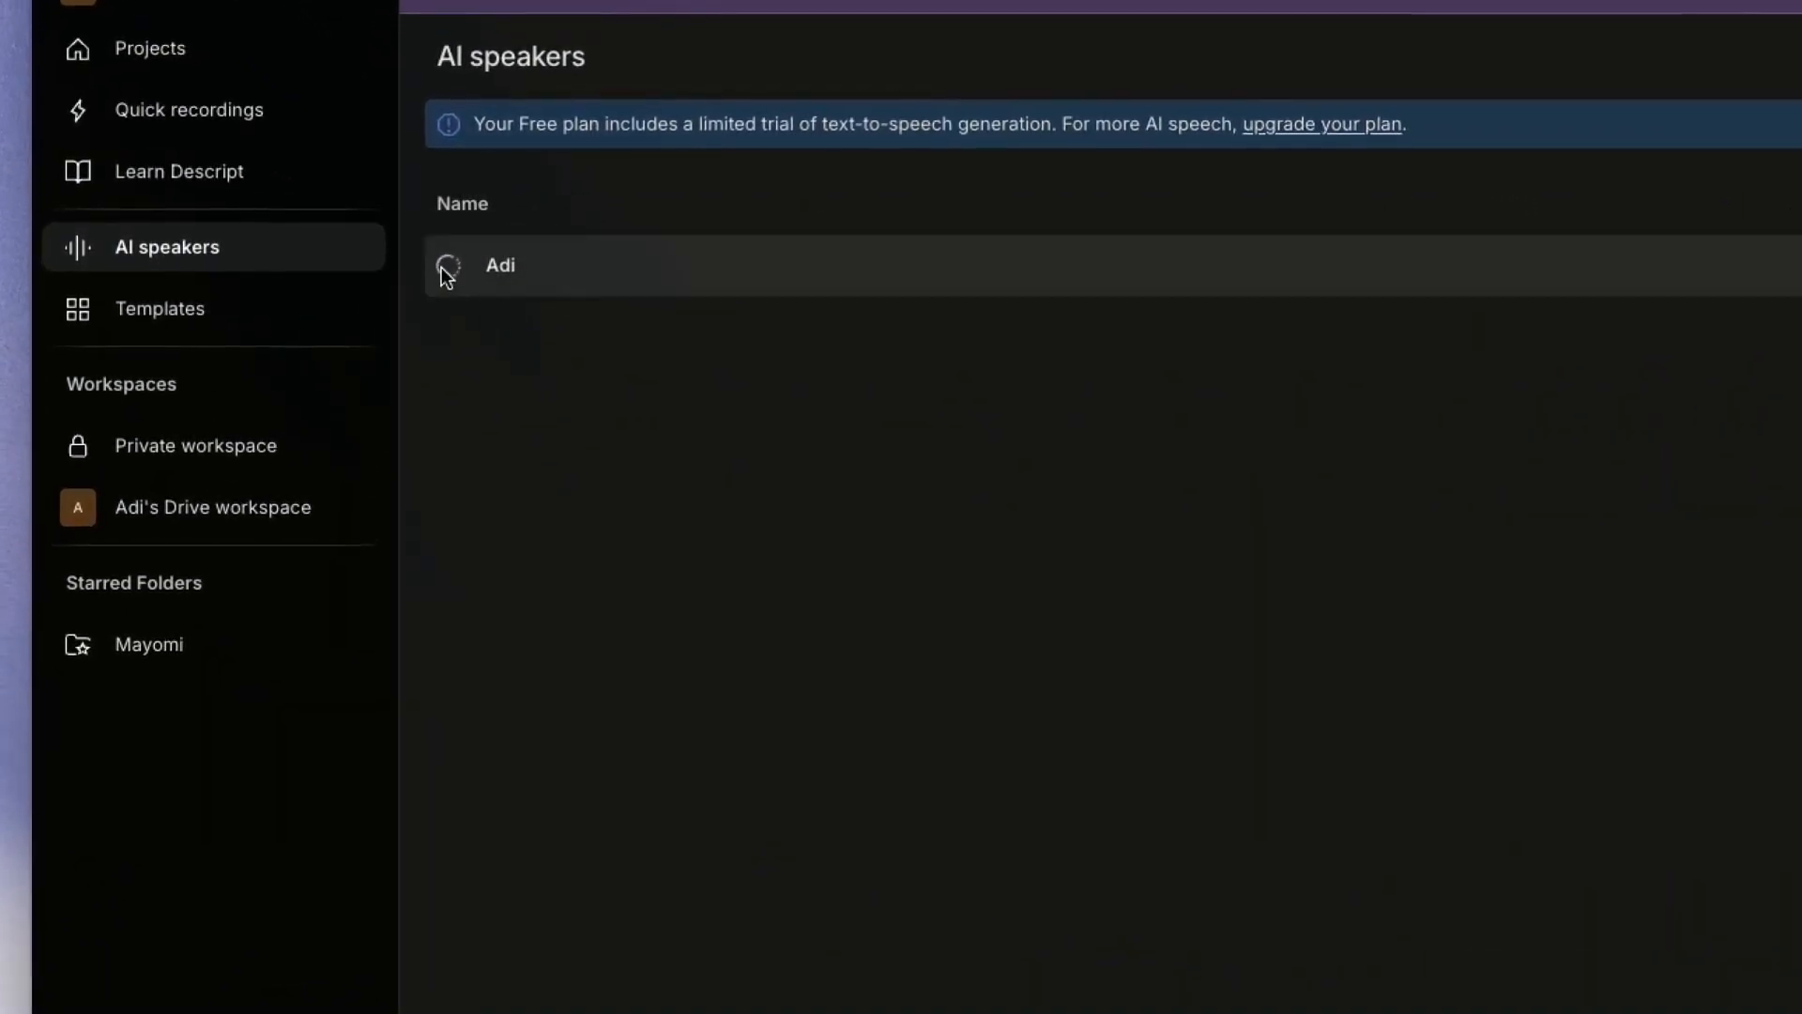
mouse_move(450, 282)
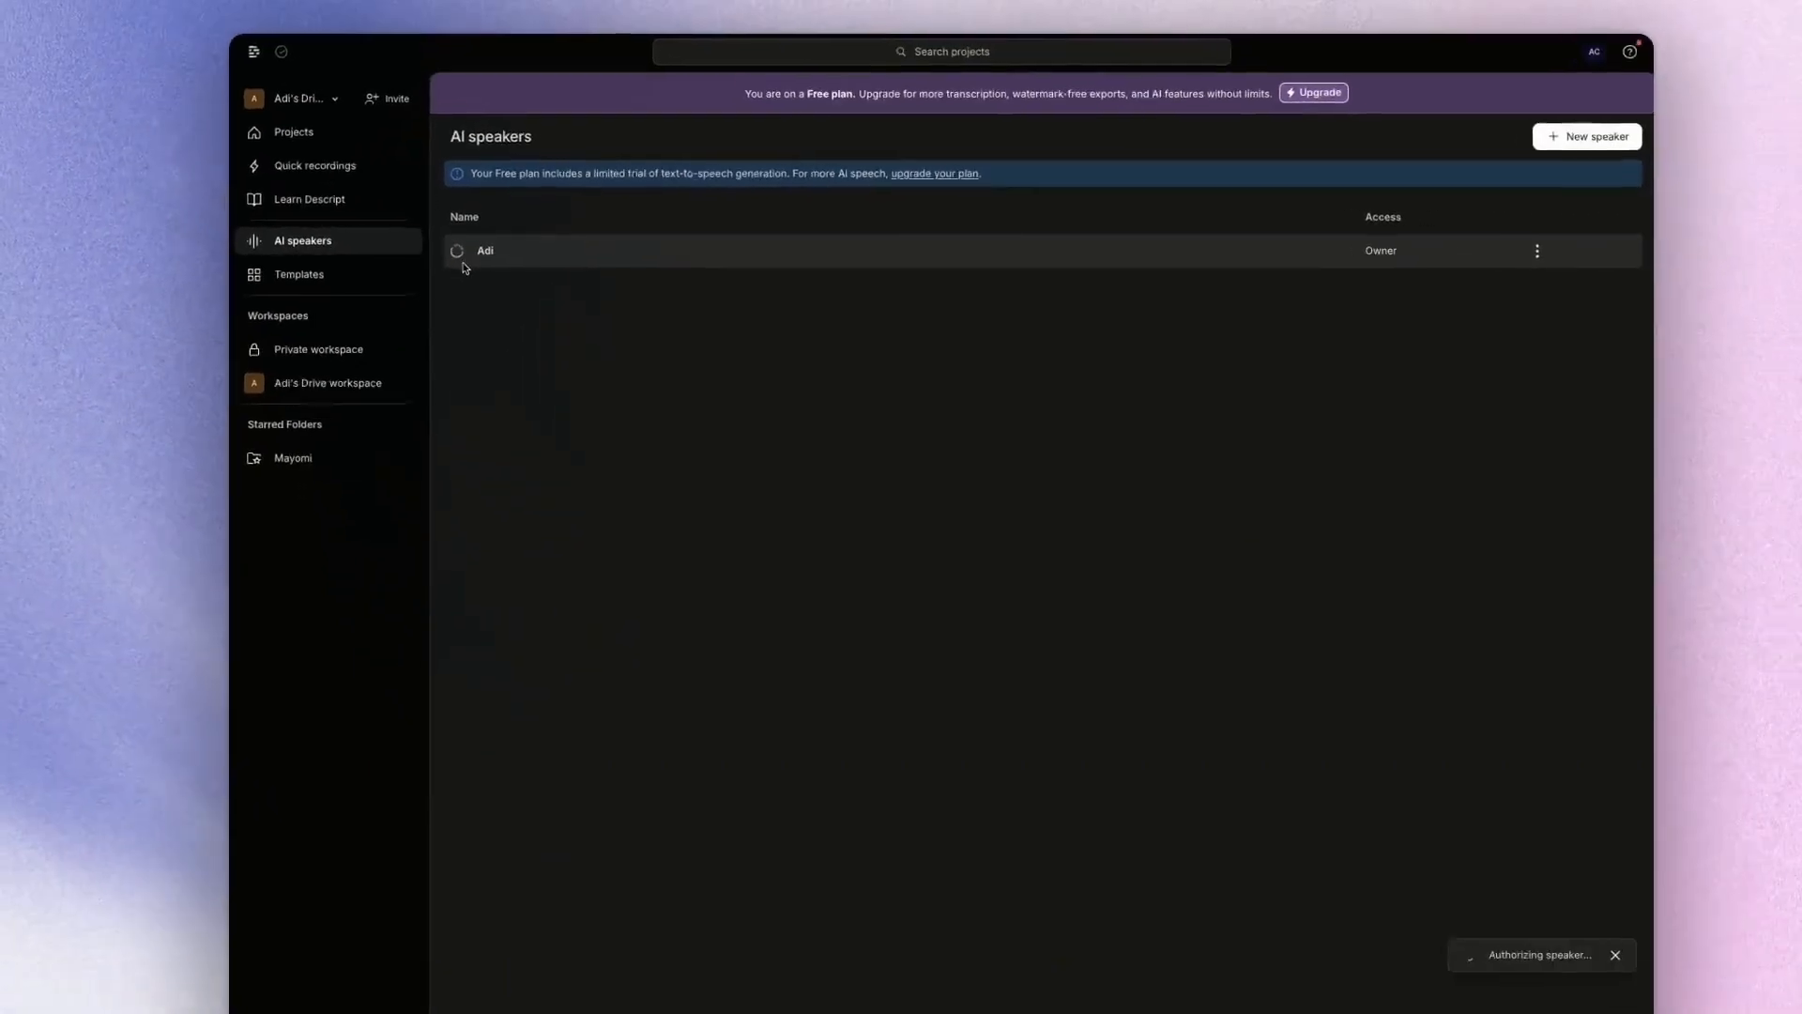
mouse_move(460, 256)
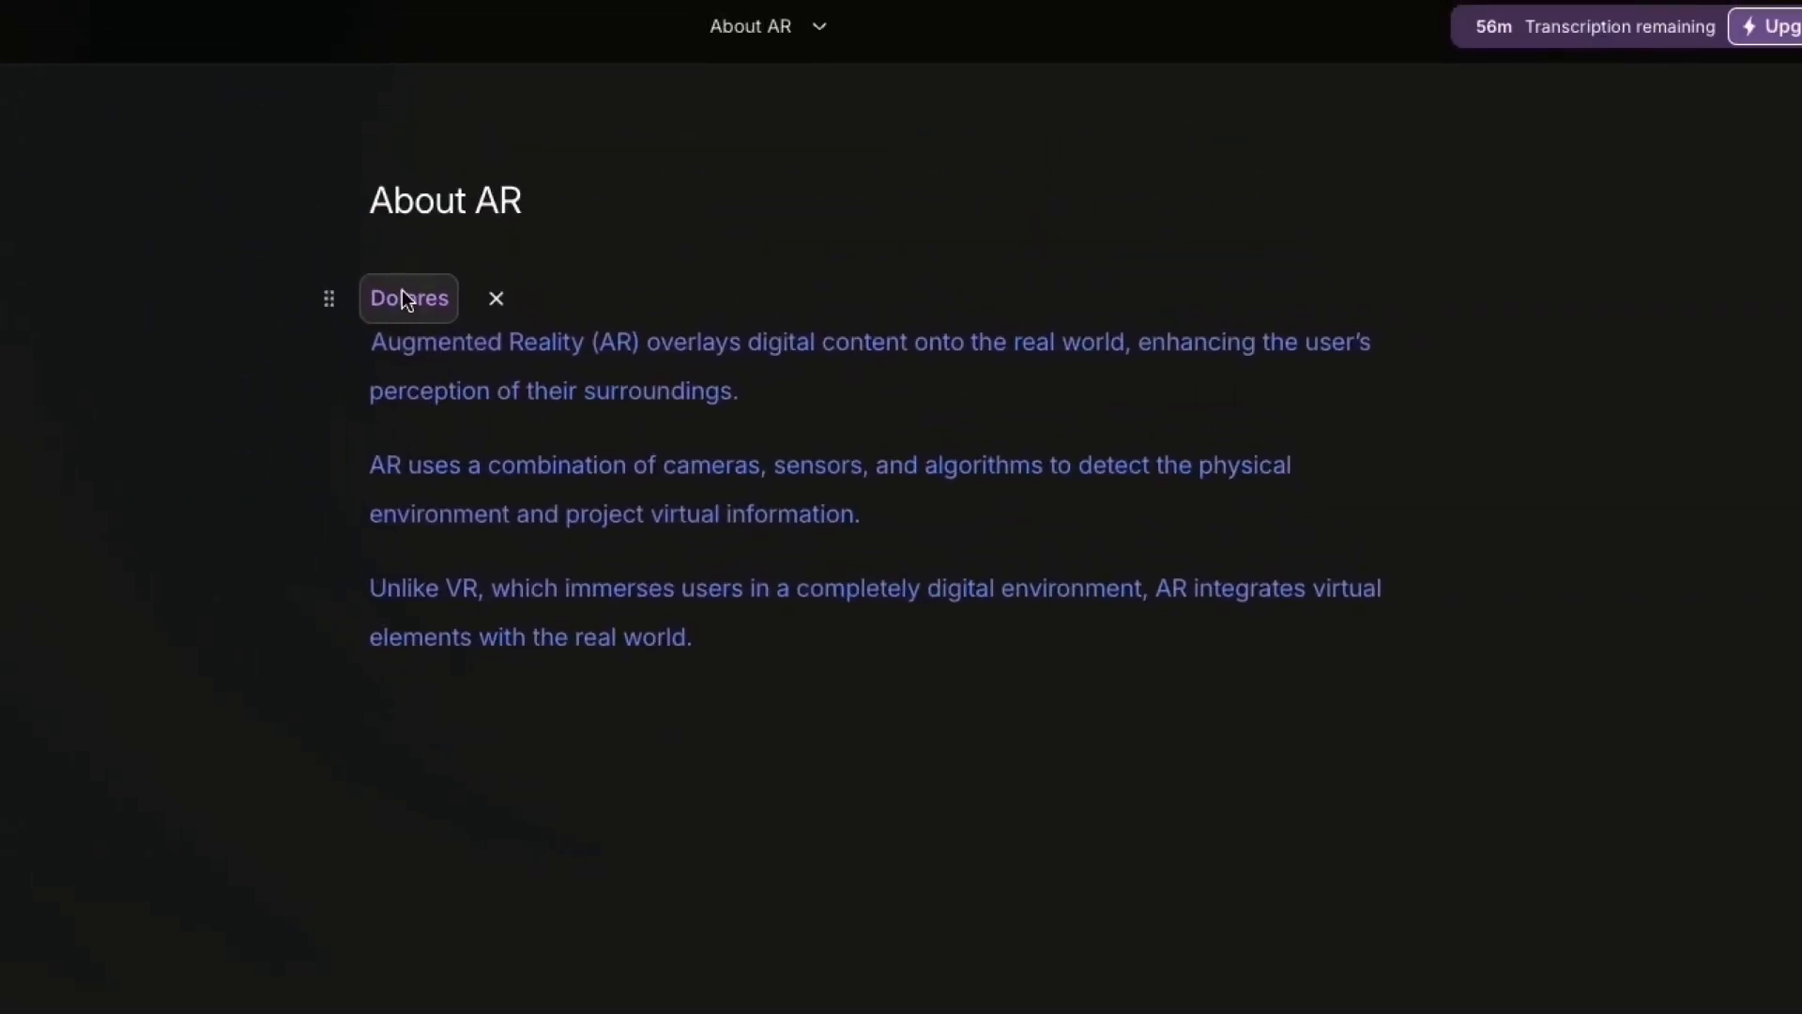
- Replace Dolores with the newly trained personal AI speaker in the About AR script
left_click(403, 298)
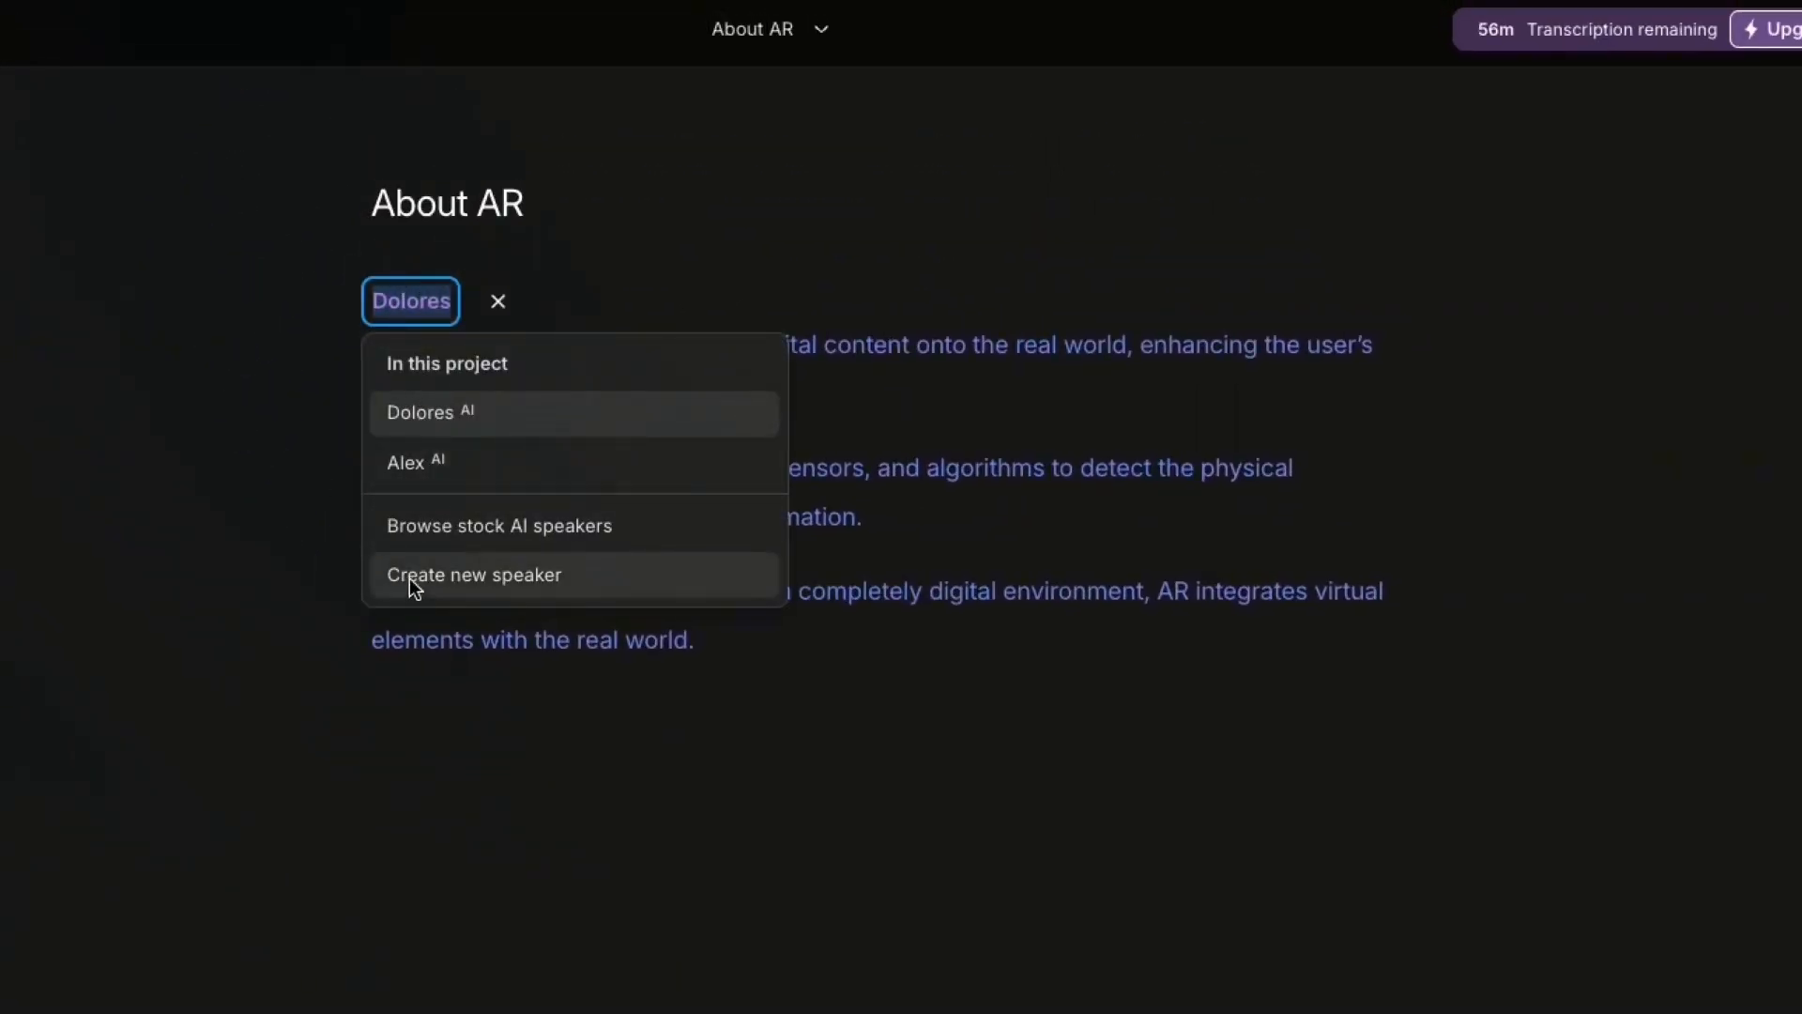
left_click(235, 553)
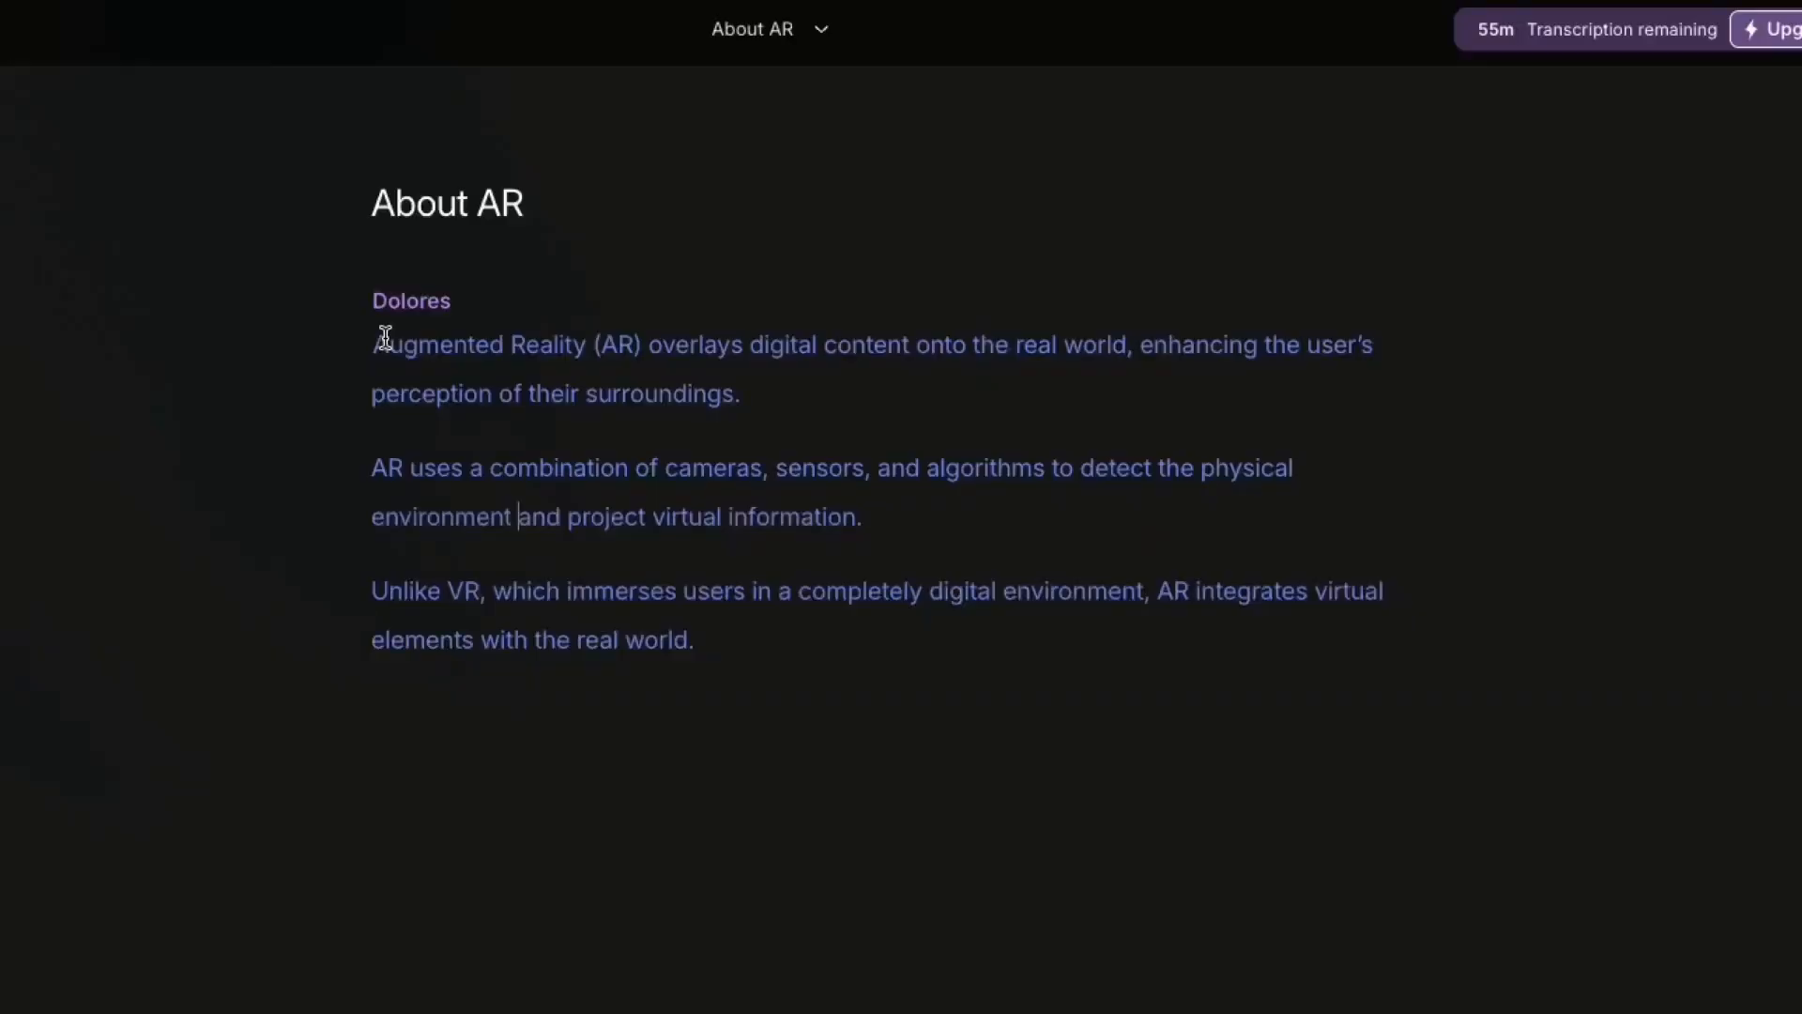
left_click(394, 300)
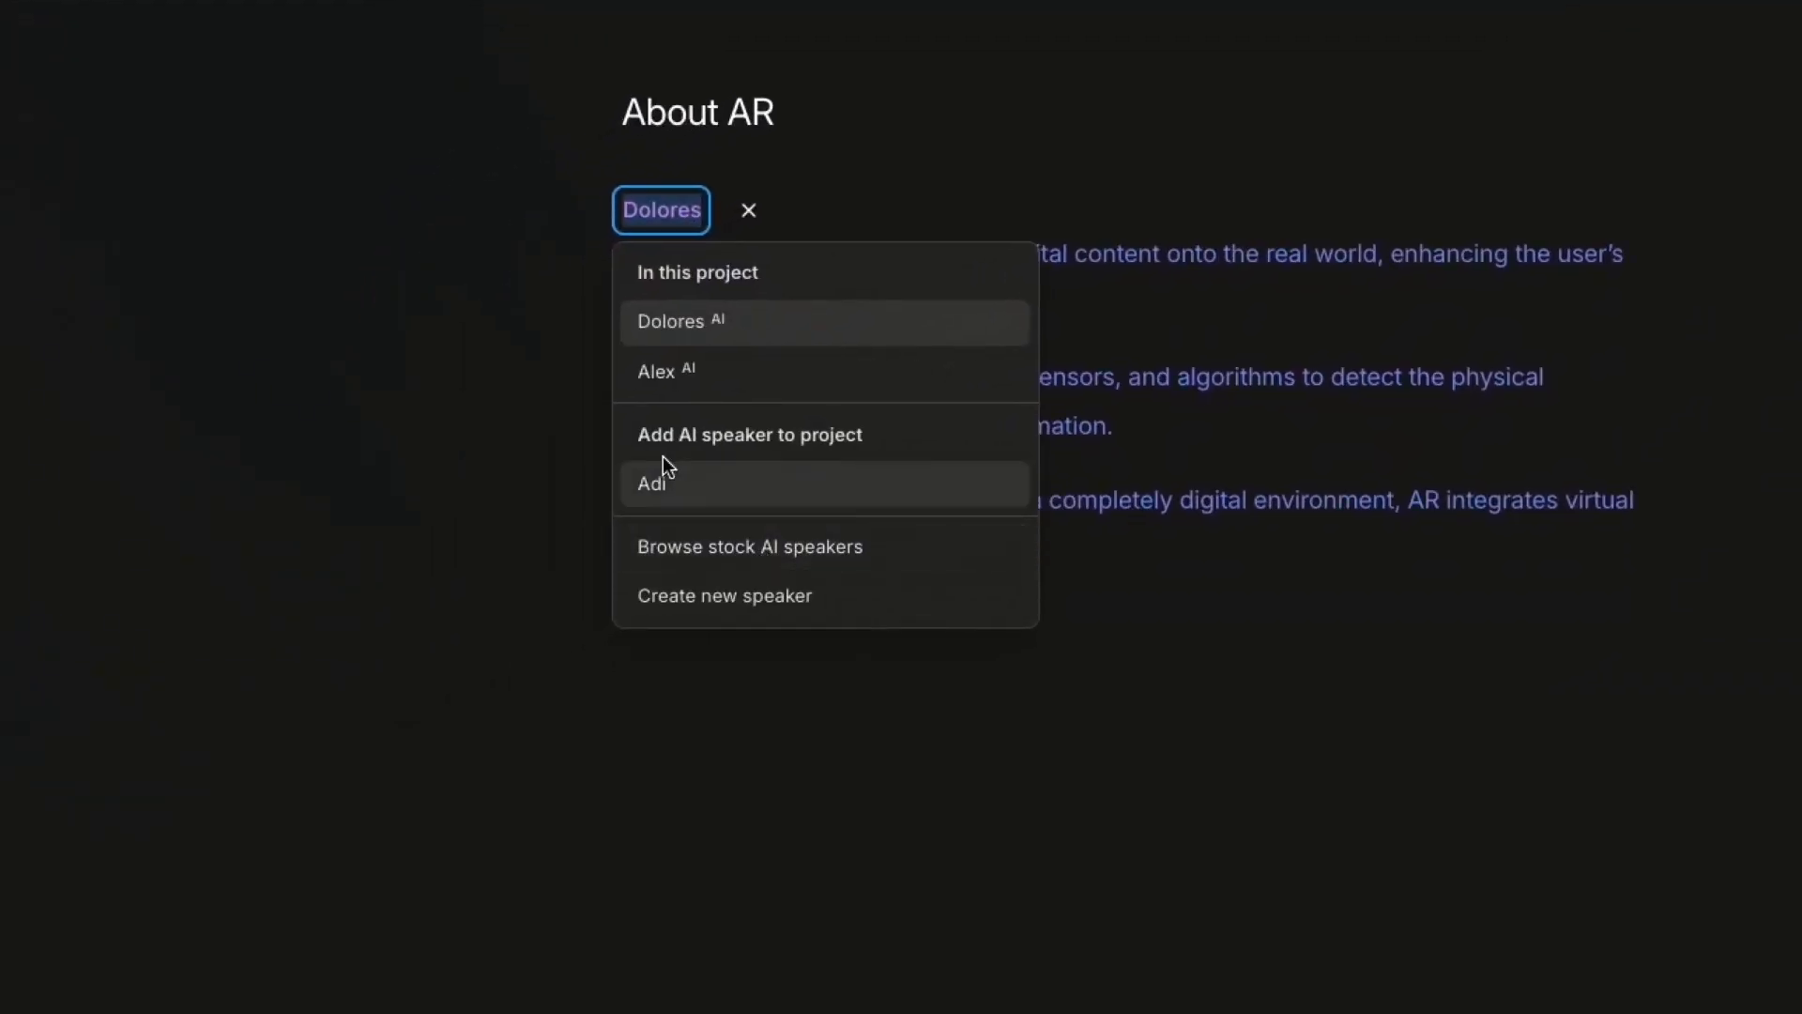
left_click(660, 483)
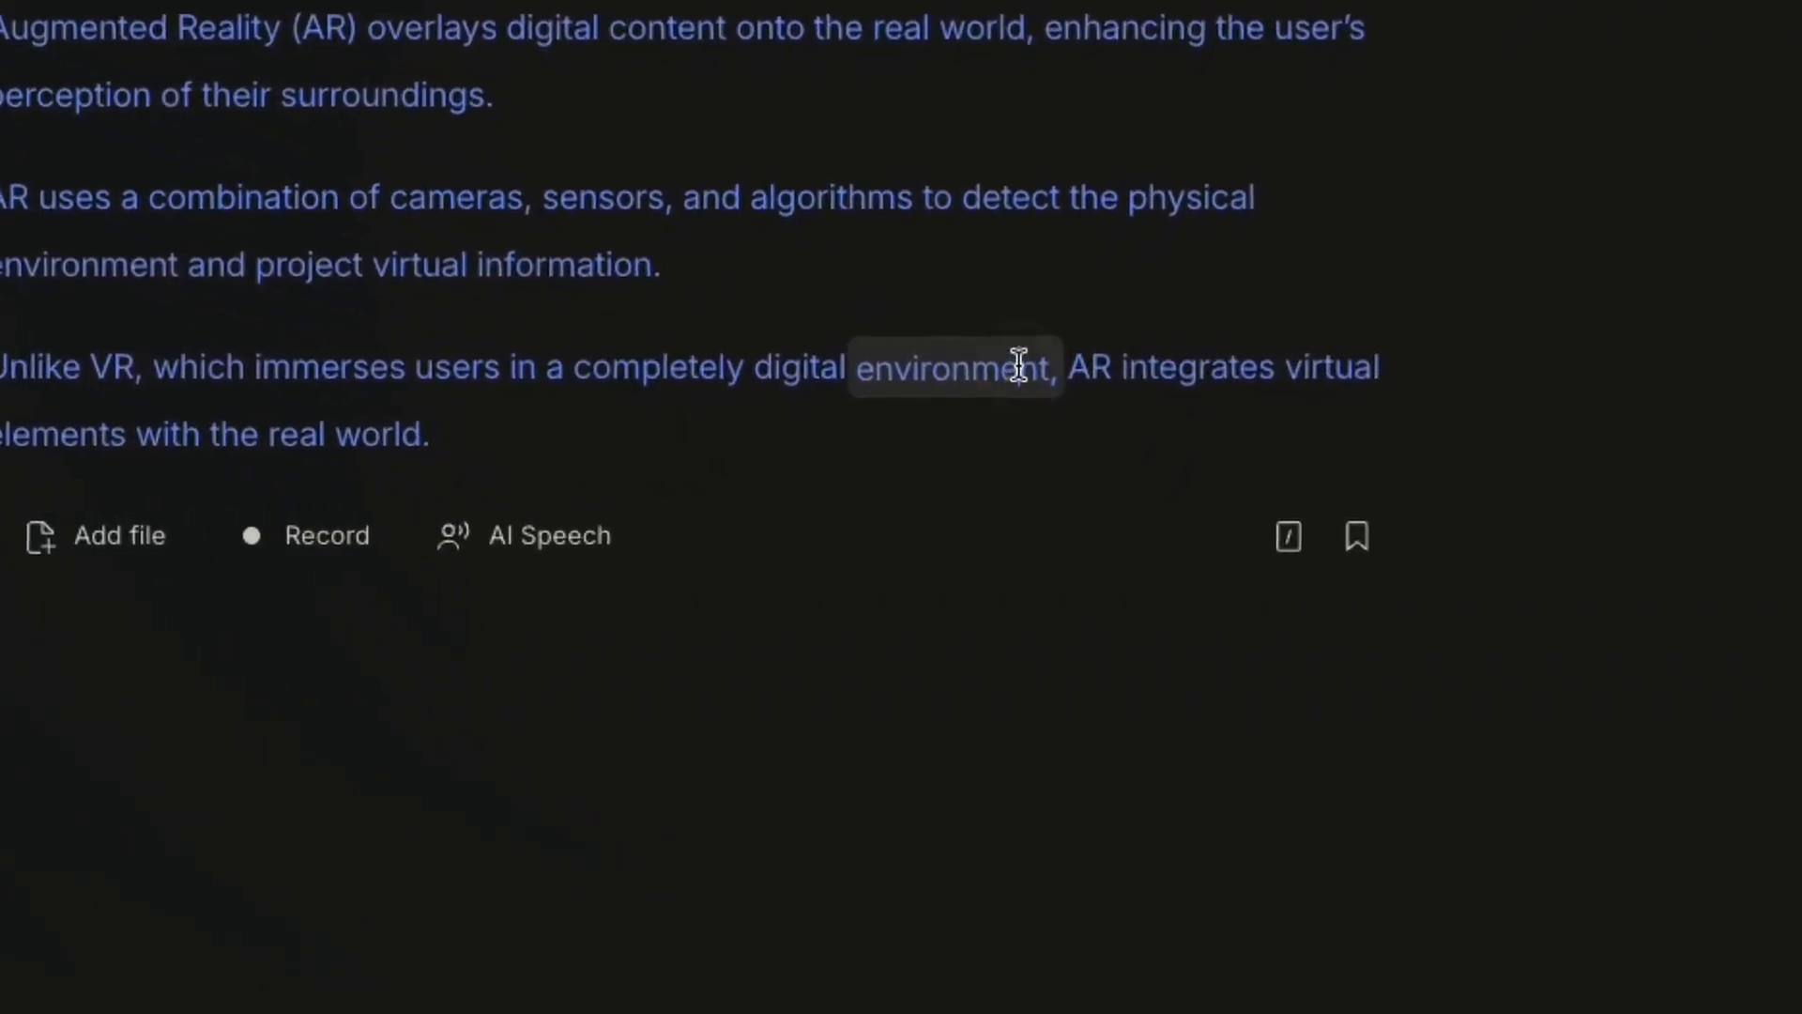
- Try a hyphen between the letters of "AR" in the last paragraph, and remove it again
left_click(1093, 367)
type("-")
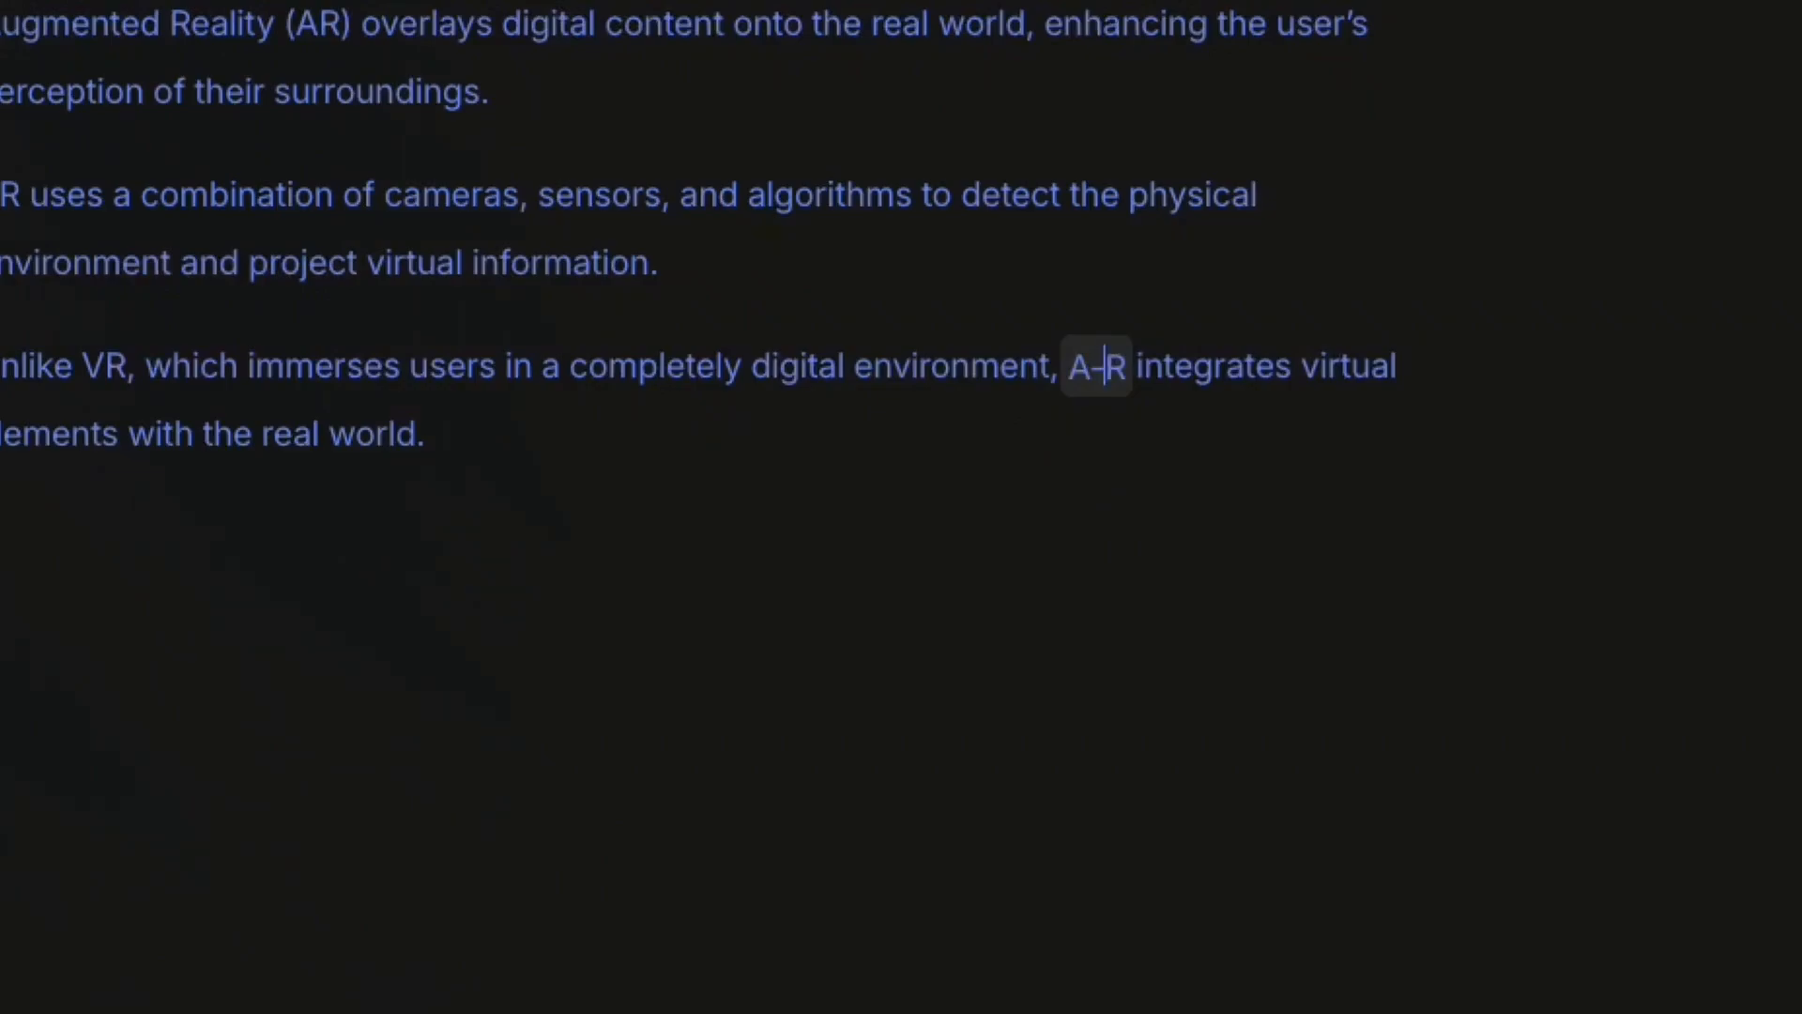
key("BackSpace")
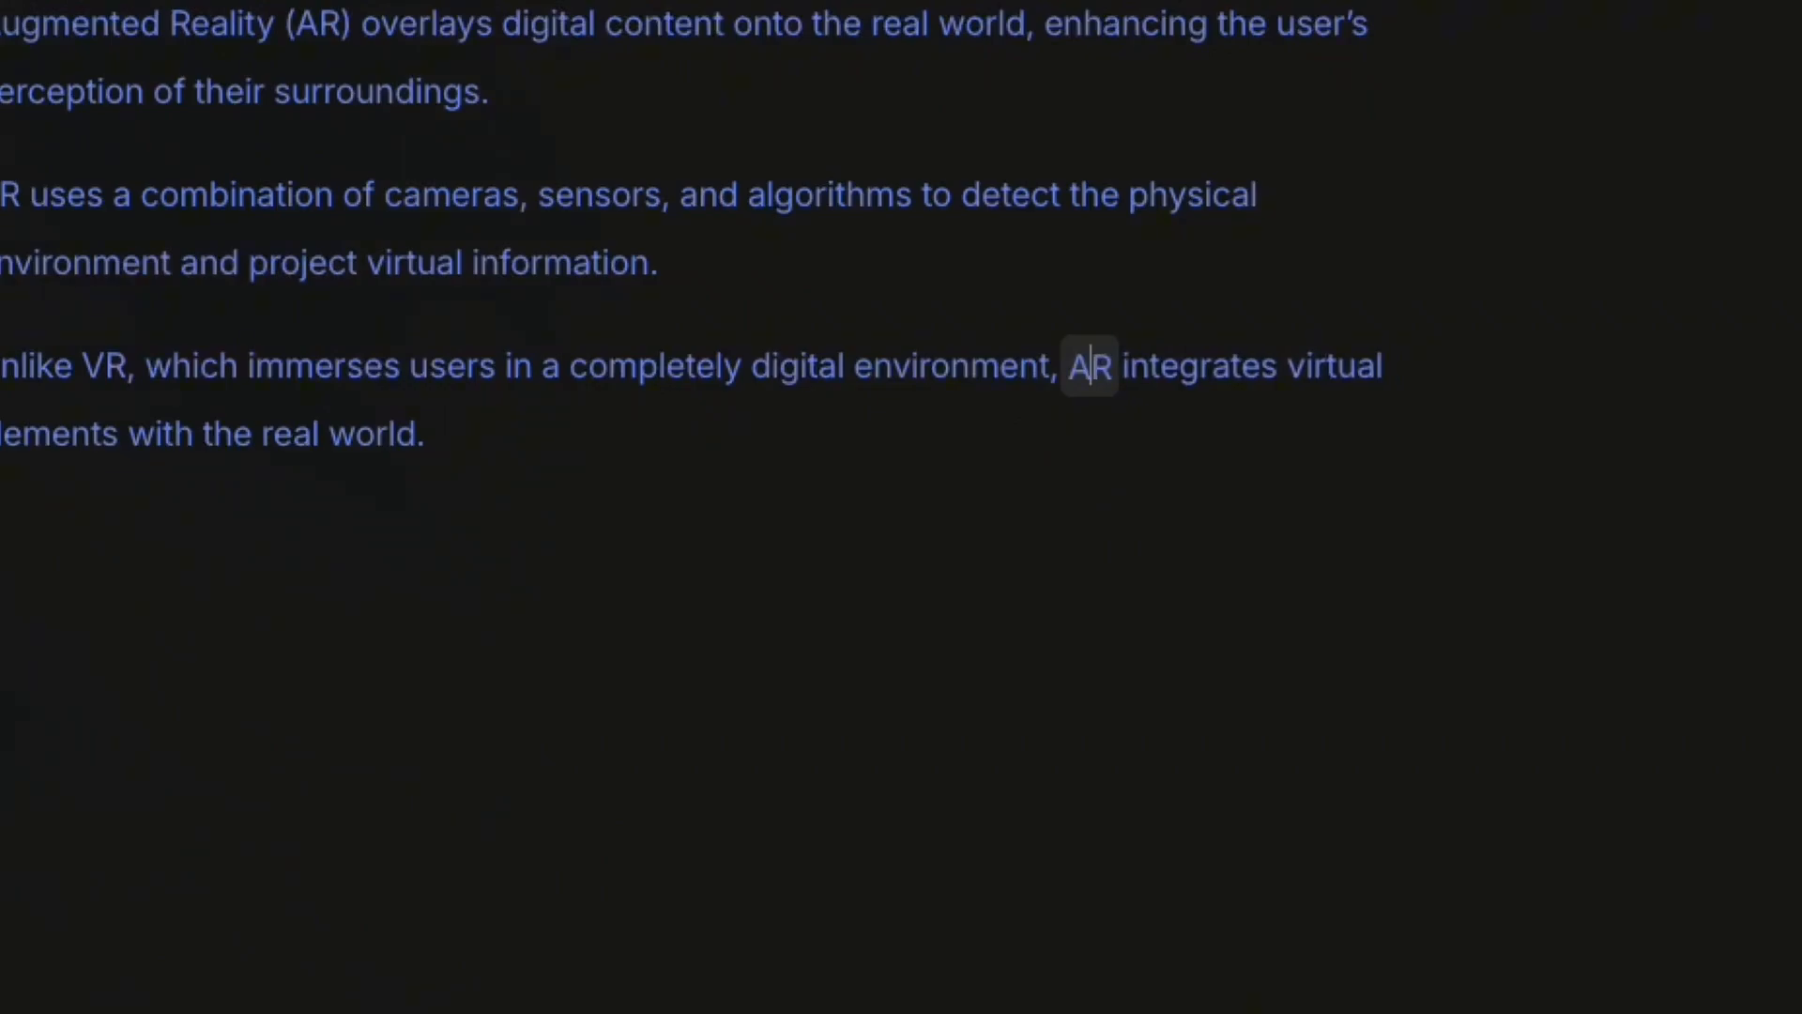
left_click(1092, 367)
left_click(1093, 367)
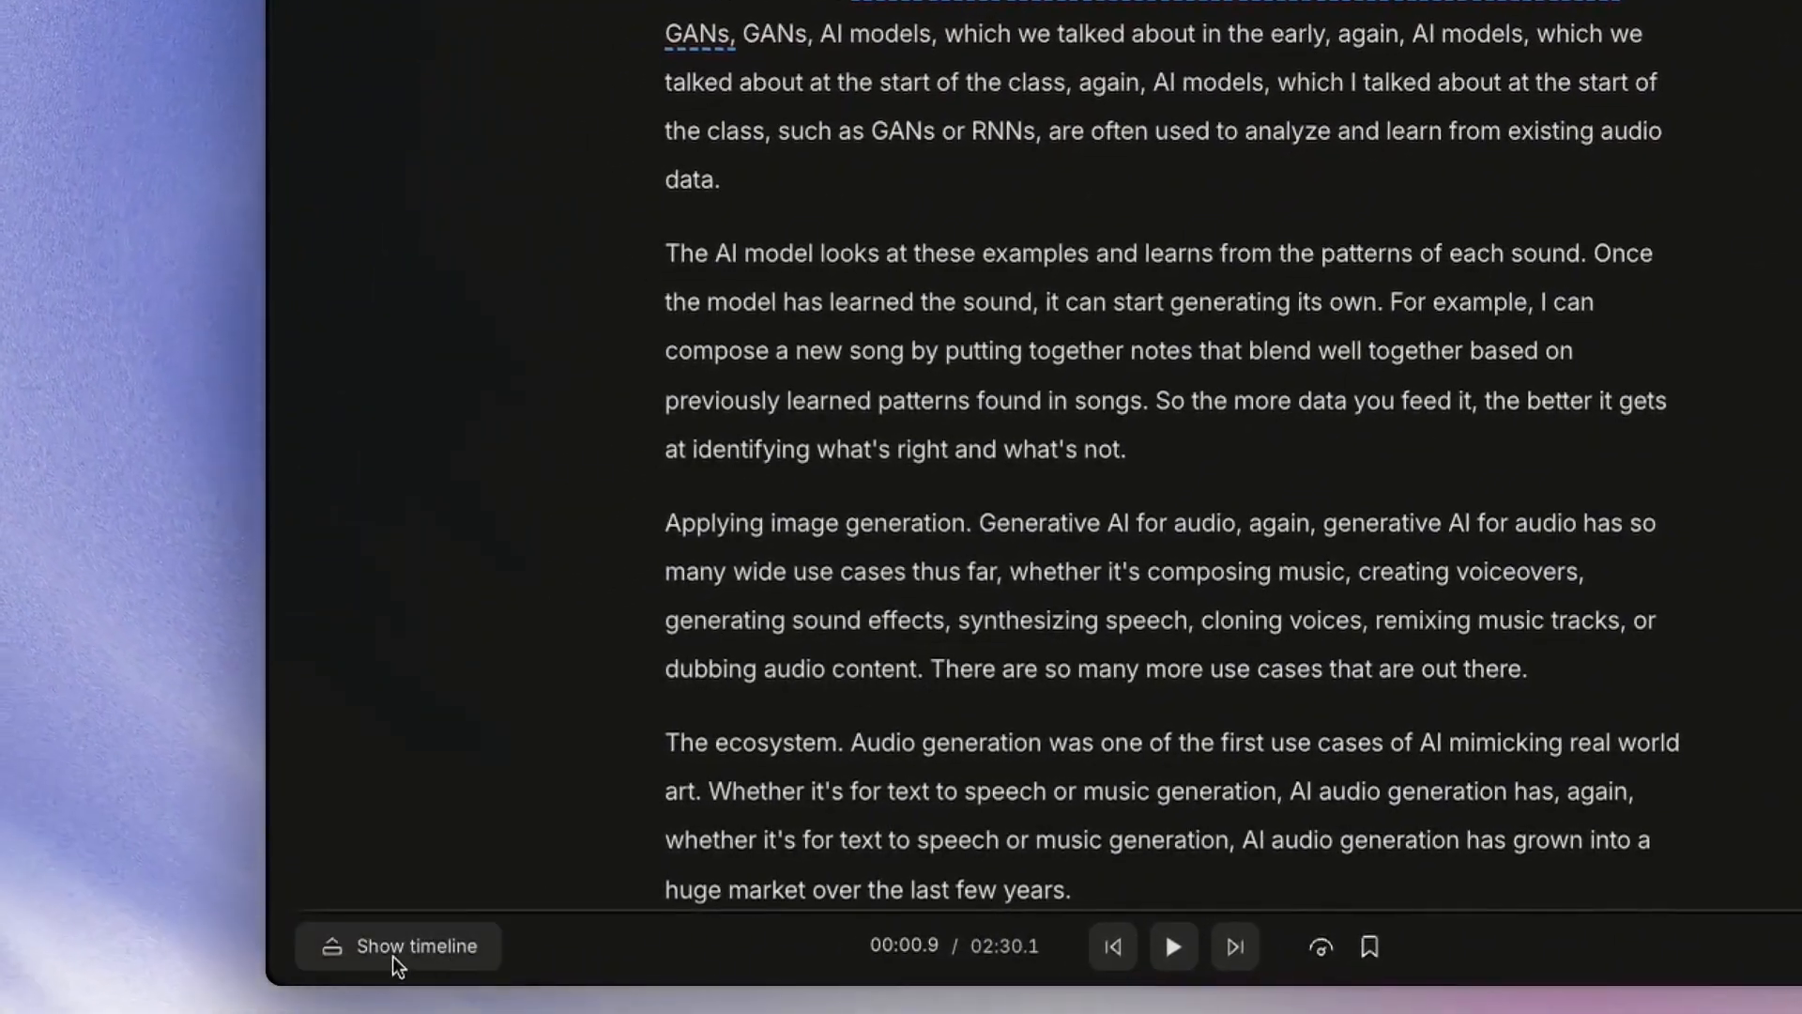
- Show the timeline of the Audio Generation Explained composition and play the opening seconds of its waveform
left_click(419, 948)
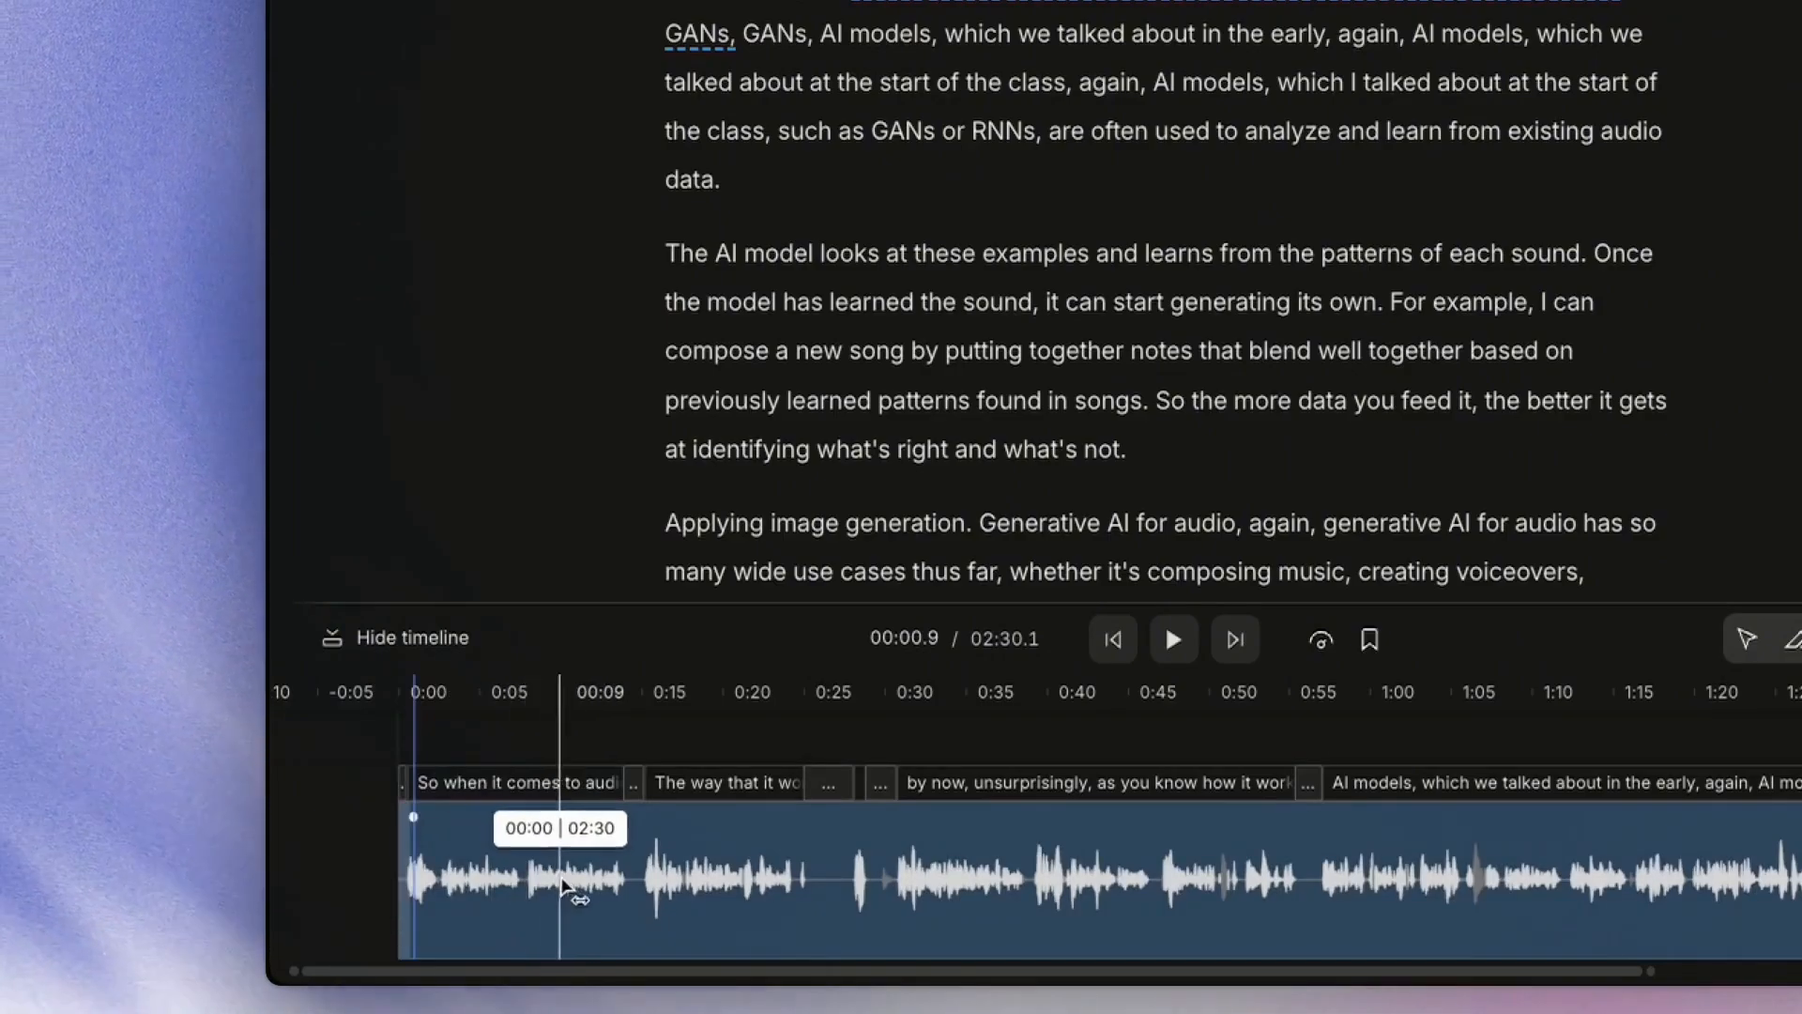
scroll(654, 865, "down", 3)
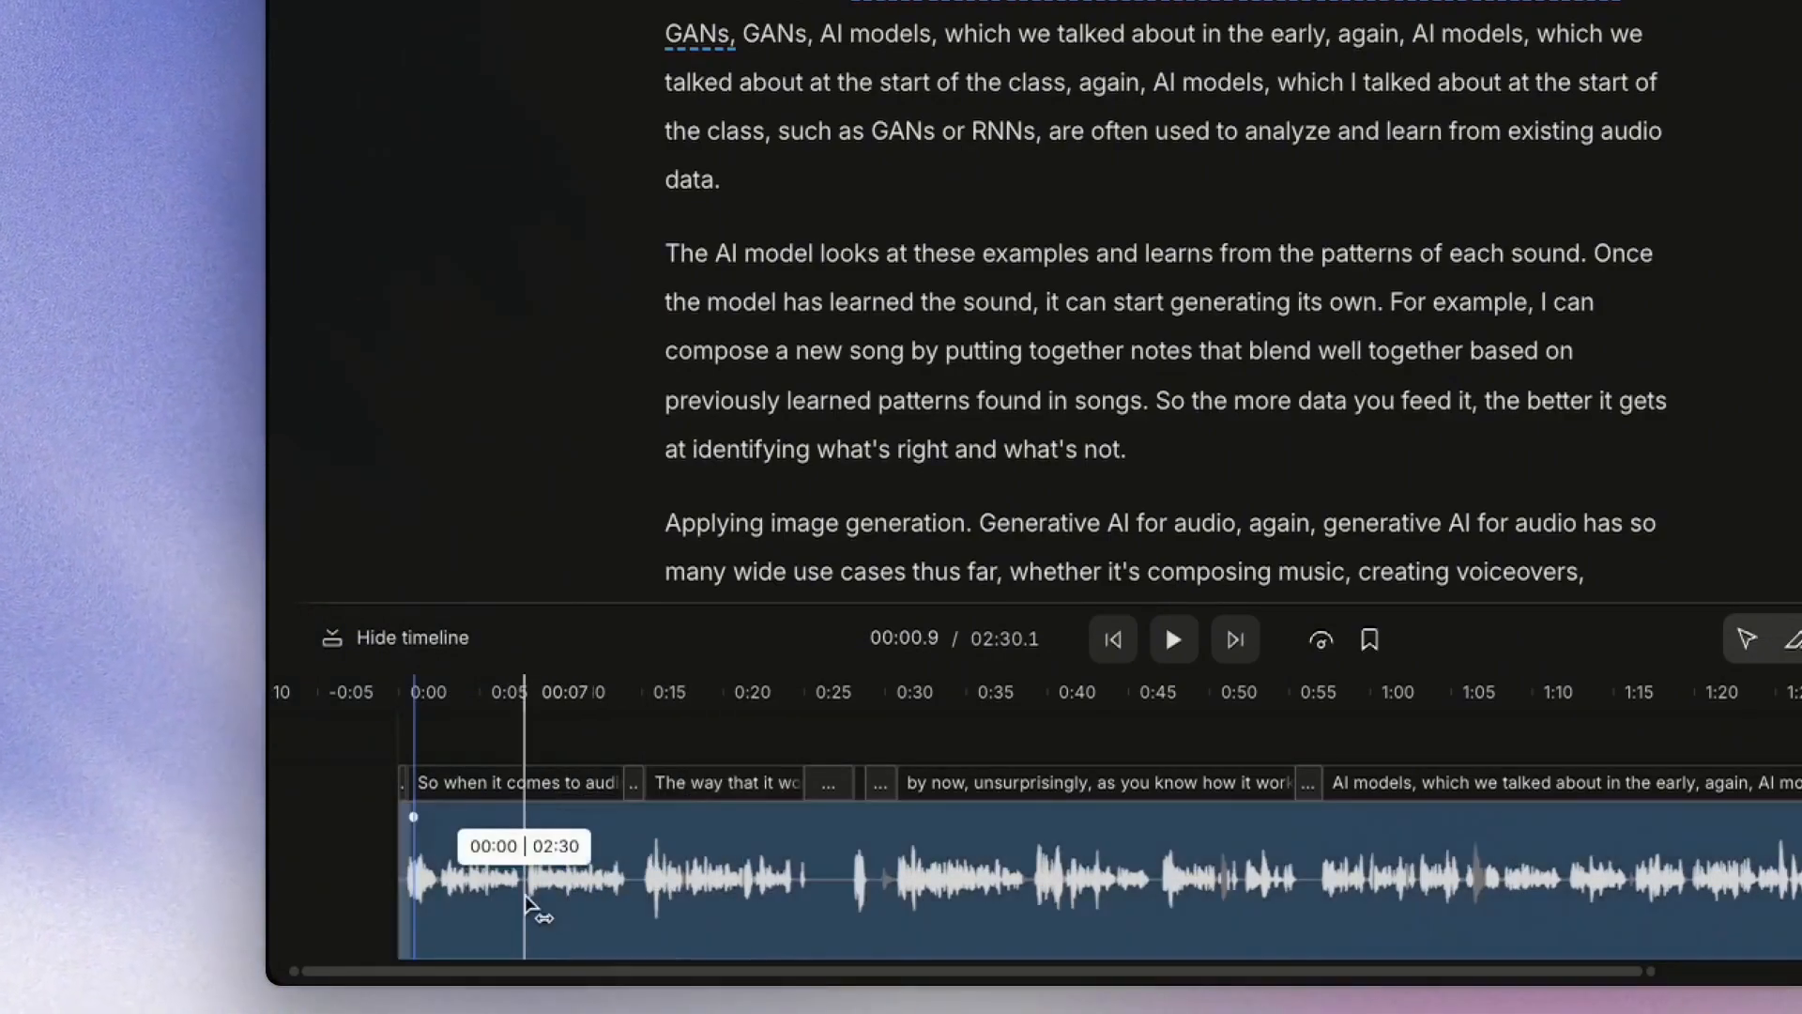
scroll(528, 901, "up", 3)
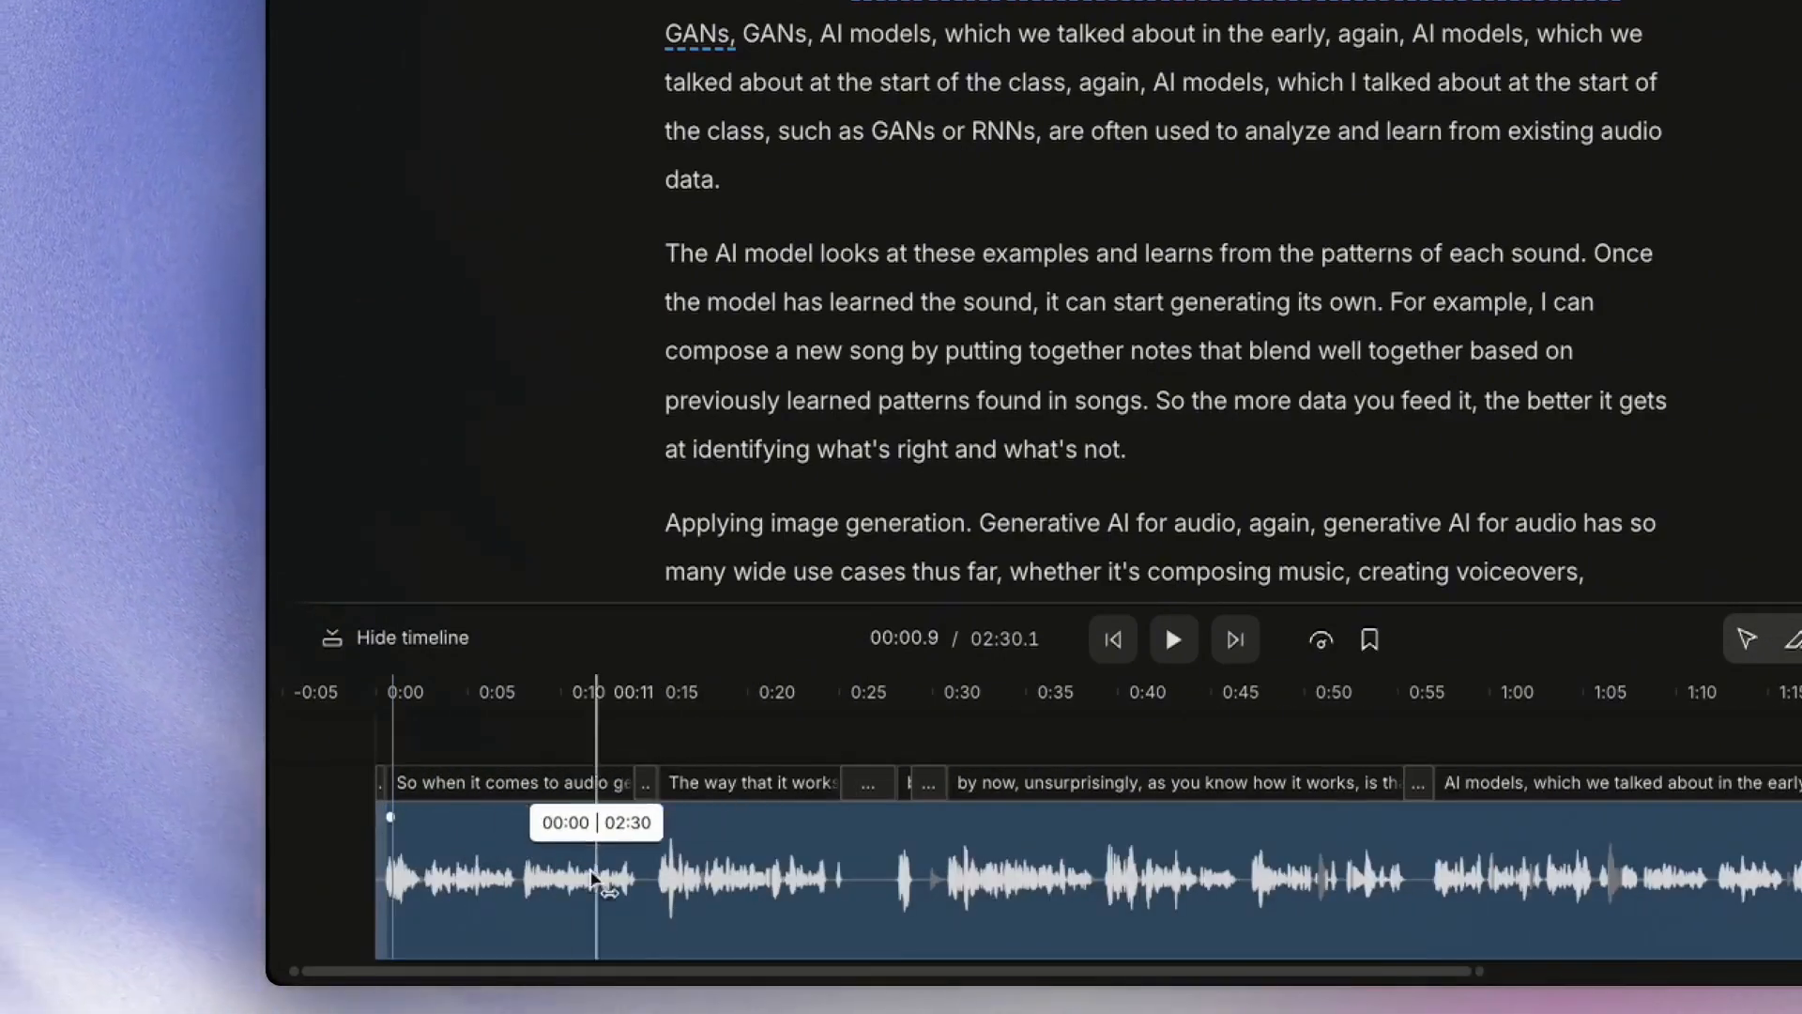
key("space")
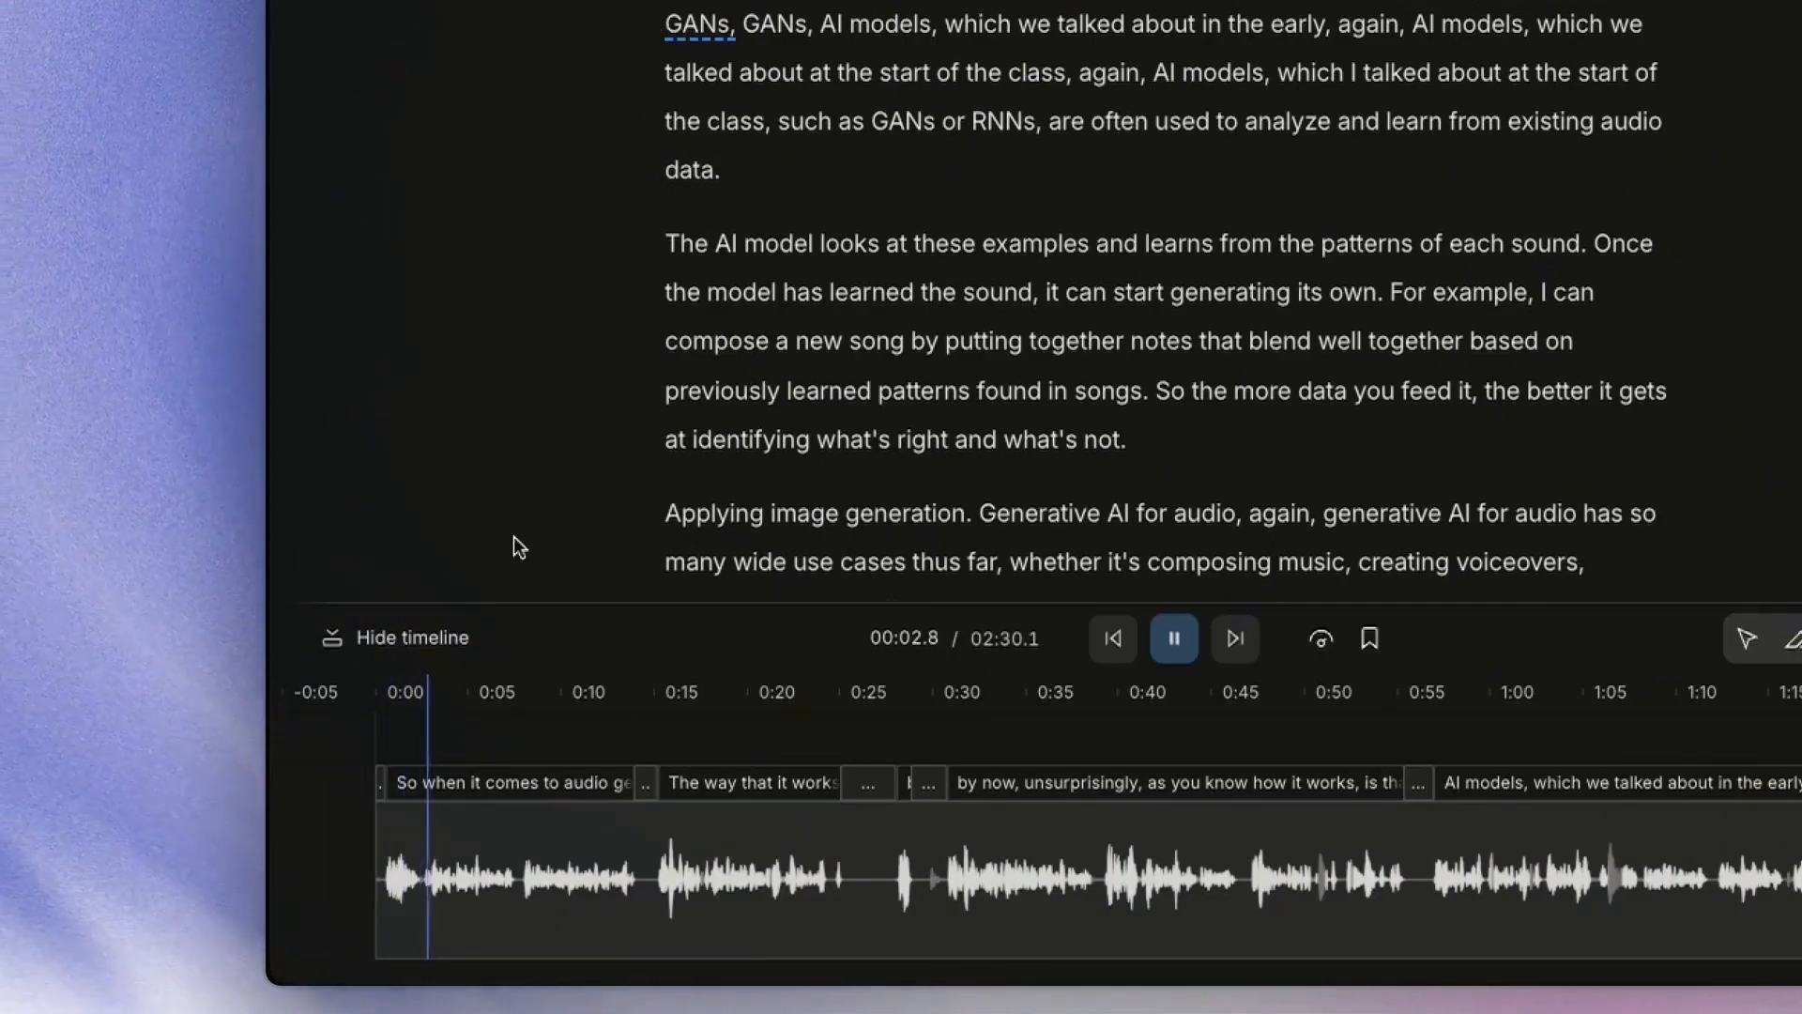
key("space")
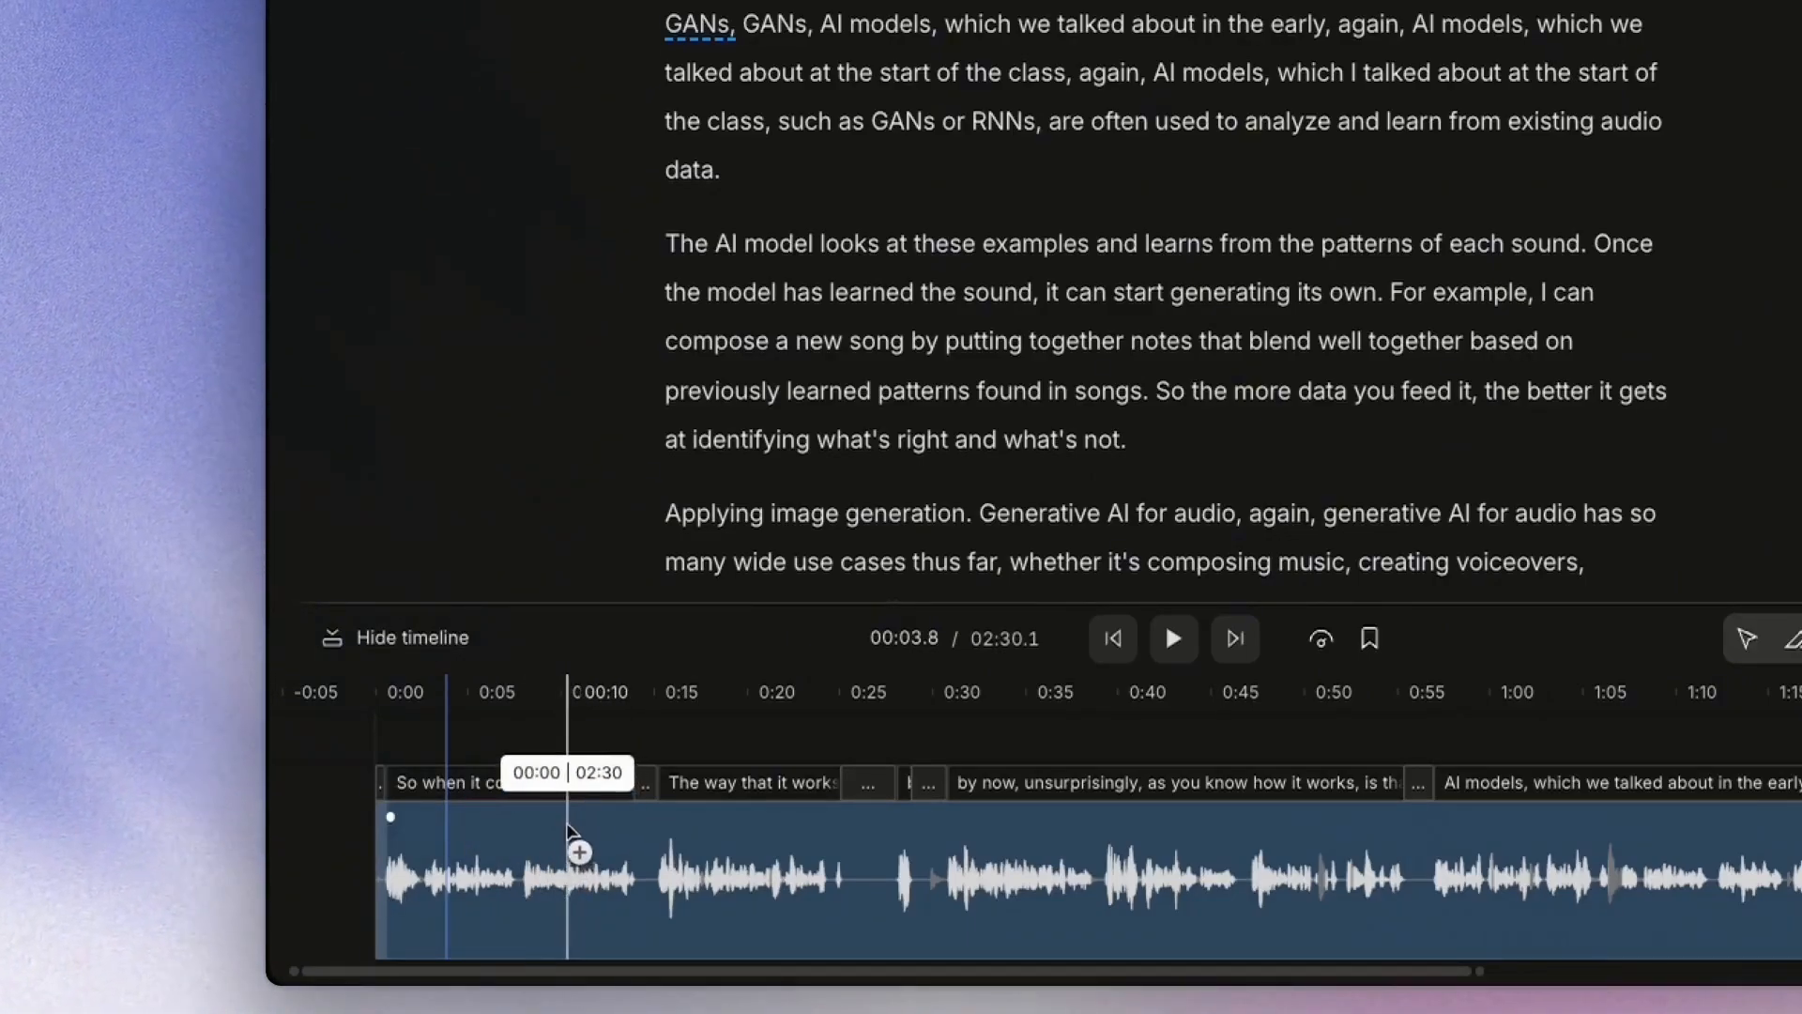
- Add a volume keyframe at about 0:10 on the audio clip, lower its level, and play the section back
left_click(563, 838)
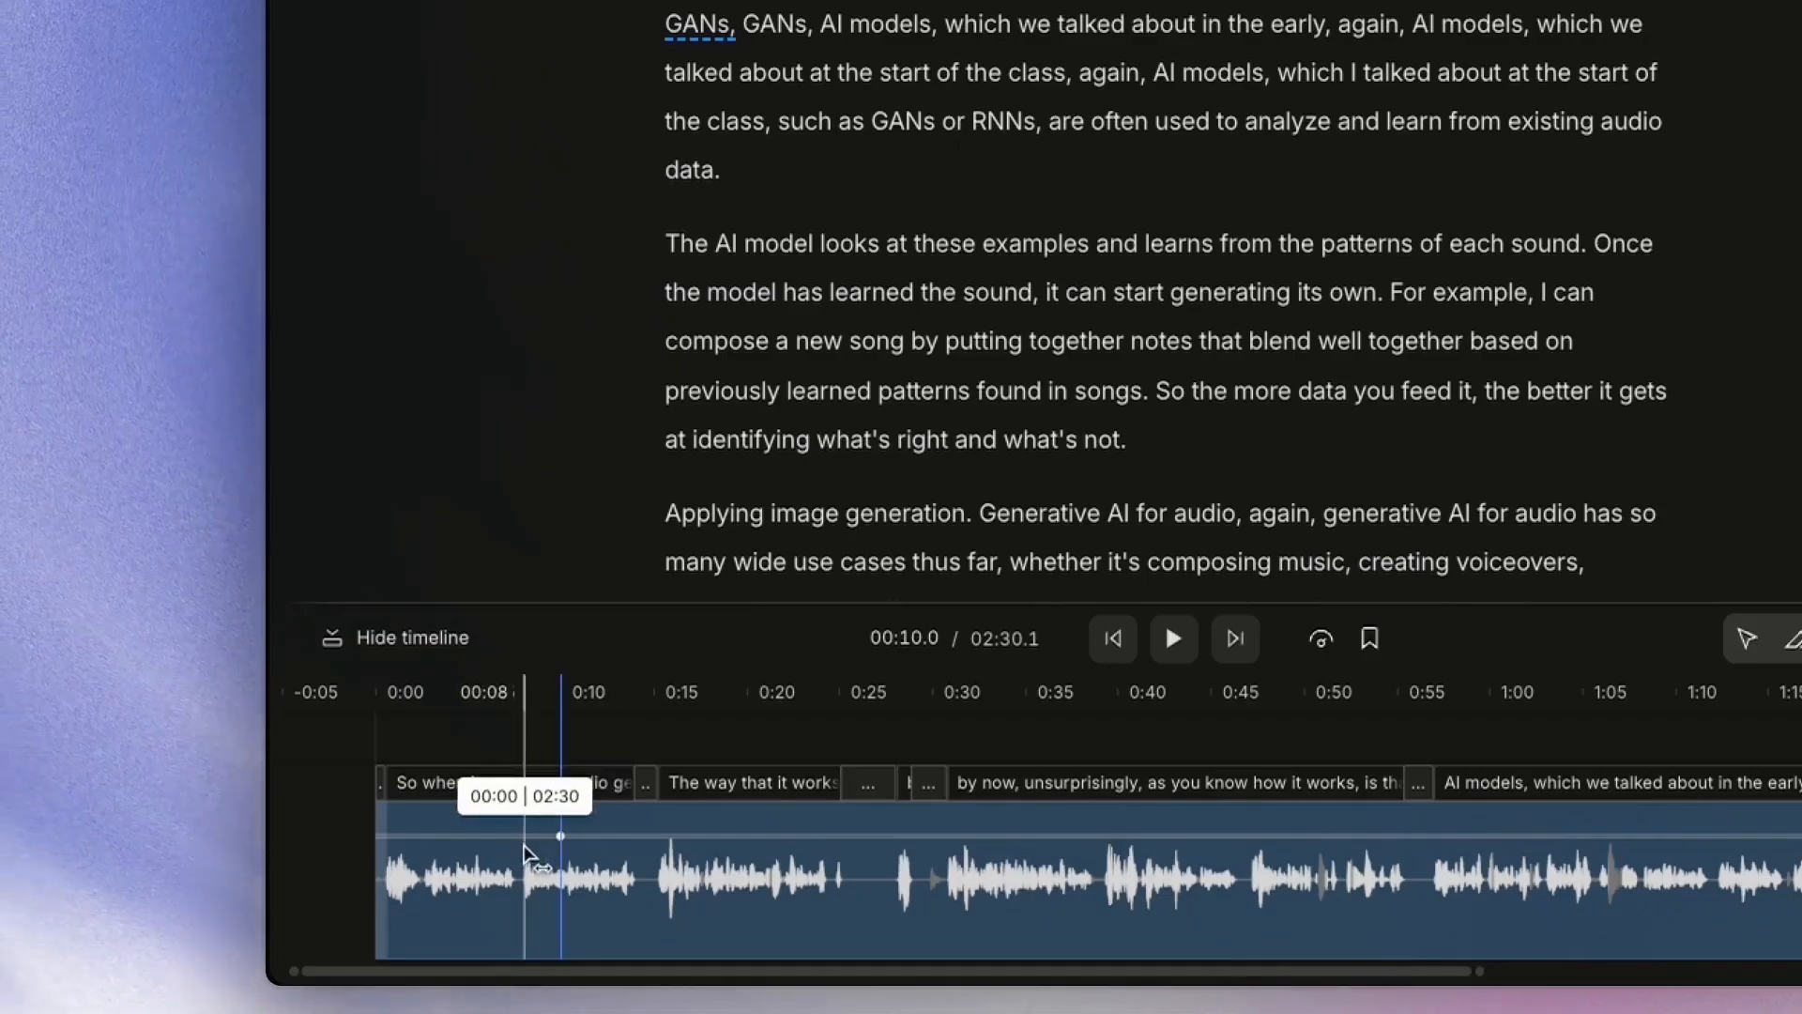
left_click(507, 826)
key("space")
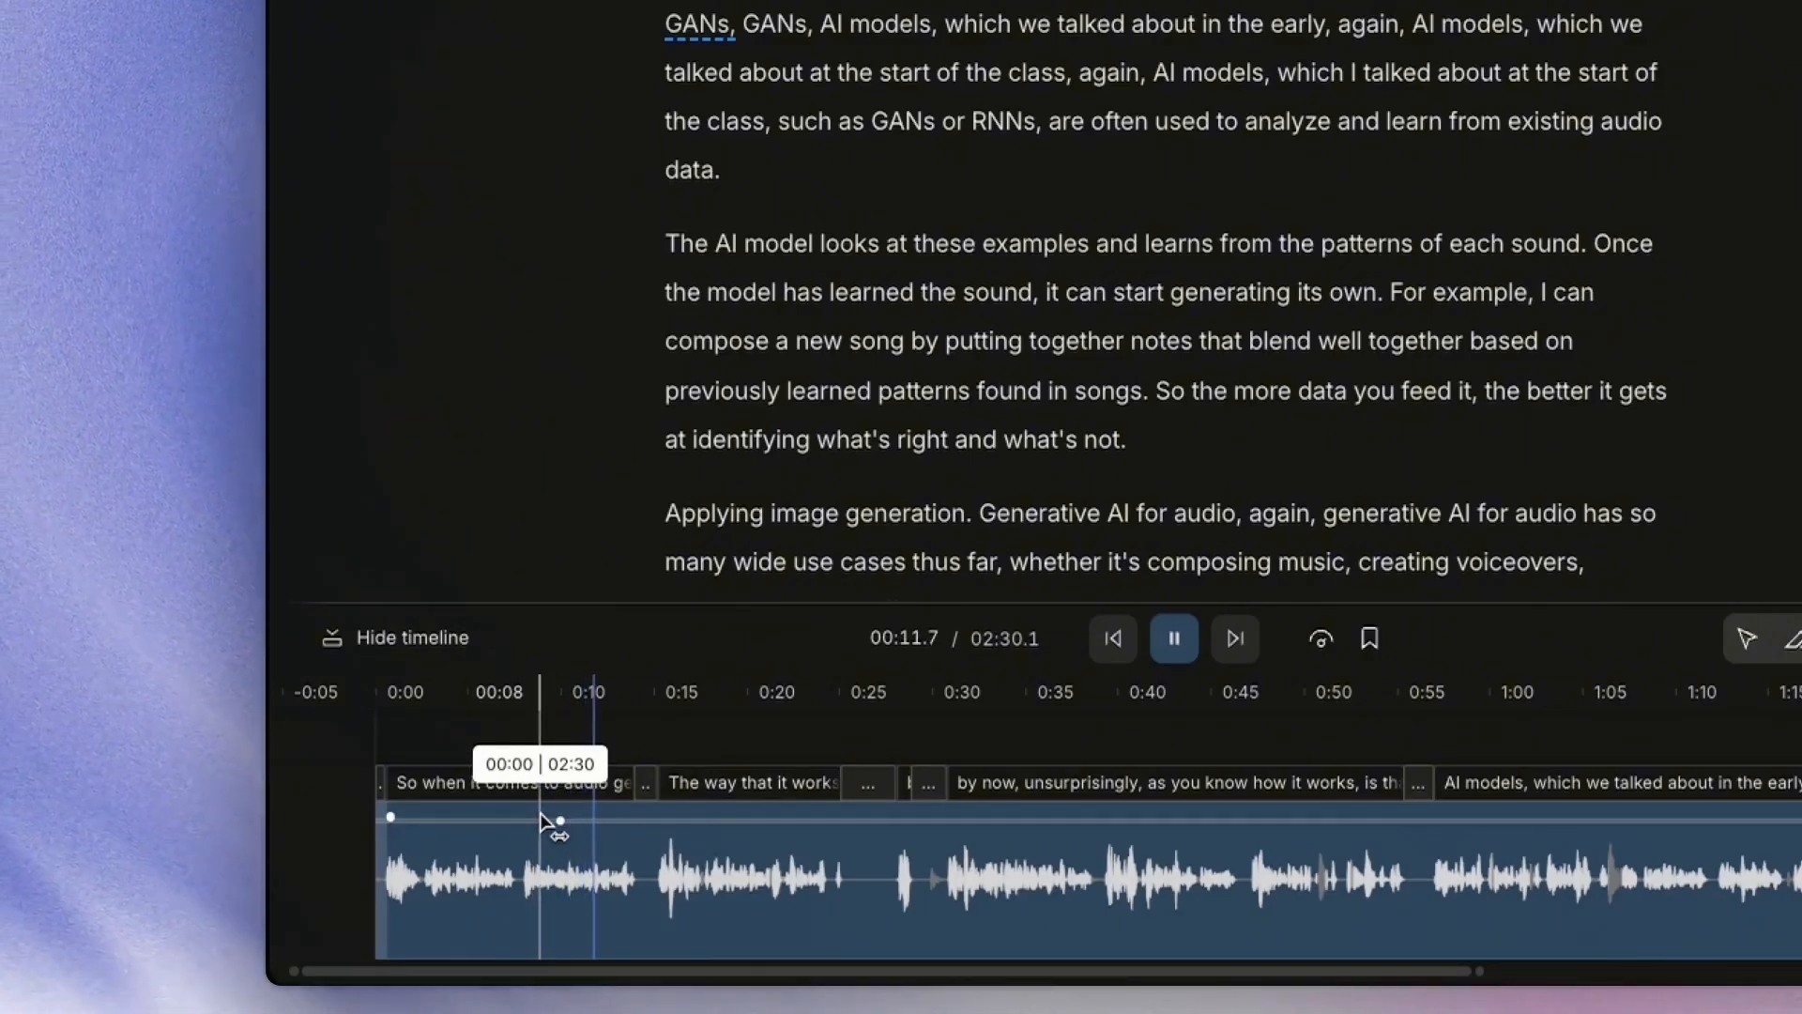
left_click_drag(565, 818, 555, 891)
key("space")
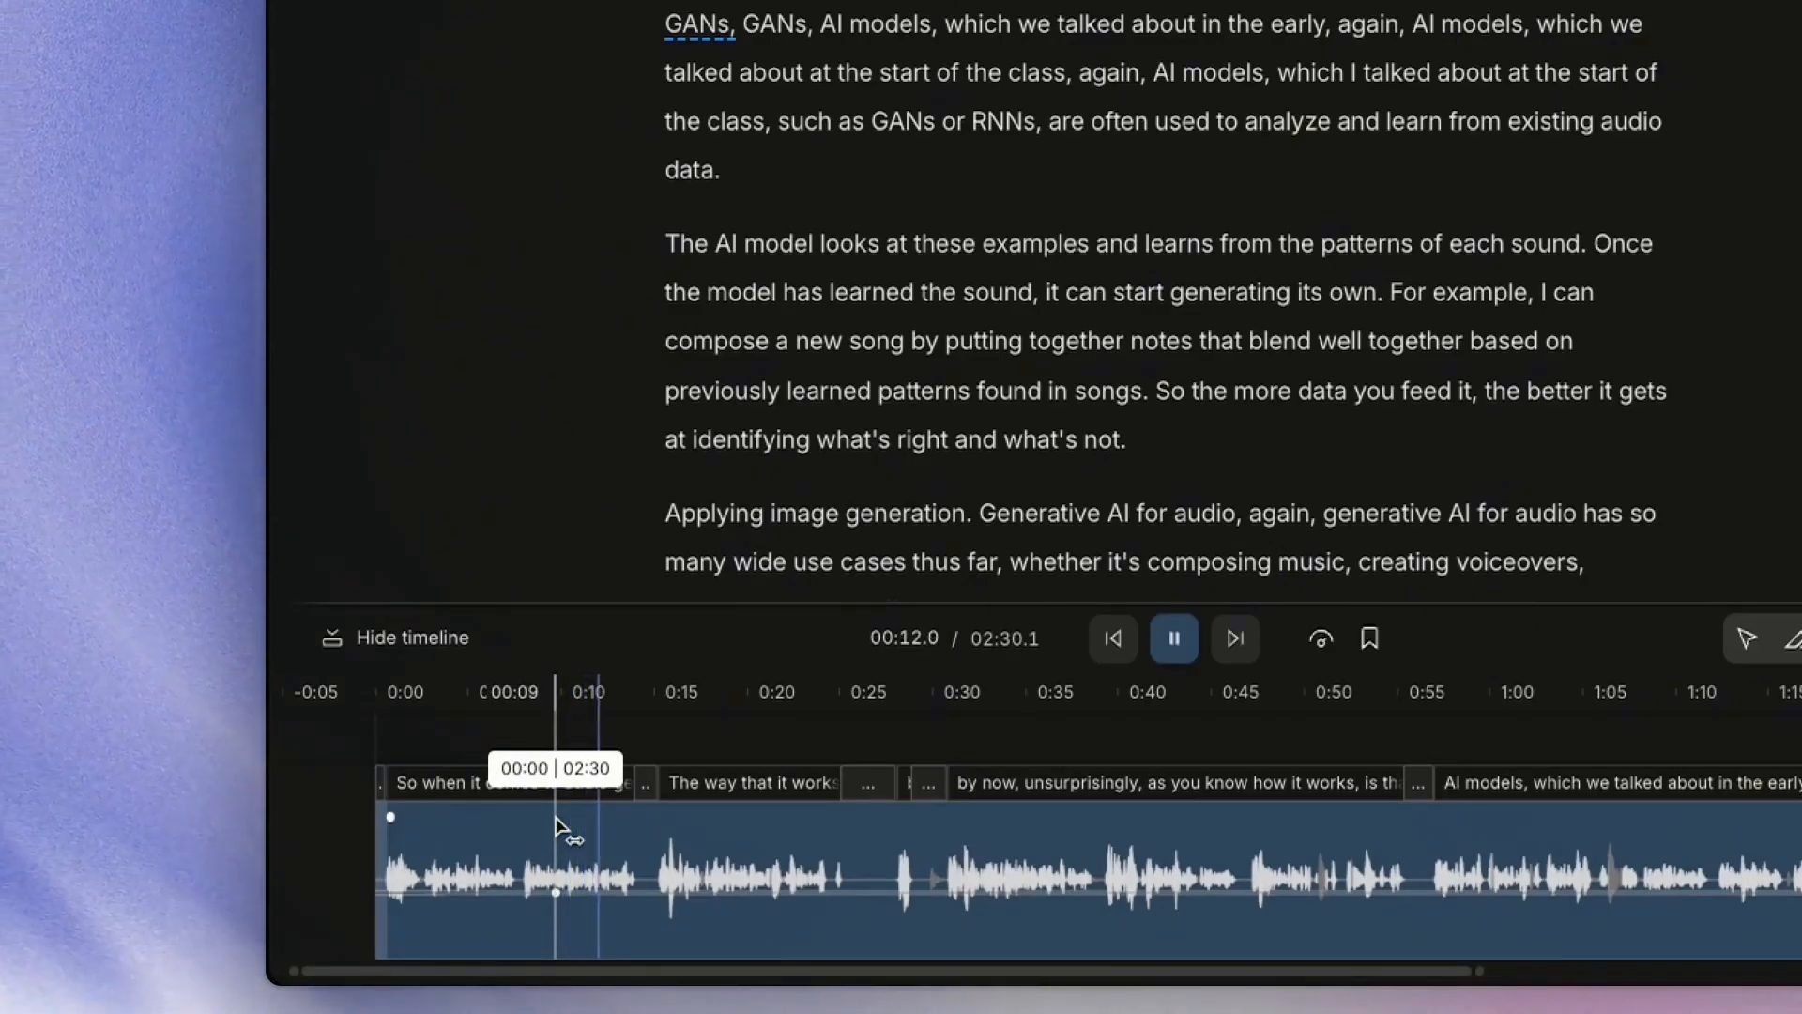
key("space")
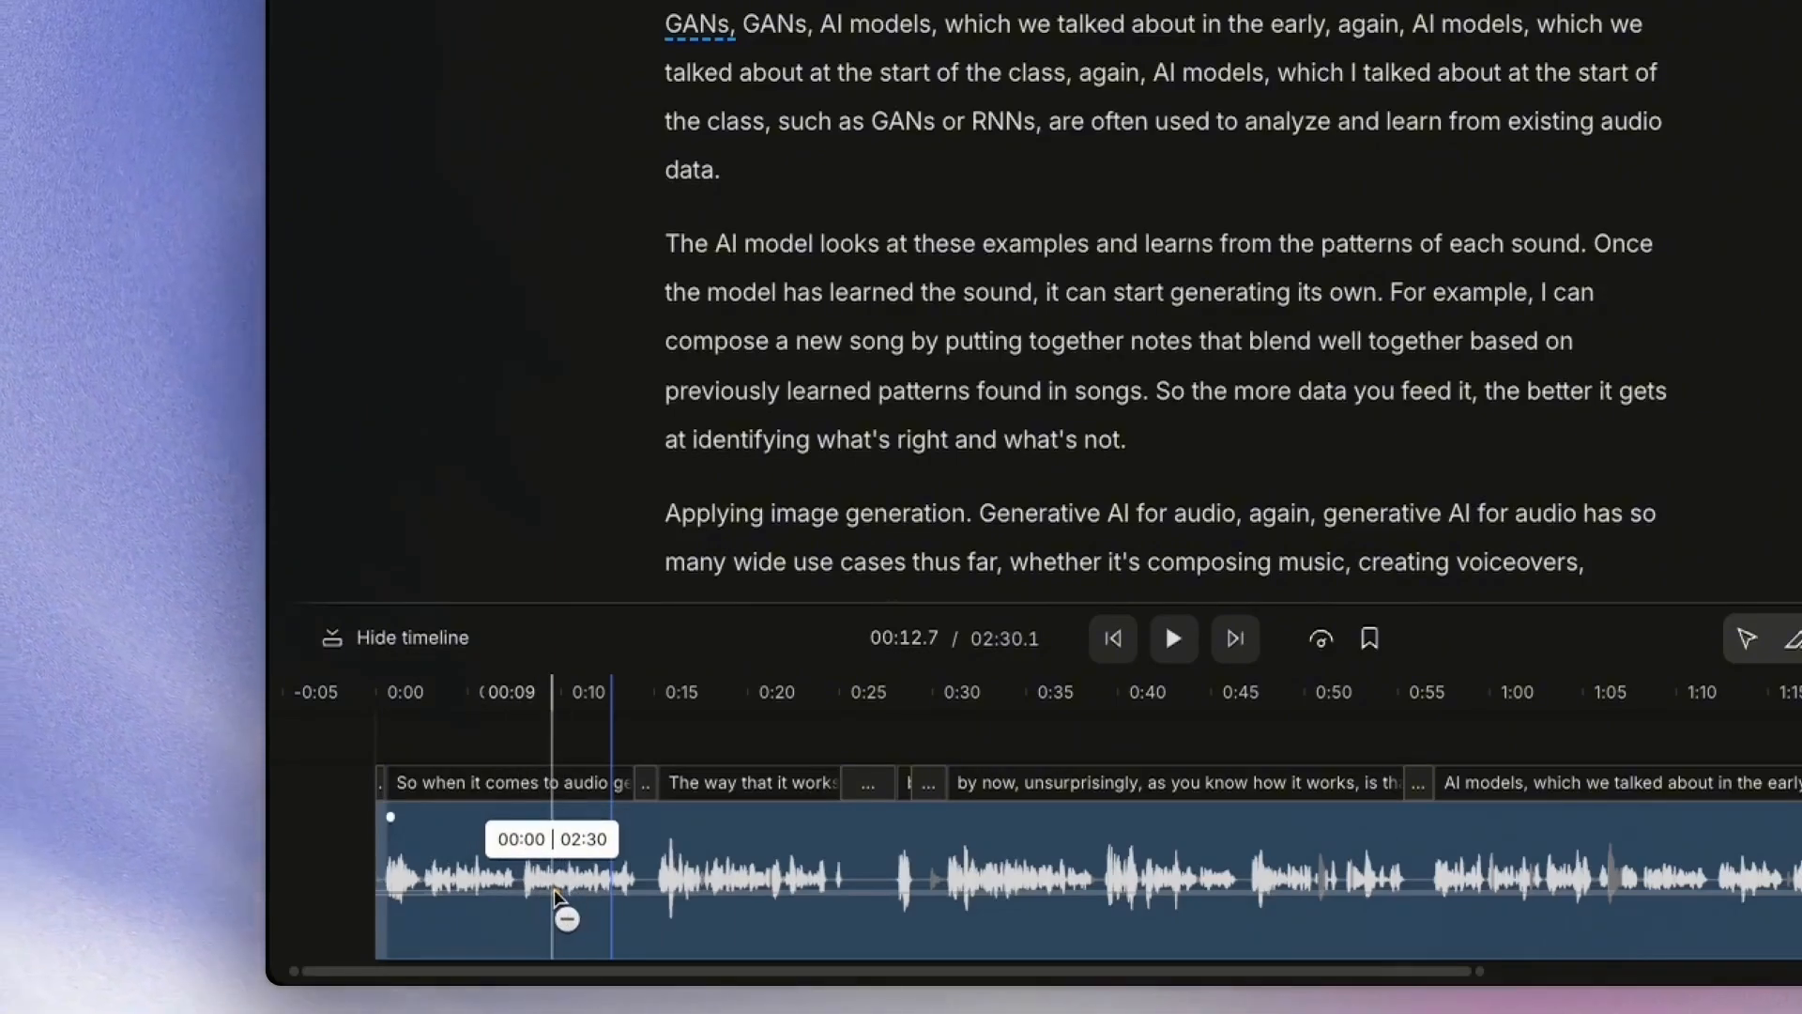
- Add a second, louder volume keyframe at about 0:18 on the audio clip and play back the rising volume
left_click(708, 825)
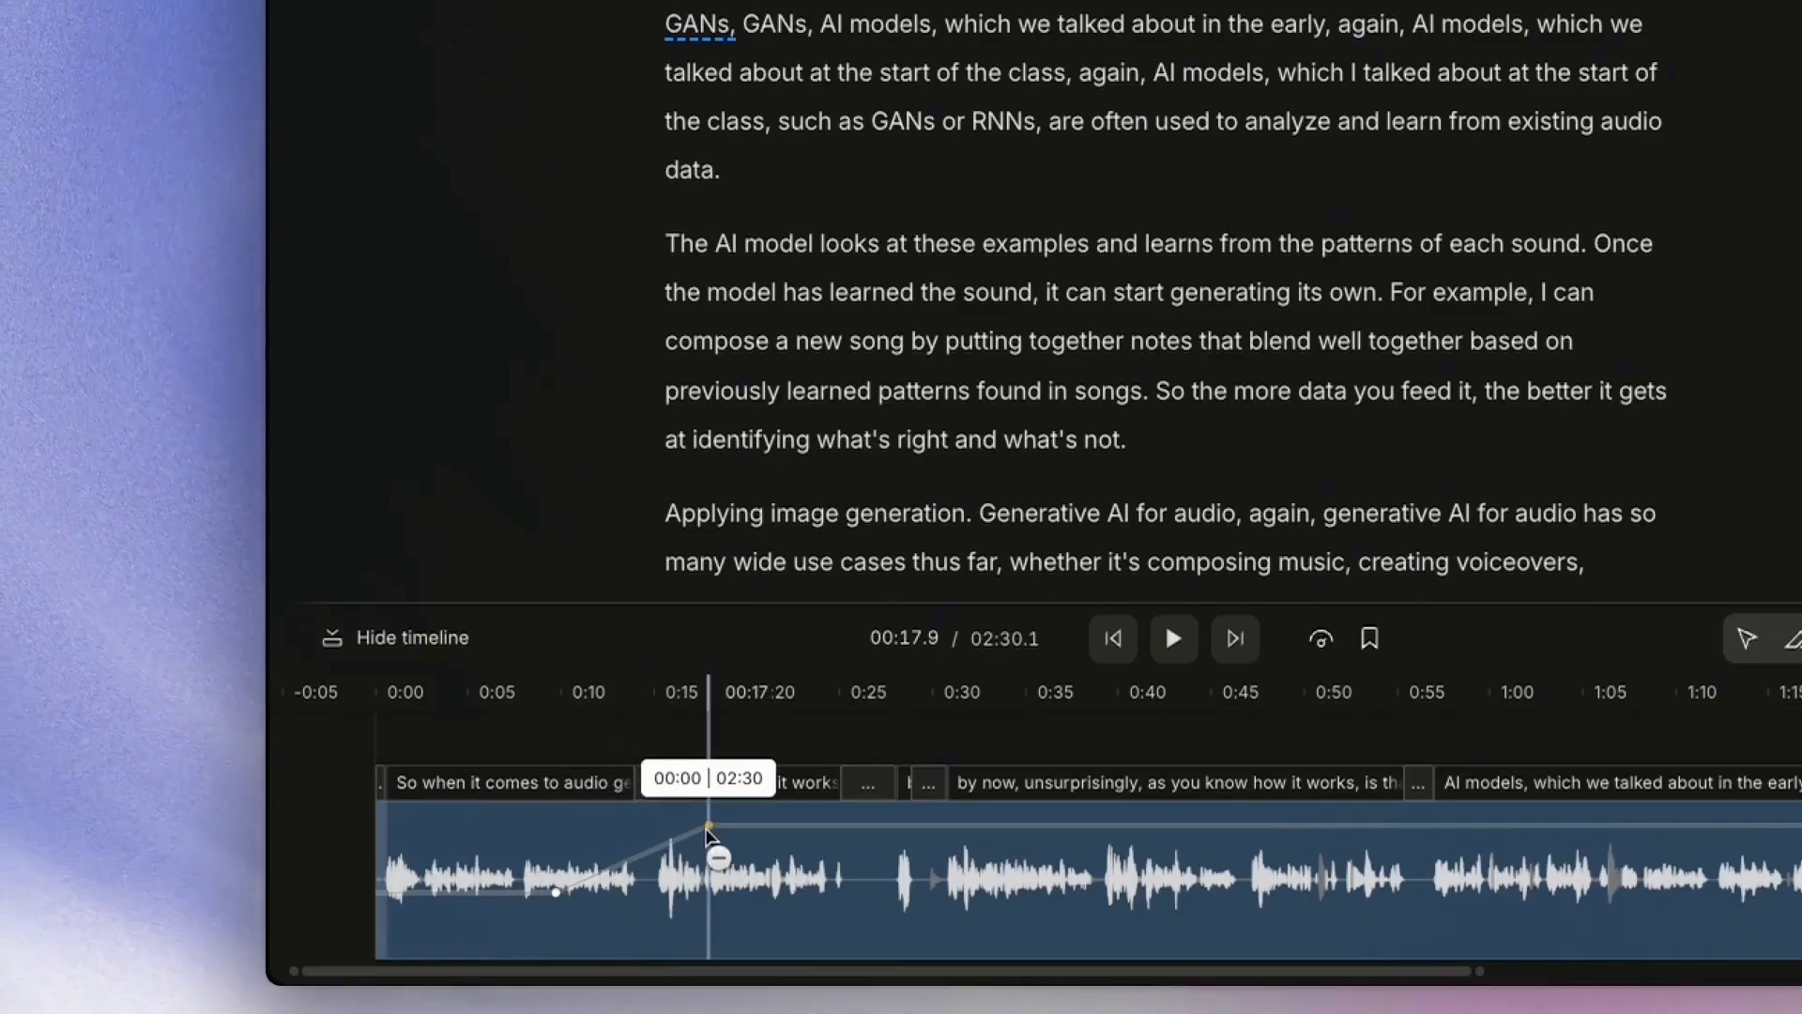
left_click(531, 838)
key("space")
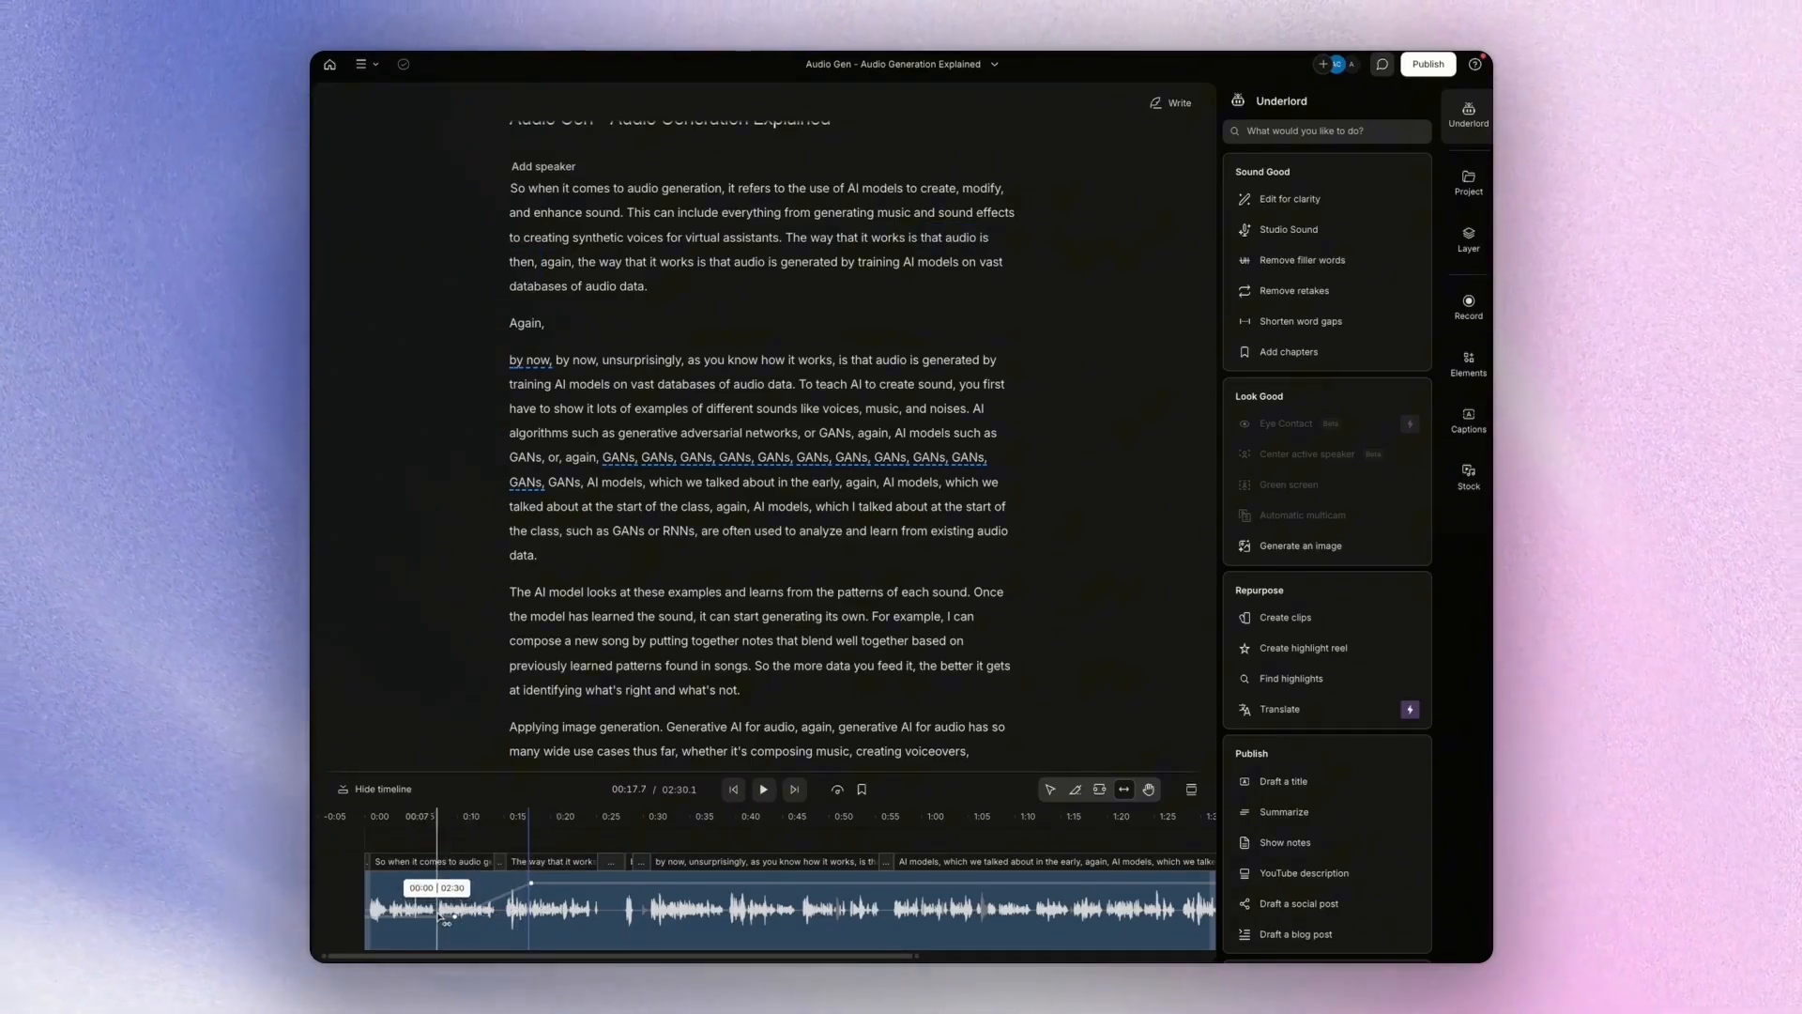
left_click(545, 879)
left_click(559, 899)
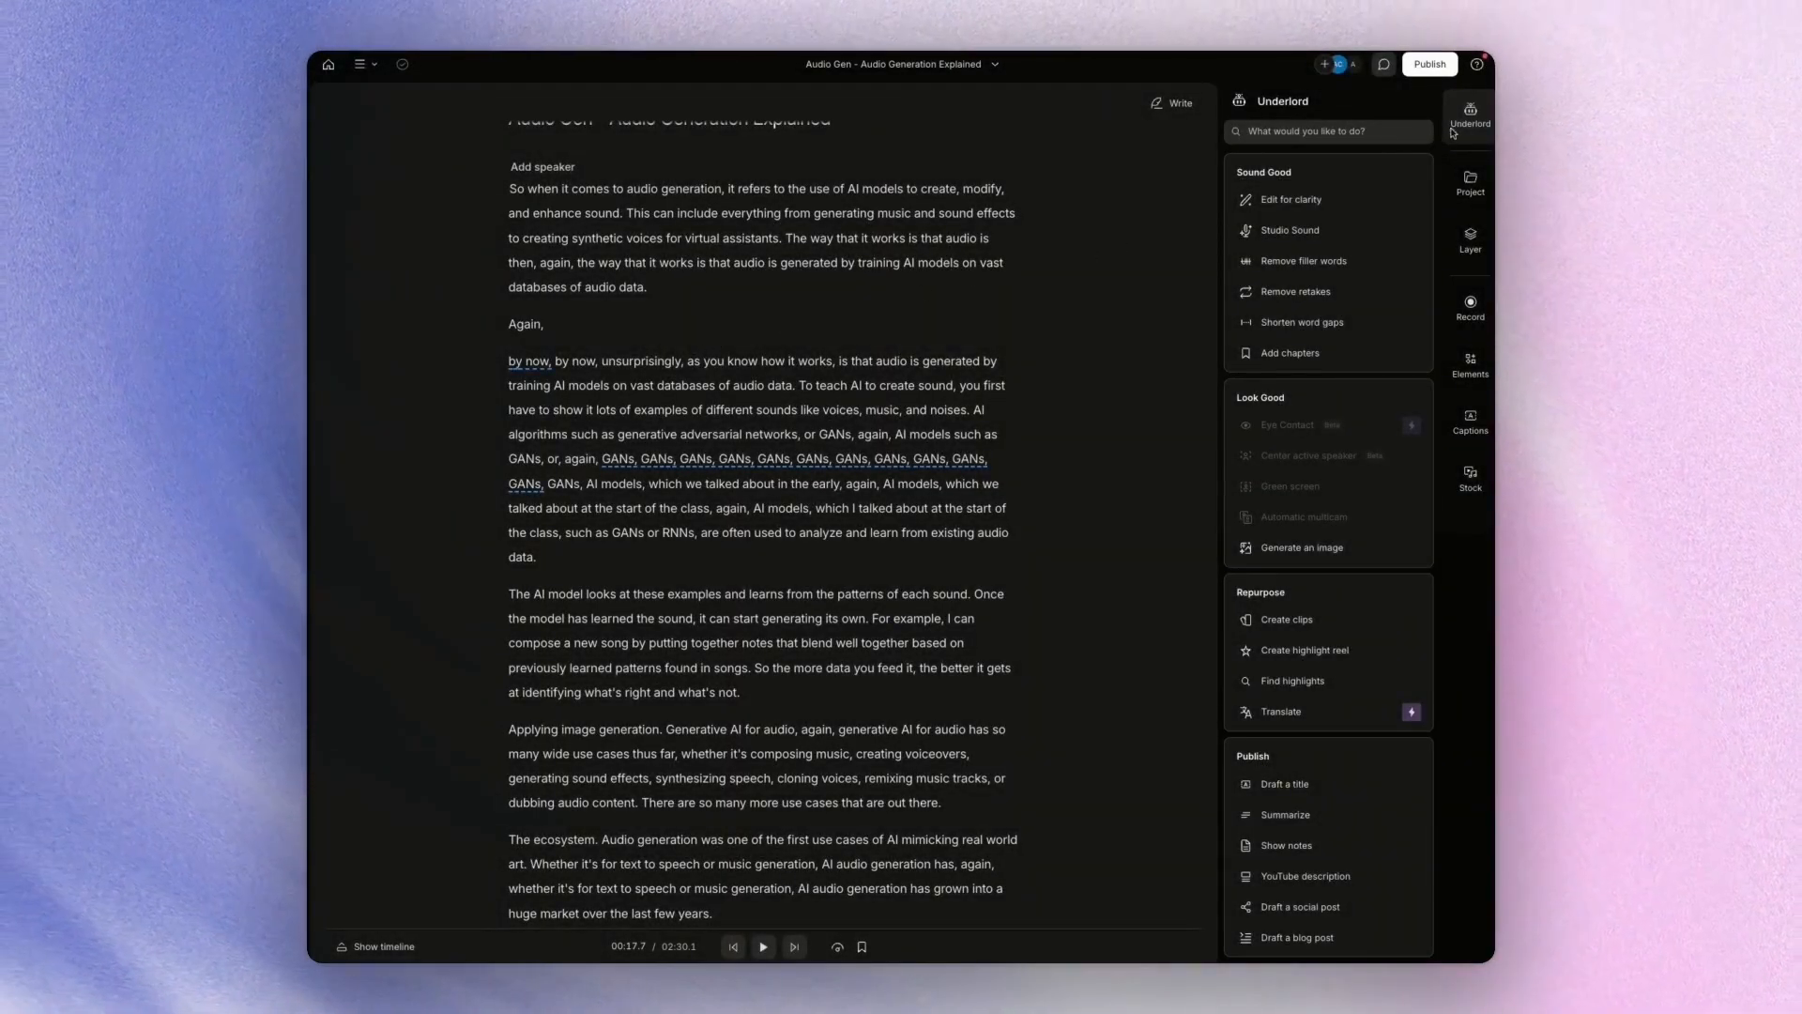
- Open Edit for clarity among the Underlord tools, and try the edit intensity up to Heavy and back to Low
left_click(1466, 120)
left_click(1469, 123)
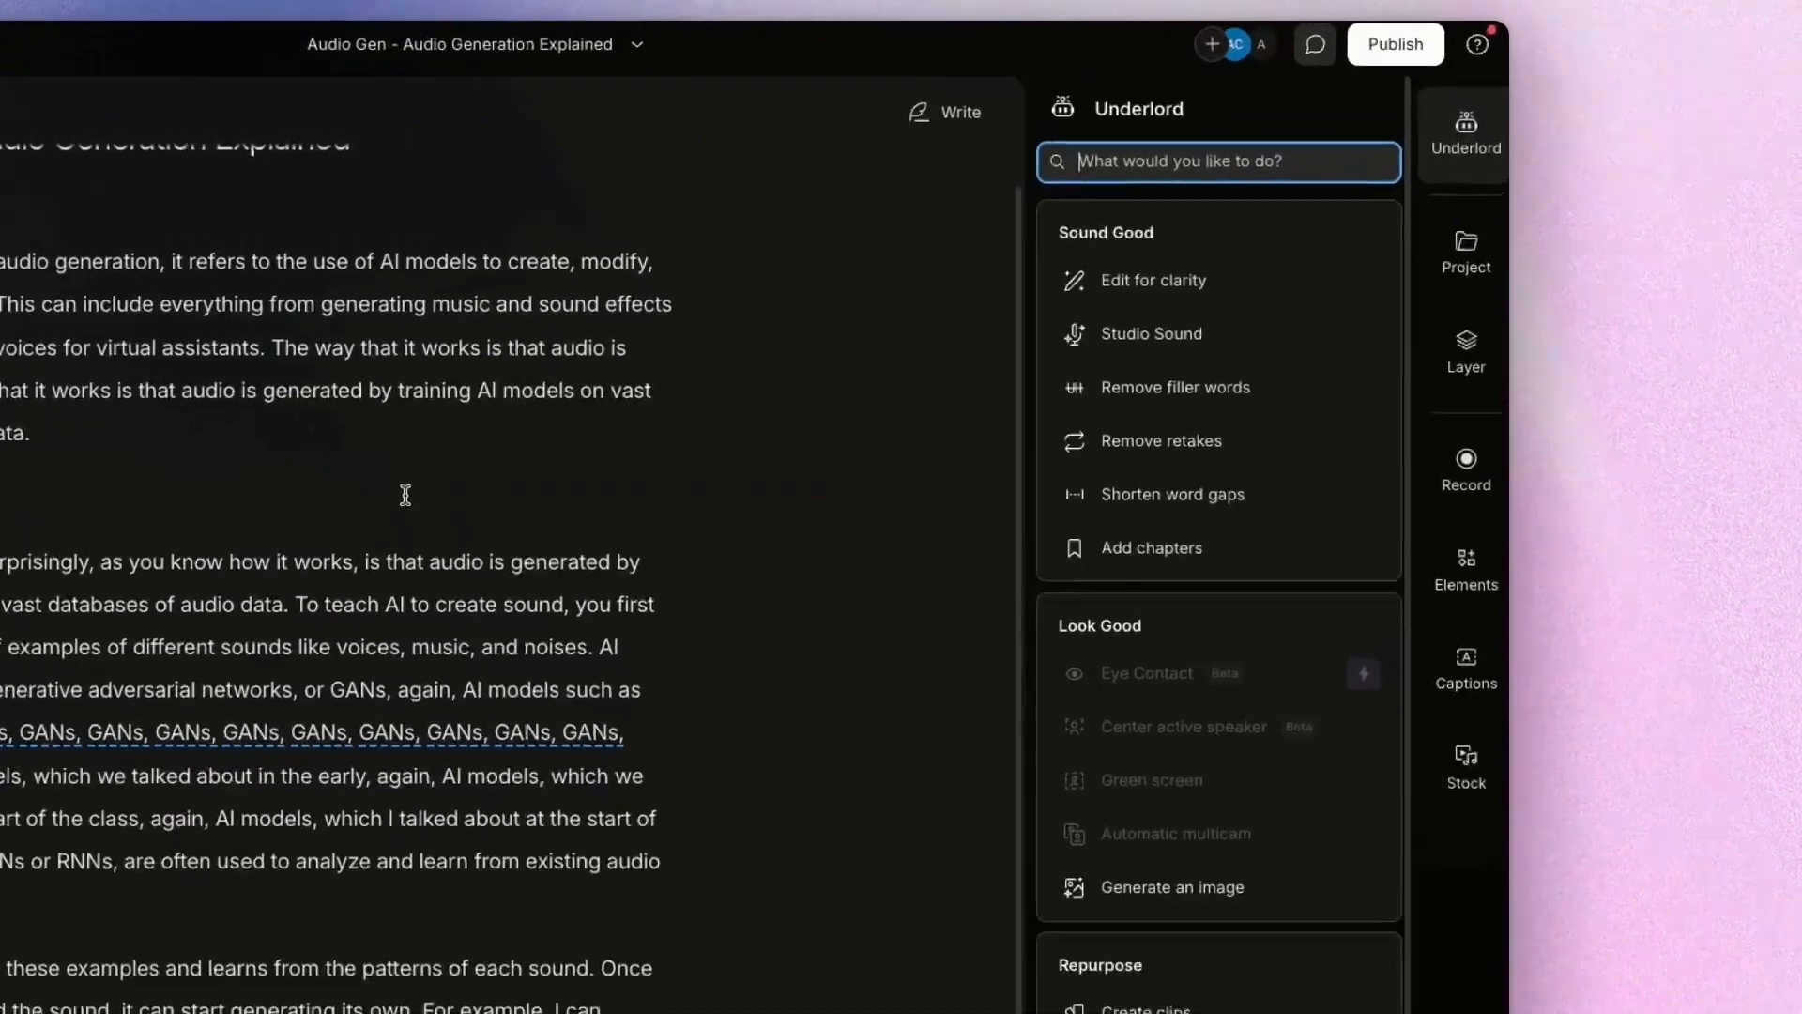
scroll(797, 357, "down", 2)
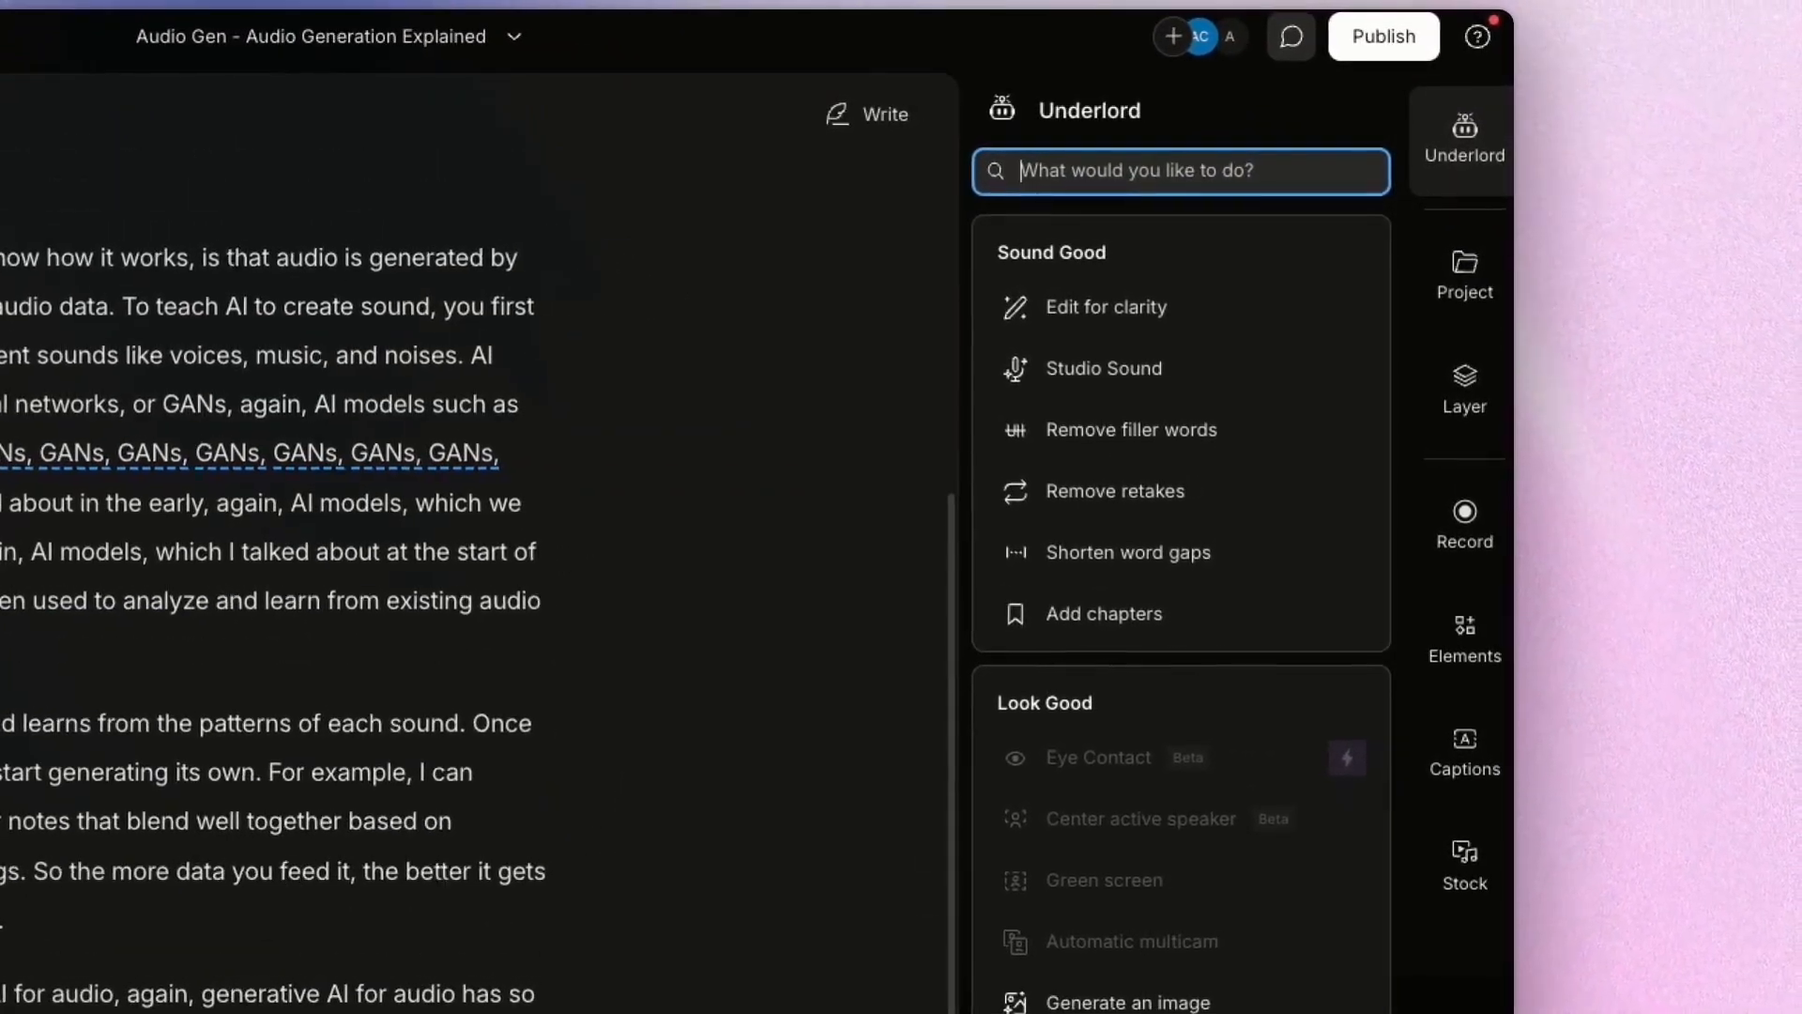
scroll(798, 356, "up", 2)
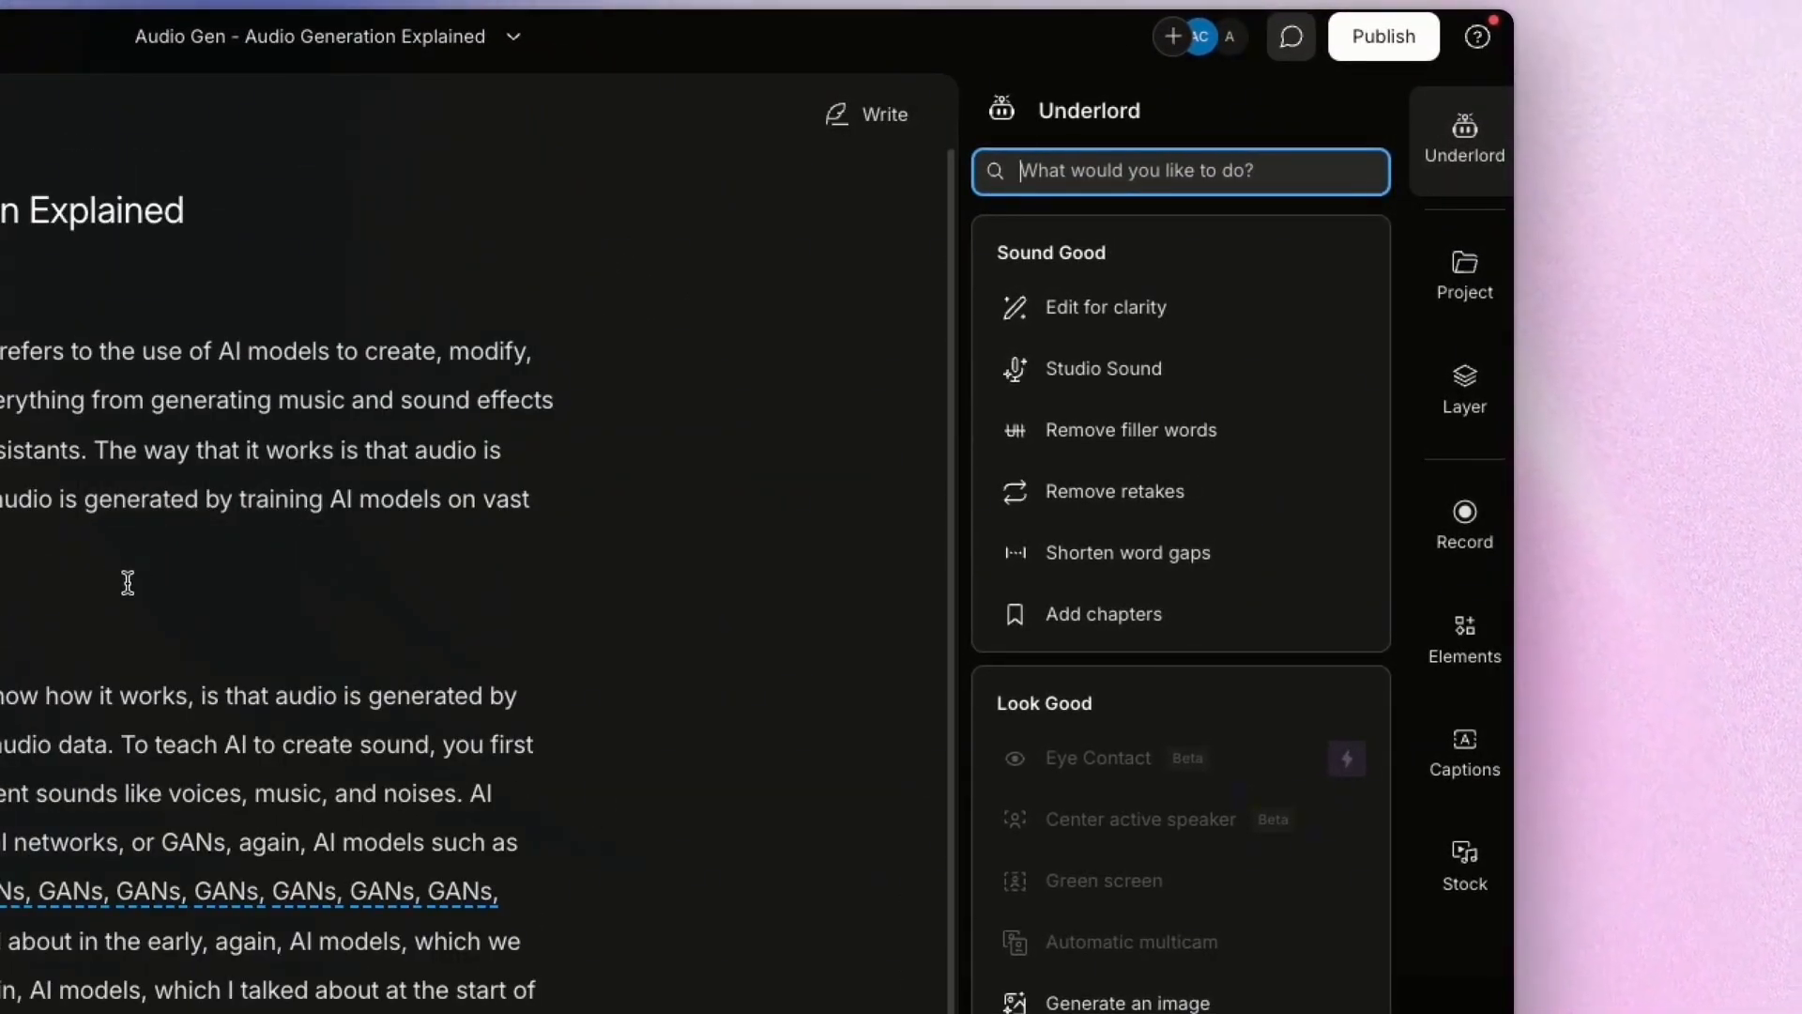
left_click(1073, 313)
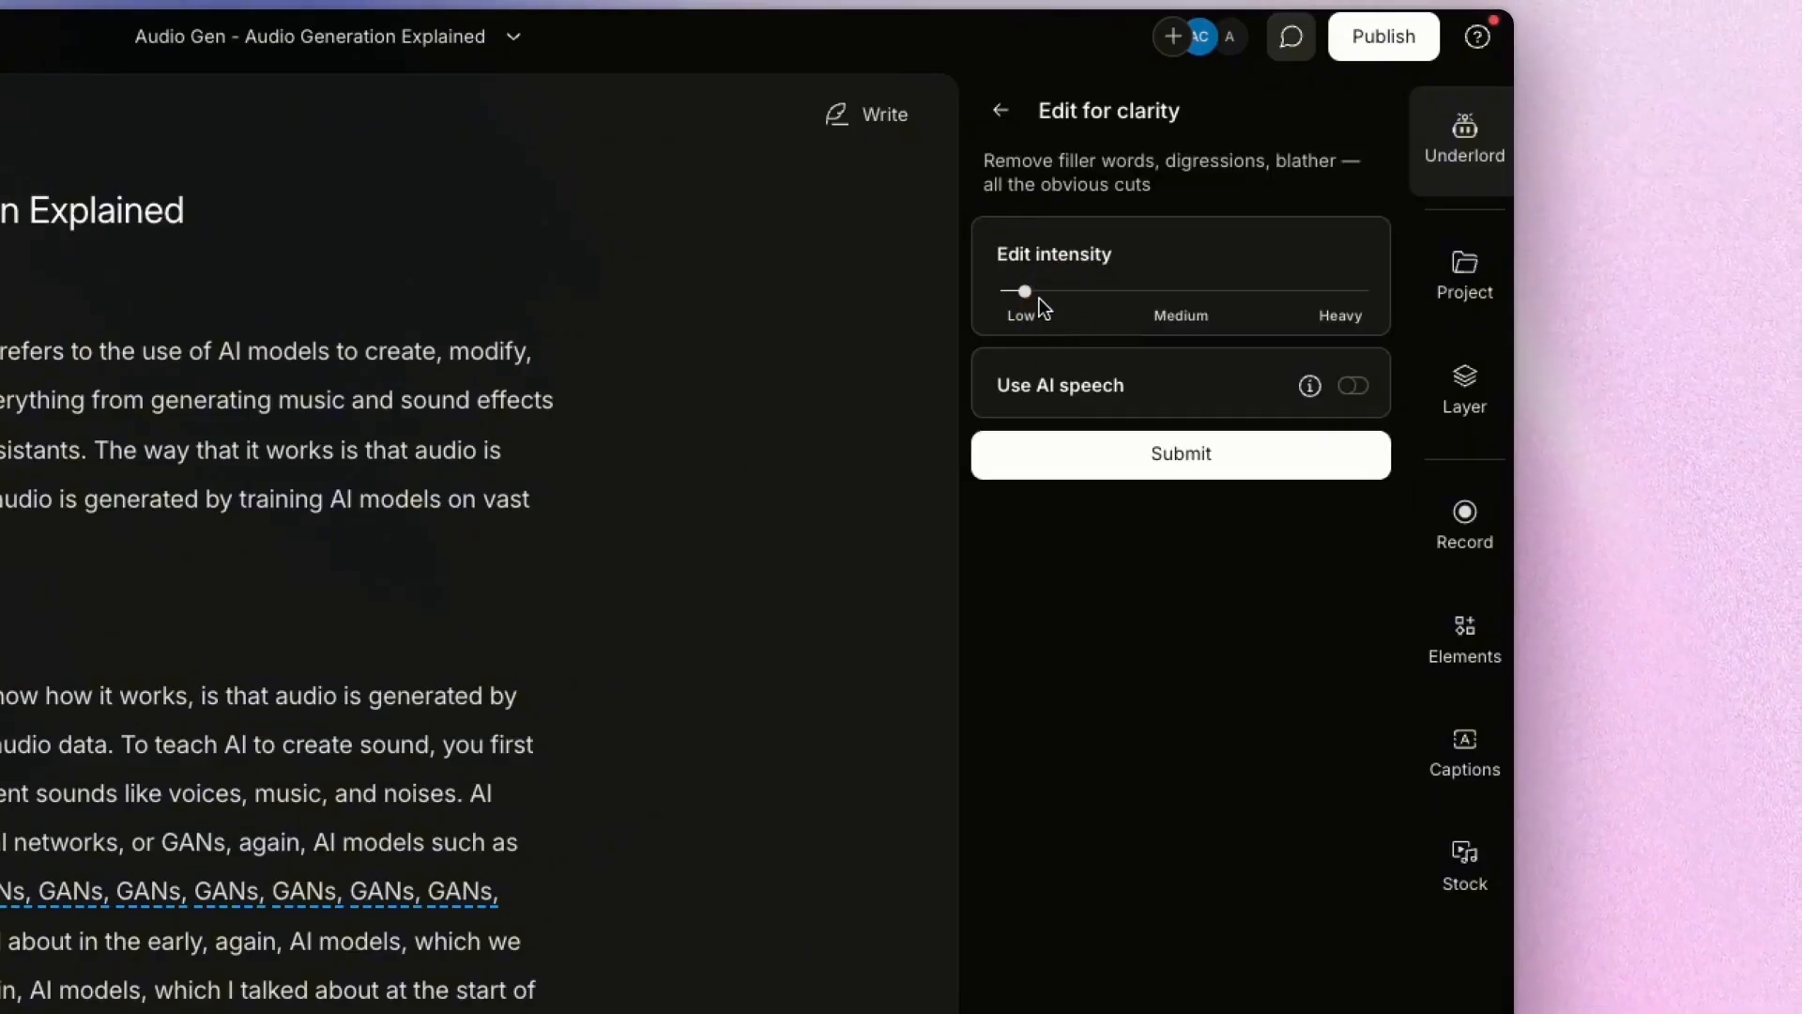
left_click_drag(1039, 297, 1108, 295)
left_click_drag(1341, 297, 1101, 310)
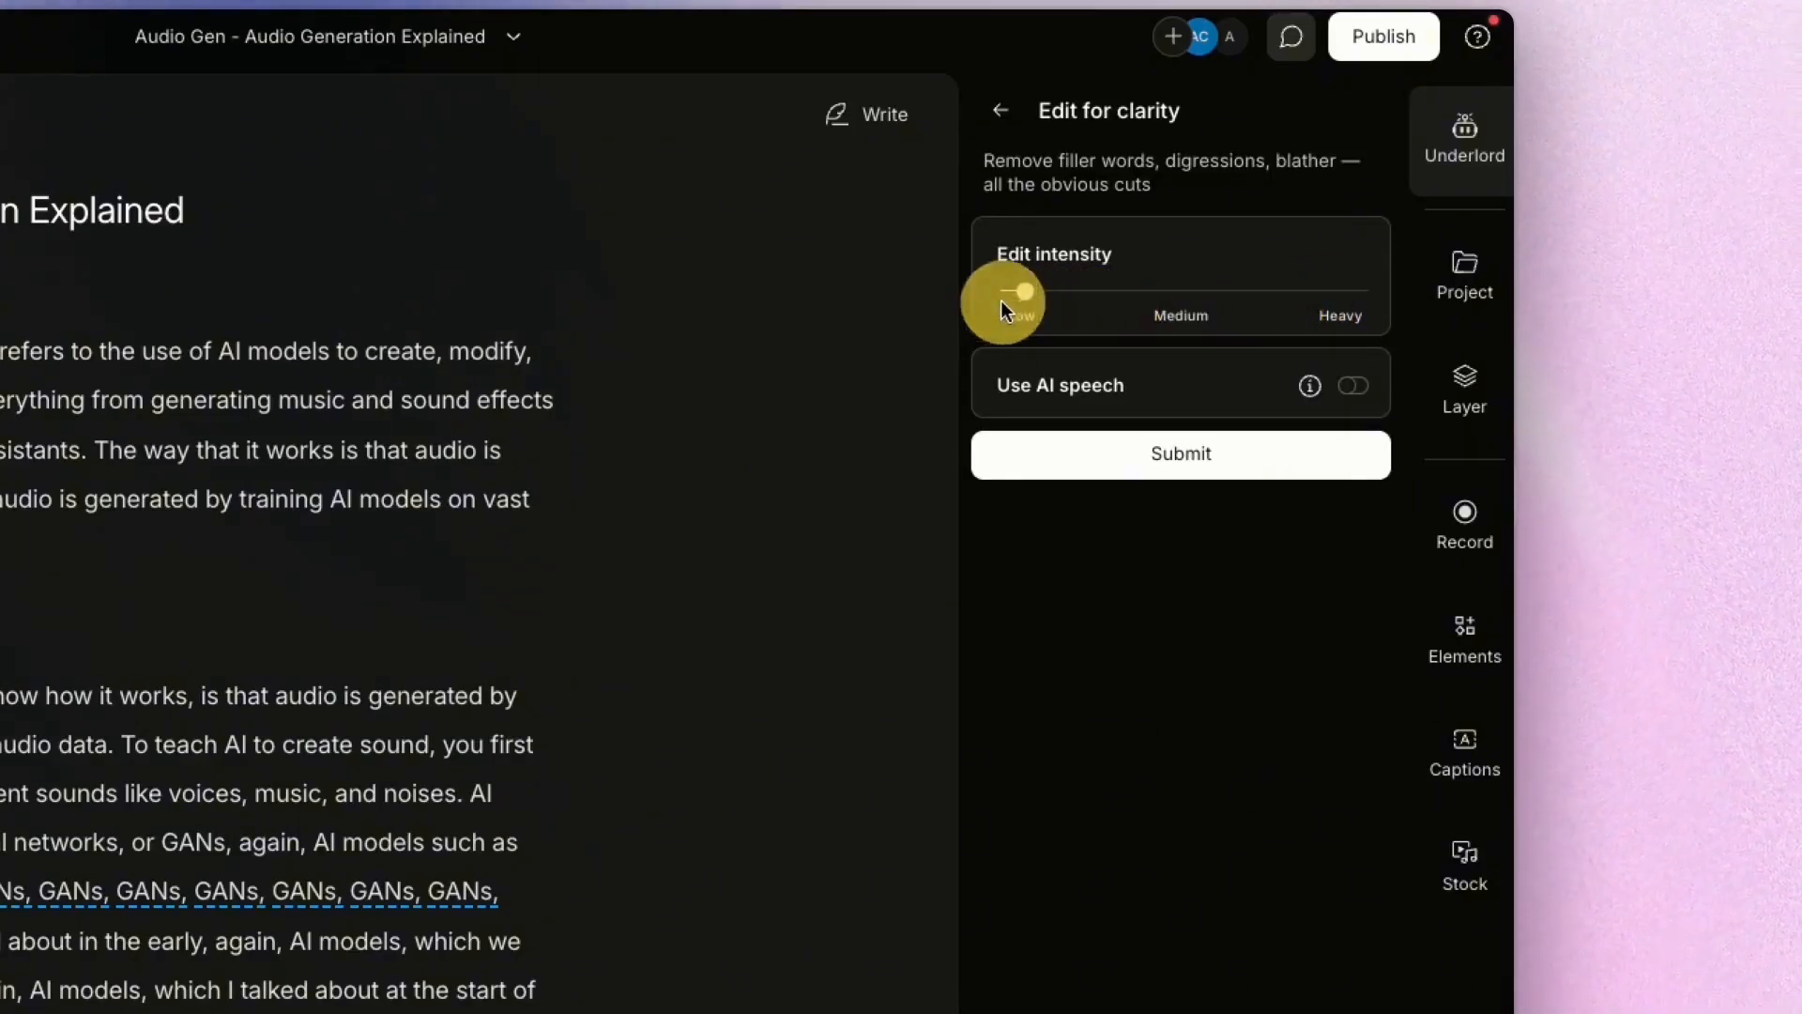
- Run Edit for clarity at Low intensity, accept its edits, and play back the passage around the first struck-out text
left_click(1149, 454)
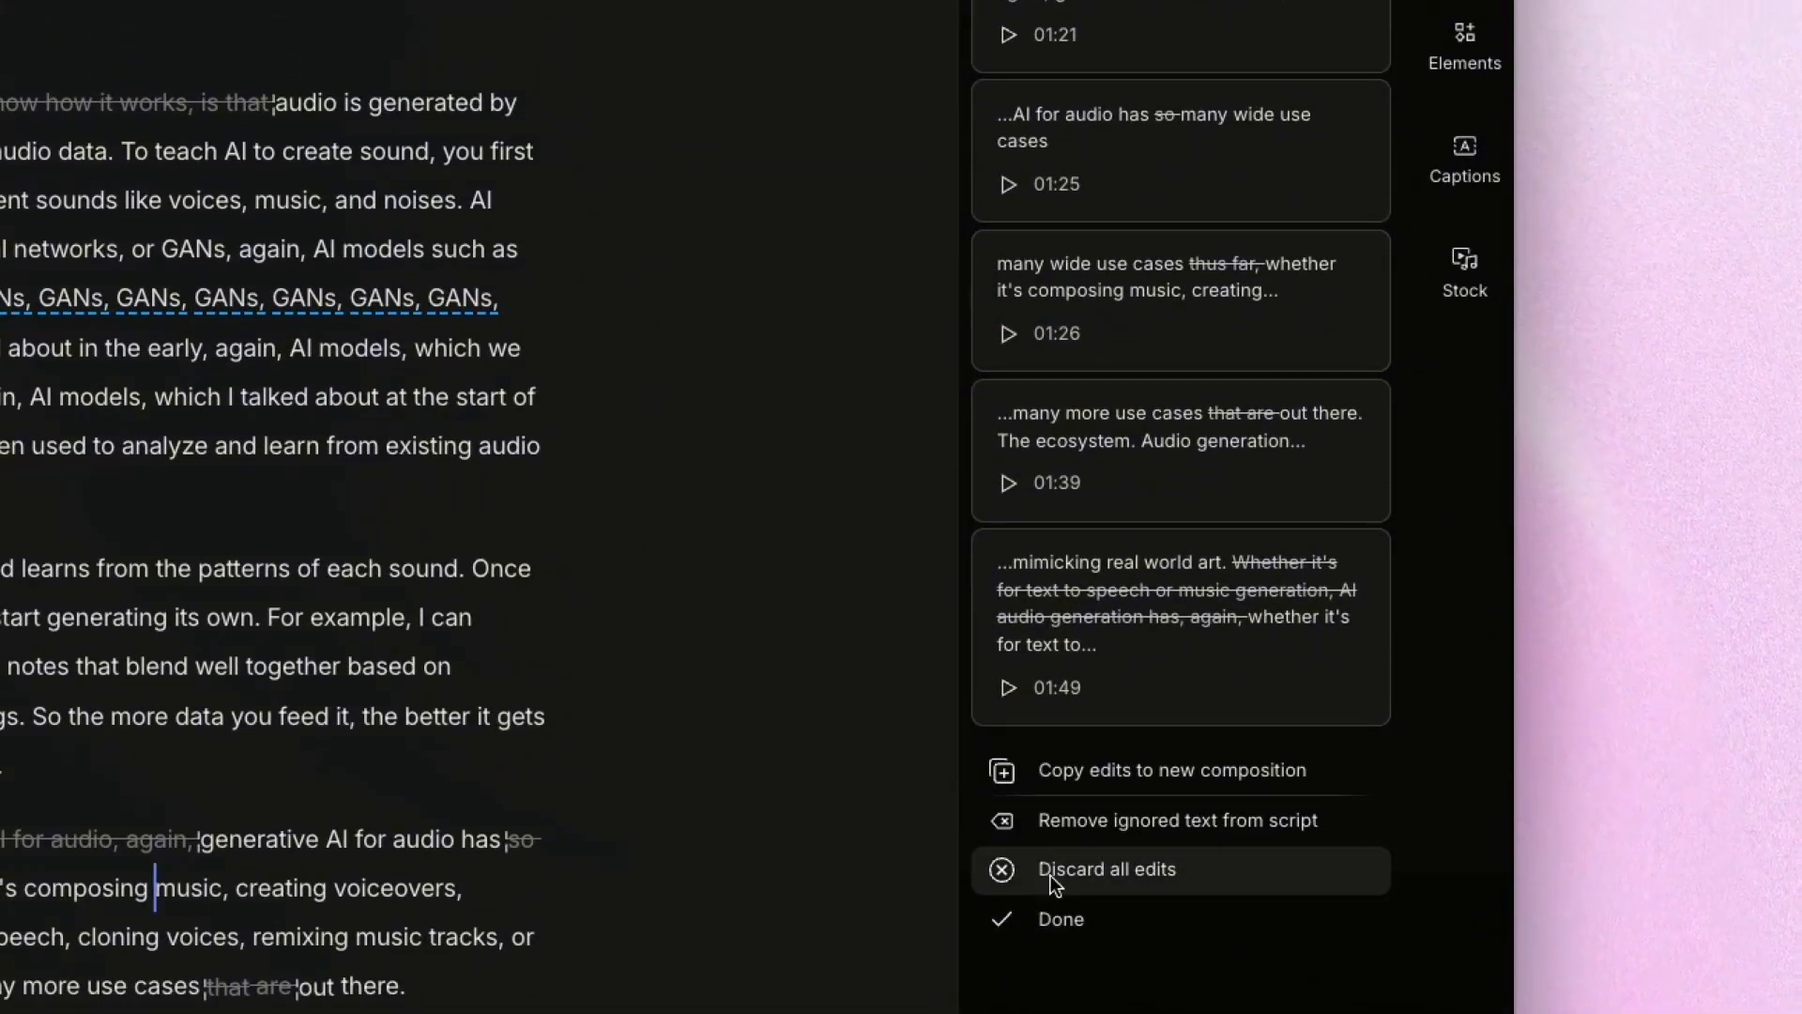
left_click(1106, 932)
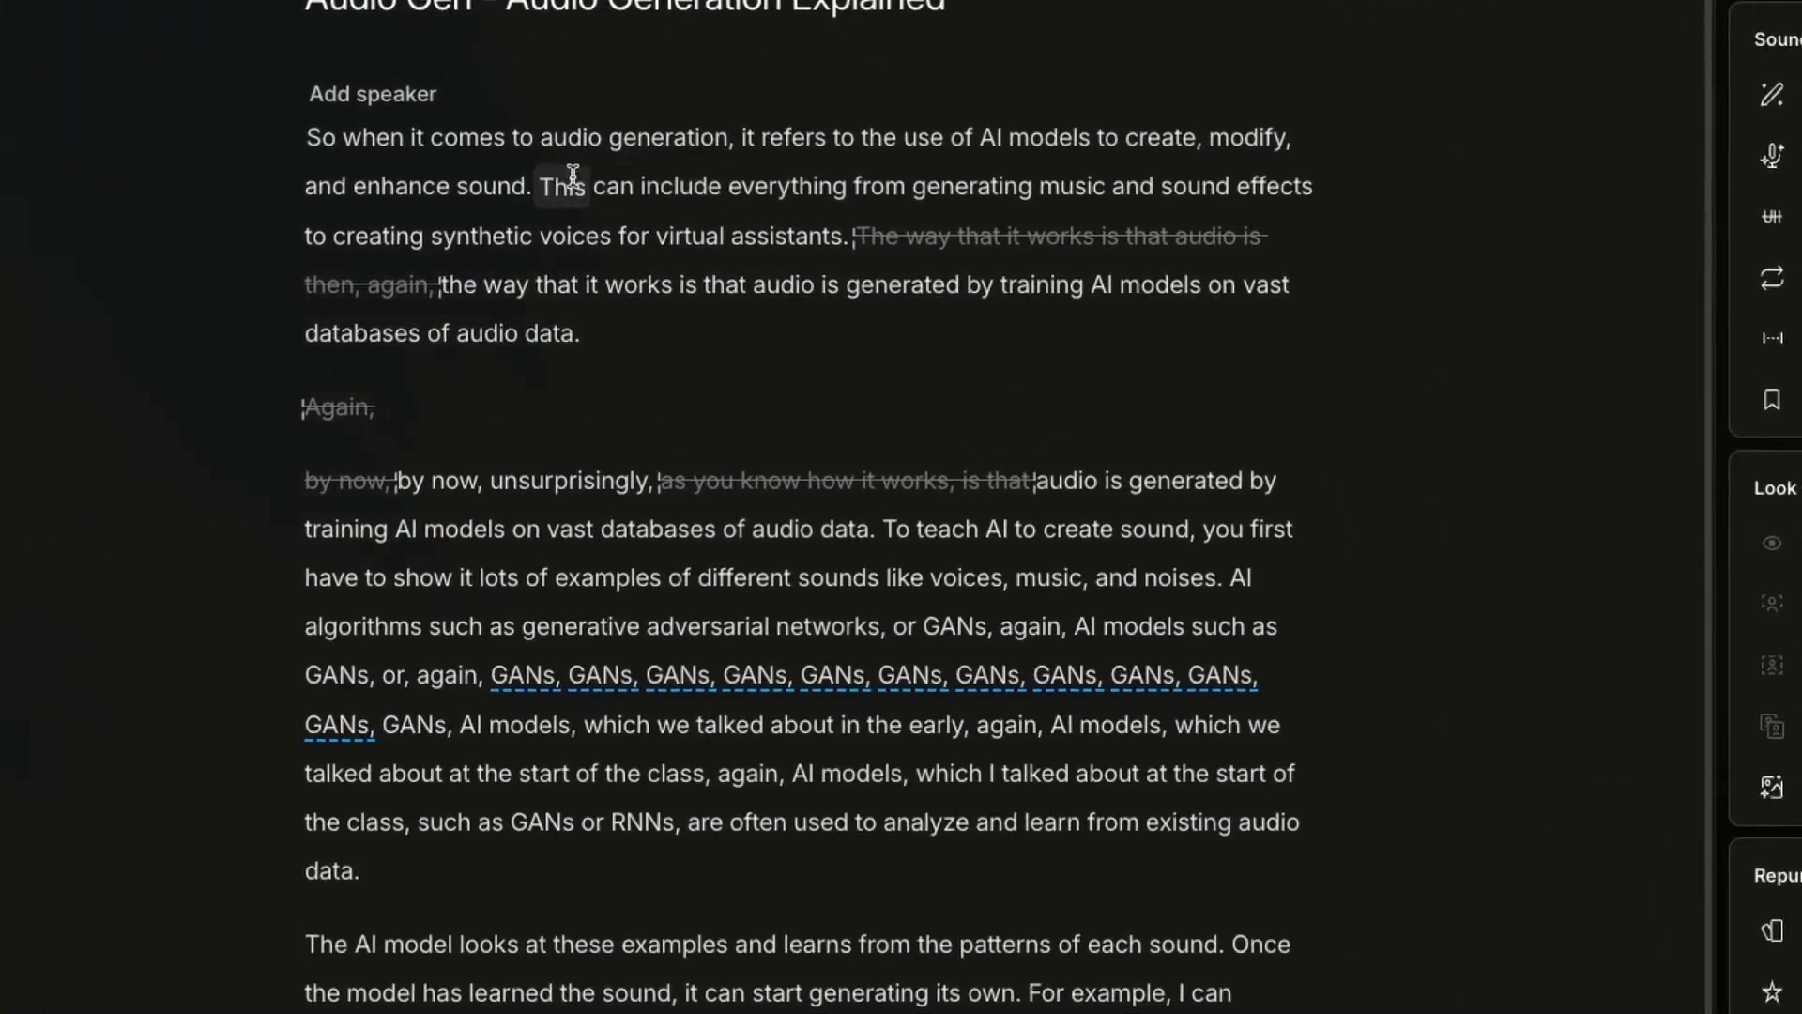
double_click(745, 248)
key("space")
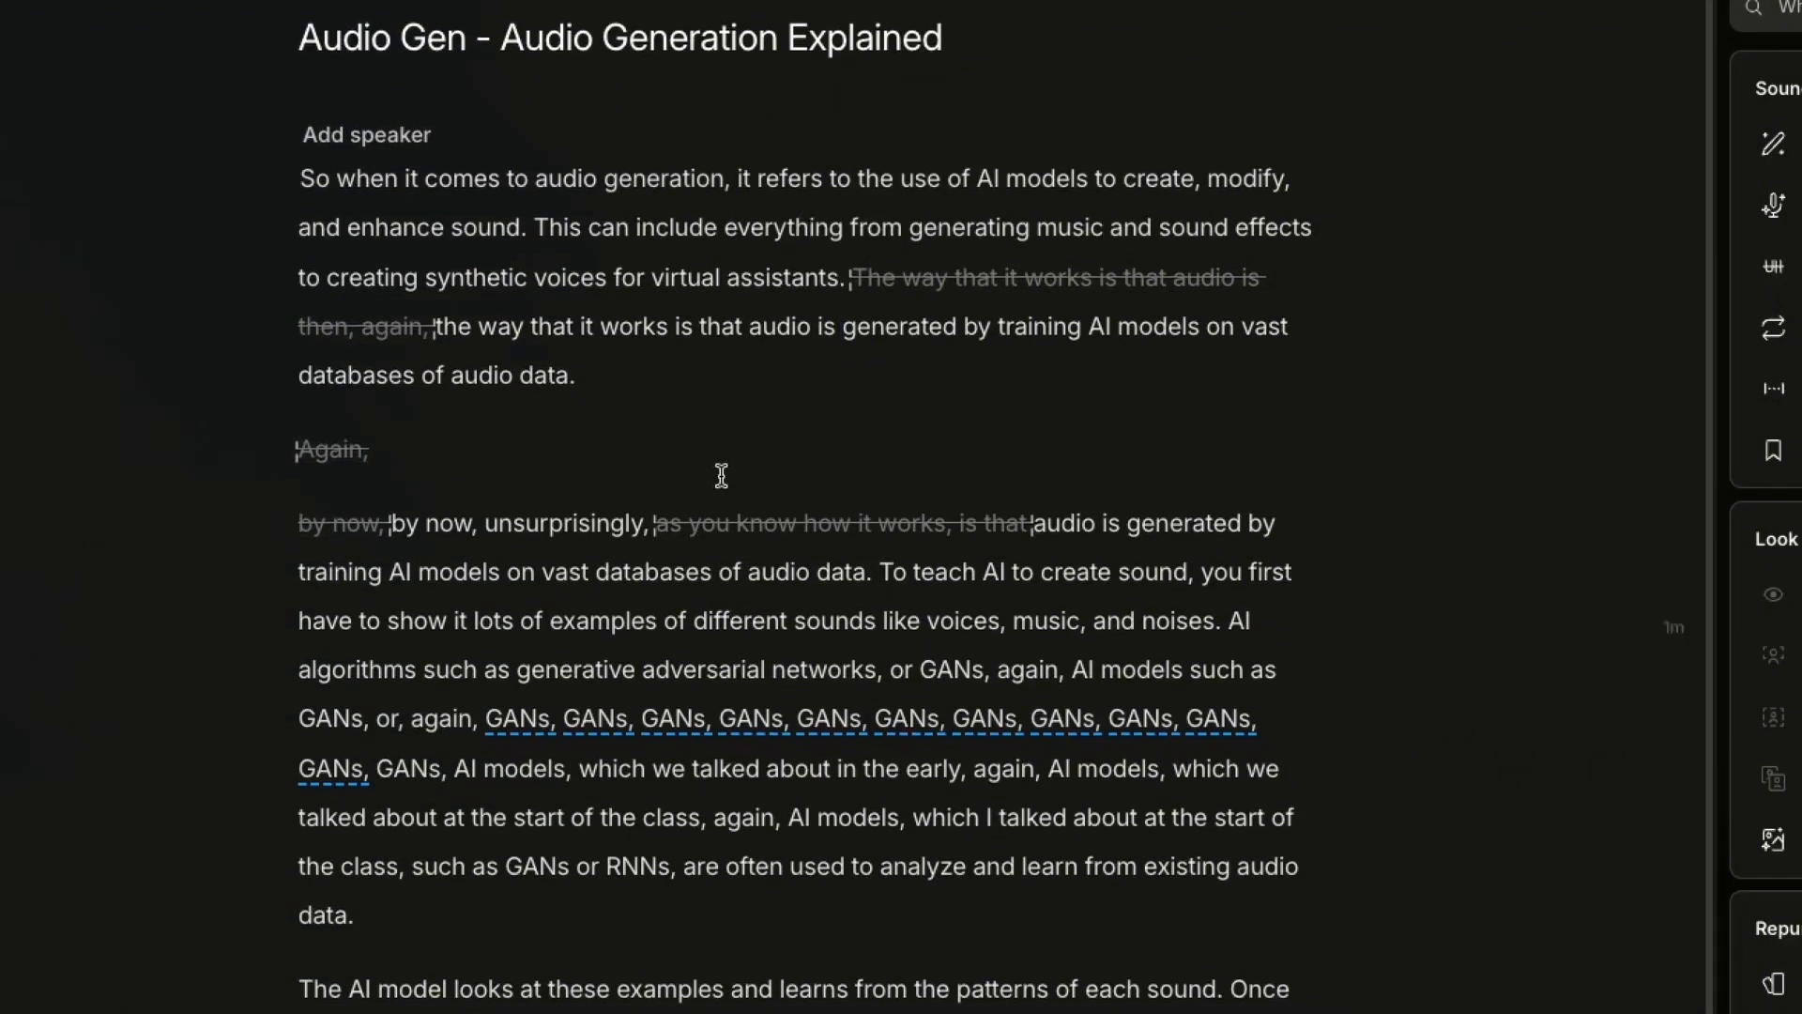
scroll(720, 475, "down", 1)
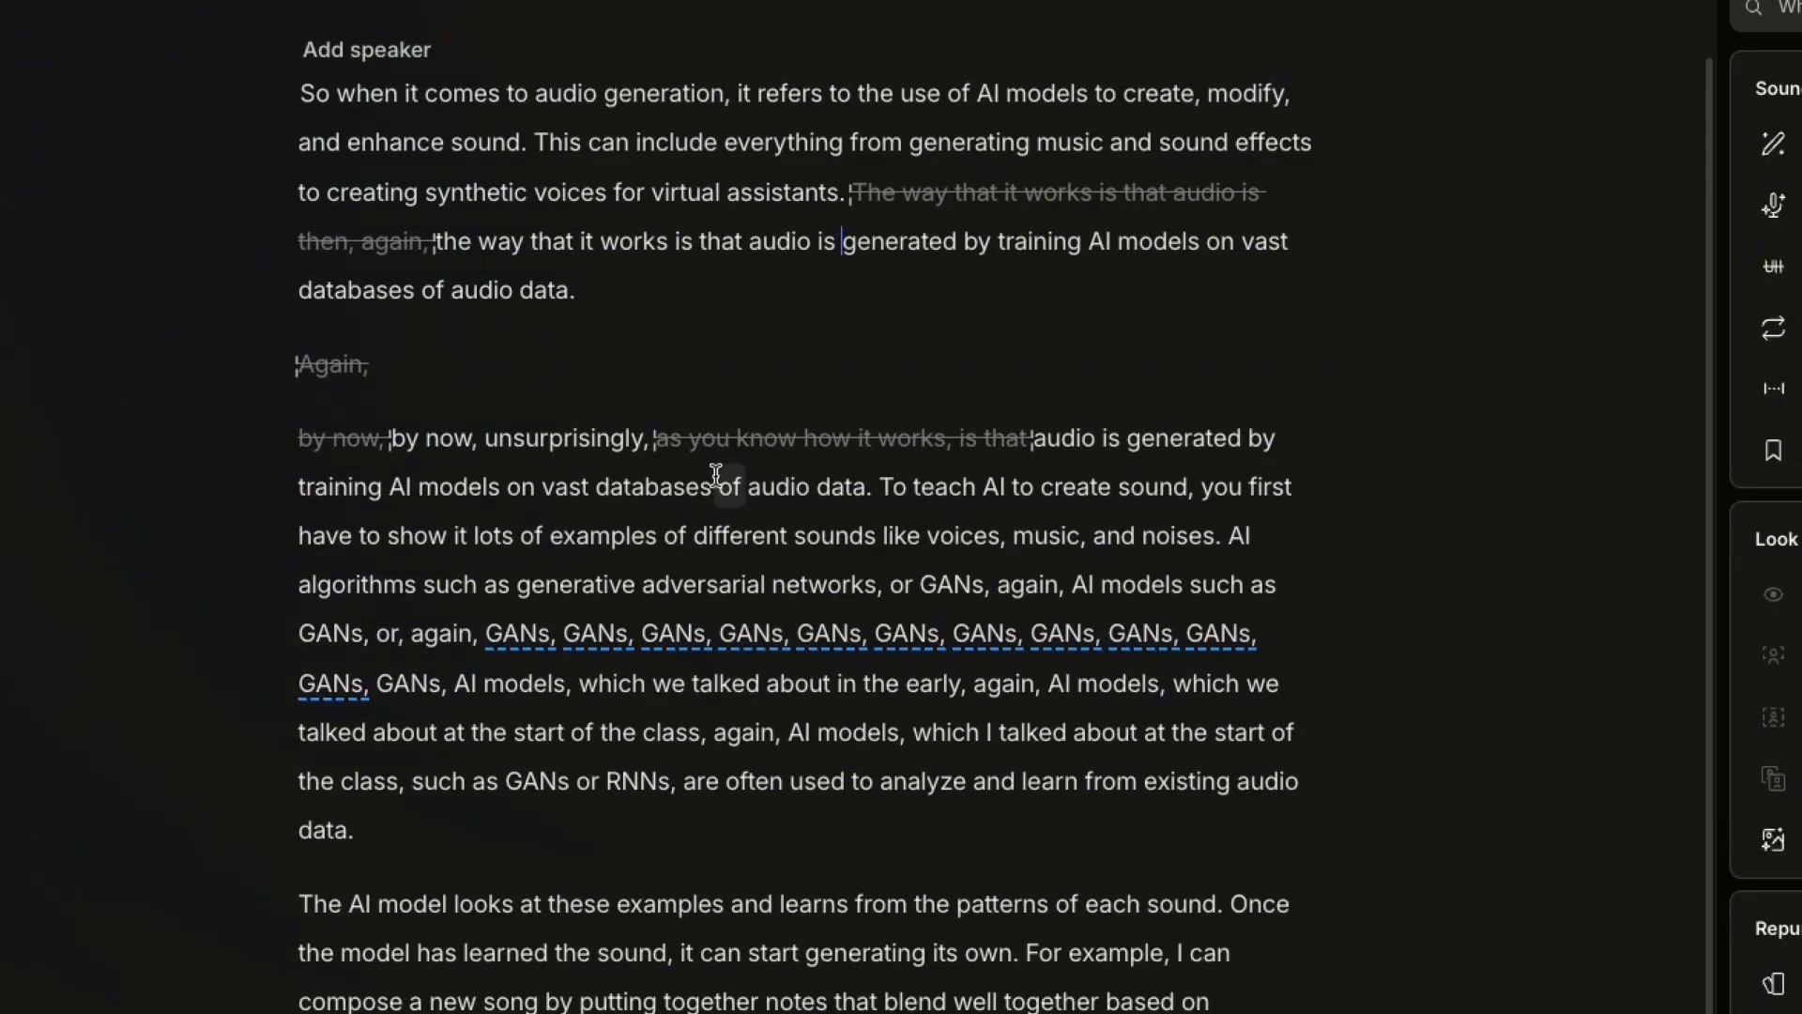
double_click(766, 191)
left_click(583, 189)
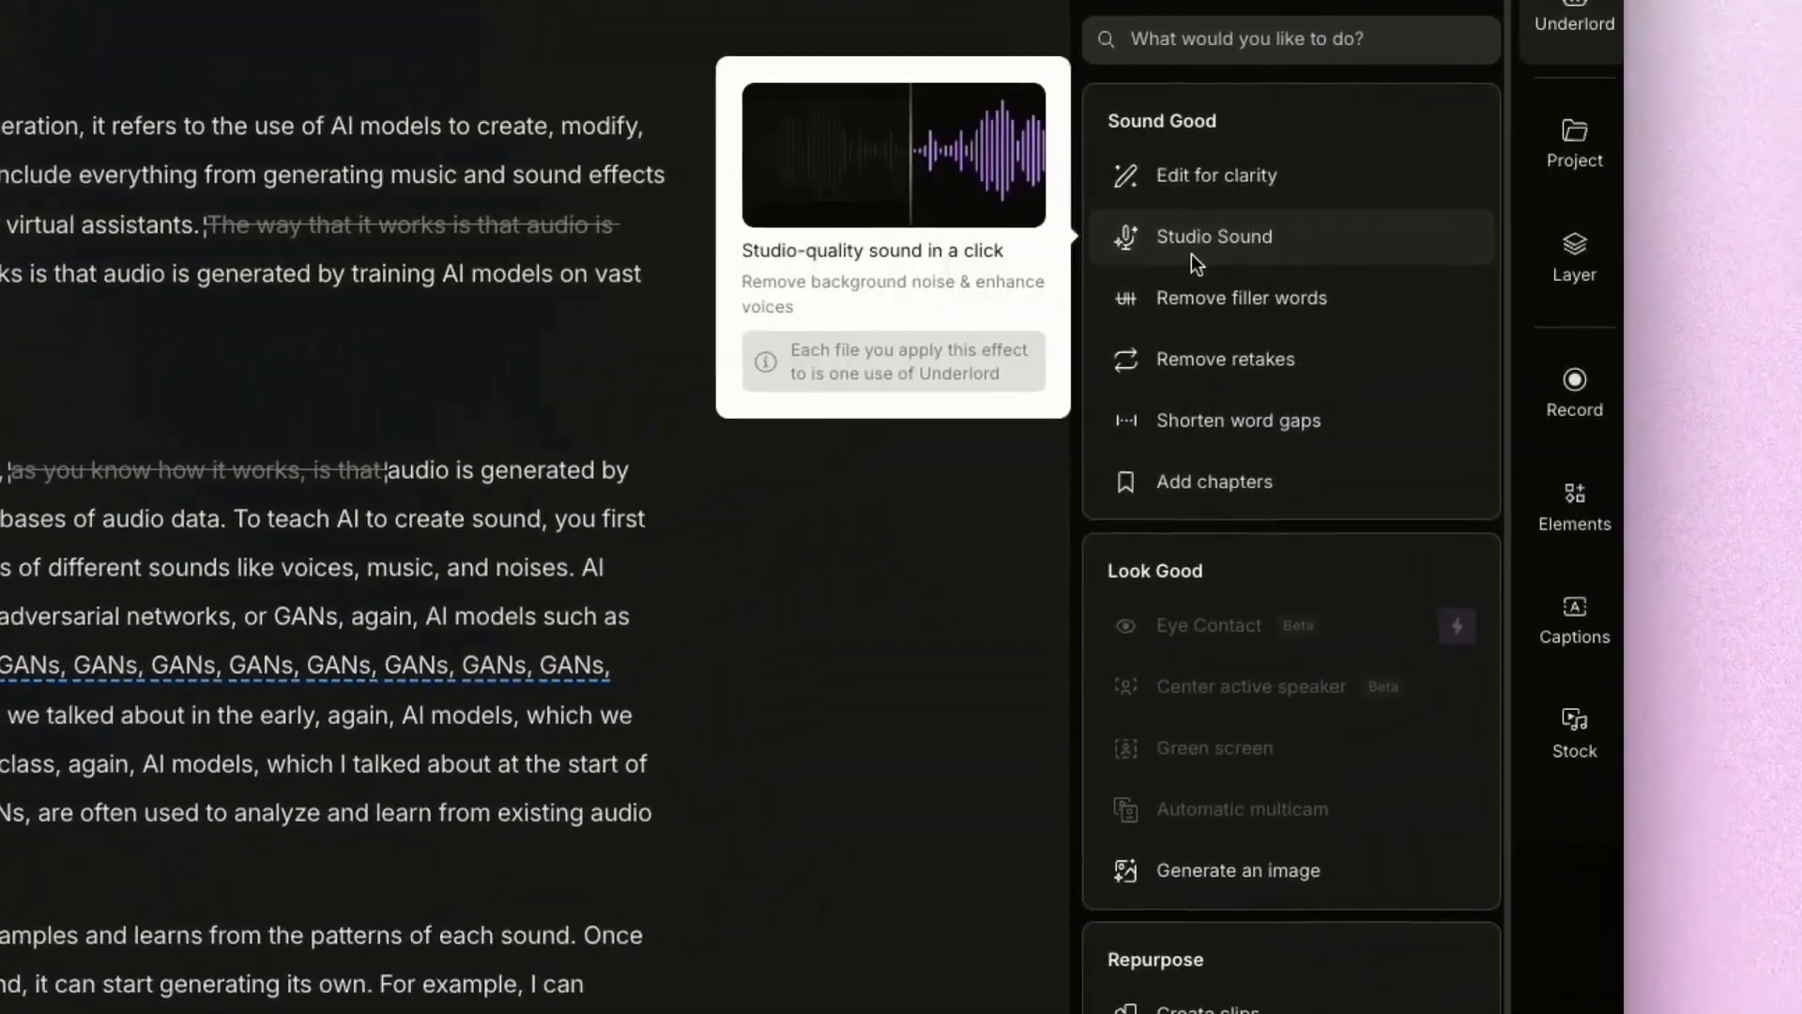
- Play the script from "audio" in the opening sentence, and apply Studio Sound to the script audio
mouse_move(1208, 236)
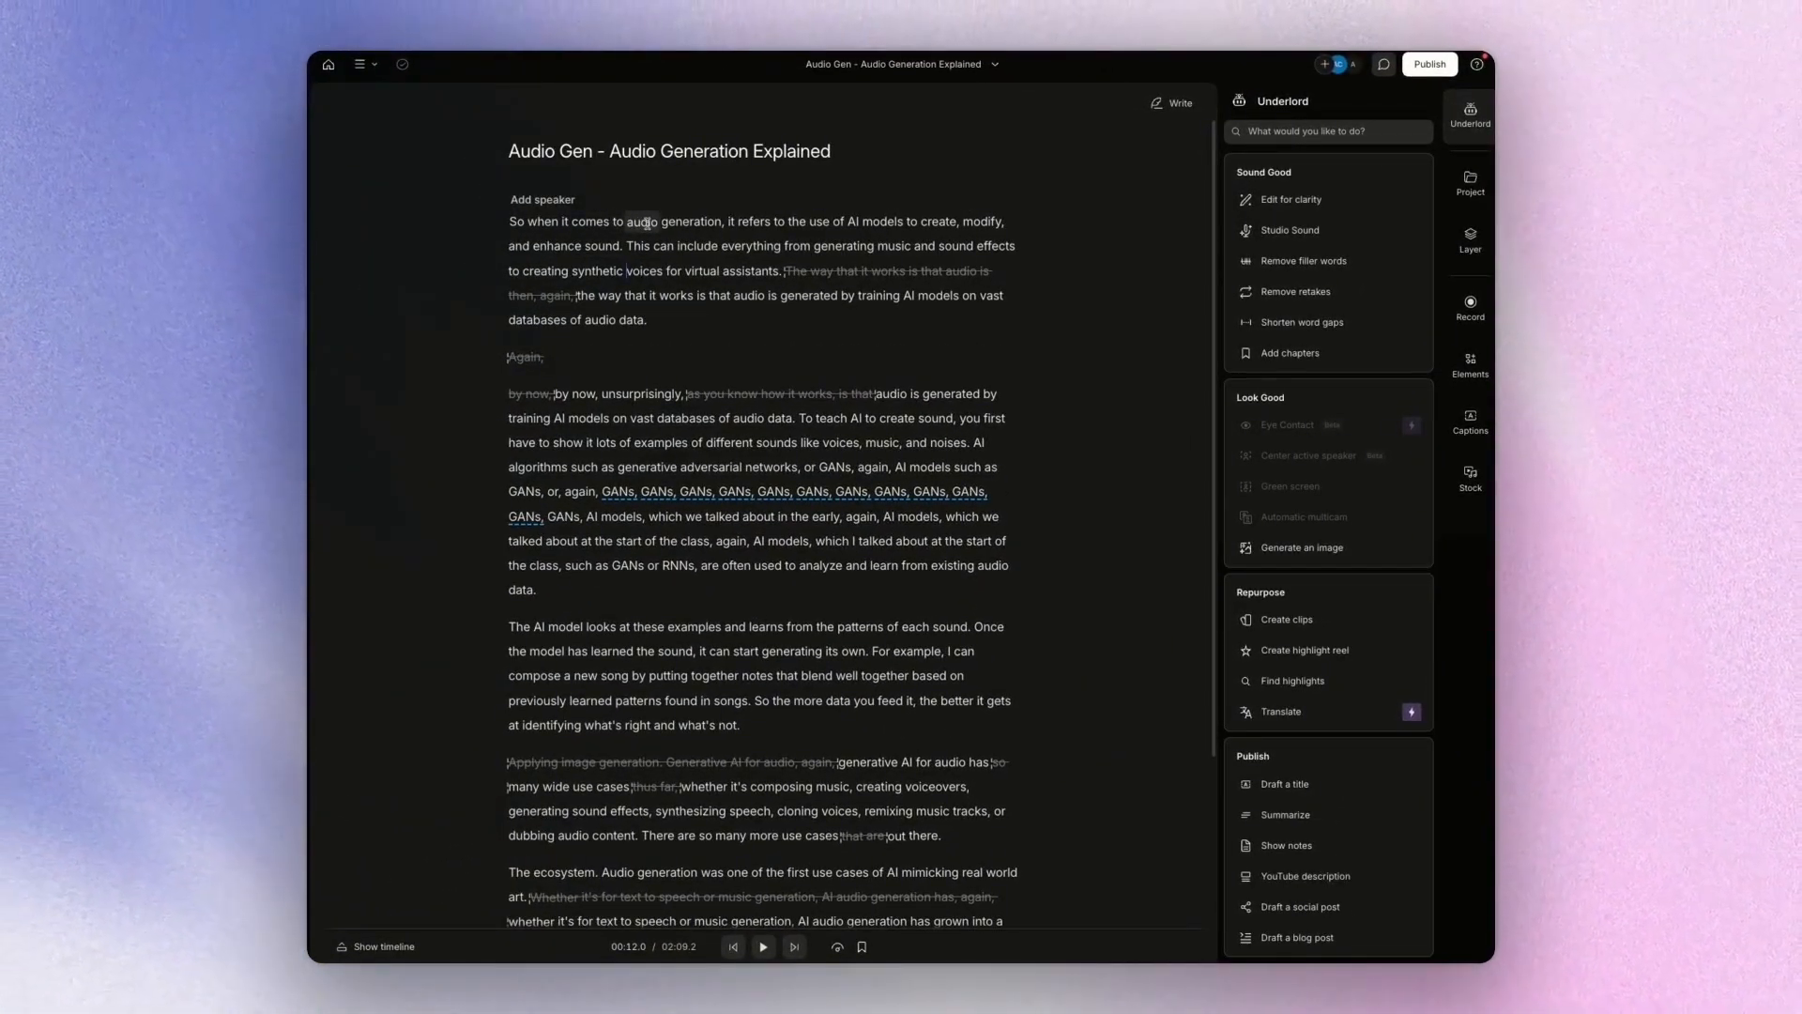
left_click(645, 222)
key("space")
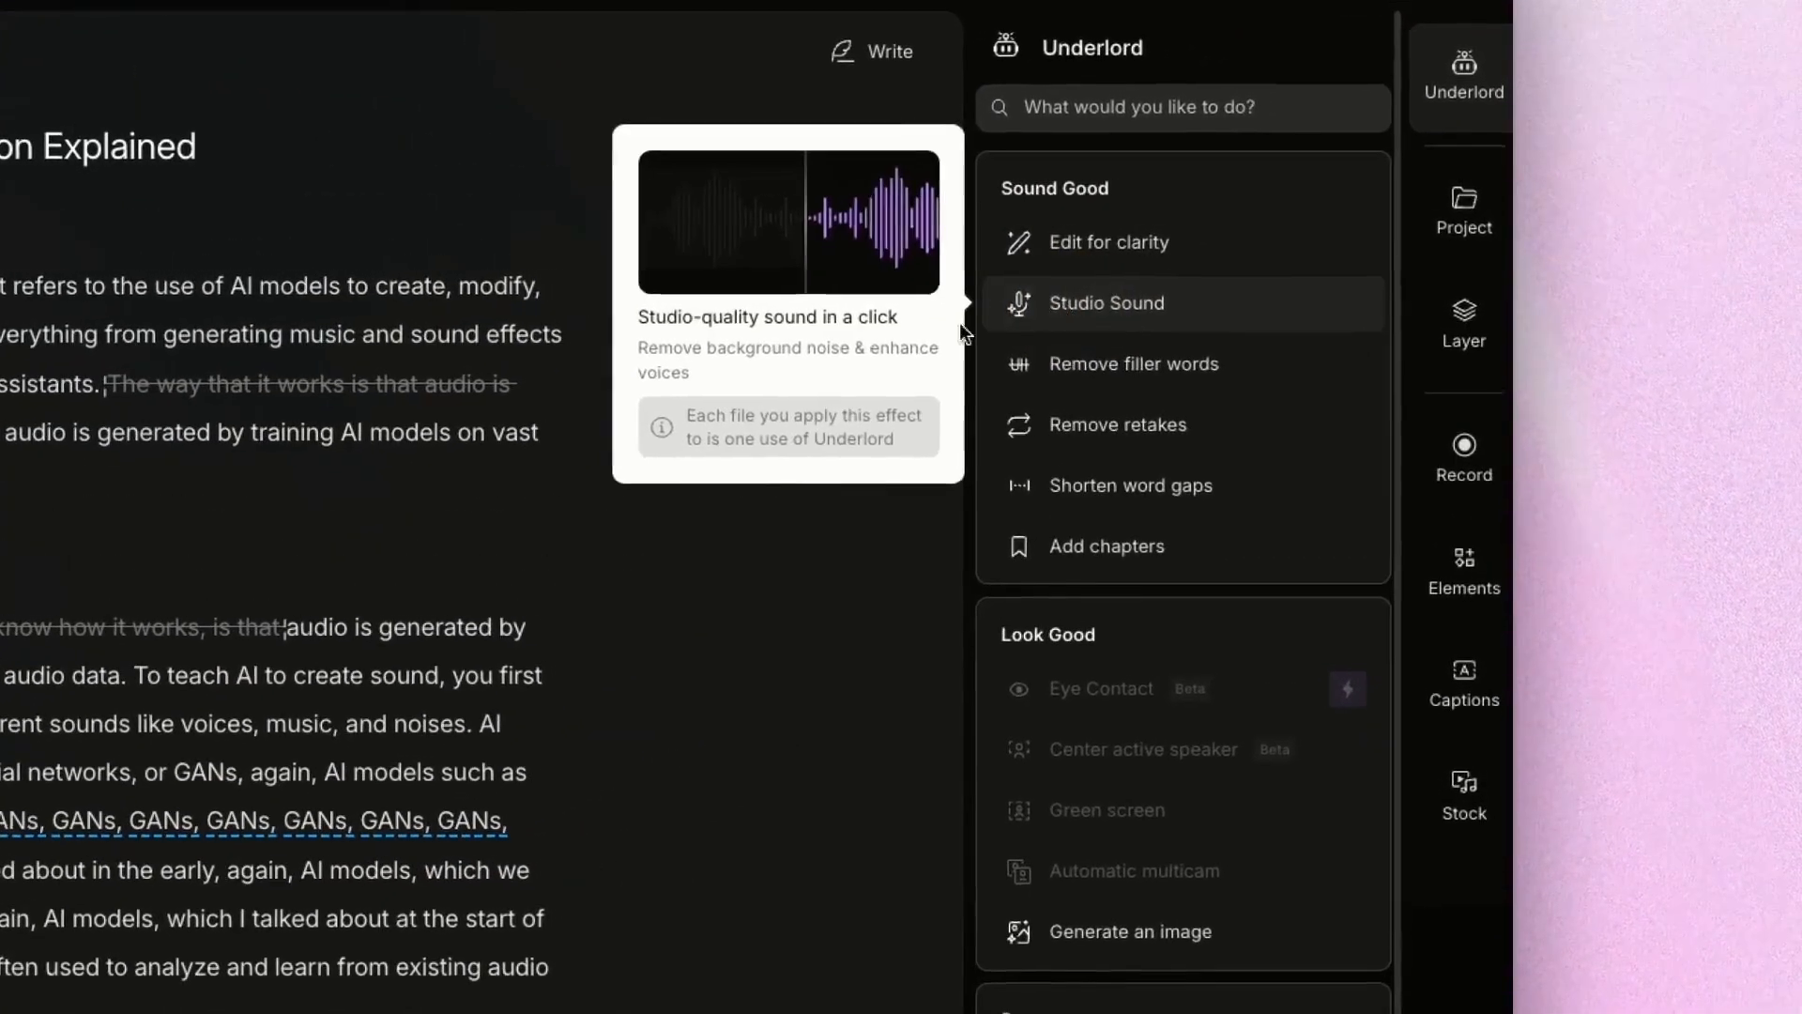
left_click(1265, 234)
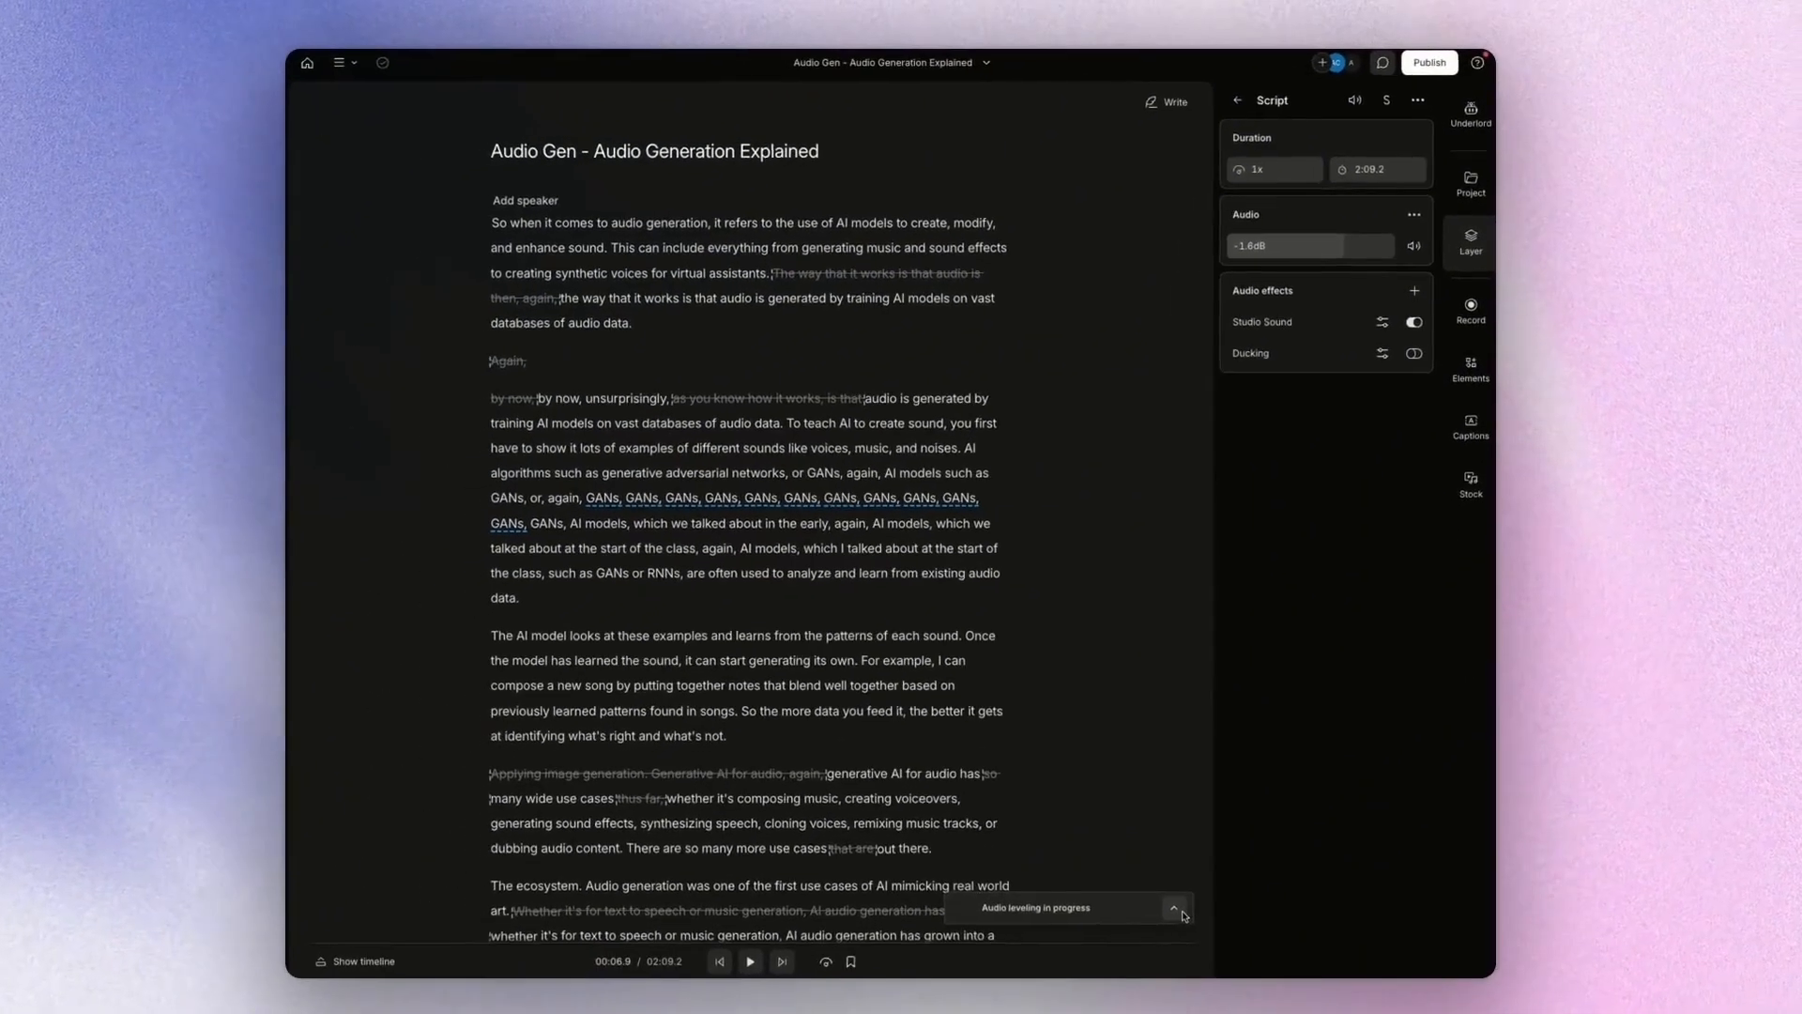
- Play back the Studio Sound audio from the word "include" through the end of that sentence
left_click(607, 239)
double_click(694, 246)
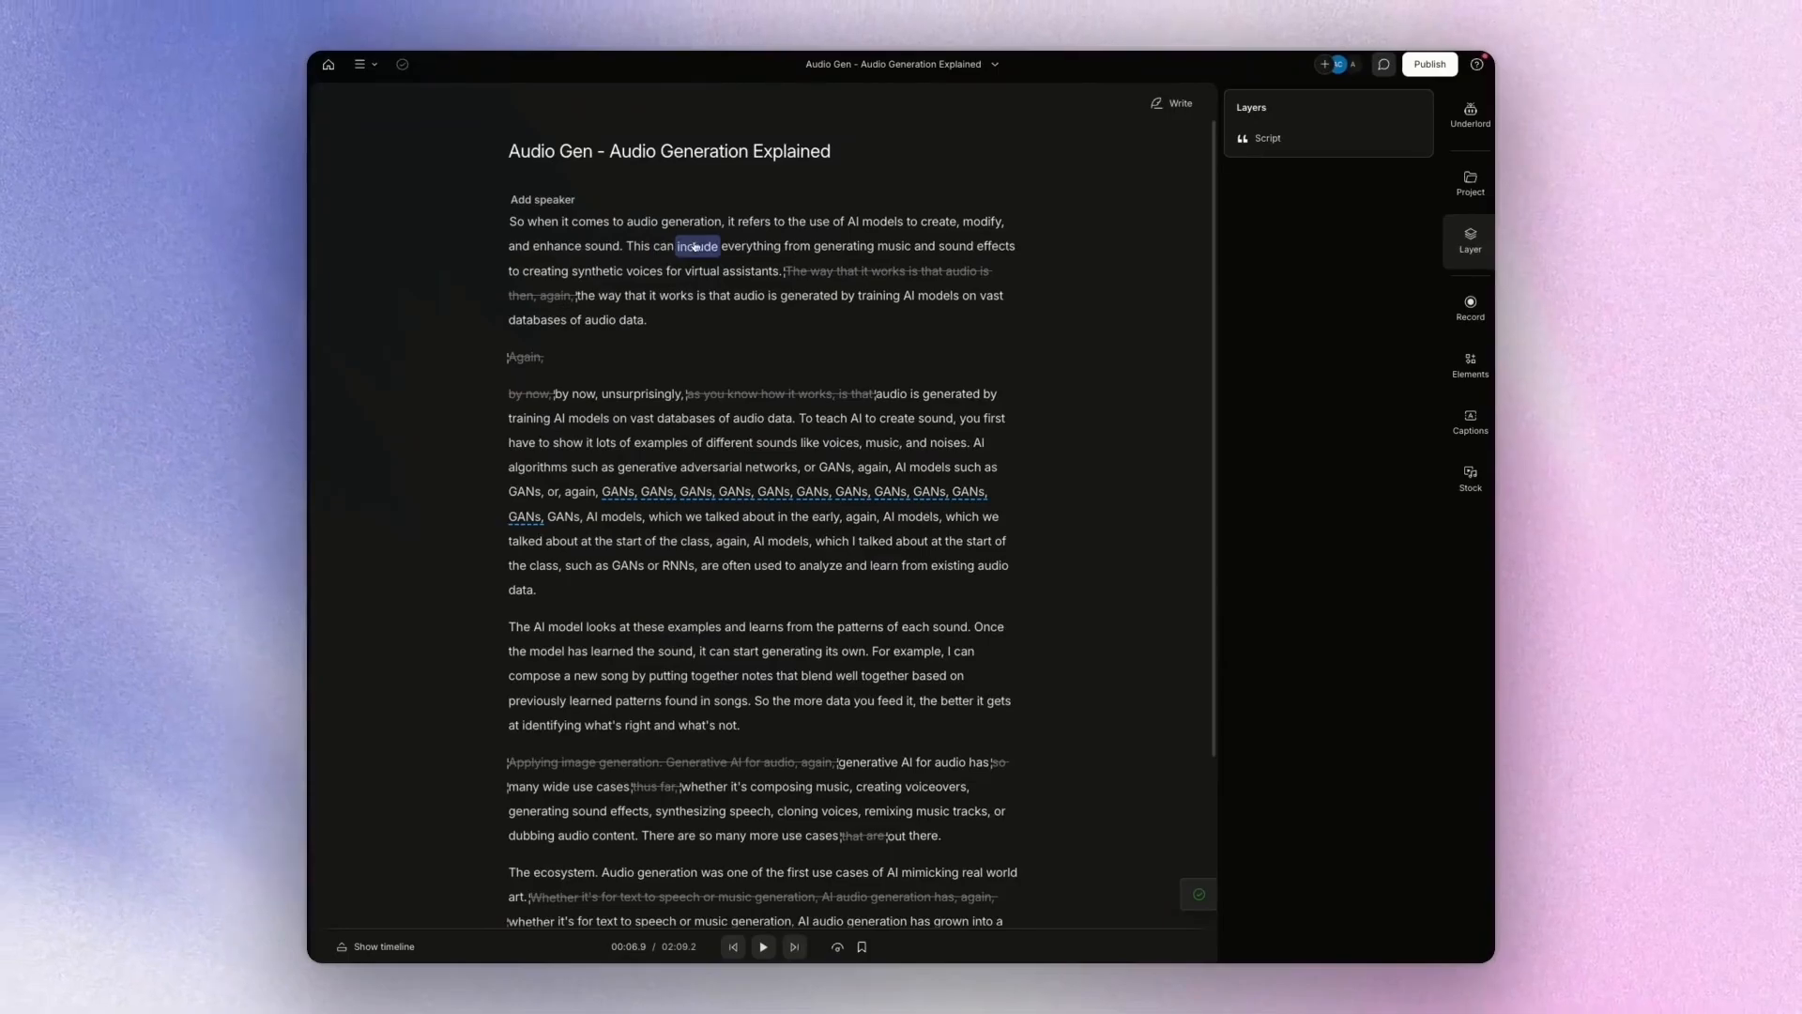
key("space")
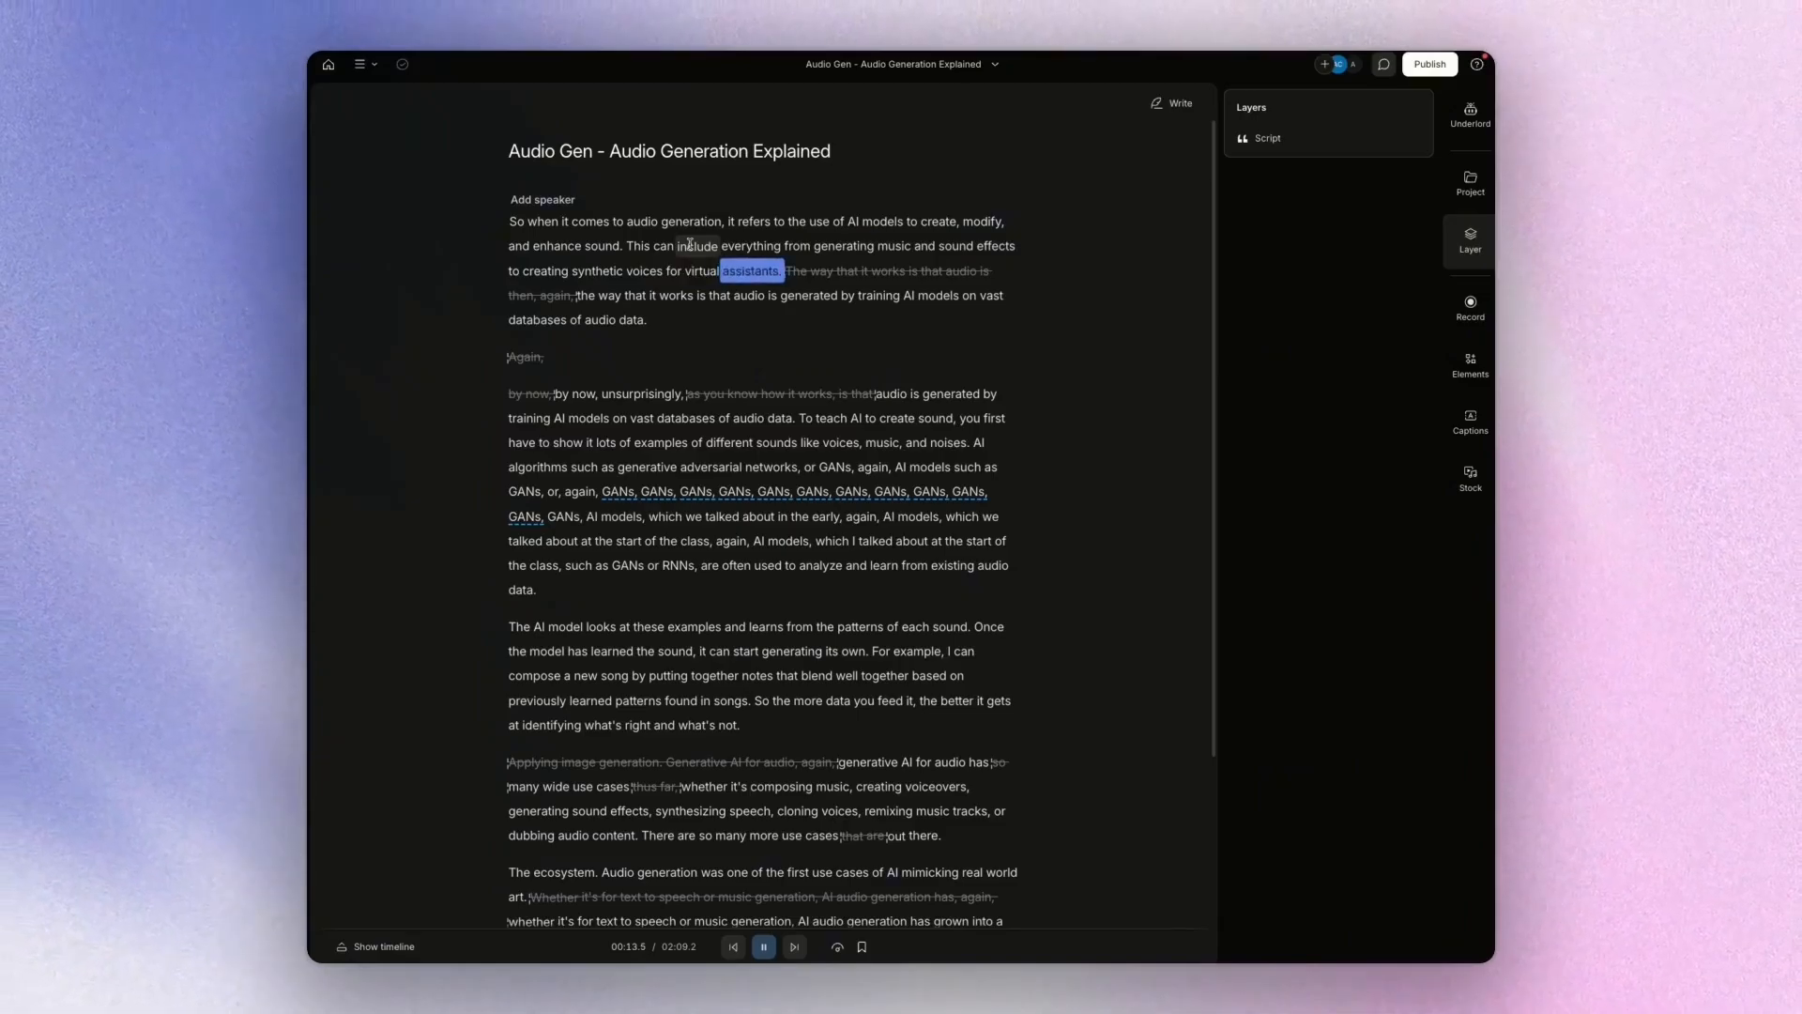
key("space")
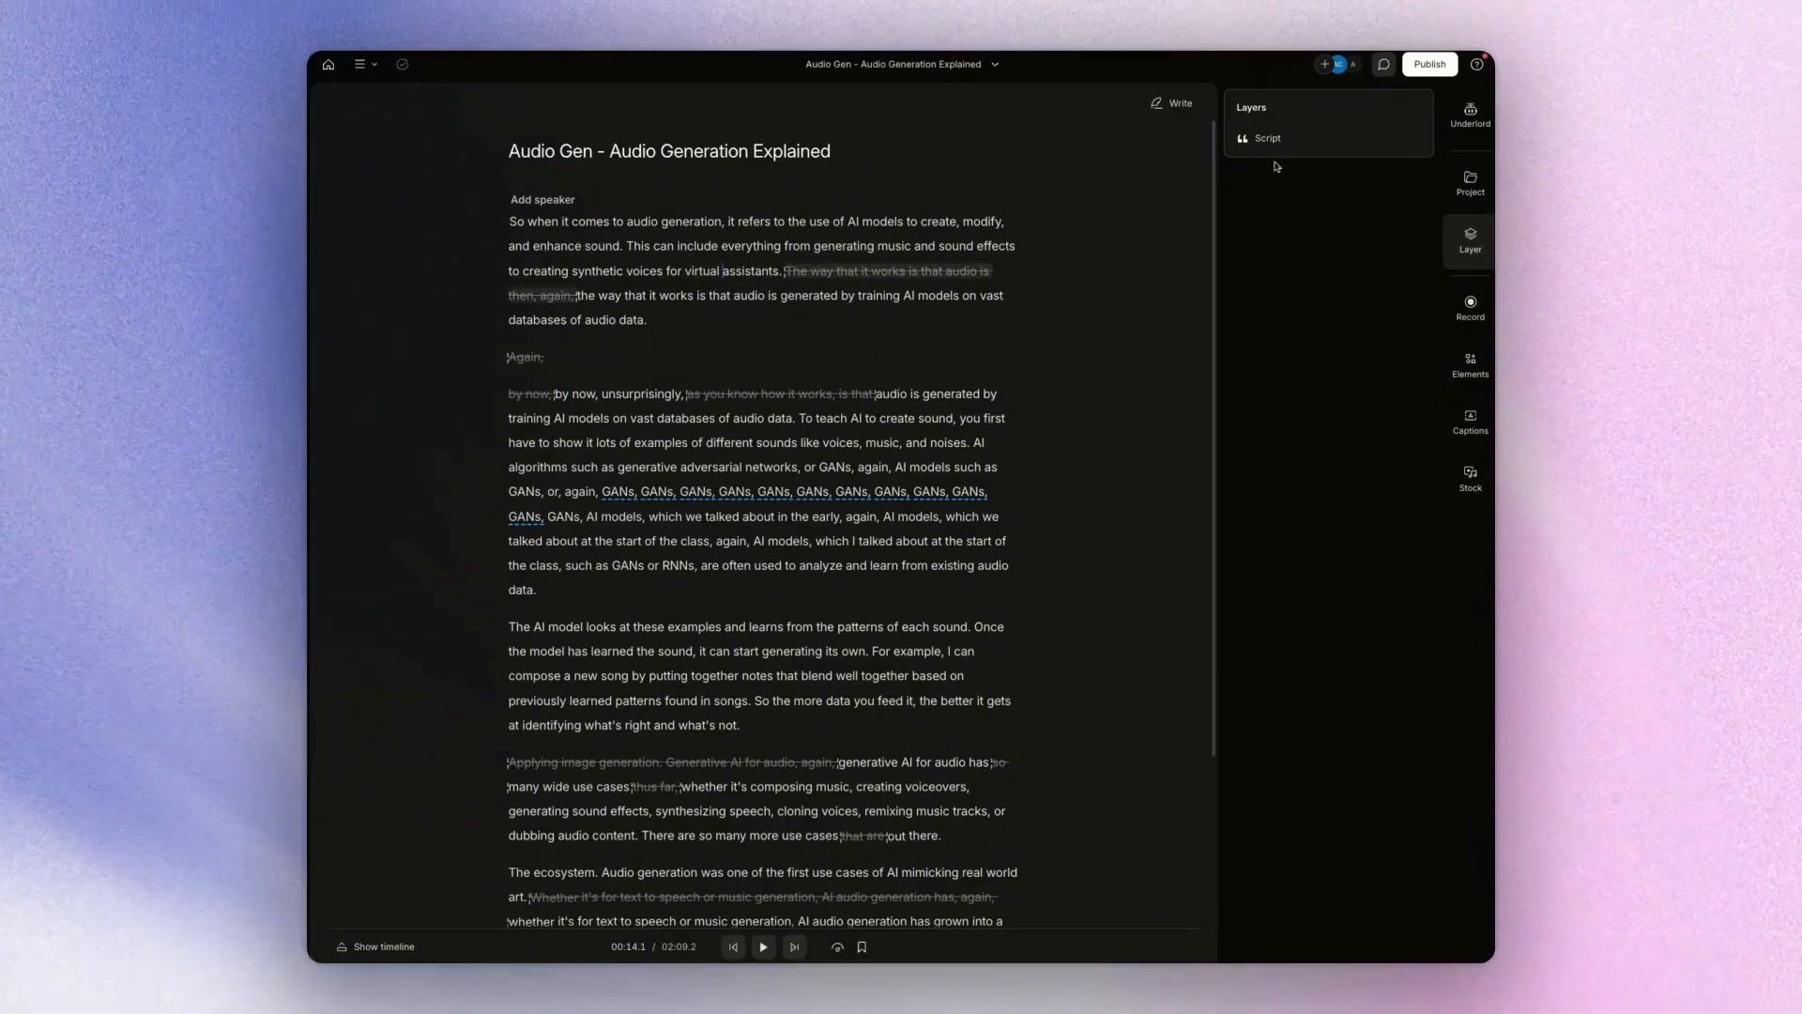
- Find all filler and repeated words in the composition with Remove filler words, and delete every one of them
left_click(1471, 113)
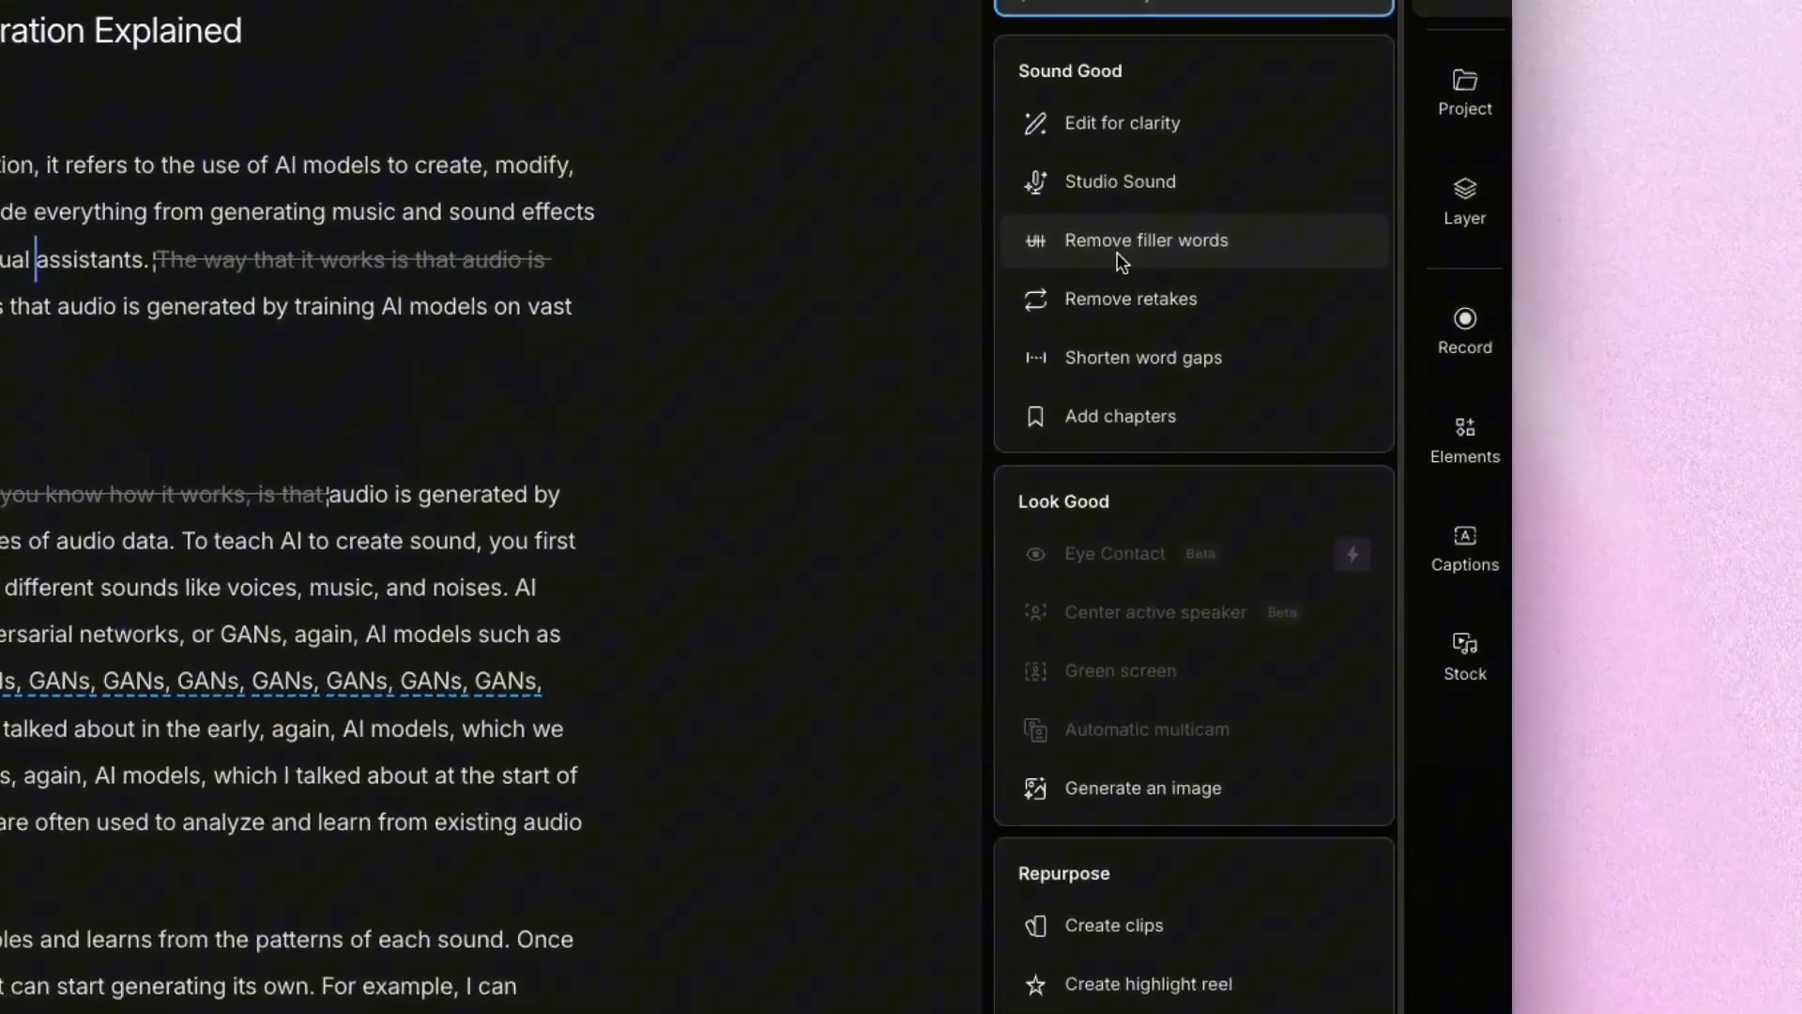
mouse_move(1283, 266)
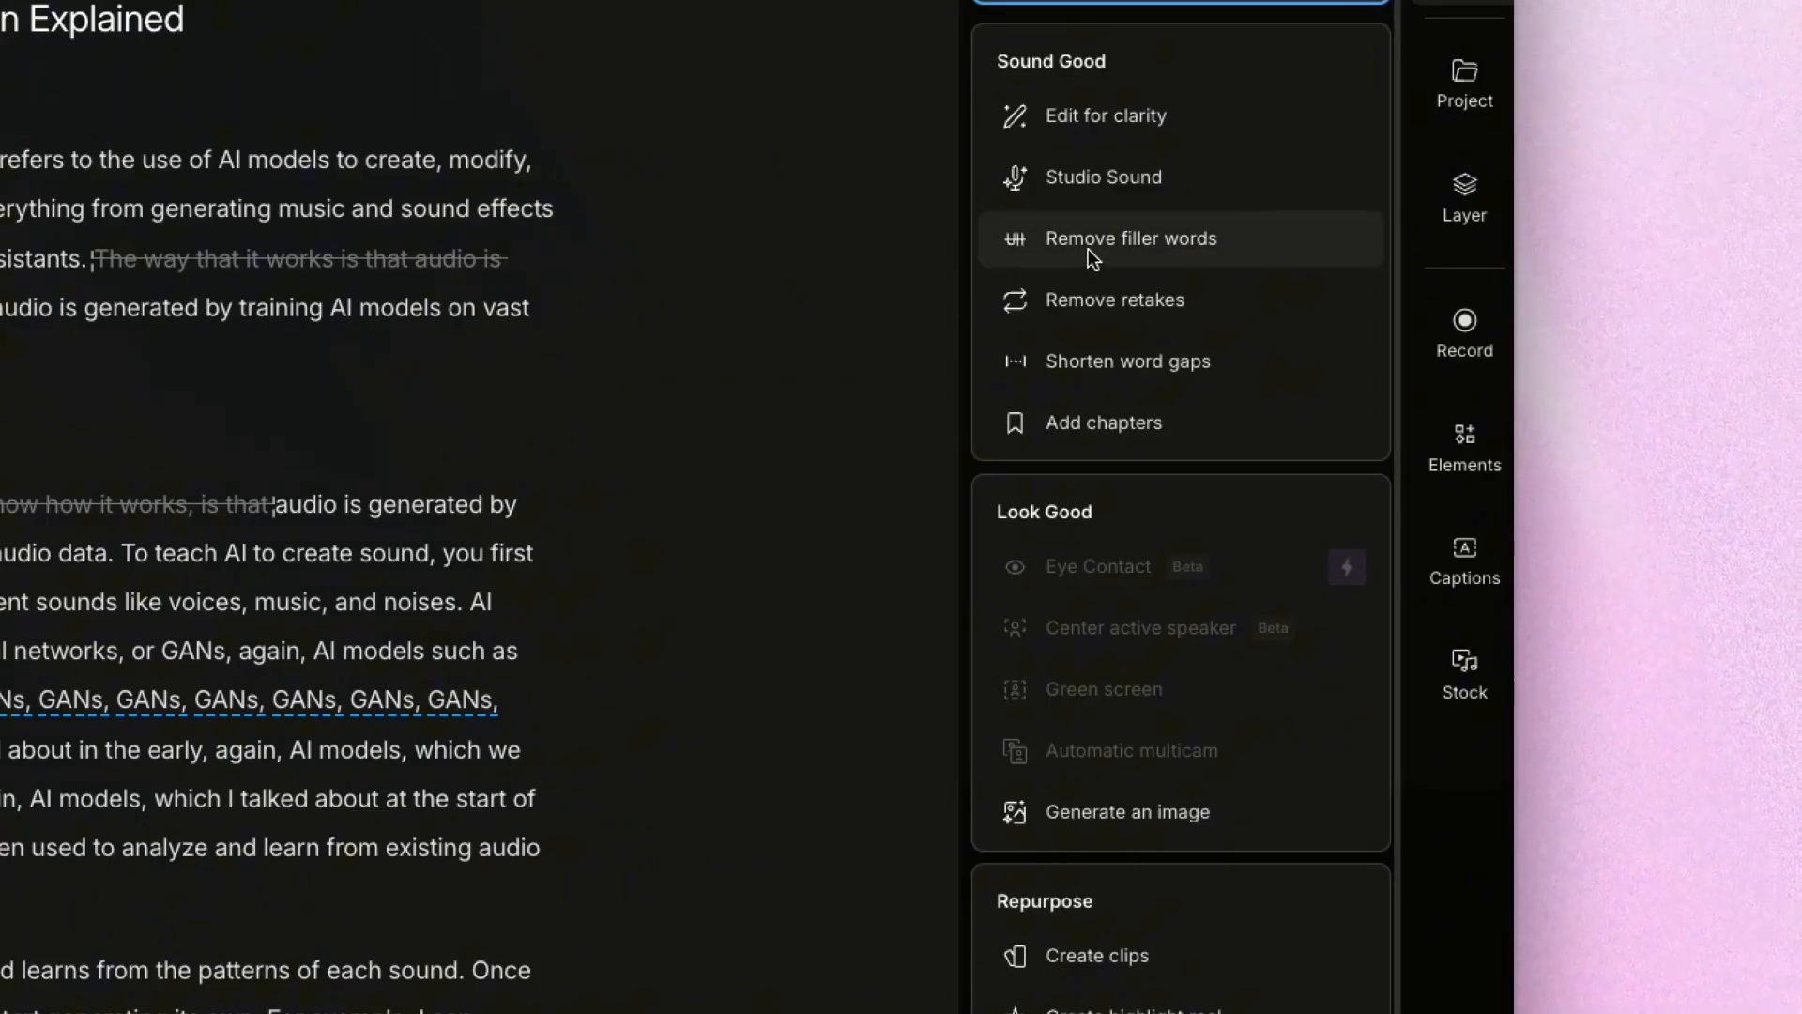
mouse_move(1090, 256)
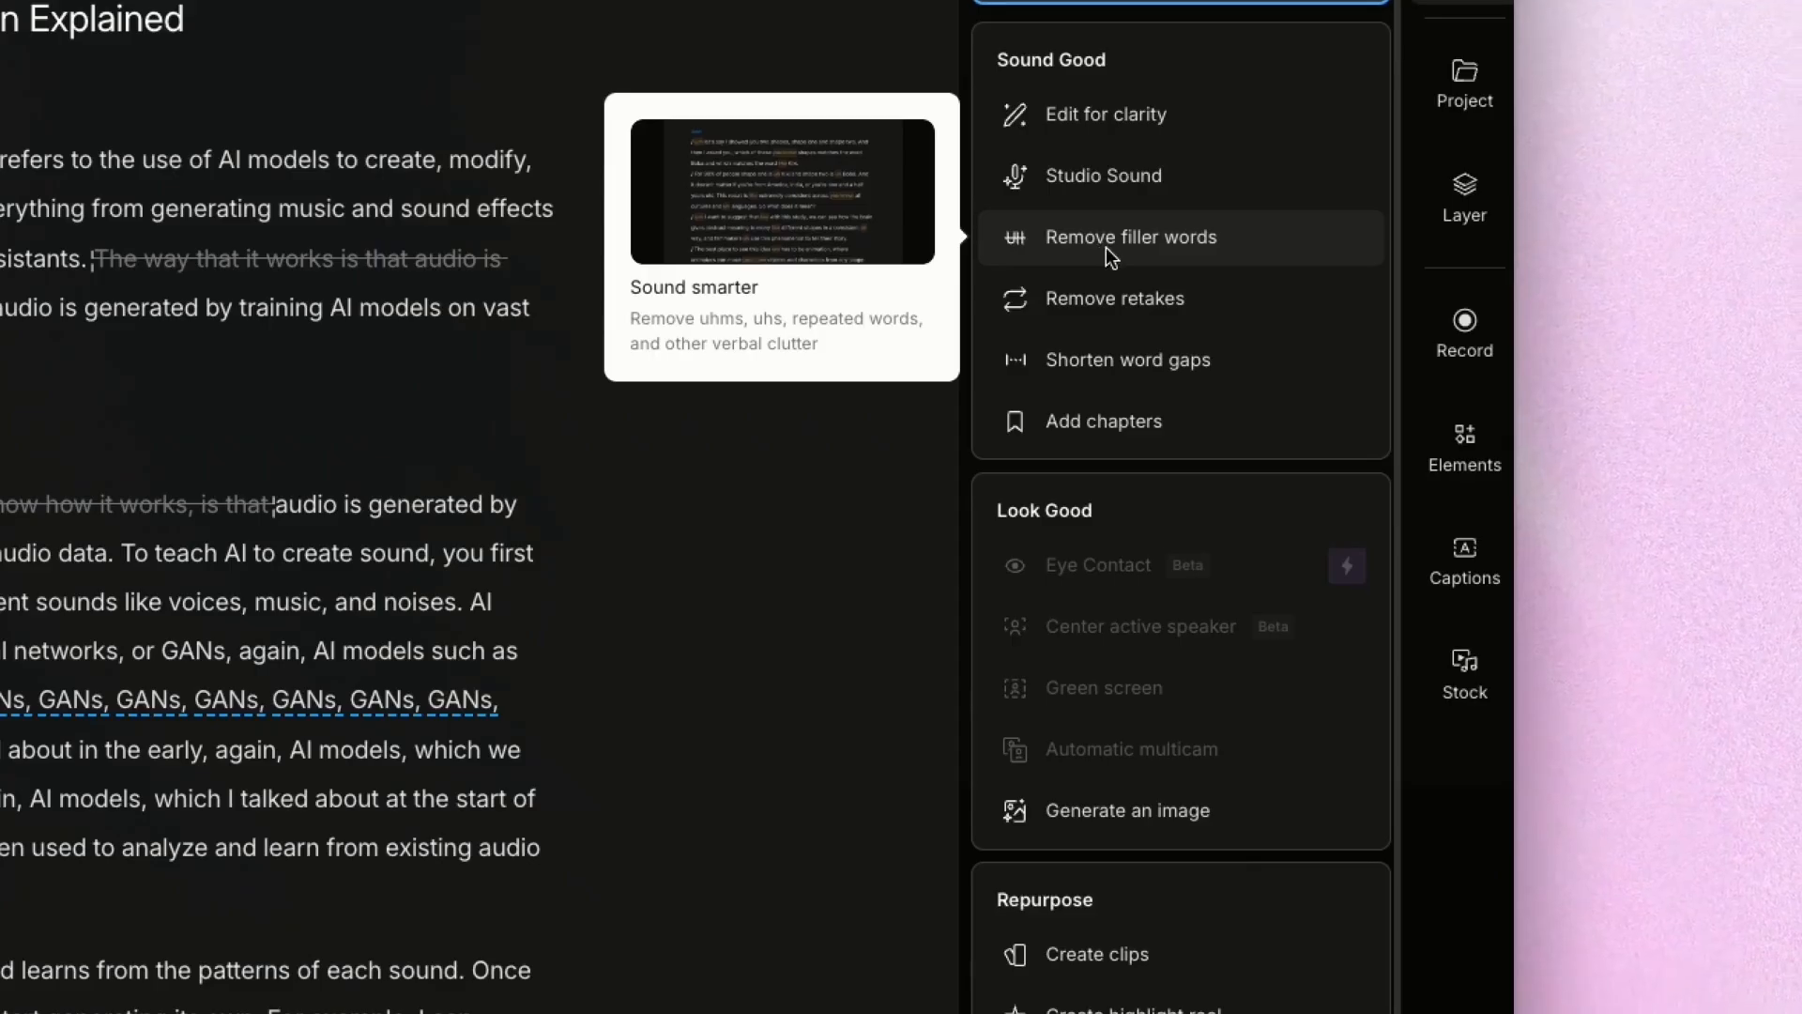
left_click(1110, 248)
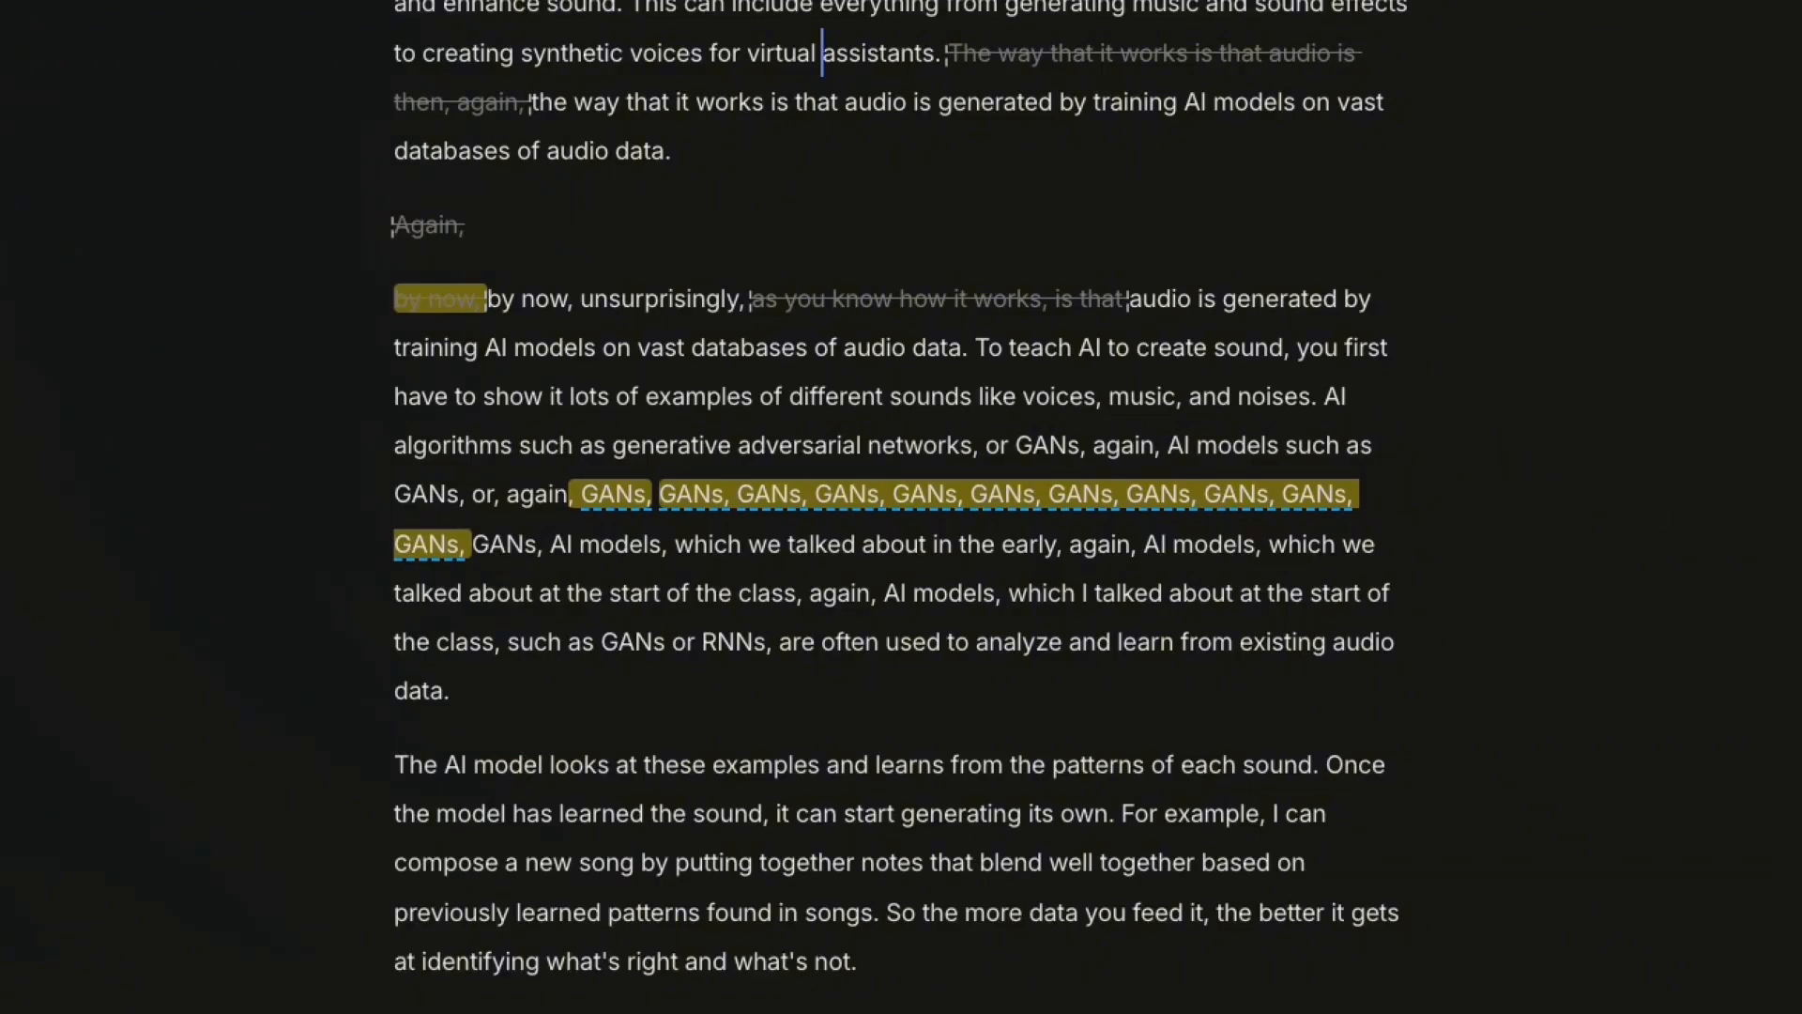
left_click(938, 103)
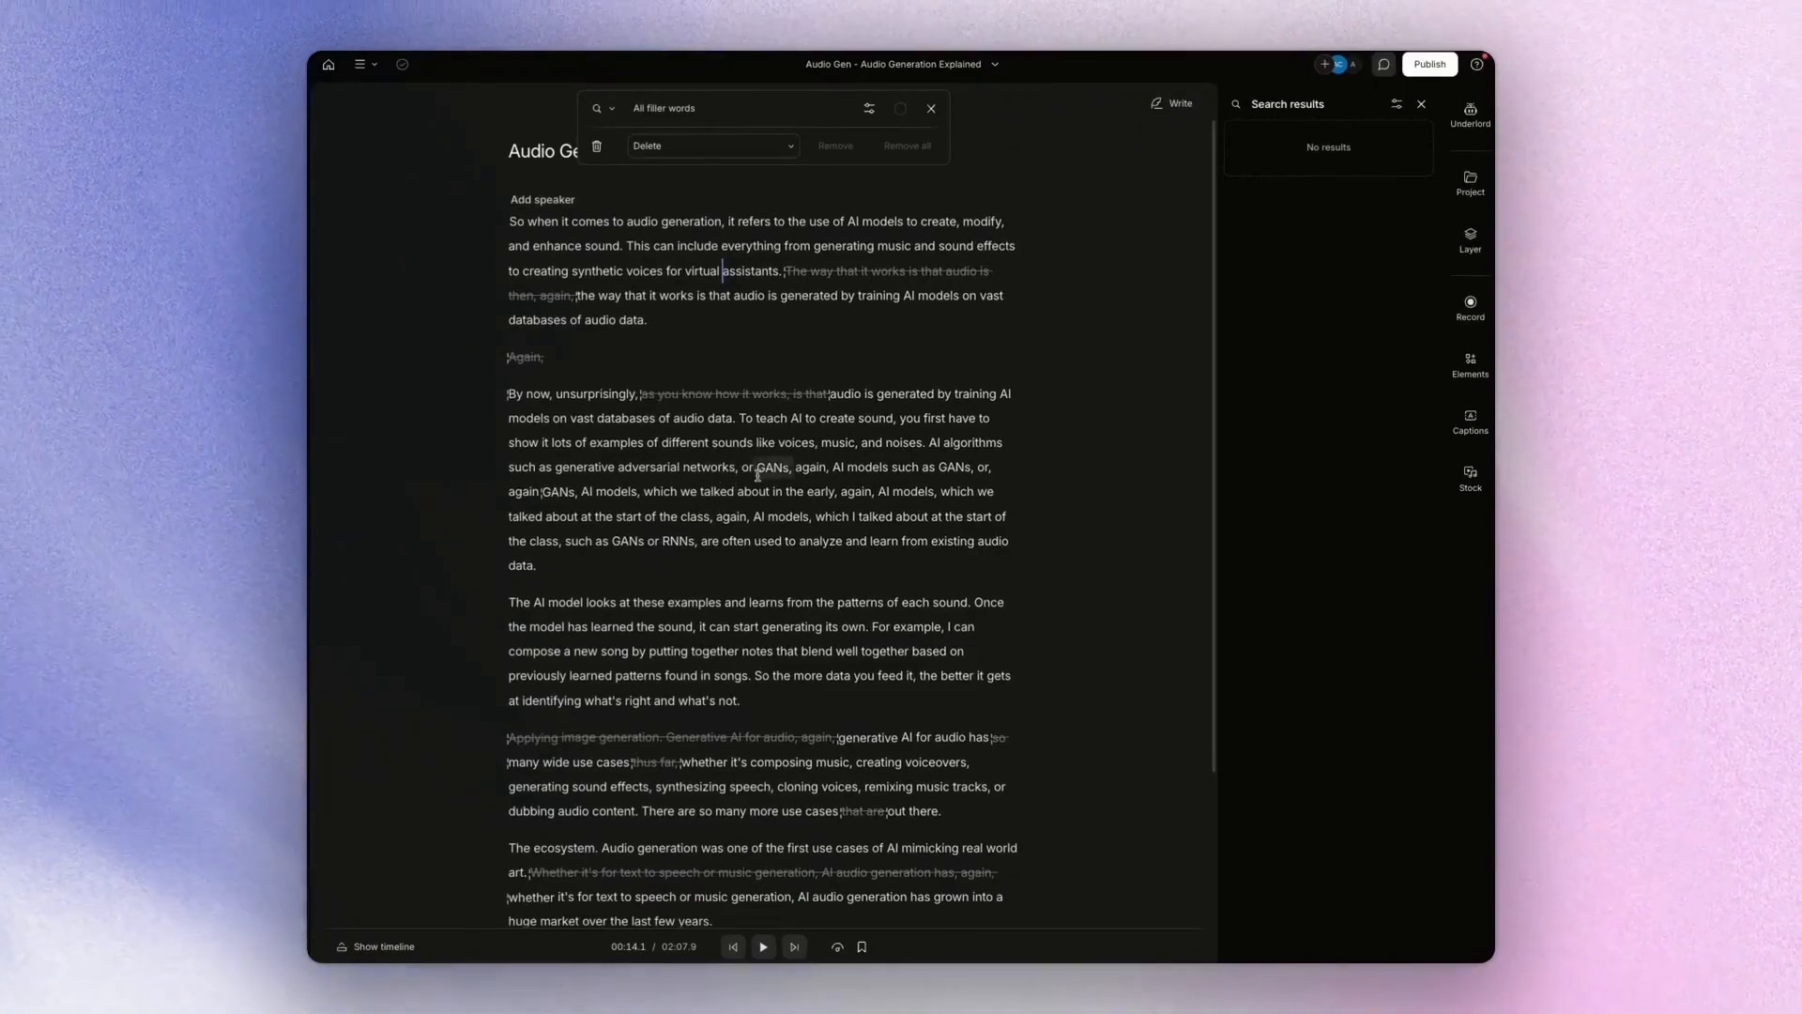
left_click(1421, 103)
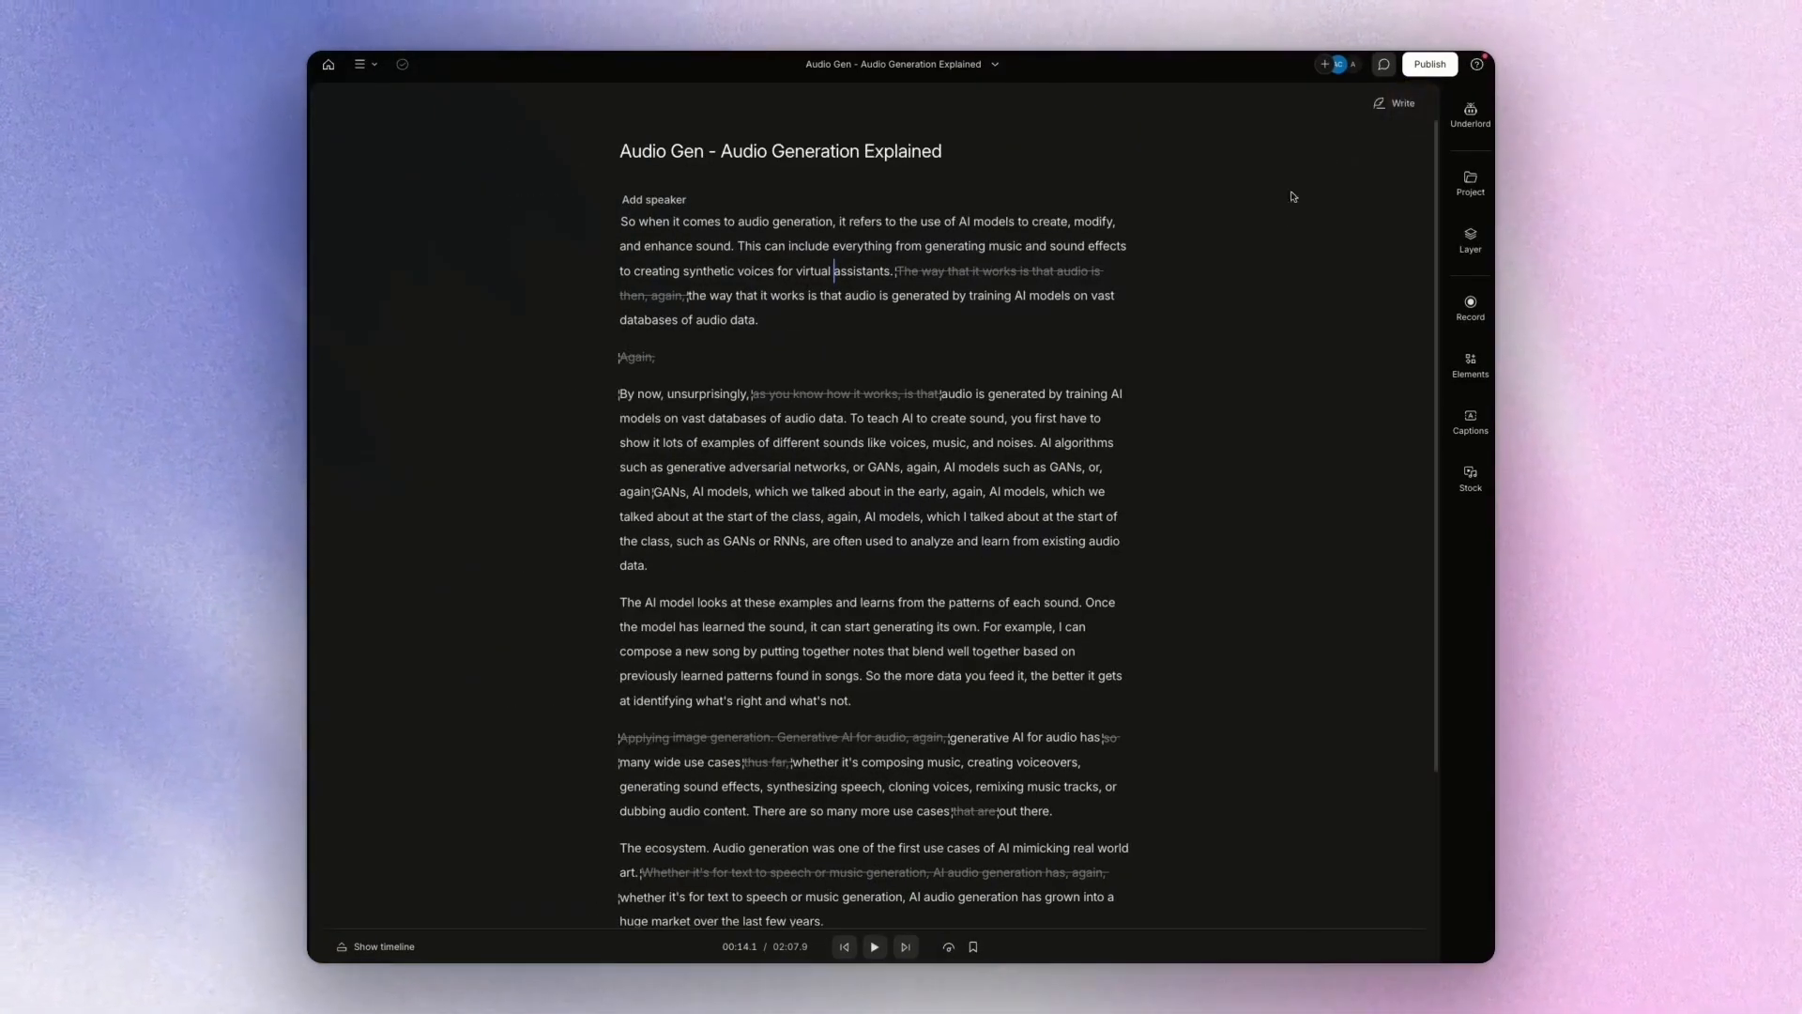
scroll(1342, 164, "down", 3)
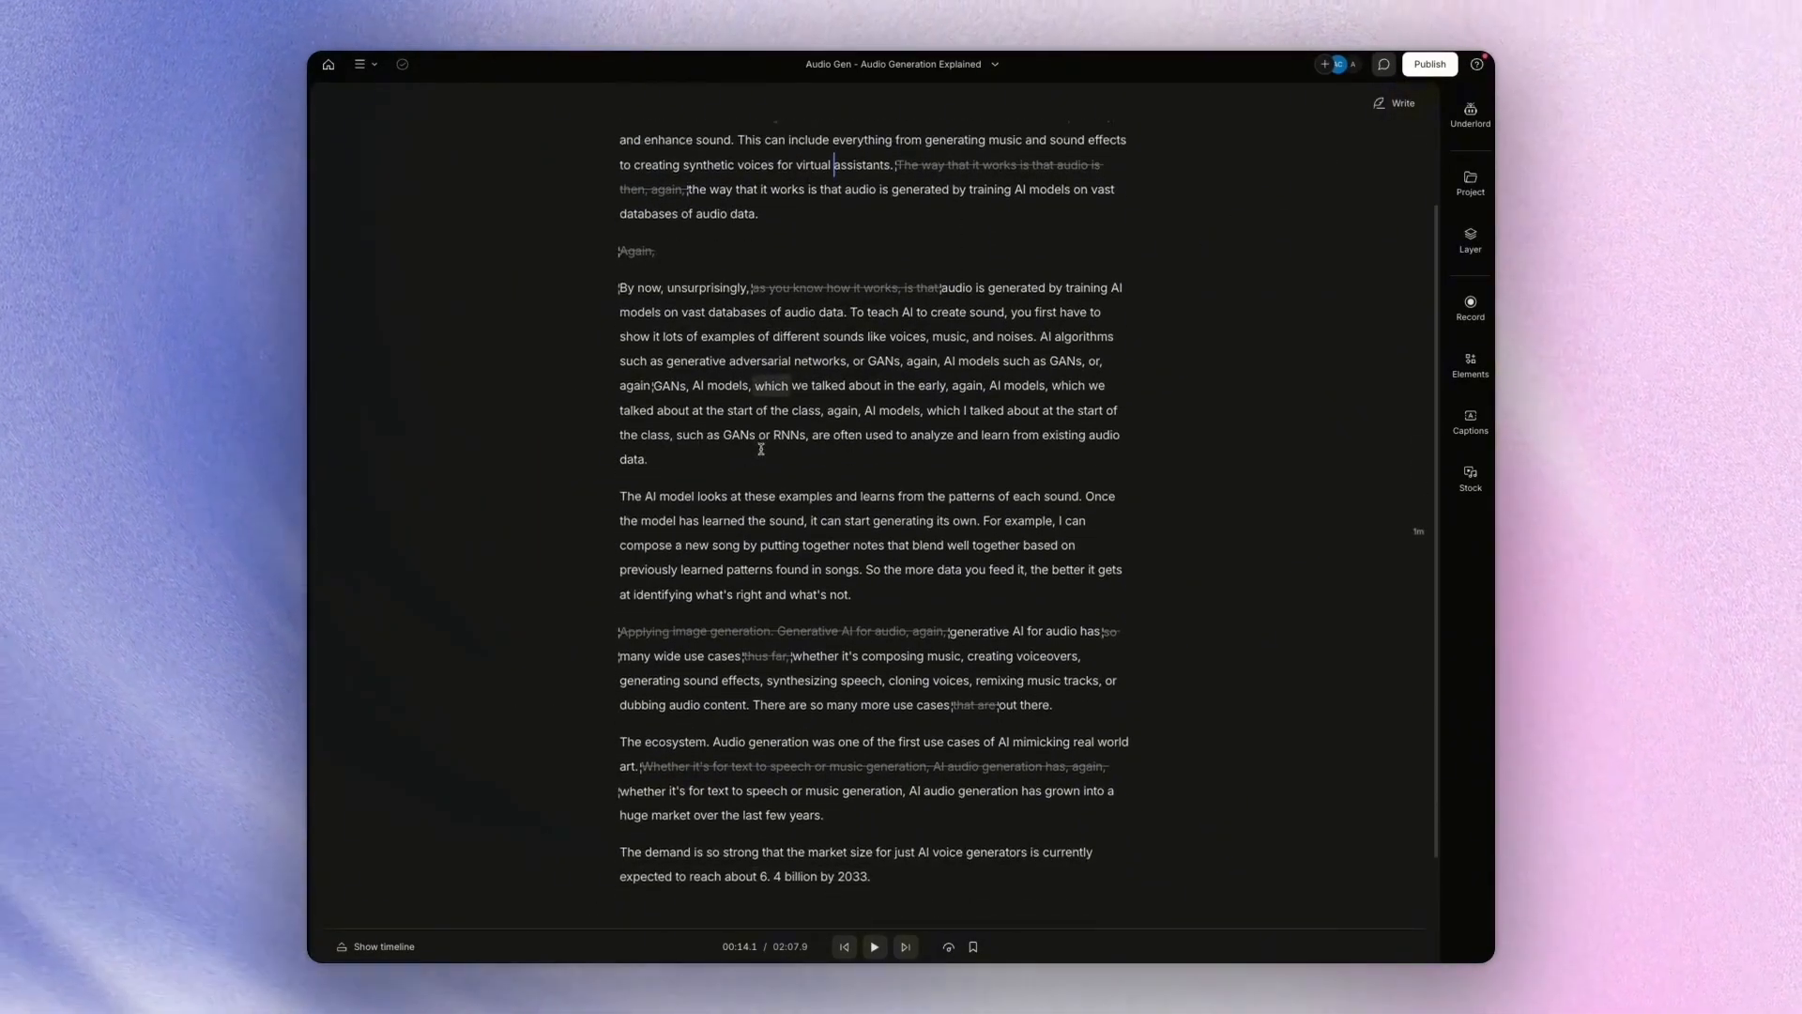
scroll(1342, 164, "up", 2)
- Check the composition for word gaps of 3 seconds or more with Shorten word gaps, and dismiss the search
left_click(1467, 111)
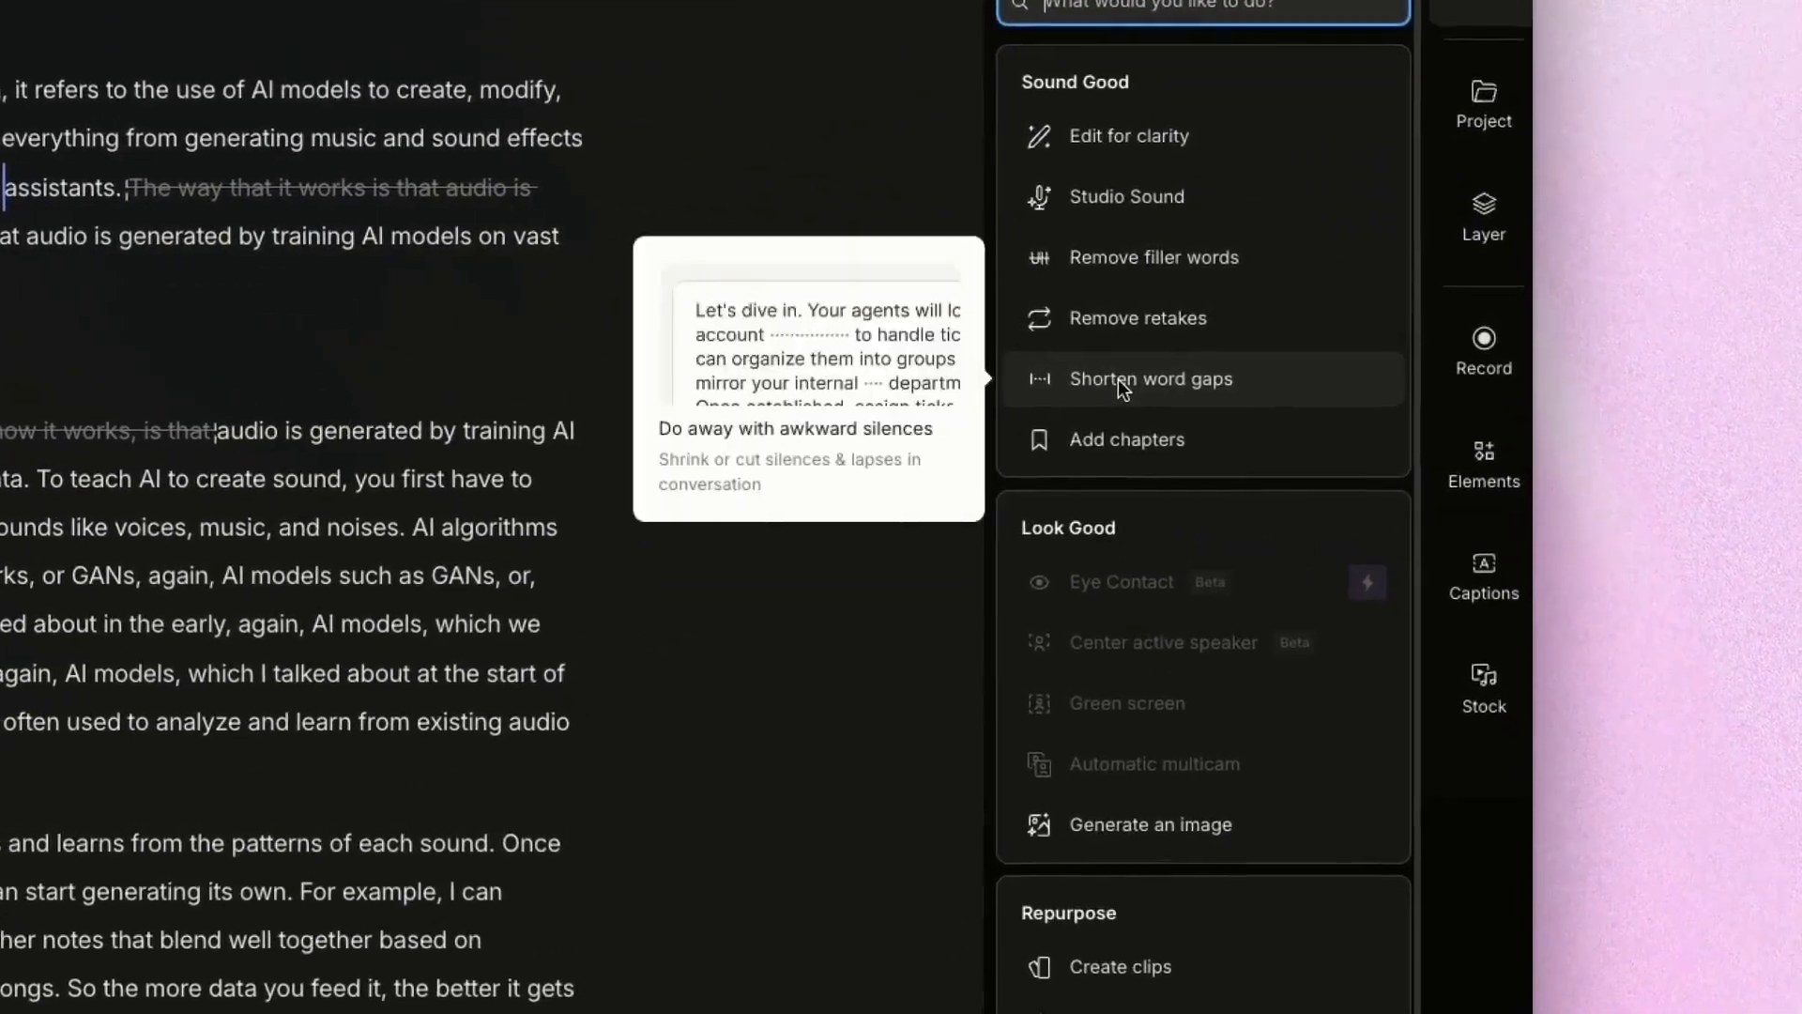
left_click(1295, 323)
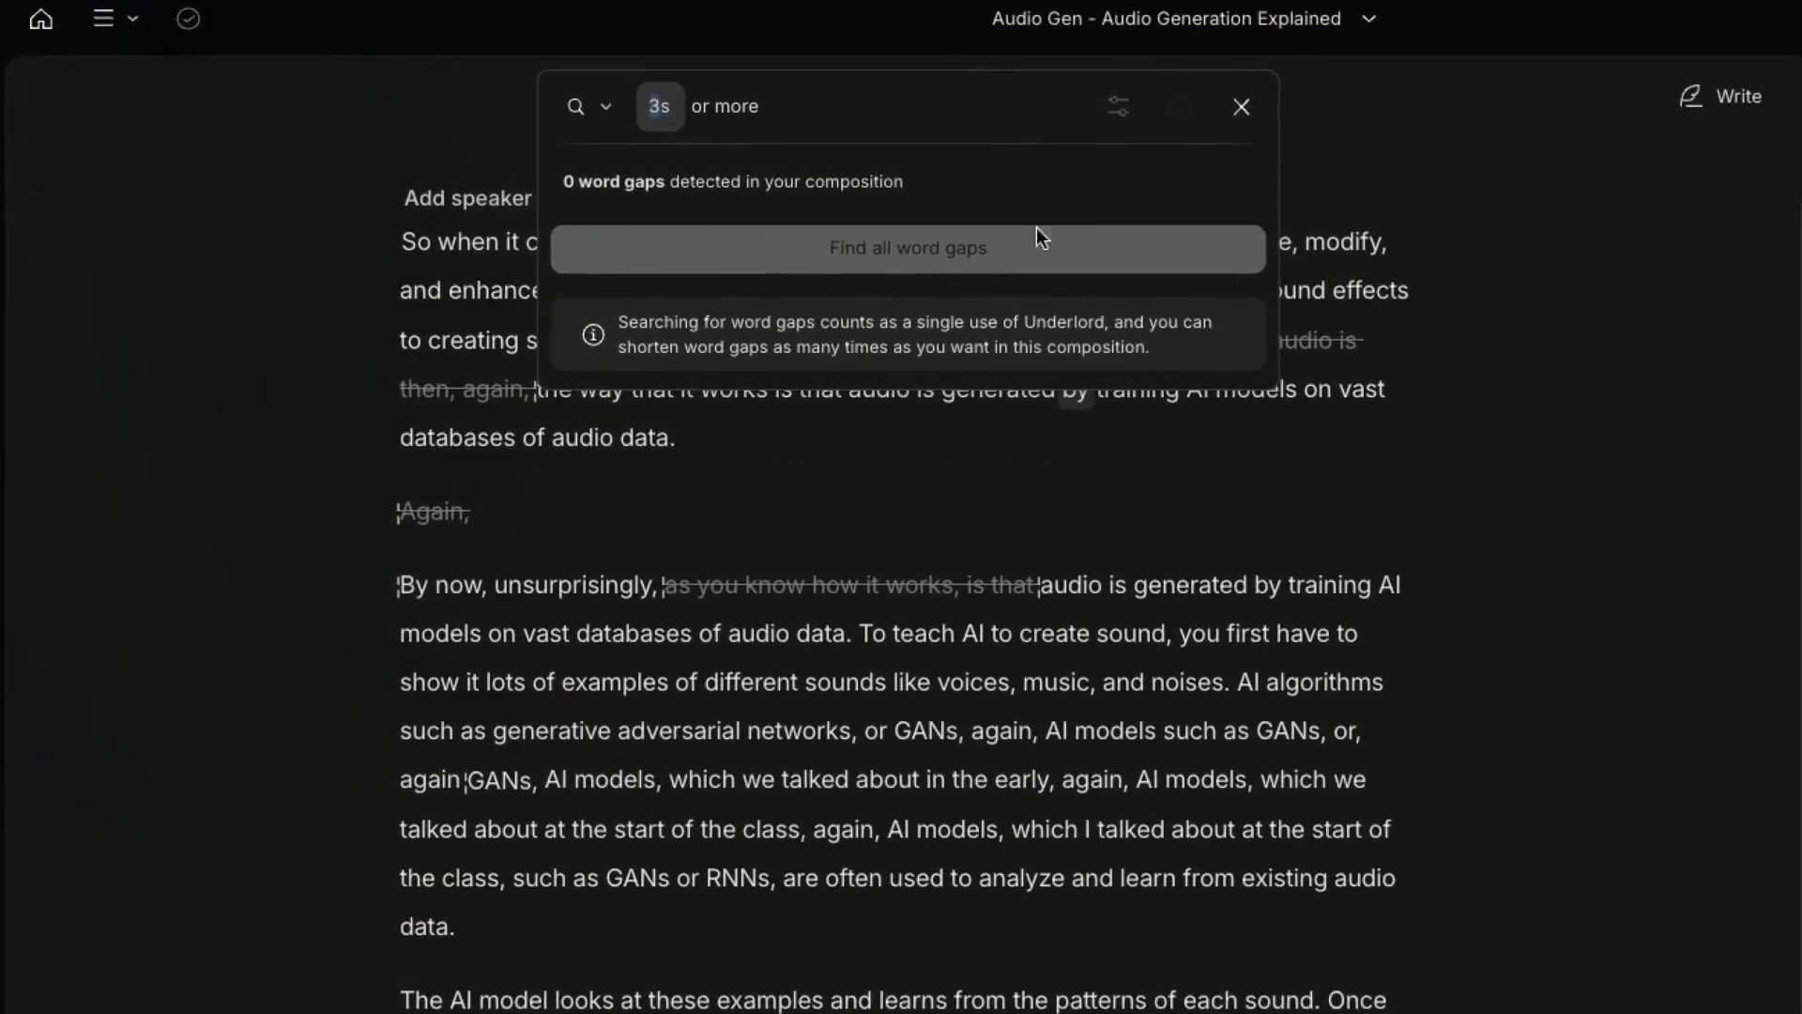
left_click(1258, 109)
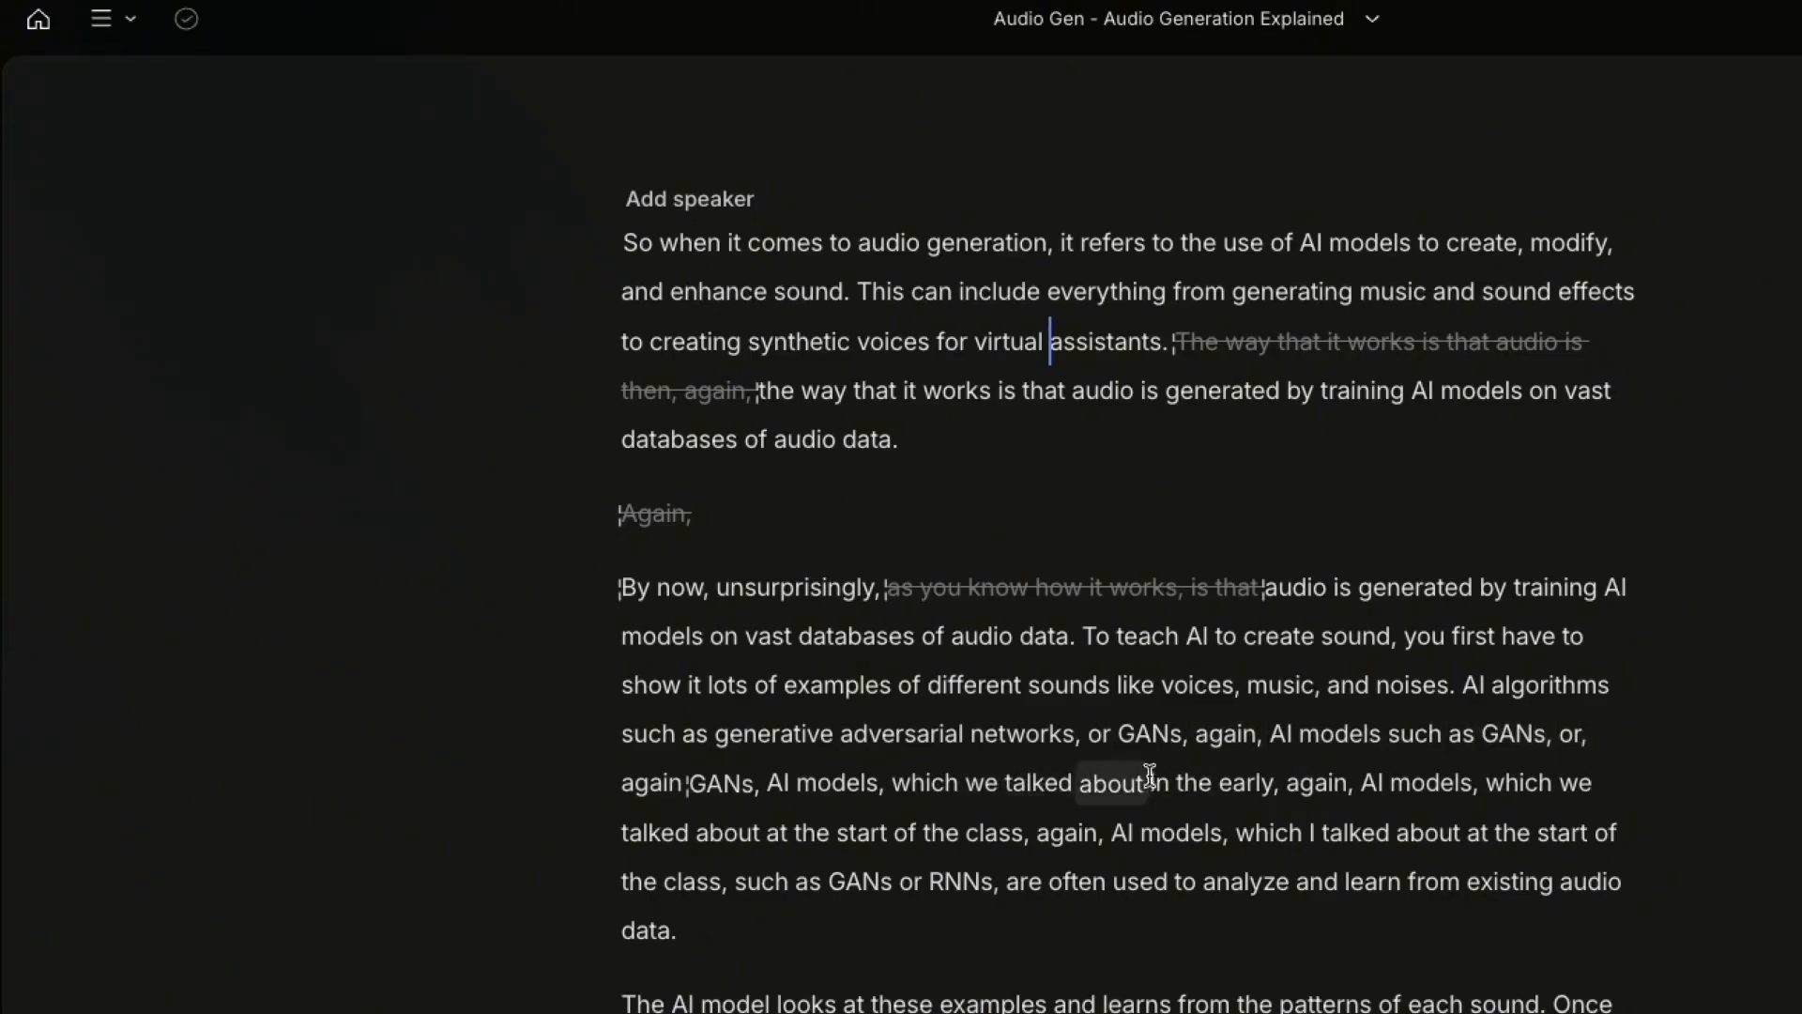
scroll(1007, 798, "down", 2)
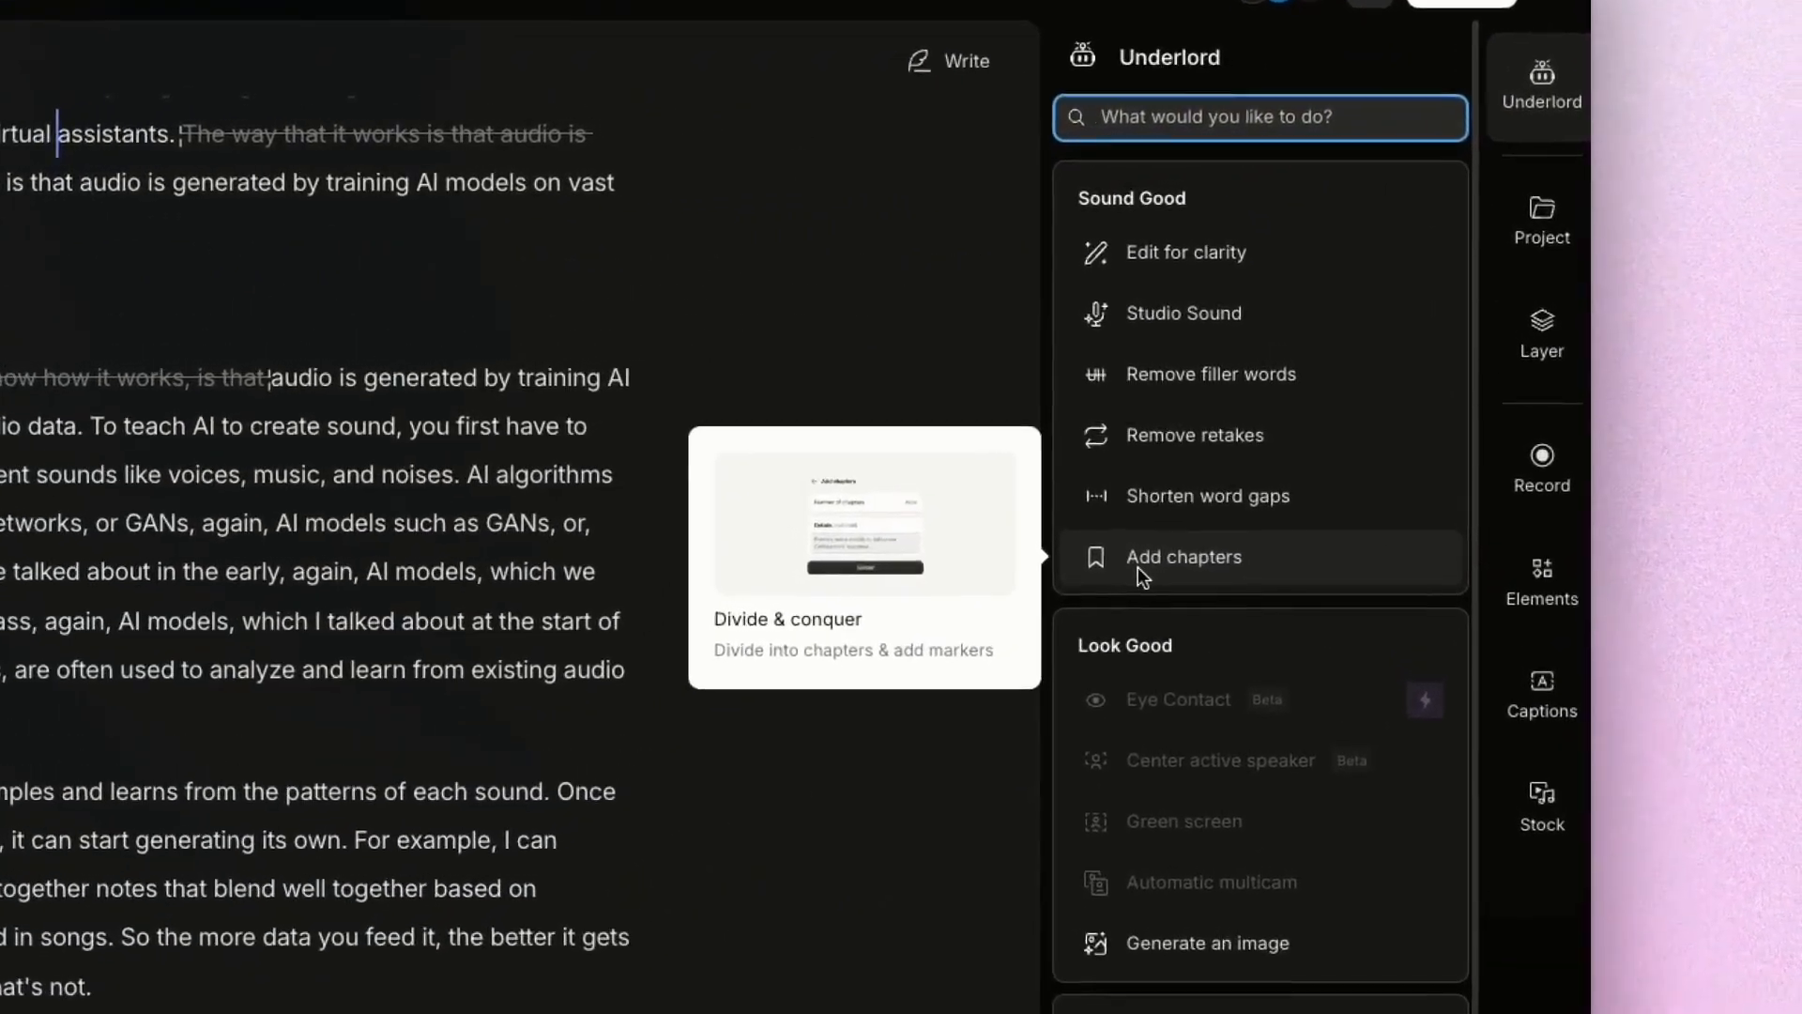
- Generate 4 chapters for the composition with Add chapters and add them to the script
left_click(1138, 567)
left_click(1426, 195)
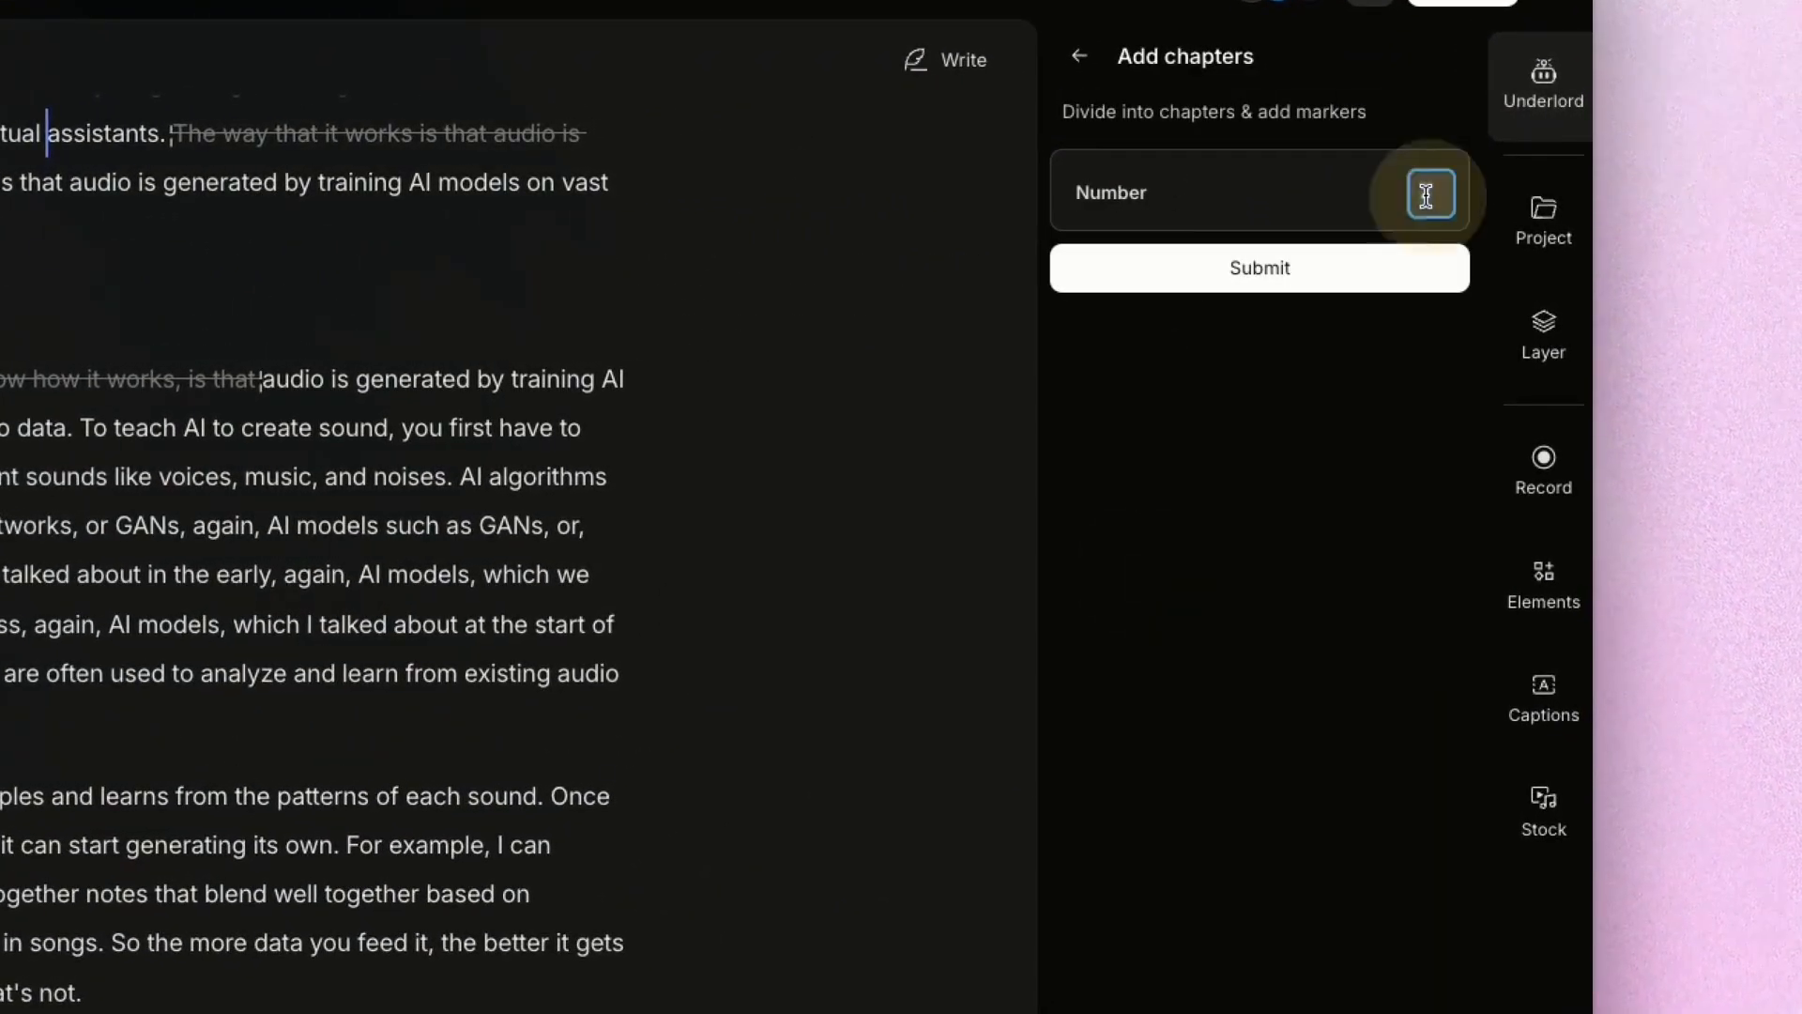
type("3")
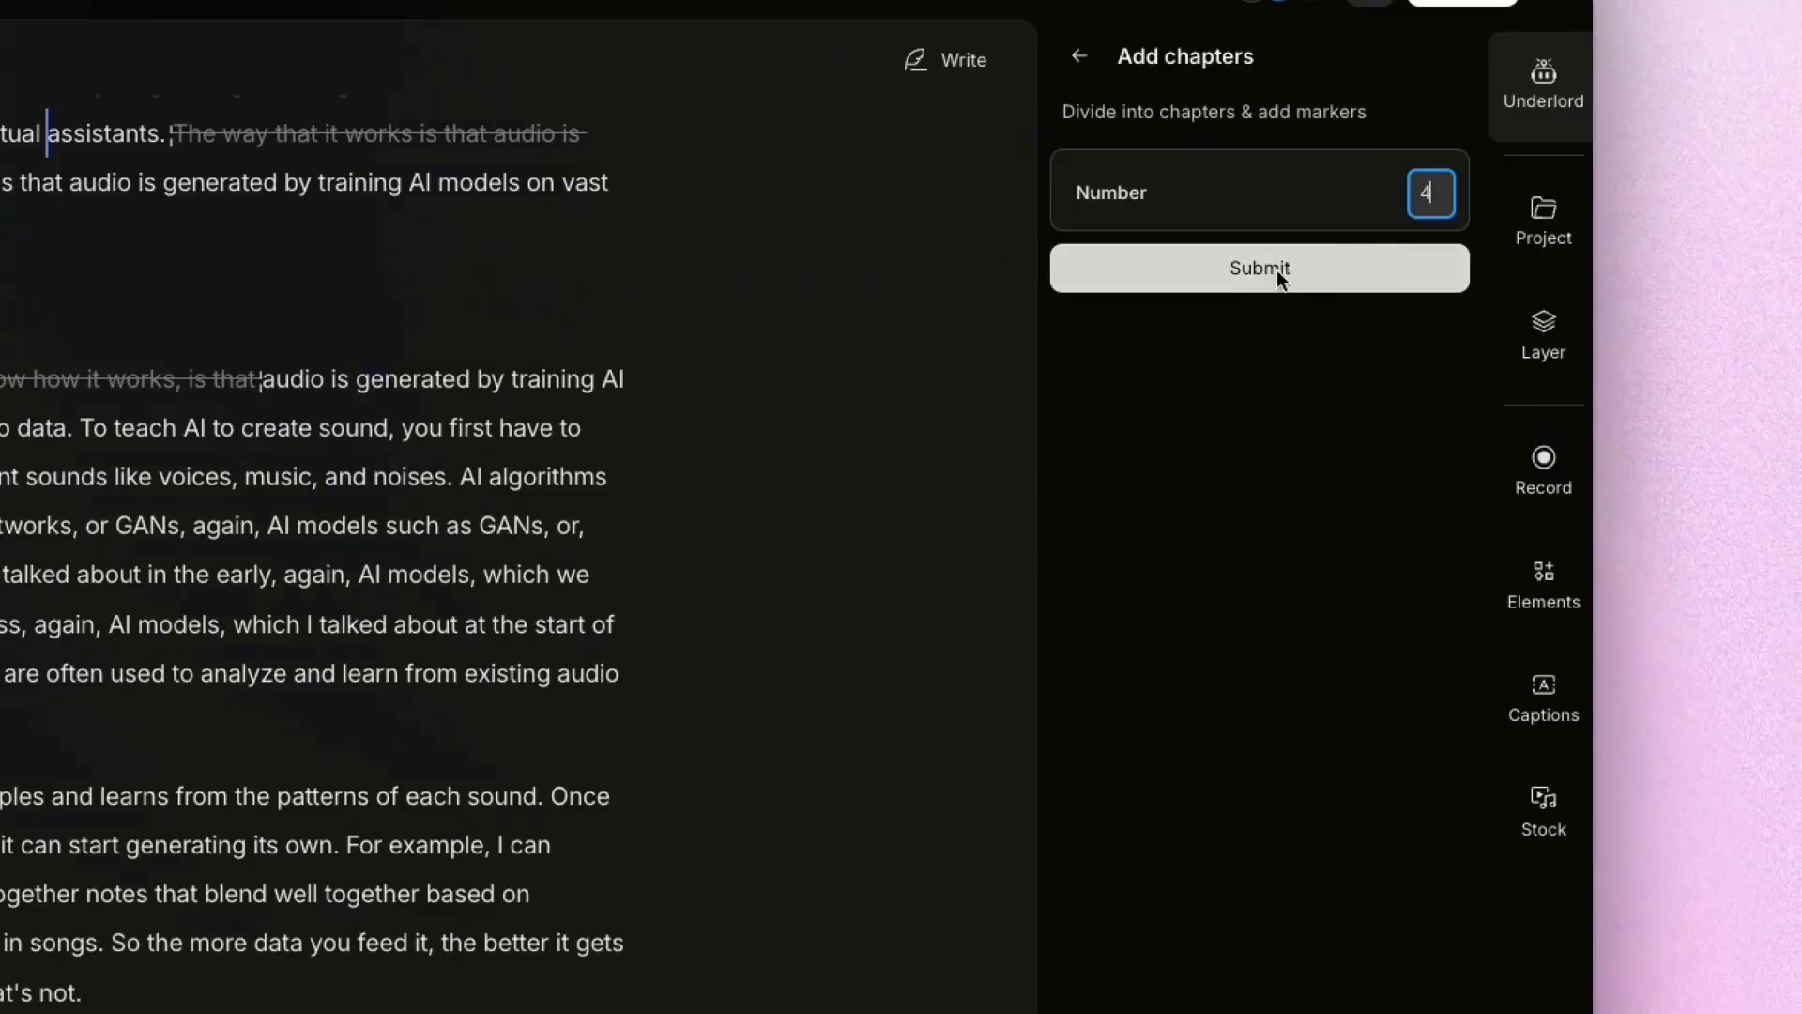
left_click(1225, 278)
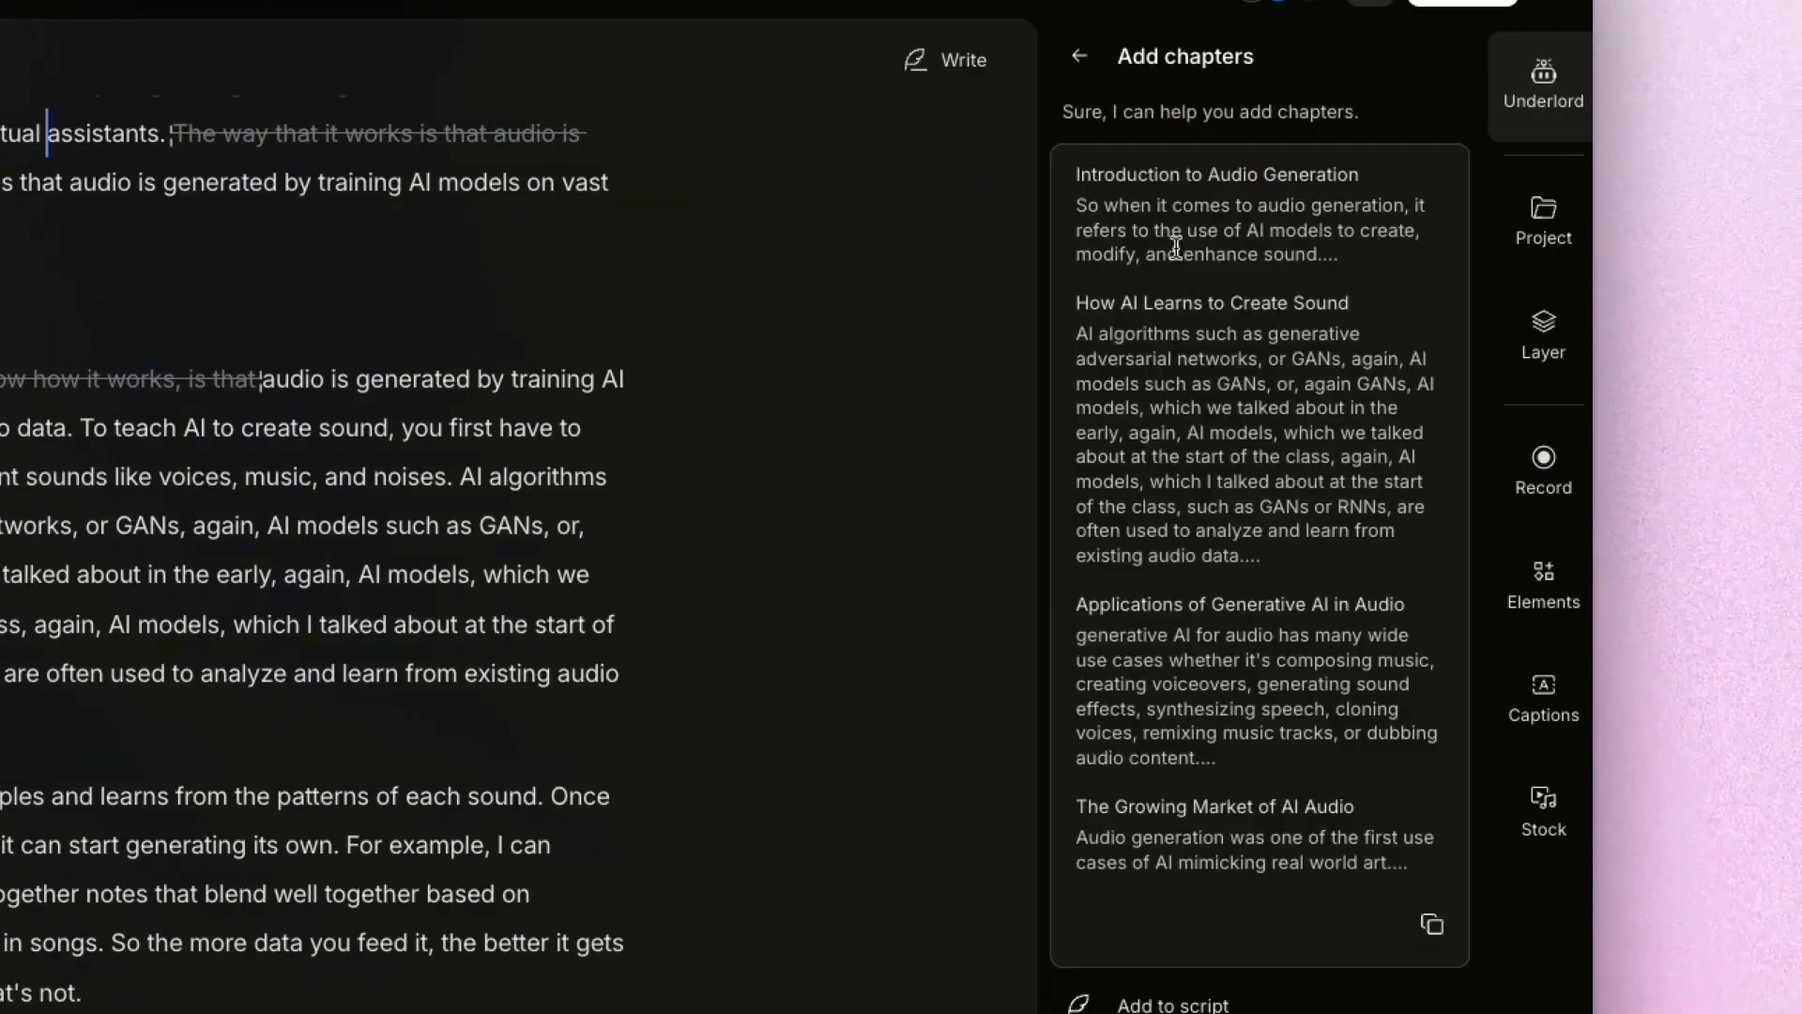
- Review the chapter headings and where they divide the text throughout the script
scroll(426, 510, "up", 3)
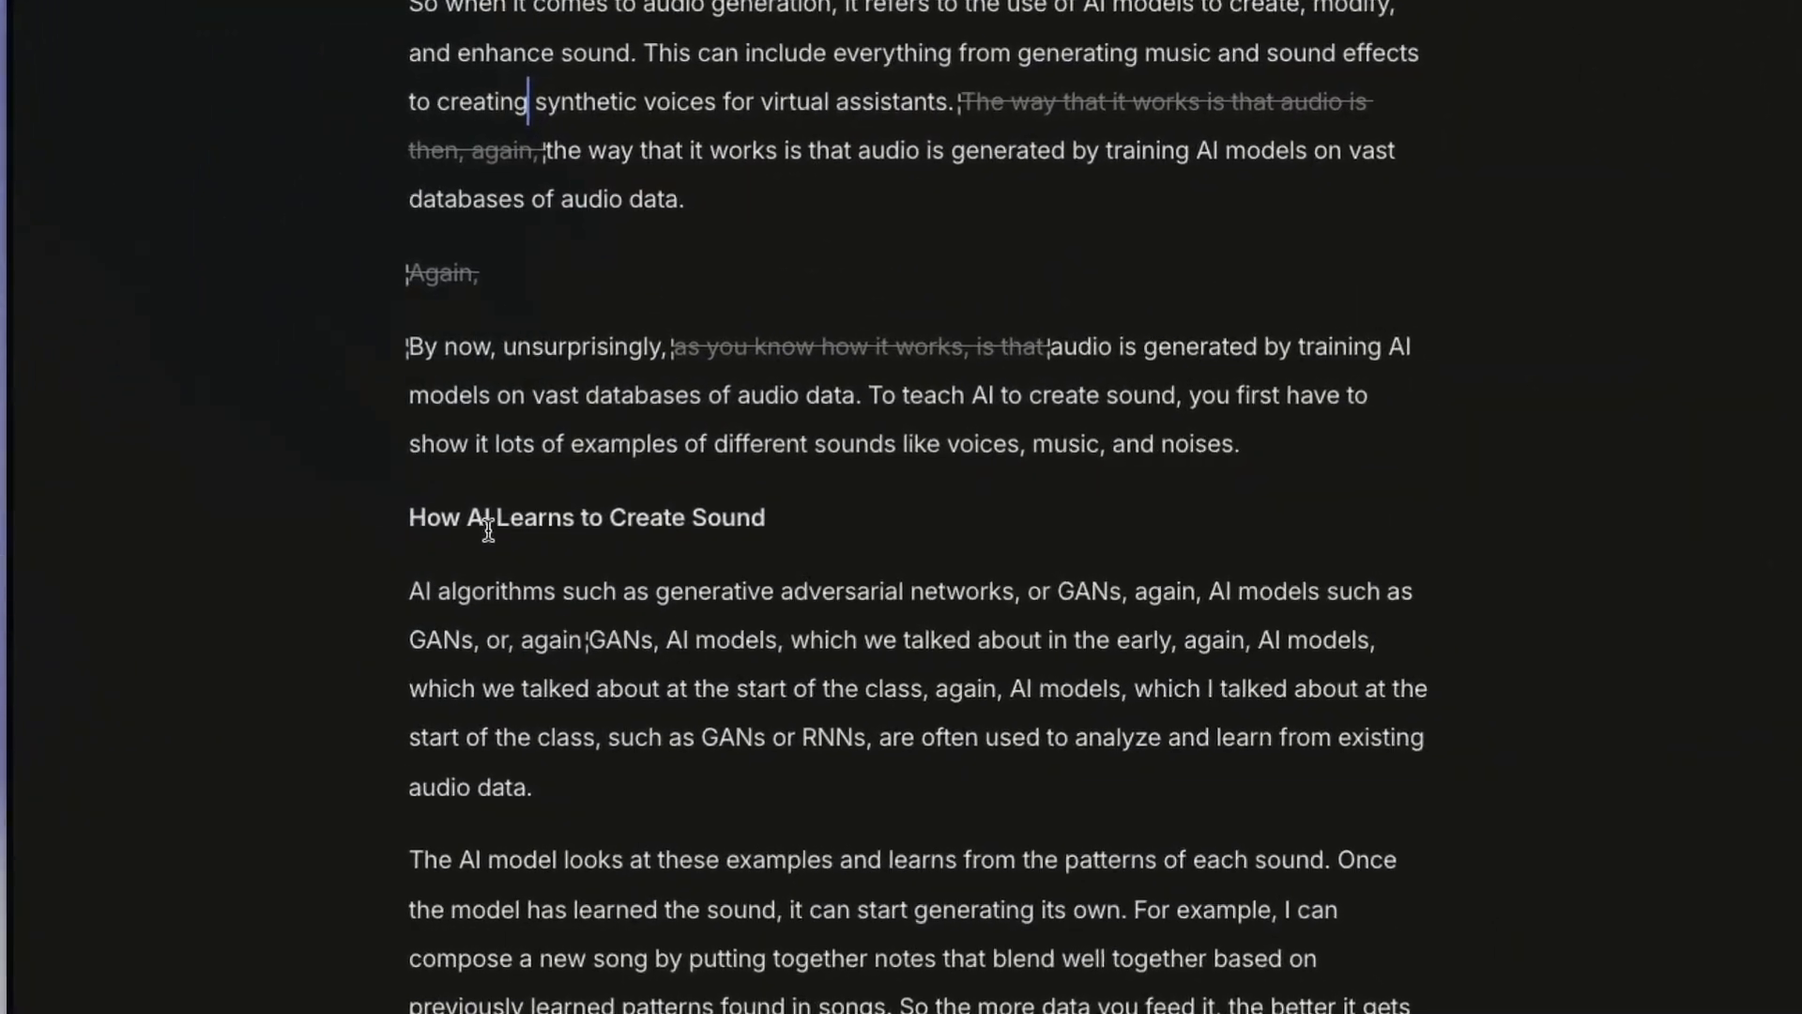
scroll(488, 531, "up", 2)
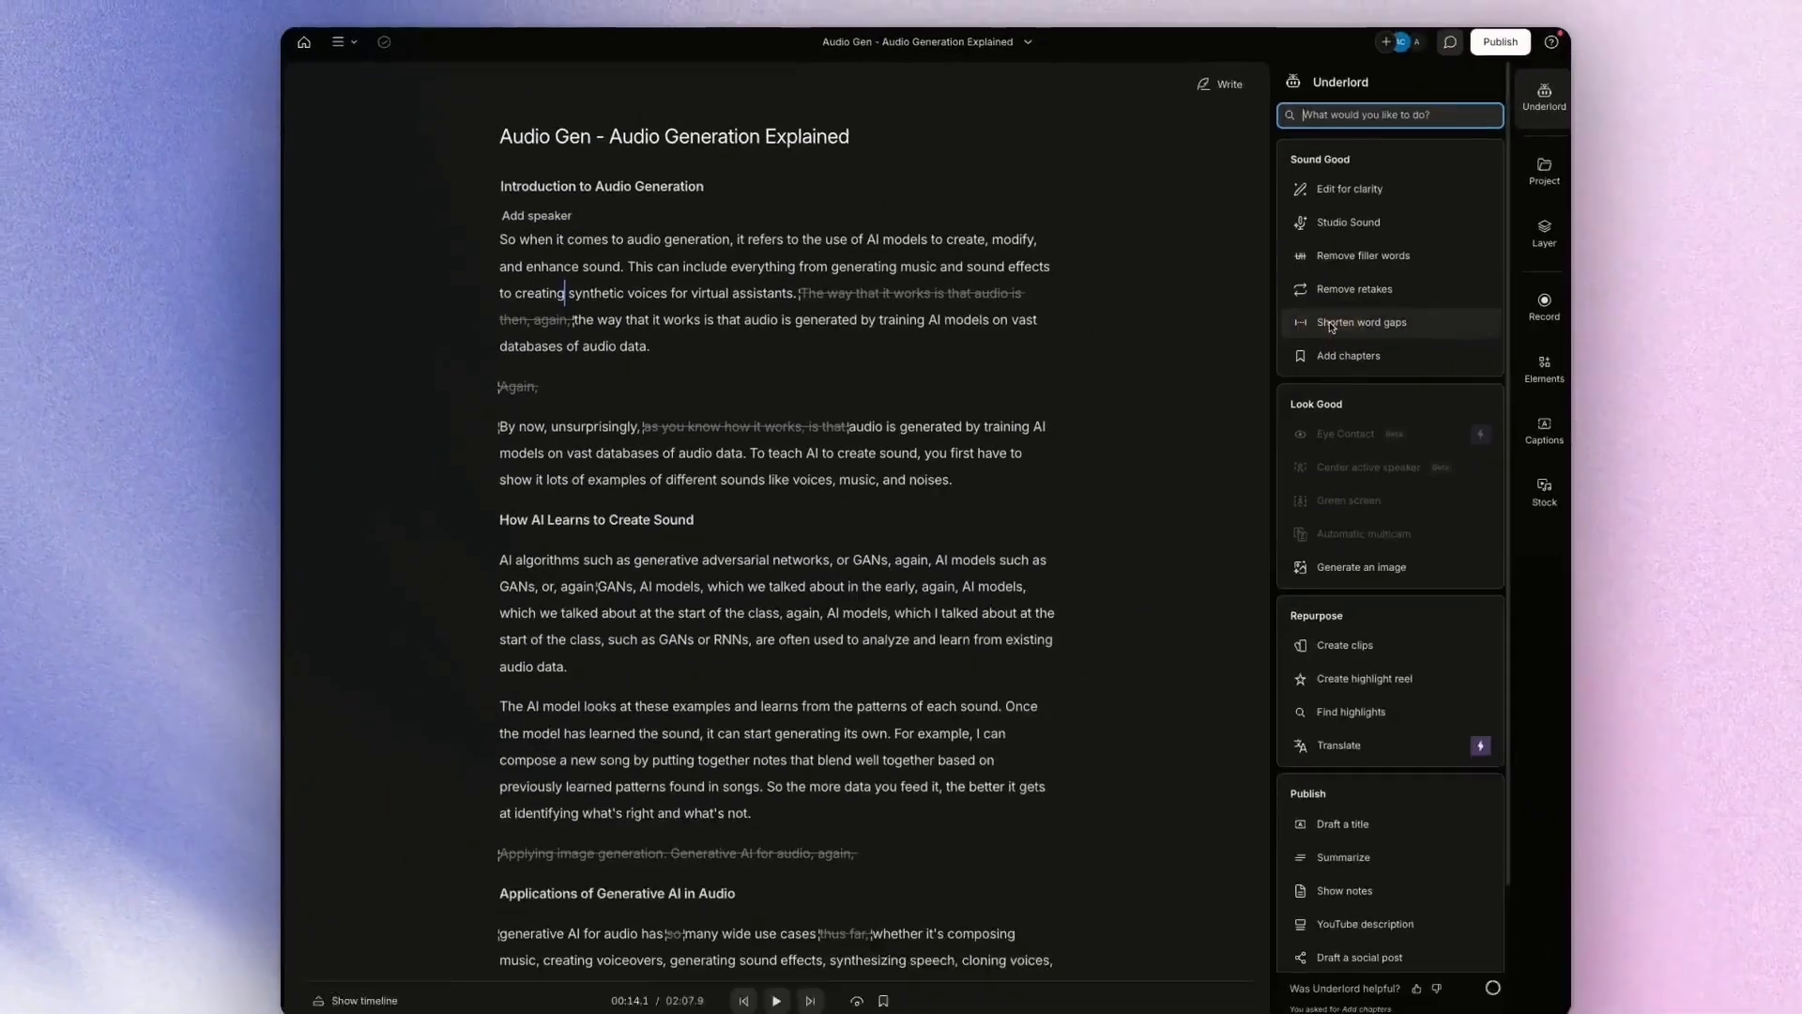
scroll(699, 563, "down", 1)
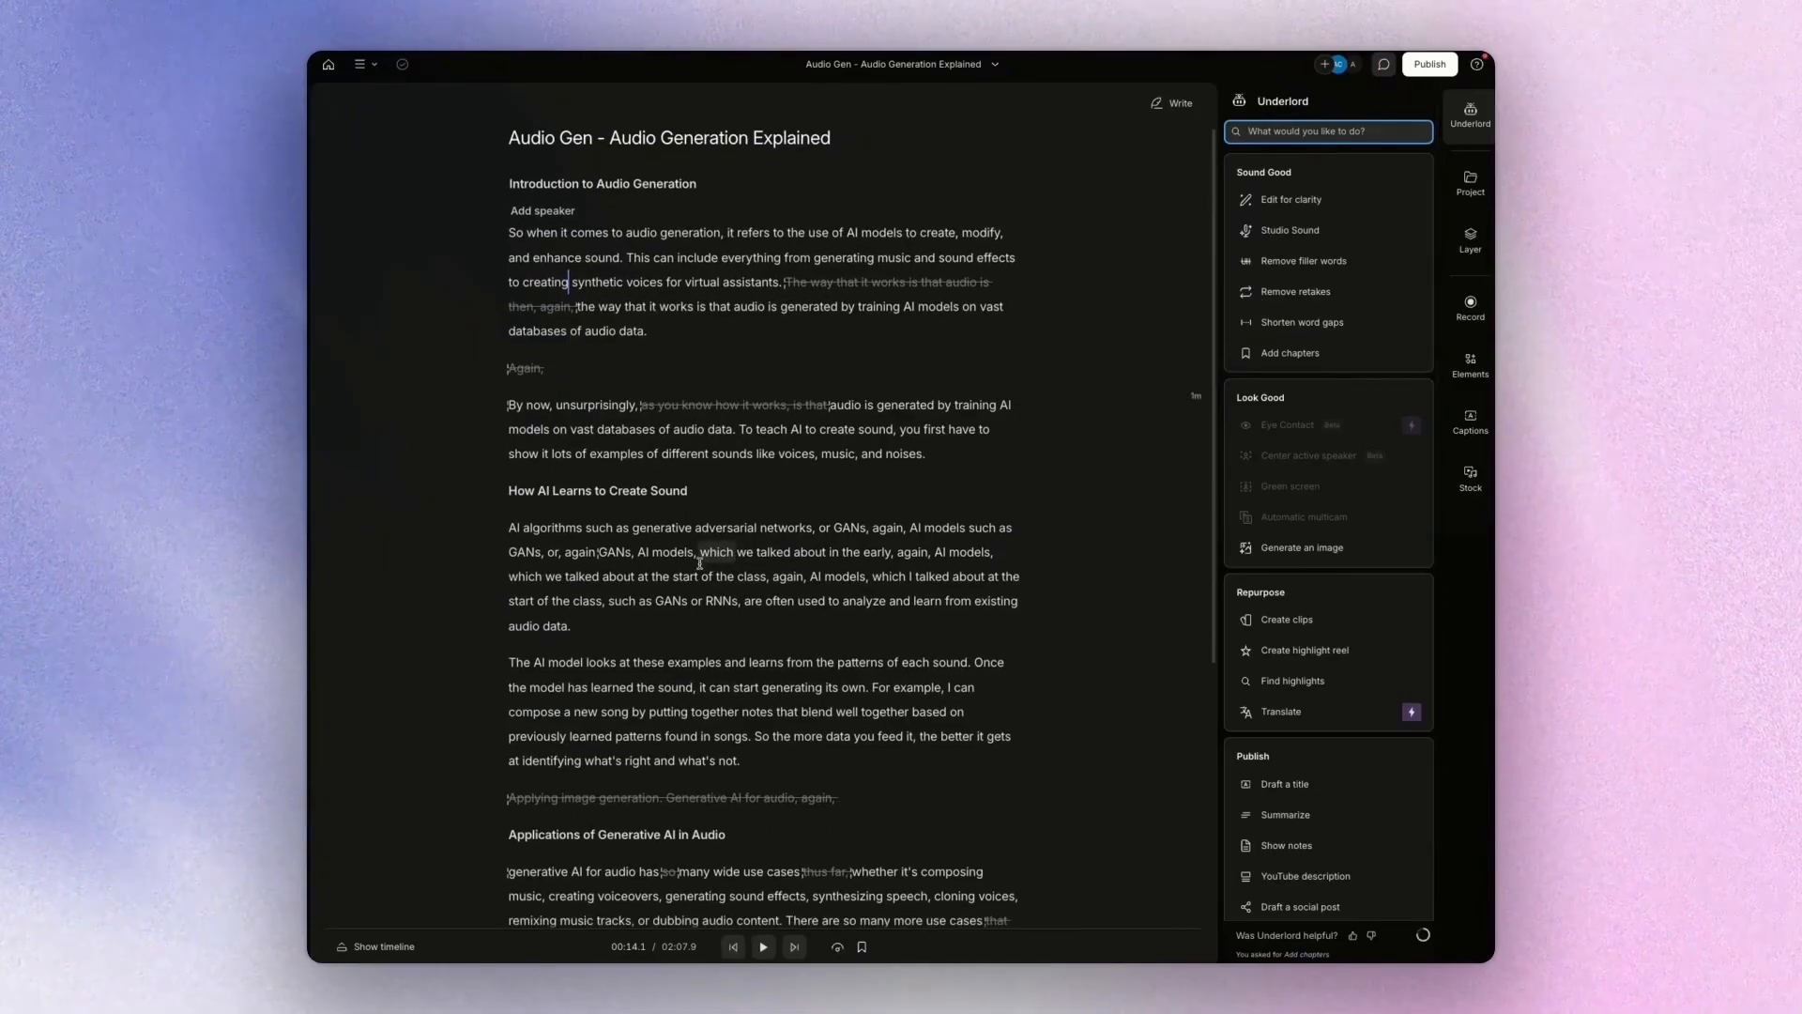
scroll(700, 567, "down", 4)
scroll(704, 572, "up", 5)
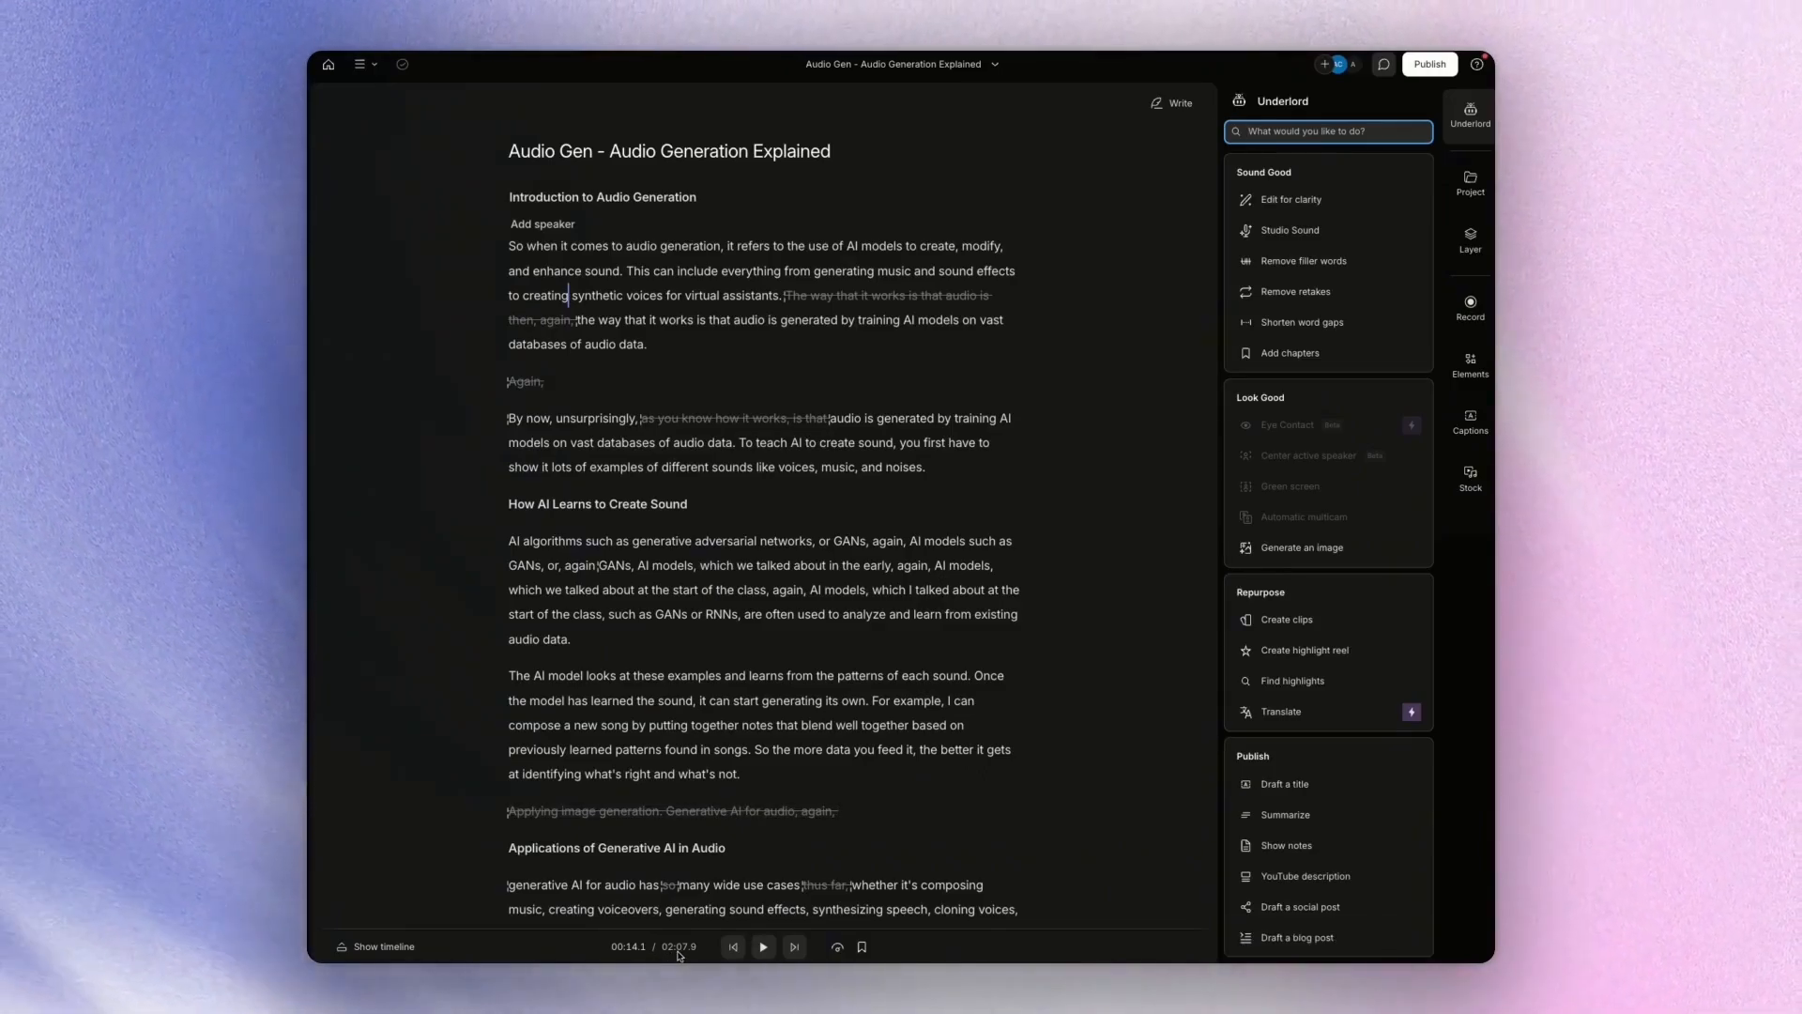
scroll(685, 782, "down", 1)
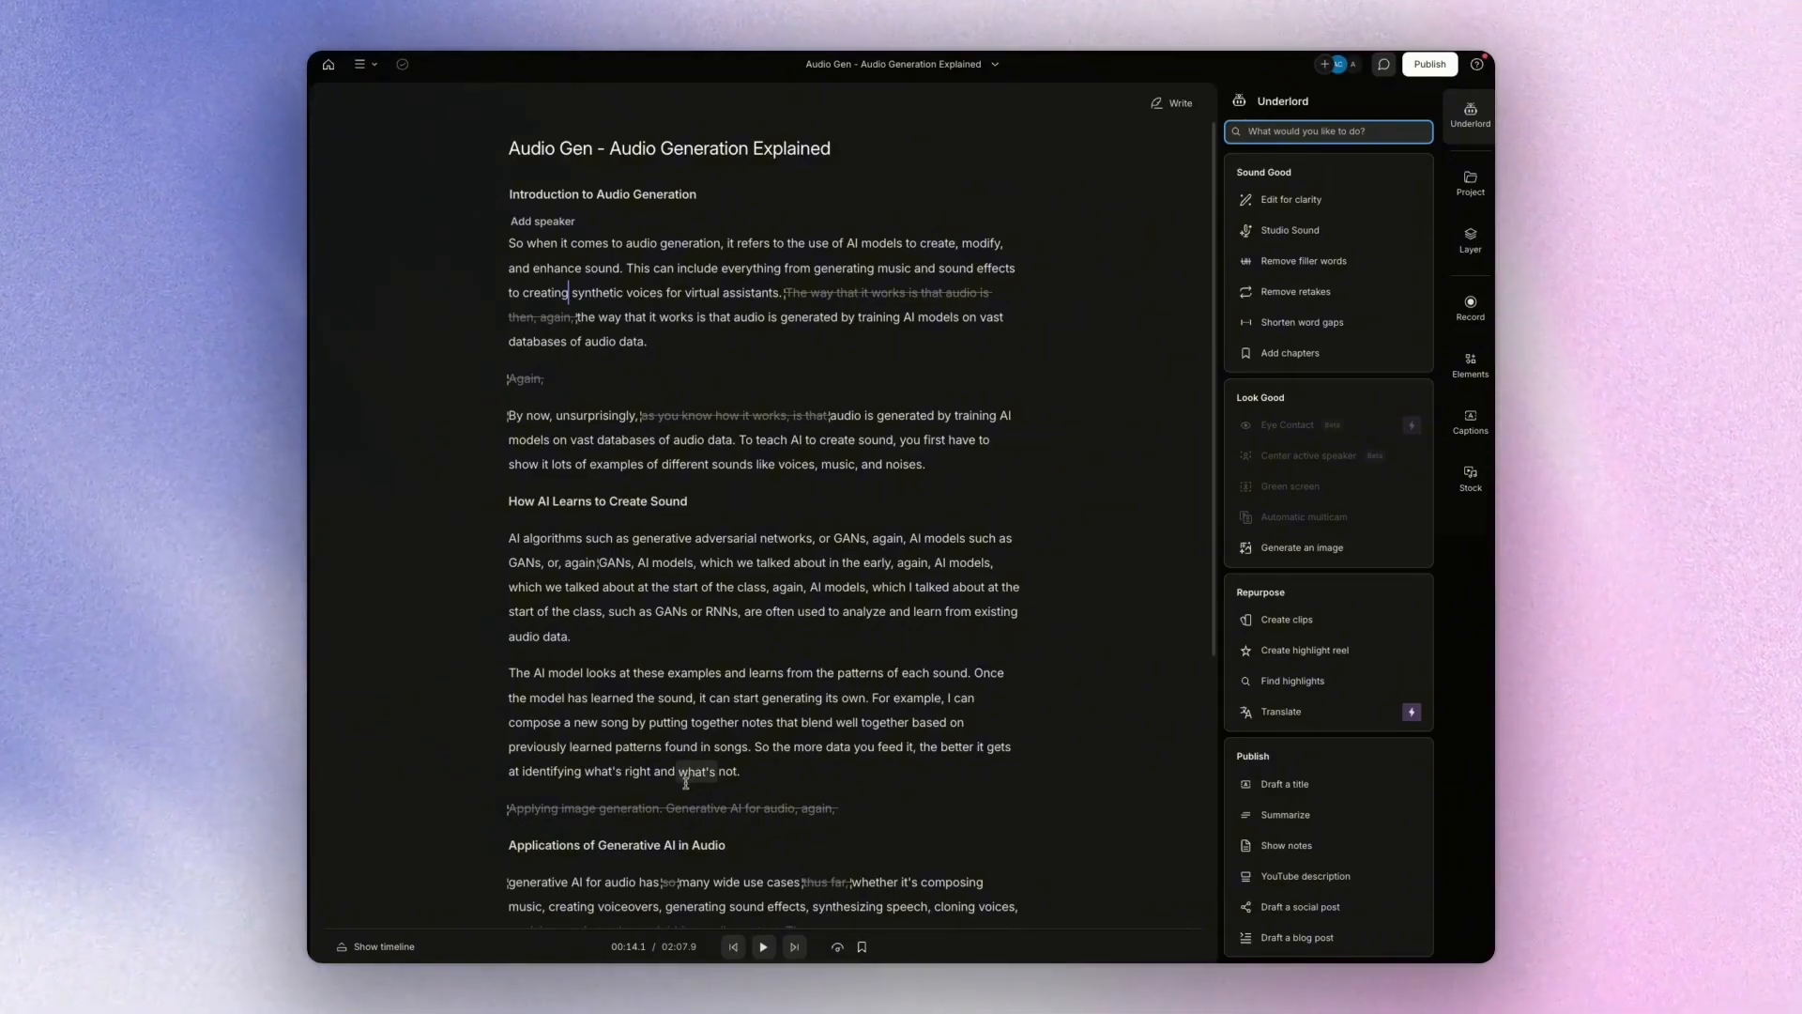
scroll(685, 781, "down", 3)
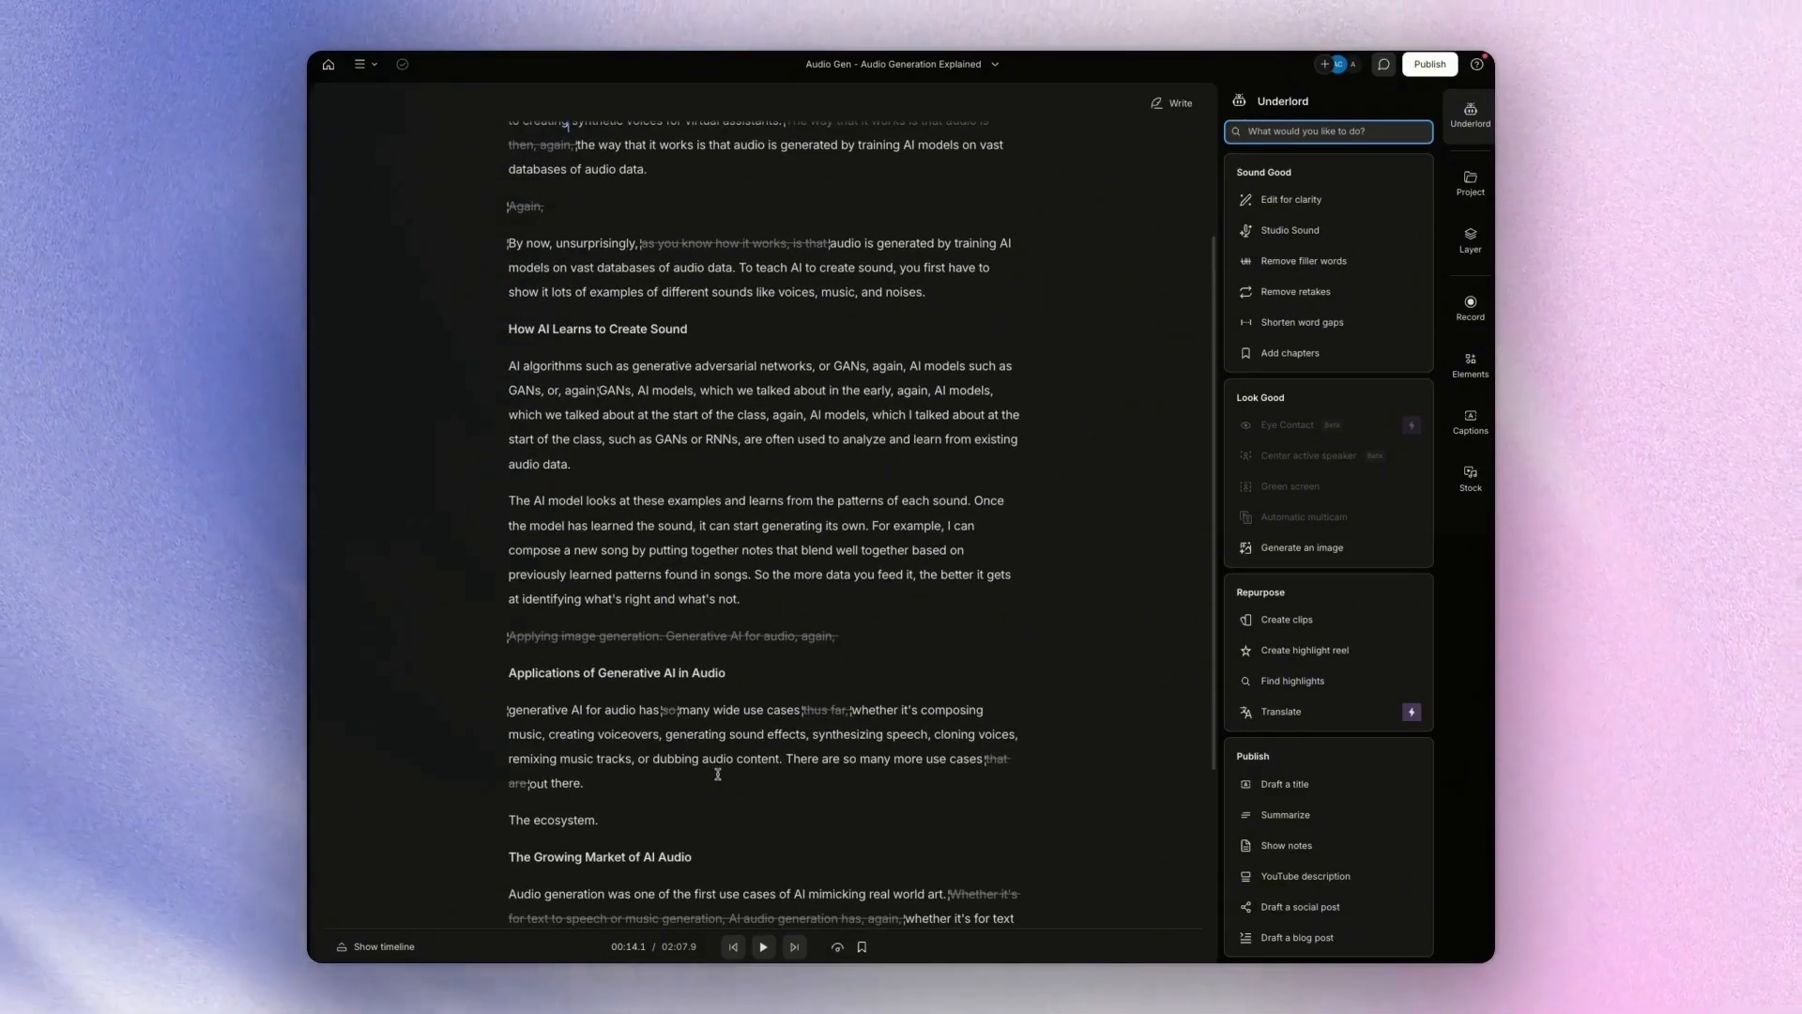